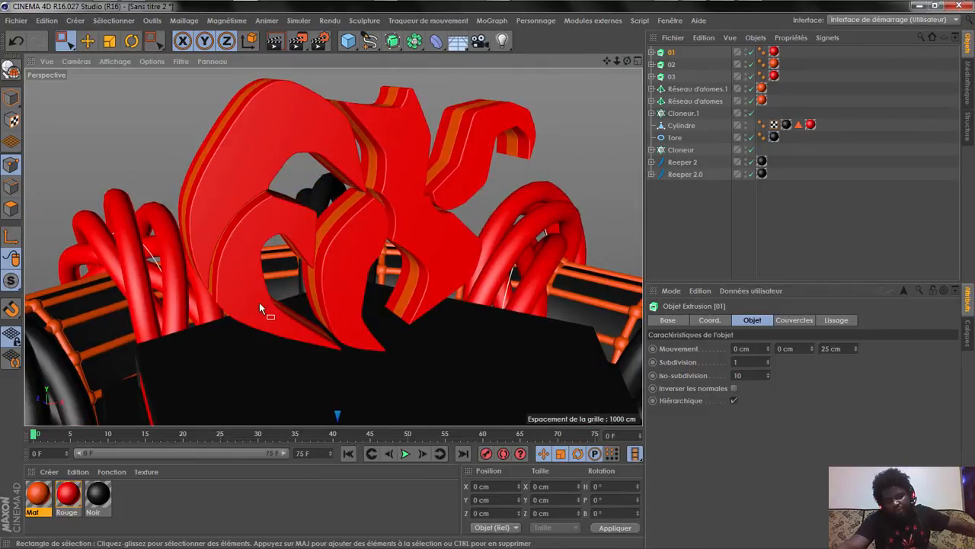
- Add a MoText object to the scene with the text "Fuzzkilleur"
click(491, 20)
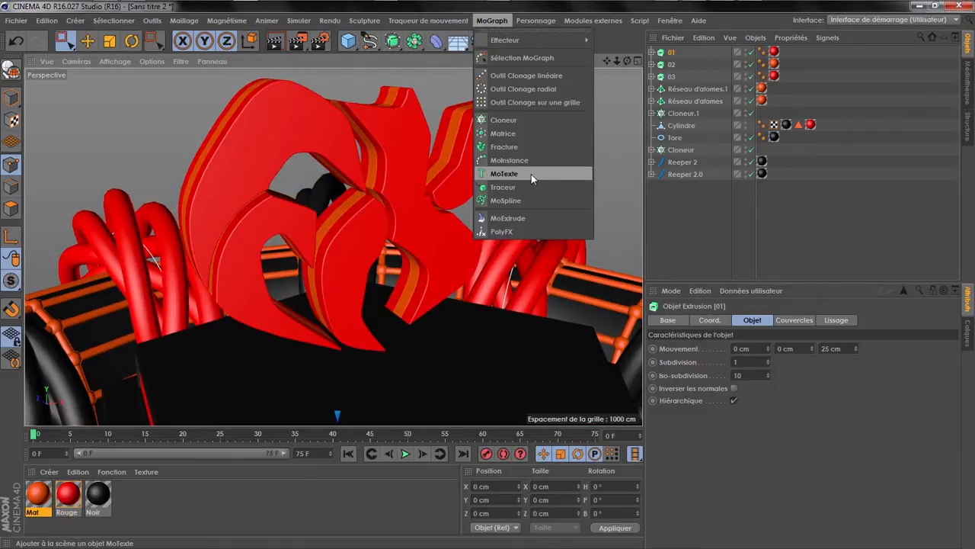
click(531, 173)
double_click(741, 394)
right_click(771, 401)
click(790, 436)
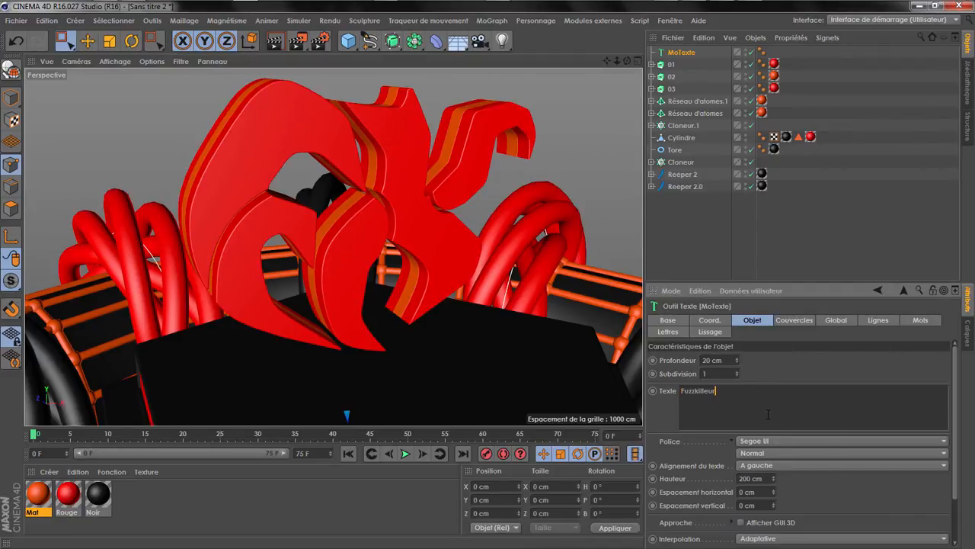
- Raise the text along its Y position to the lower part of the logo and set its alignment to Centré
click(710, 320)
drag(358, 415, 384, 326)
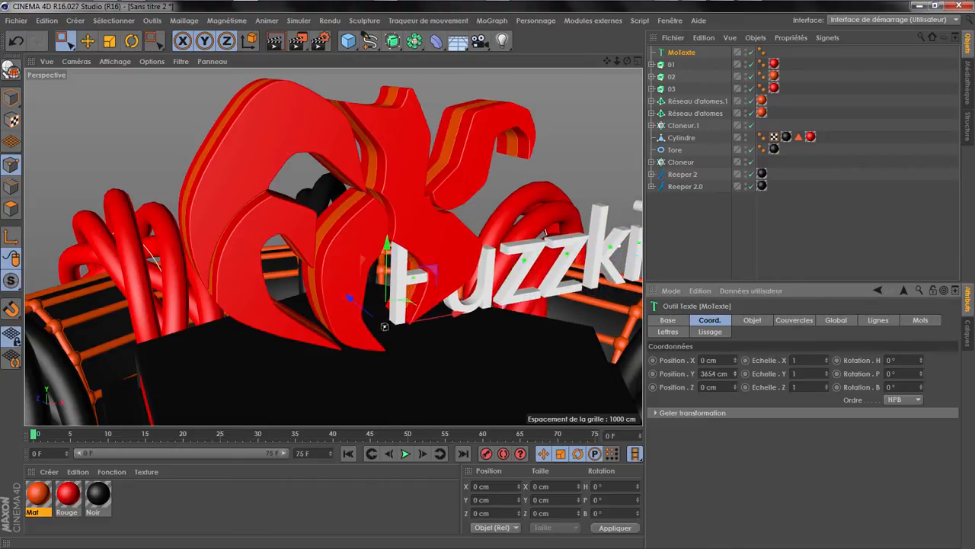
click(753, 321)
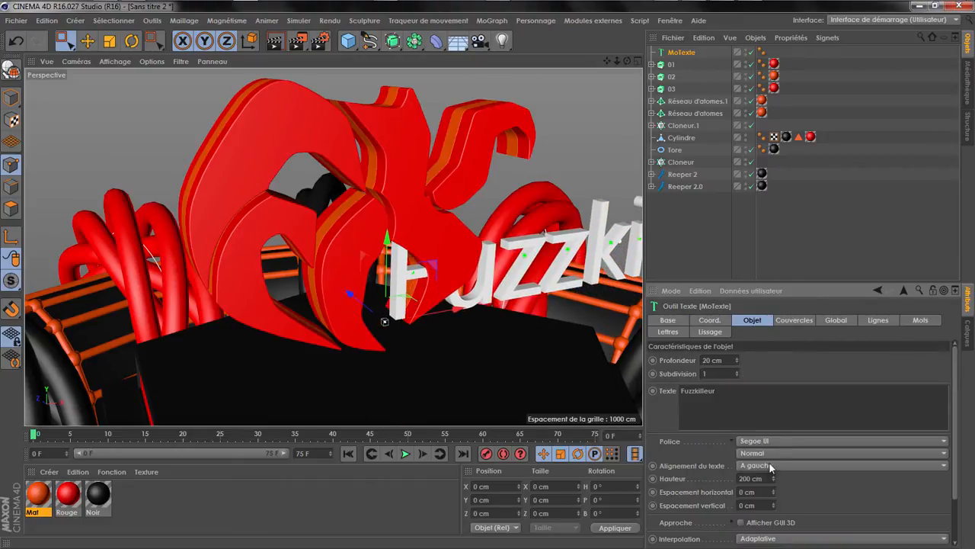
click(771, 467)
click(758, 487)
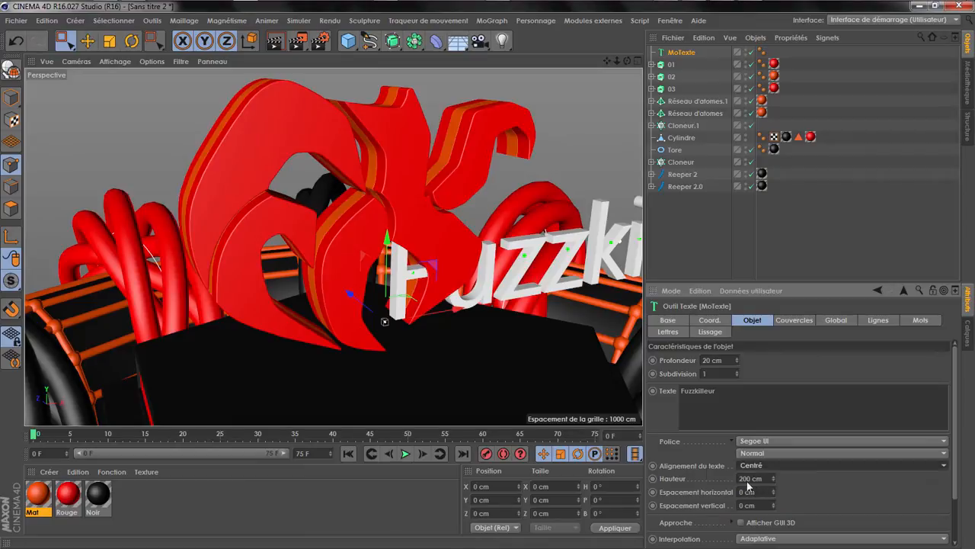
- Scale the text down to a height of 76.8 cm and place it in front of the logo's lower half
click(109, 41)
drag(399, 141, 154, 276)
key(e)
drag(387, 250, 393, 210)
drag(354, 262, 449, 284)
- Set the MoText font to Sakkal Majalla
click(682, 55)
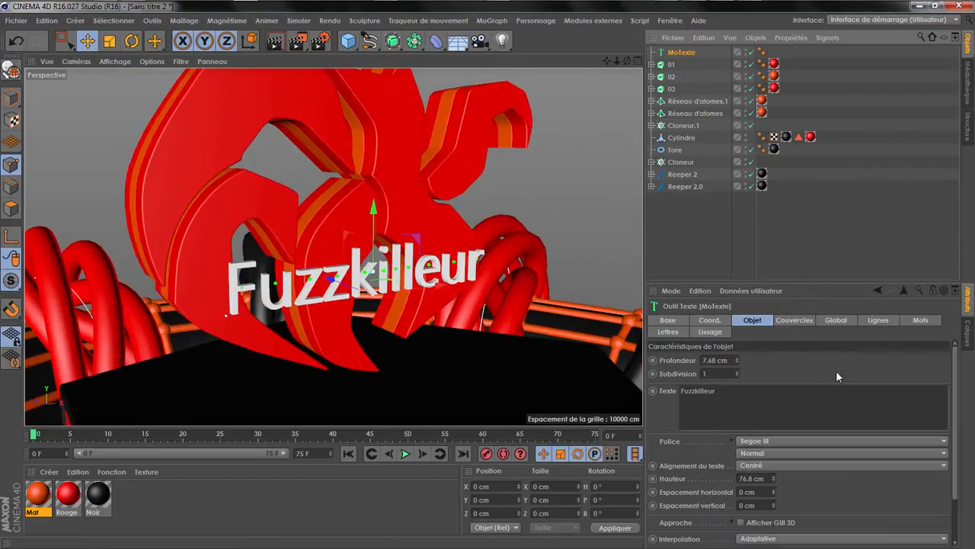
click(771, 444)
scroll(726, 312, up, 1)
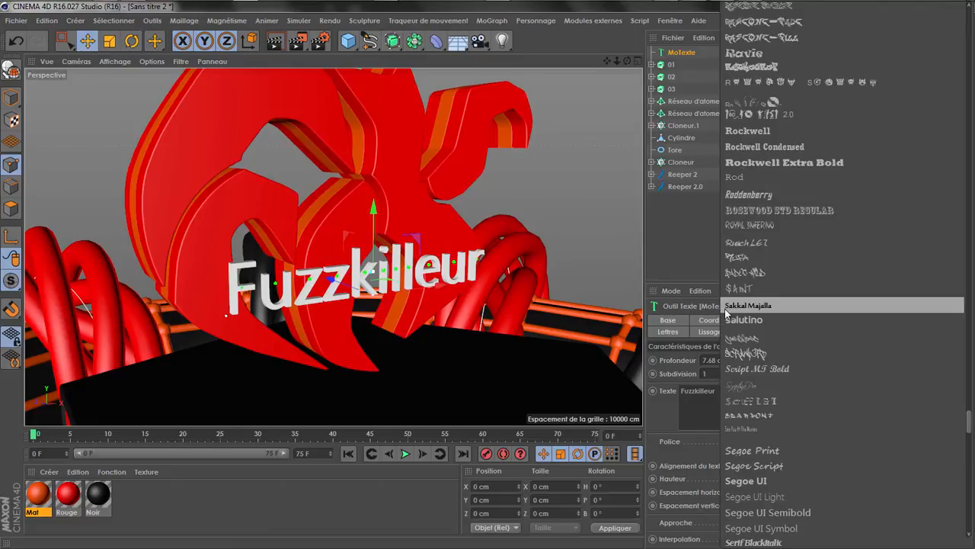
click(774, 306)
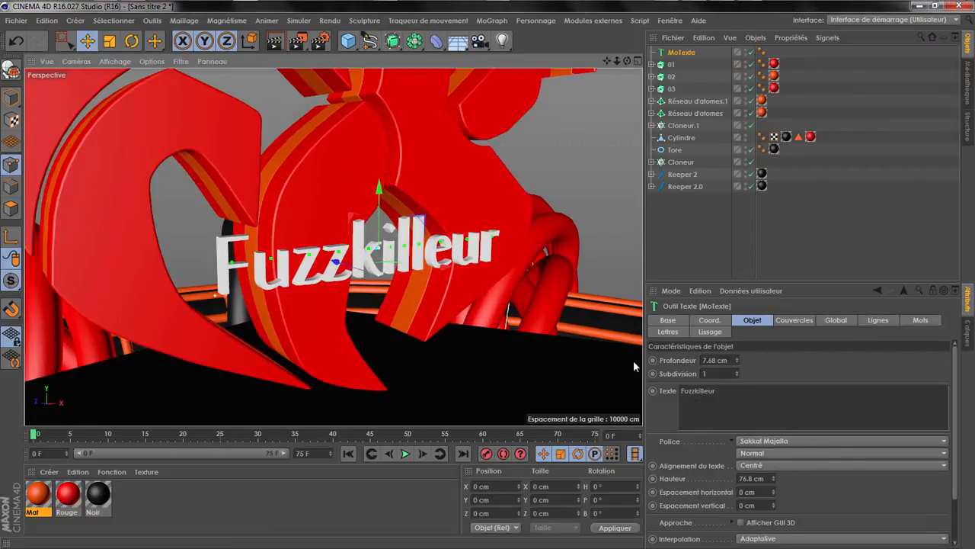
- Set the text's depth to 27.68 cm and rescale the whole text
drag(736, 358, 736, 339)
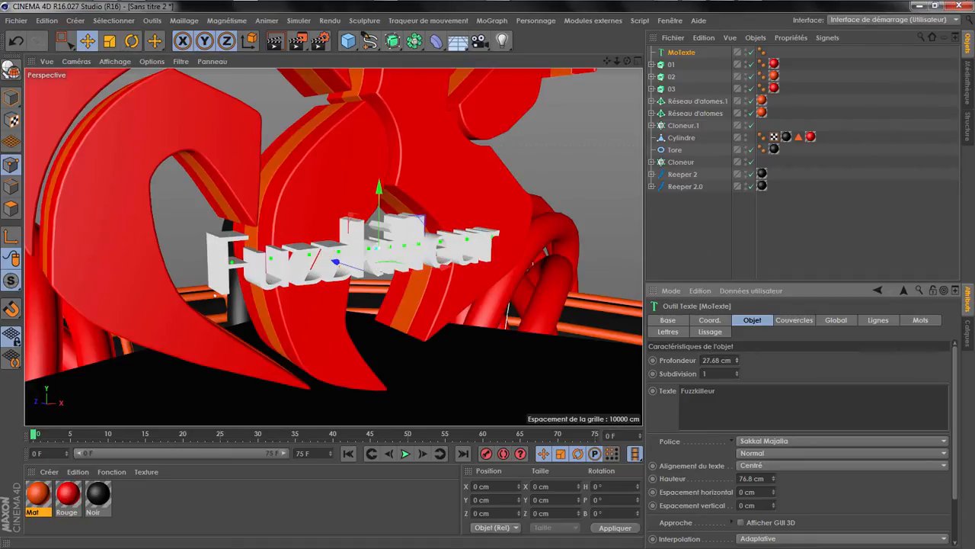
click(109, 41)
drag(195, 151, 914, 61)
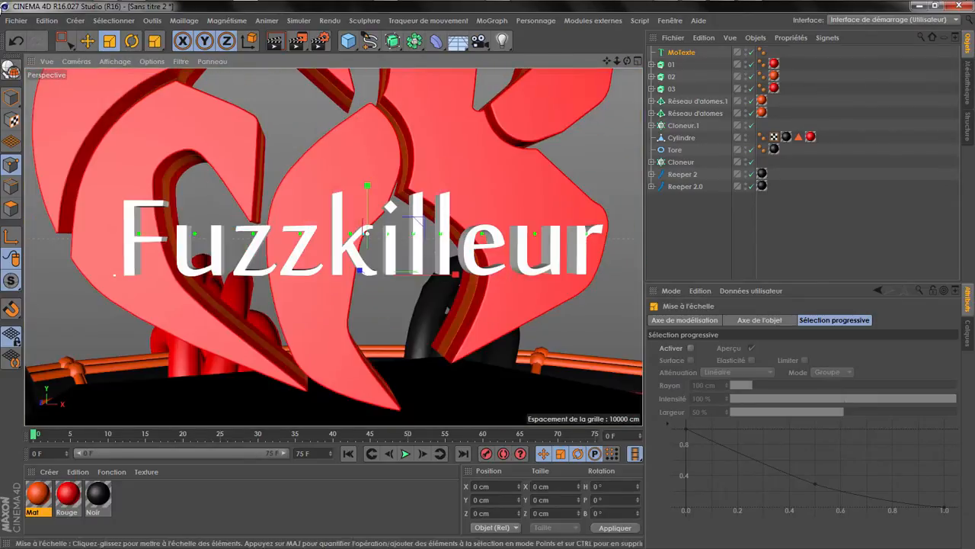
- Lower the text slightly in front of the logo and fine-tune its depth
click(87, 42)
drag(368, 196, 369, 207)
drag(627, 61, 762, 98)
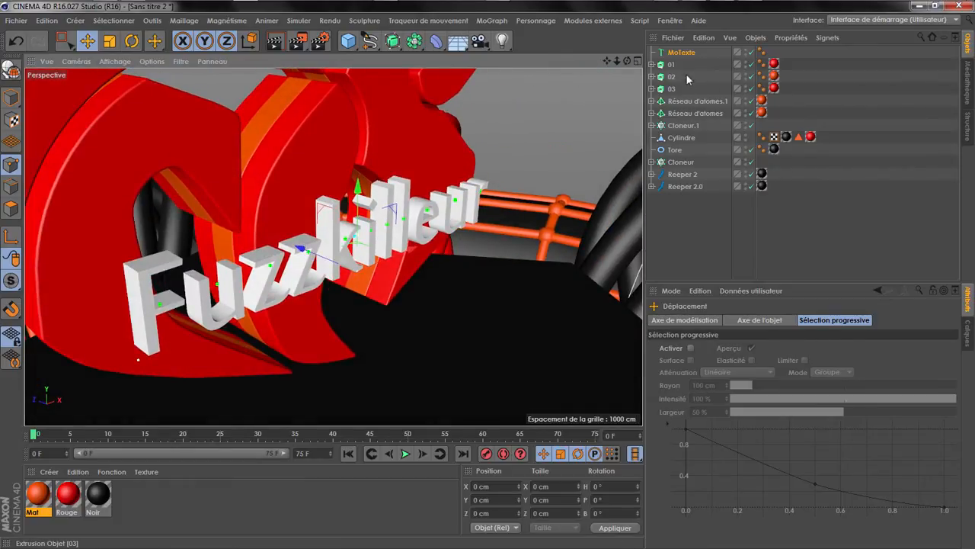
click(682, 52)
drag(737, 362, 738, 360)
- Set both the start and end caps of the text to Couvercle et biseau
click(794, 319)
click(795, 359)
click(793, 413)
click(795, 397)
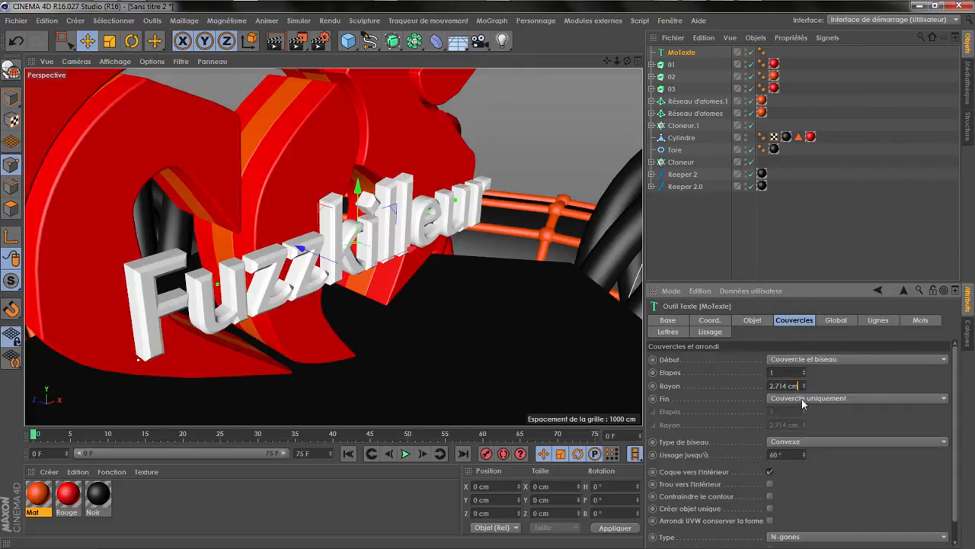
click(801, 397)
click(800, 452)
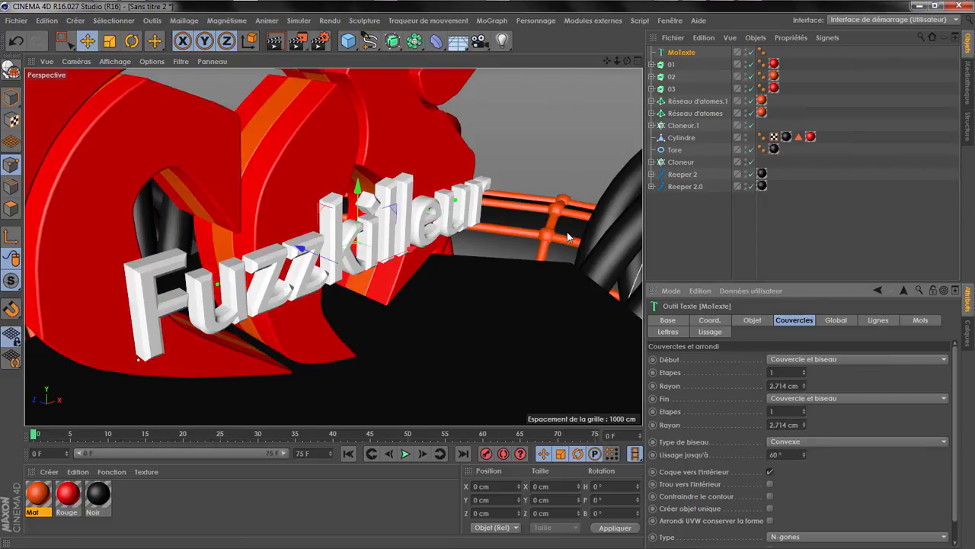
- Set the text's start and end bevel radii to 1.5 cm each
drag(897, 401, 864, 412)
text(2)
key(Return)
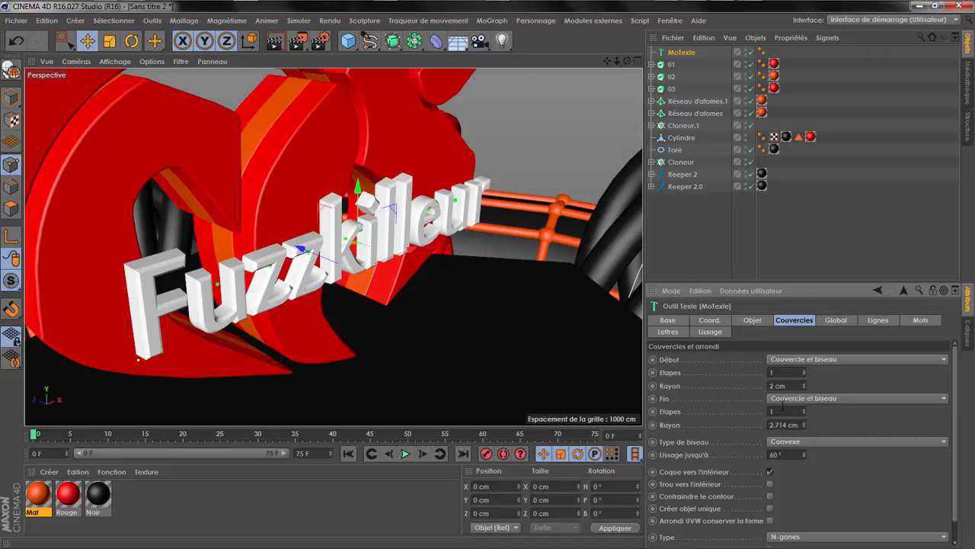
text(1.5)
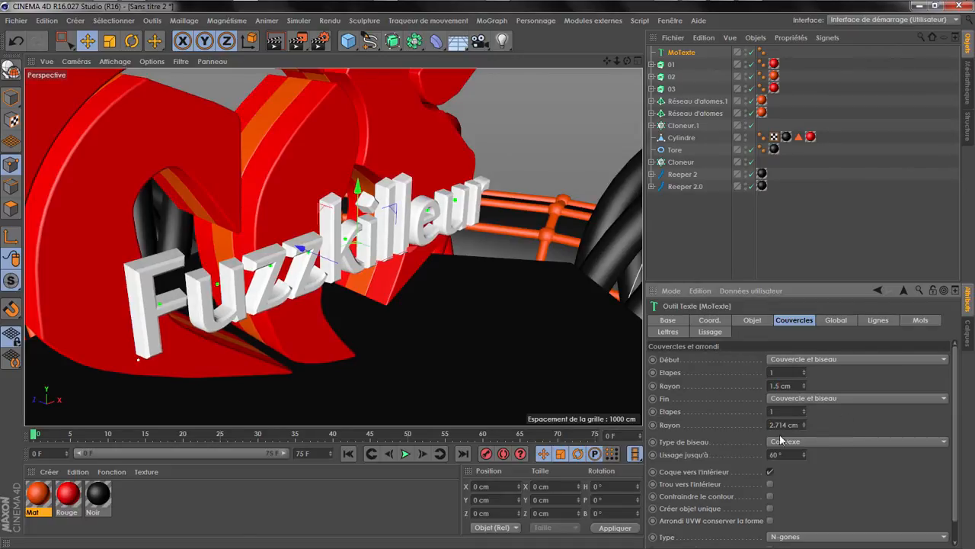
double_click(773, 424)
text(1.5)
key(Return)
- Push the text back along its depth axis so it sinks into the logo, and duplicate it with the original disabled
drag(305, 254, 280, 244)
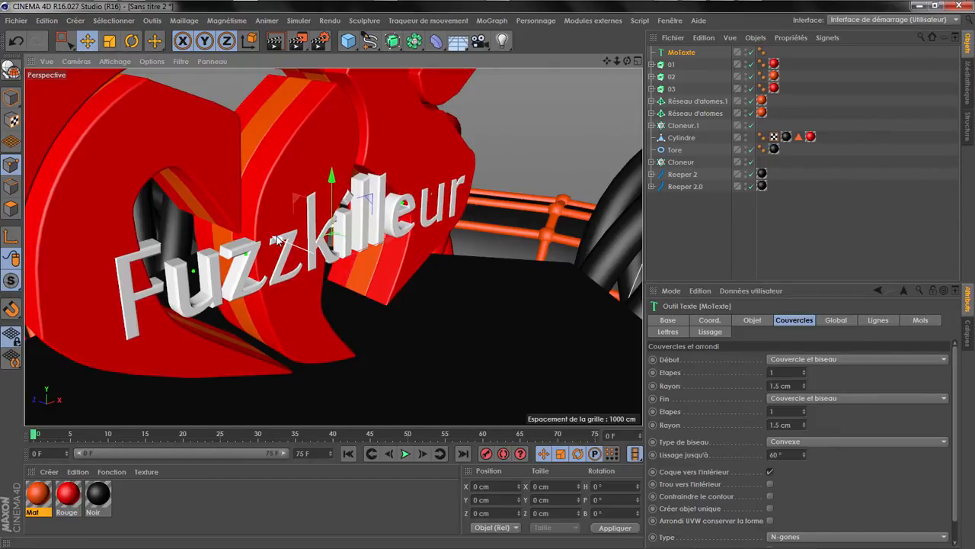
drag(280, 241, 281, 242)
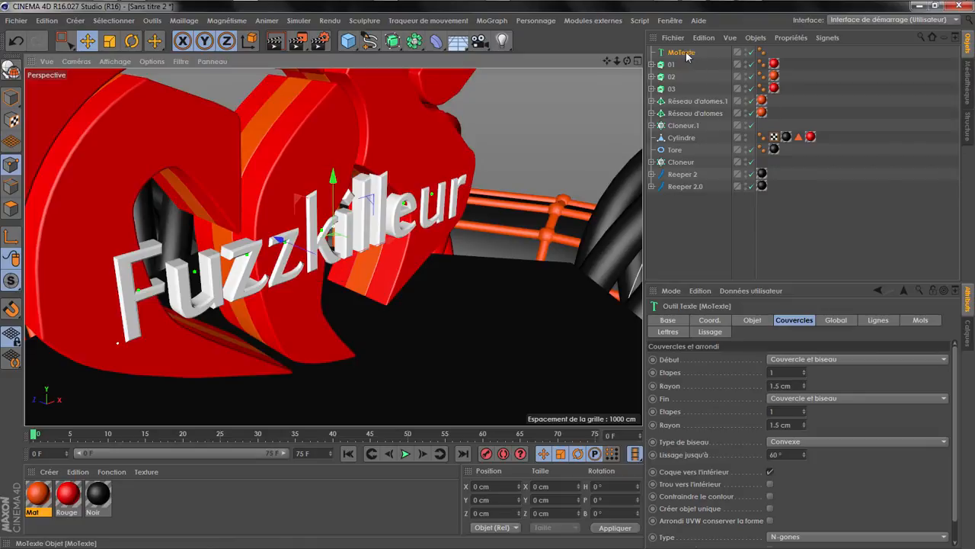
ctrl+drag(686, 53, 692, 59)
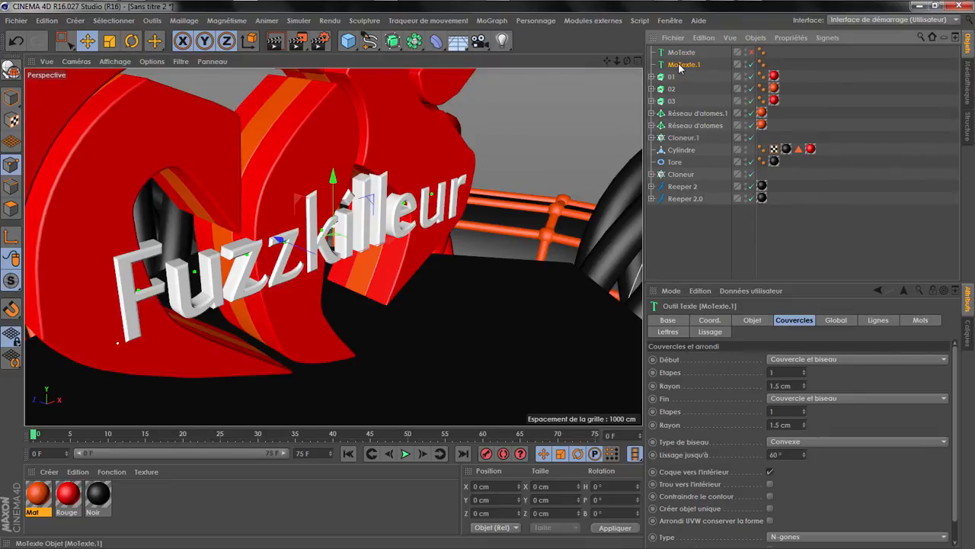
- Convert the duplicated text and all its sub-objects to editable geometry and merge them with Connecter les objets + Supprimer
drag(618, 60, 0, 74)
click(11, 70)
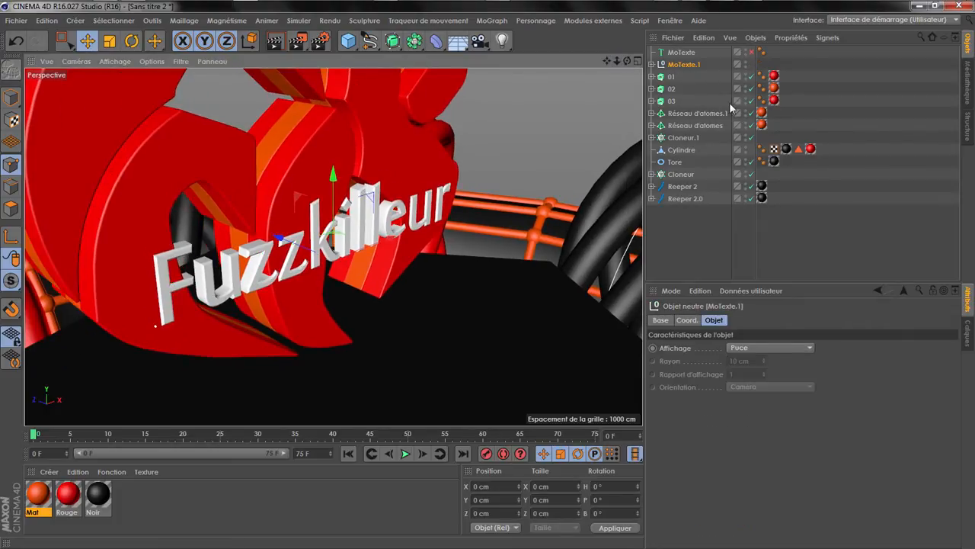
click(703, 38)
click(724, 186)
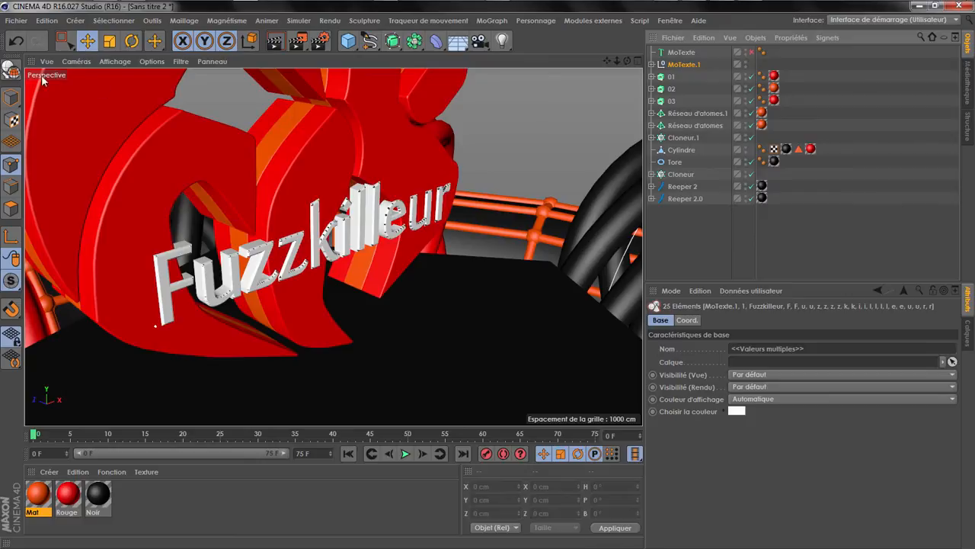
click(705, 37)
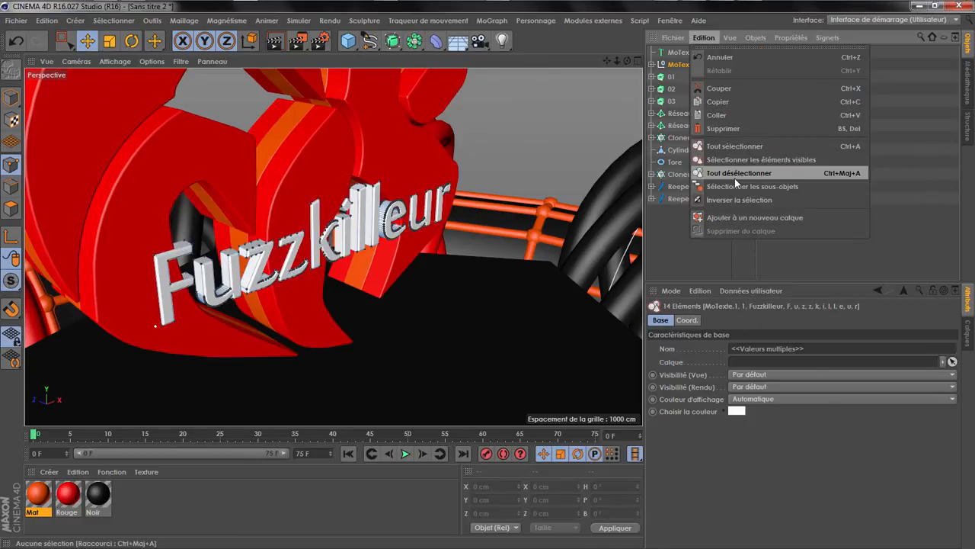
click(730, 187)
click(758, 40)
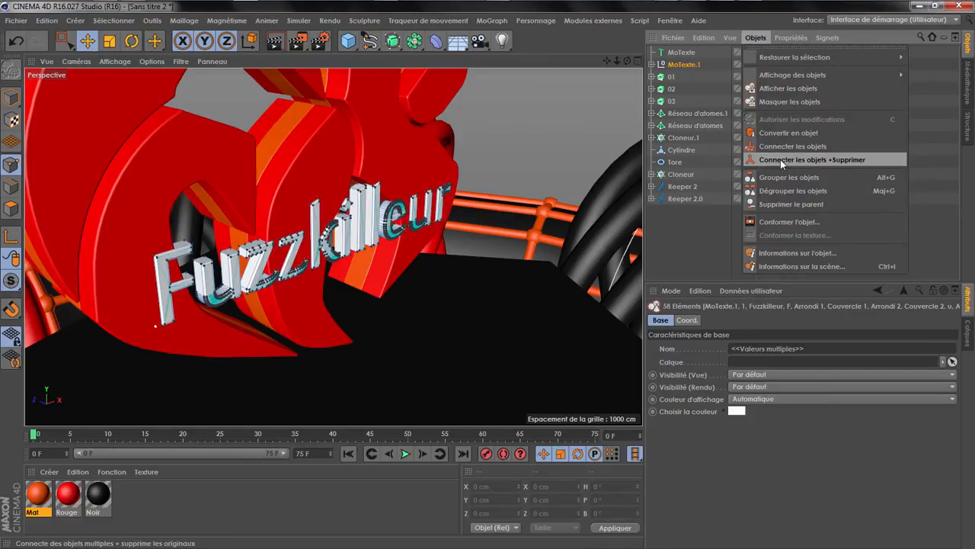
click(777, 158)
- Disable the logo extrusions 02 and 03, leaving only extrusion 01 active
drag(628, 60, 502, 64)
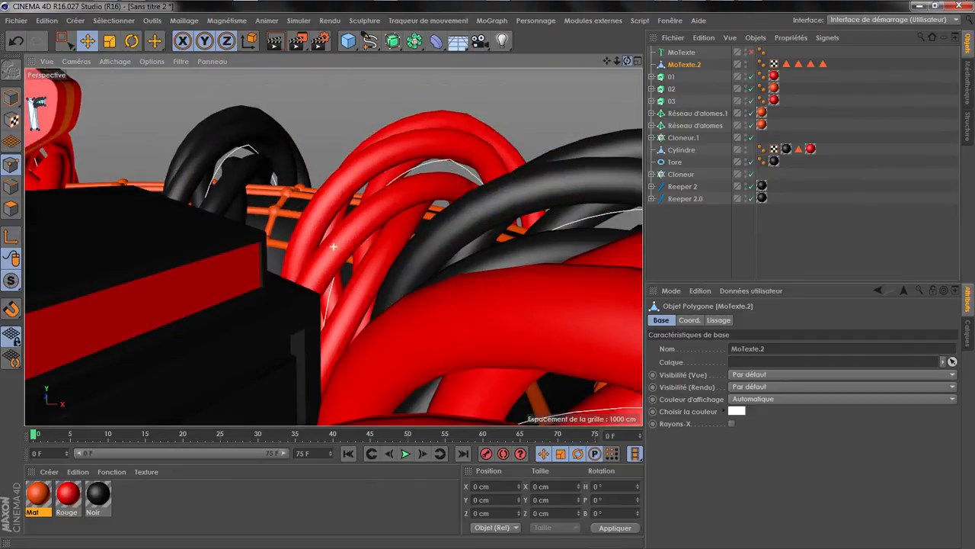
drag(610, 64, 540, 67)
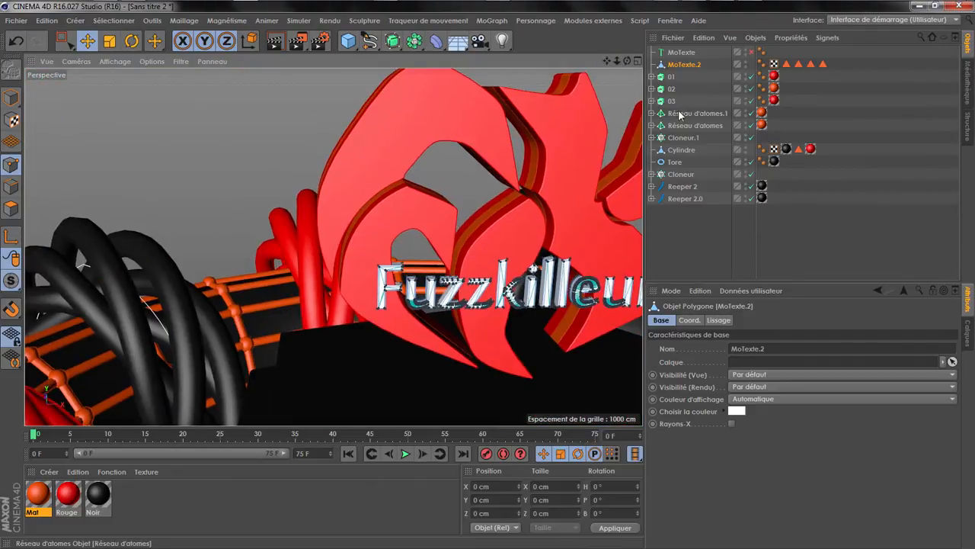
click(670, 102)
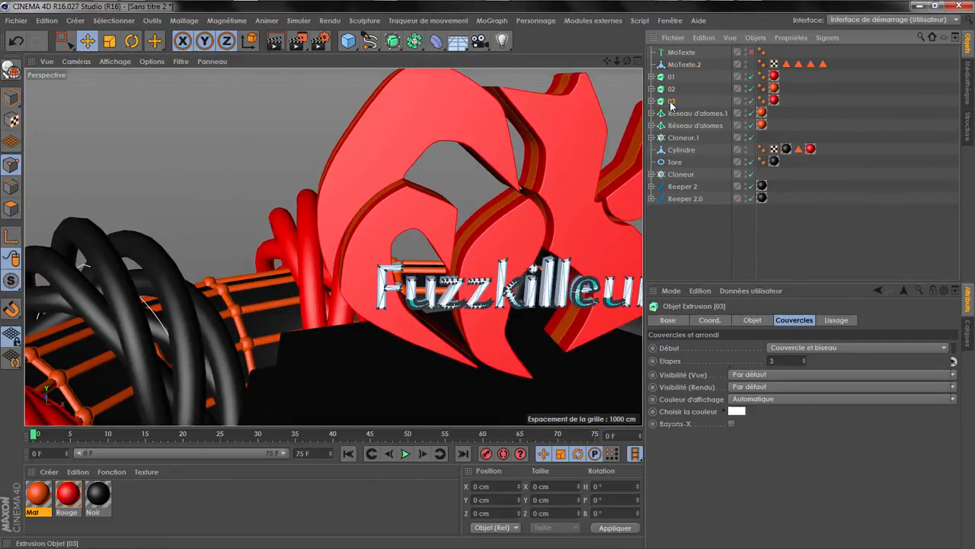
drag(628, 60, 579, 72)
click(750, 100)
click(751, 88)
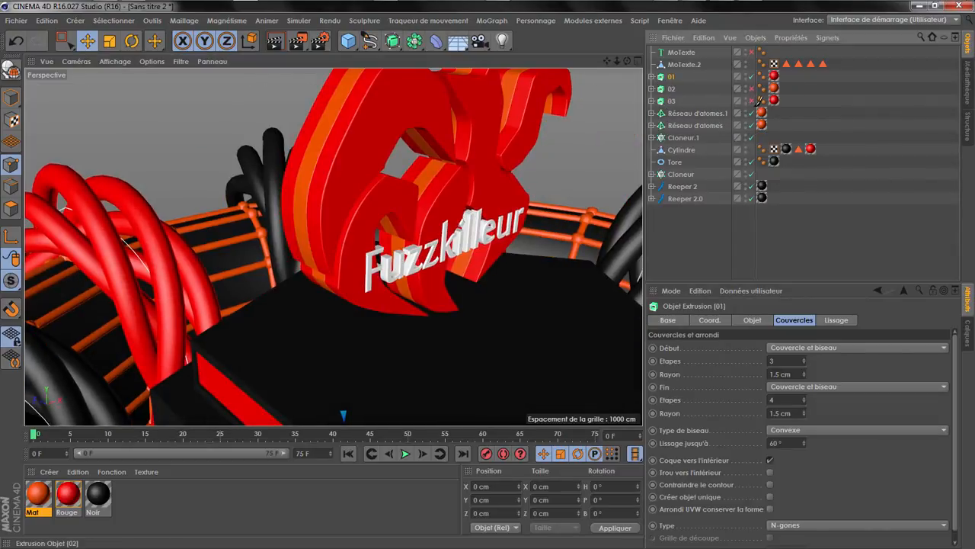
- Make logo extrusion 01 editable and expand its hierarchy down to the individual Tracé extrusions
scroll(523, 165, up, 2)
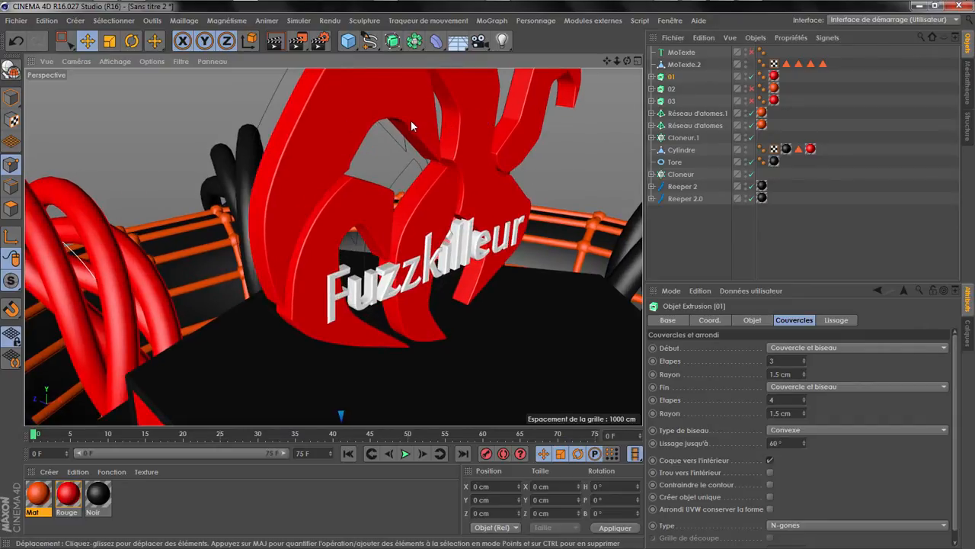
drag(627, 61, 533, 62)
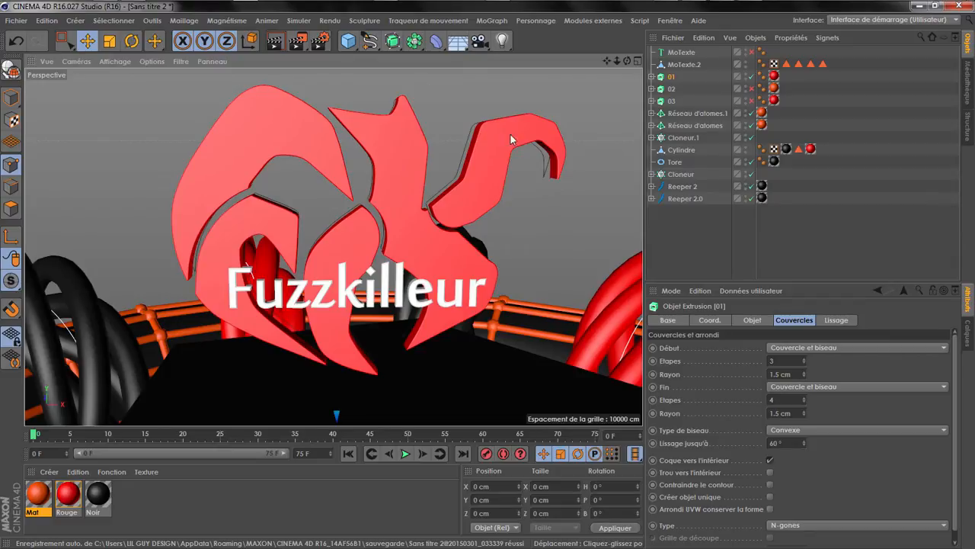
key(c)
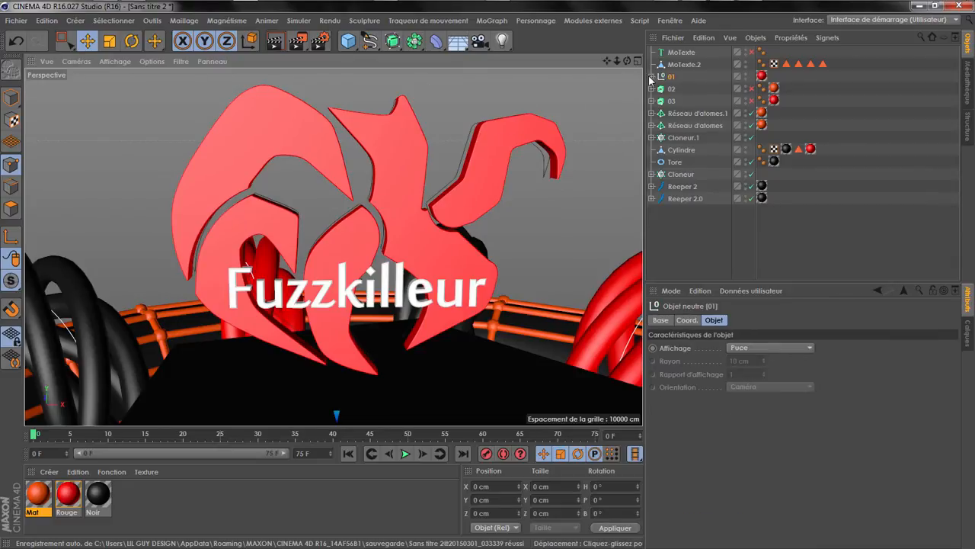
click(651, 77)
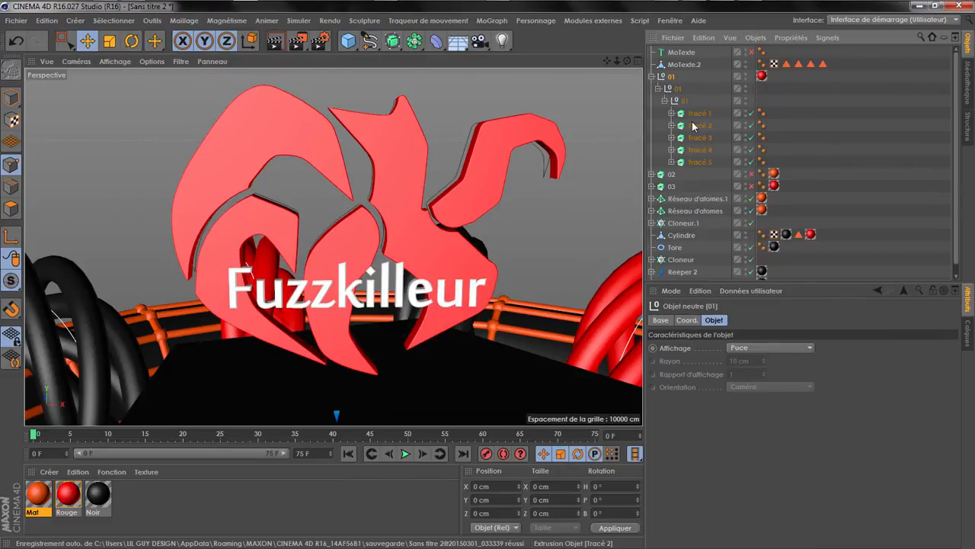
- Toggle Tracé 1 and Tracé 2 to identify their logo pieces, and move Tracé 2 out of the 01 group
click(694, 114)
click(761, 114)
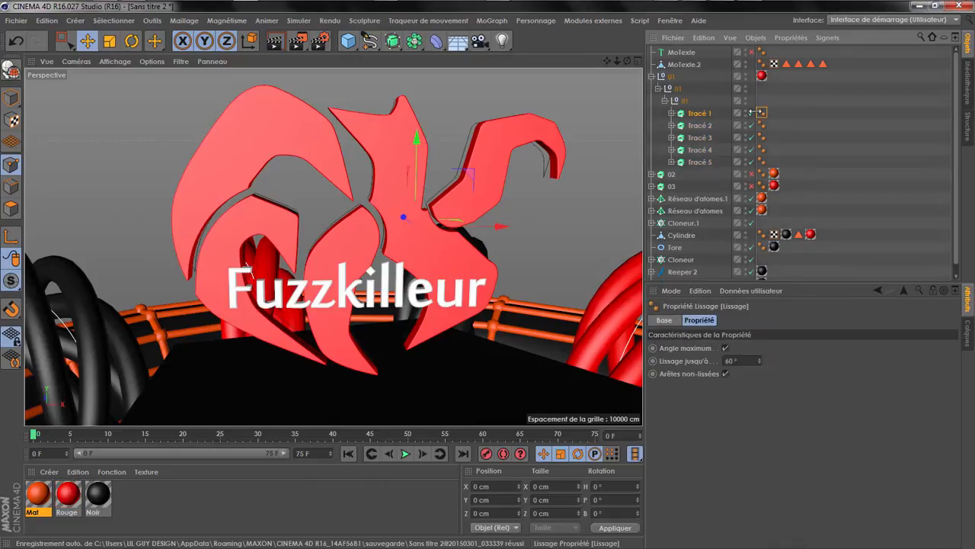
click(751, 113)
click(752, 114)
click(752, 126)
click(752, 125)
drag(705, 128, 680, 76)
- Toggle Tracé 3, 4 and 5 to identify their logo pieces, and move Tracé 5 out of the 01 group
click(709, 141)
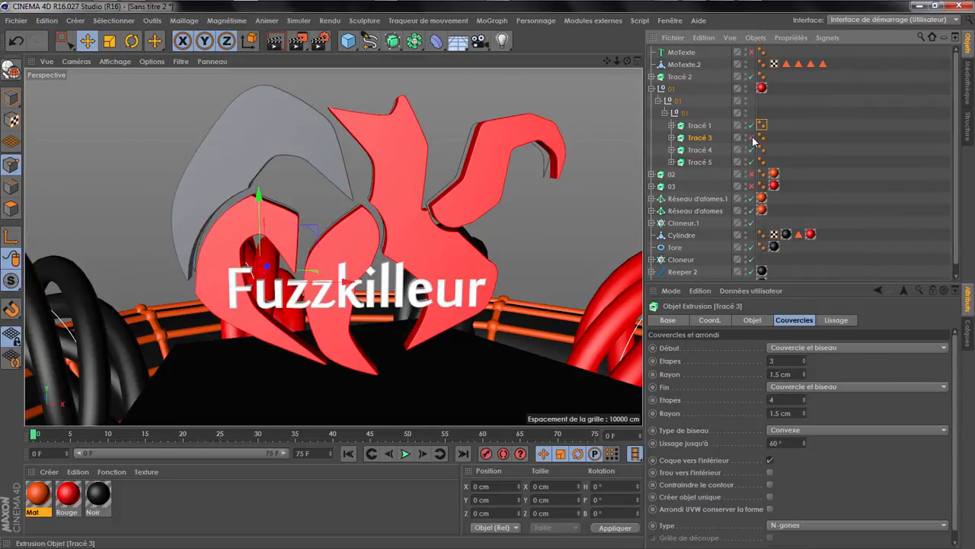
click(706, 152)
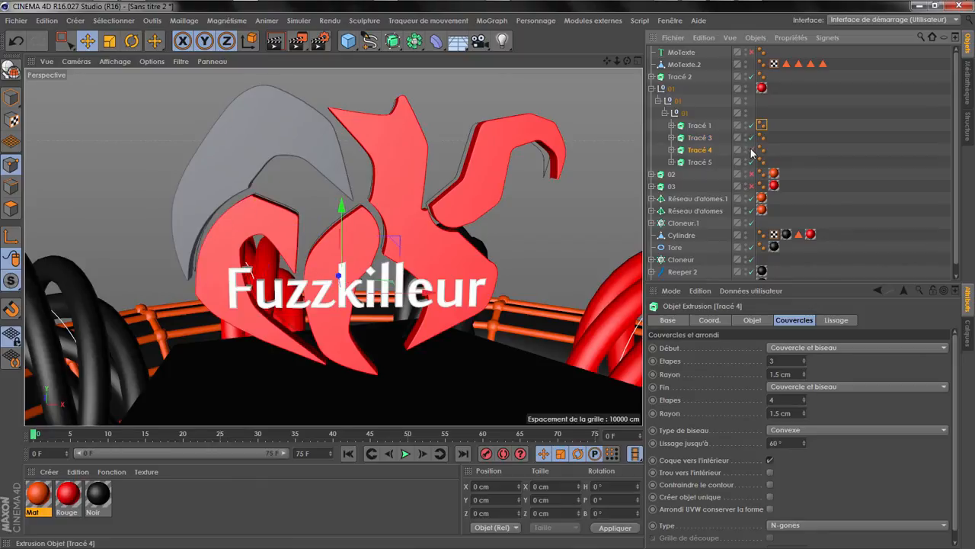
click(703, 162)
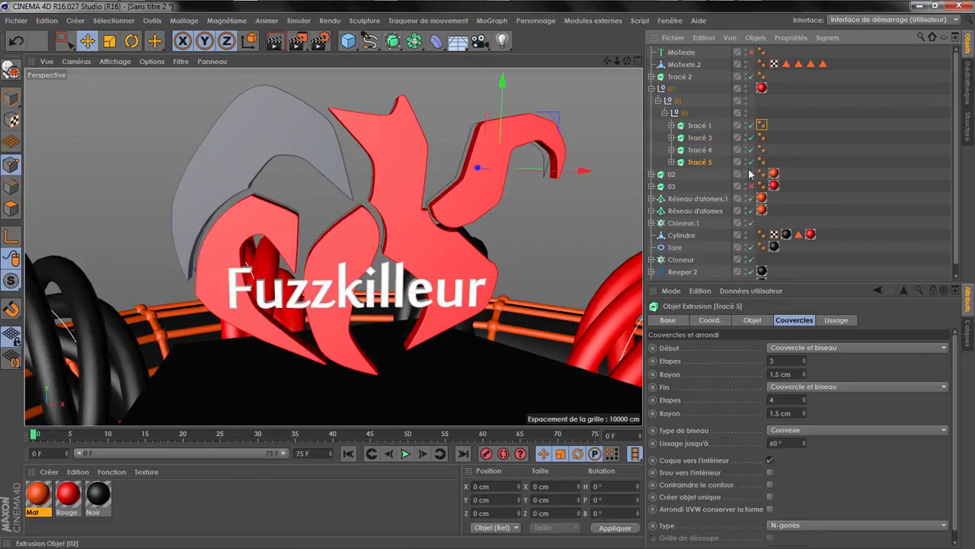
drag(704, 150, 681, 84)
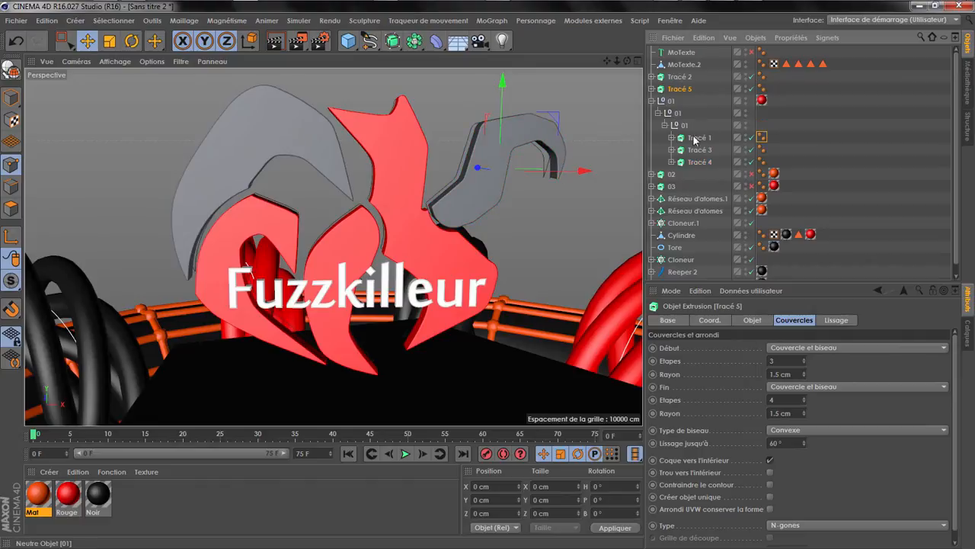
- Make Tracé 1, Tracé 3 and Tracé 4 editable, and merge them with their sub-objects into one polygon object, deleting the originals
scroll(307, 294, up, 3)
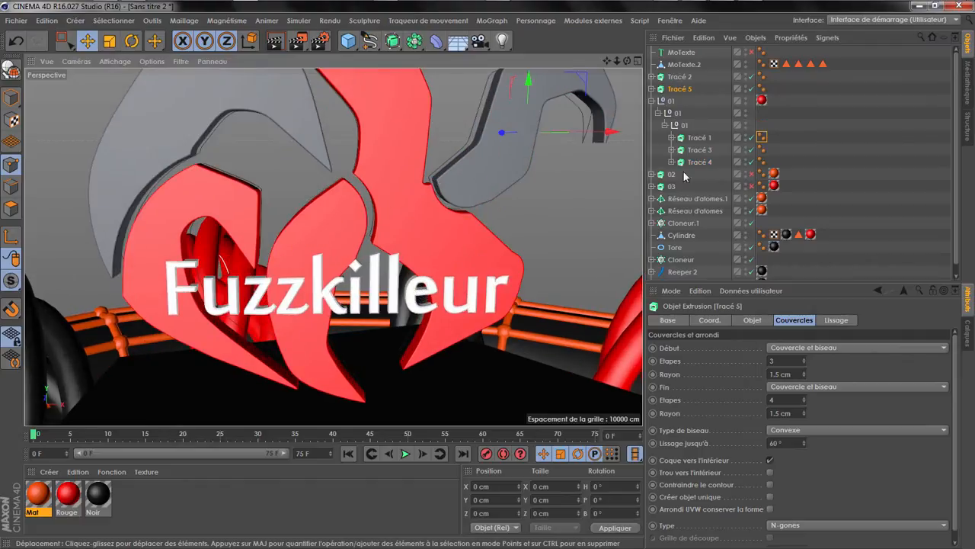
drag(705, 163, 704, 164)
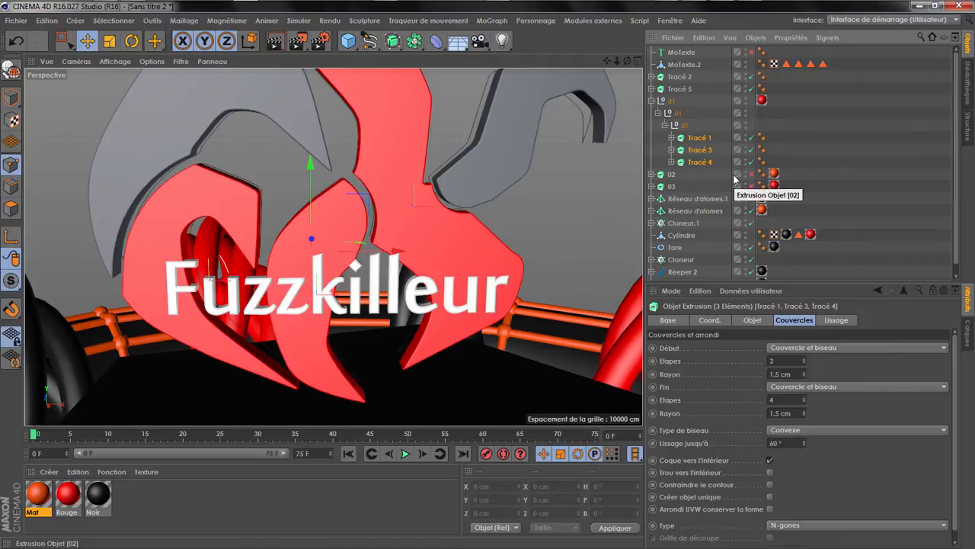
click(12, 69)
click(706, 37)
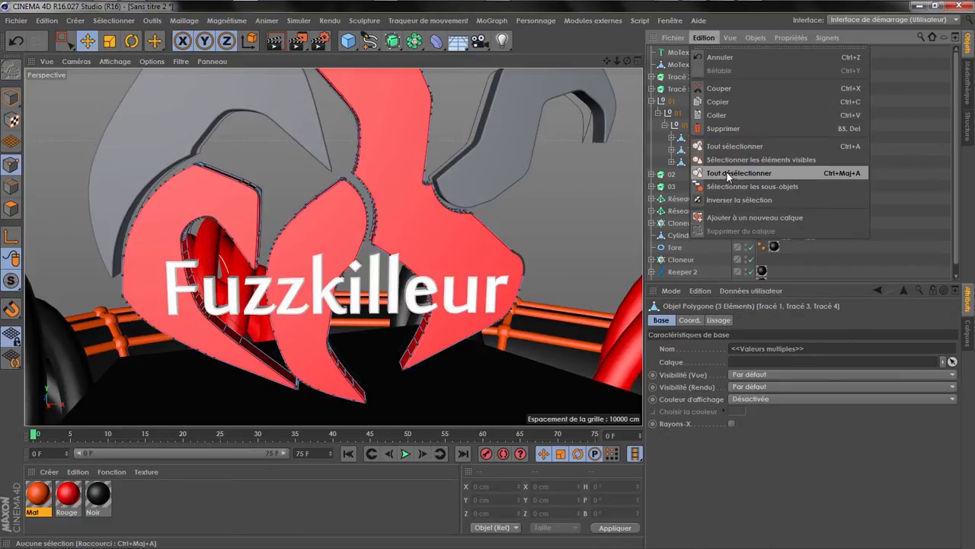
click(743, 186)
click(755, 38)
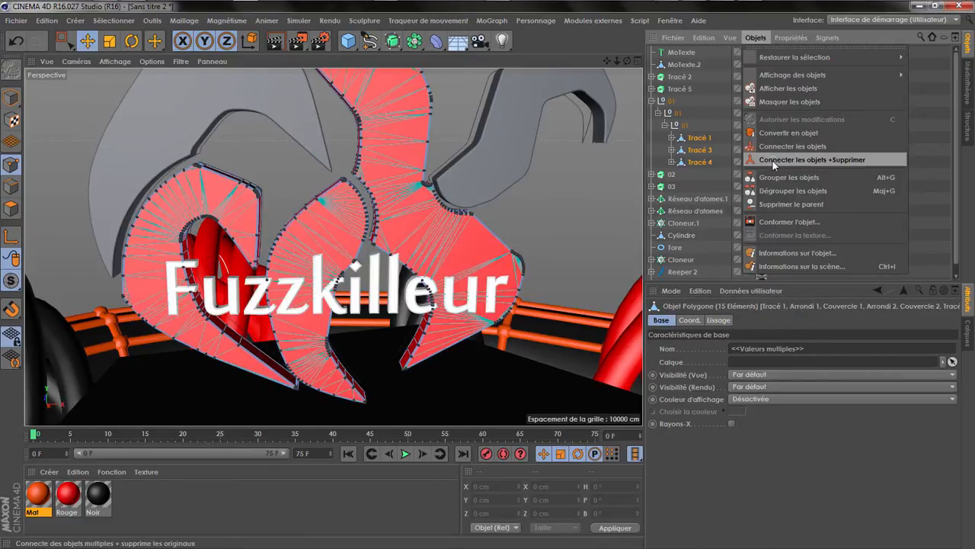
click(772, 159)
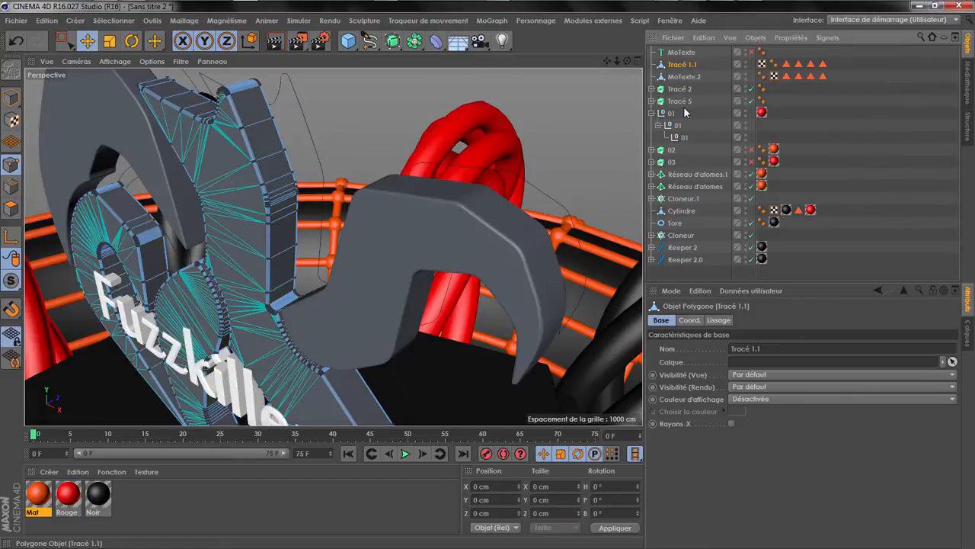
- Subtract MoTexte.2 from the merged Tracé 1.1 with a Boolean object, and turn off the Boolean's high quality option
click(414, 40)
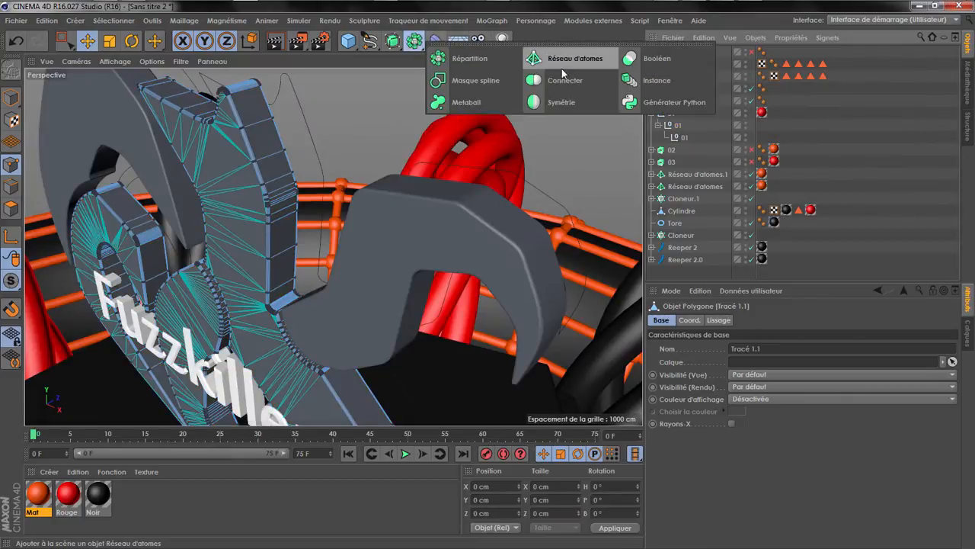
click(655, 58)
drag(687, 72, 682, 53)
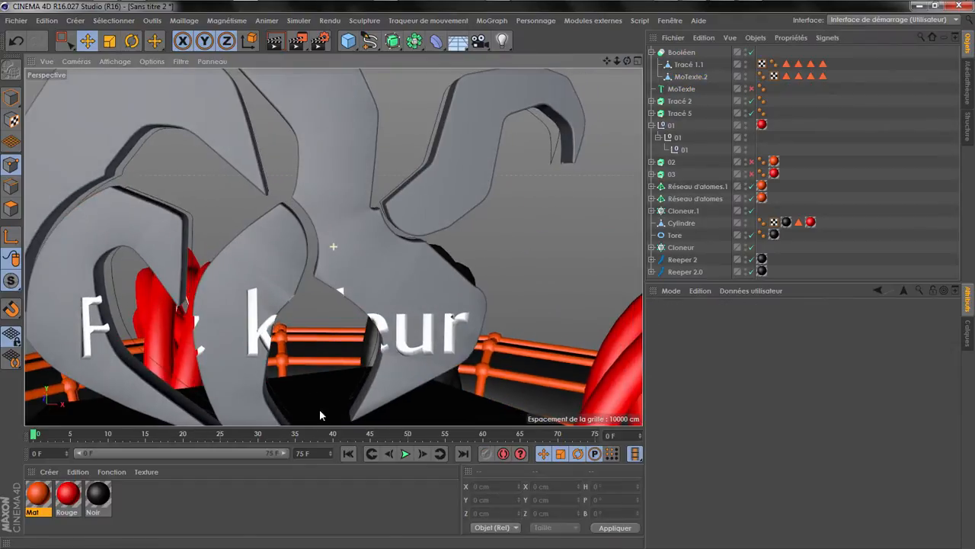
scroll(320, 415, up, 2)
click(681, 51)
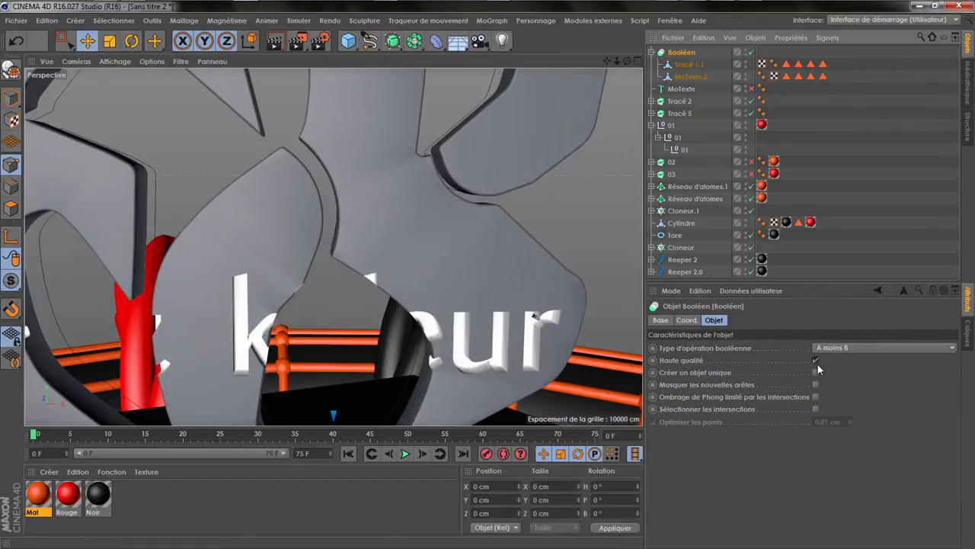
click(815, 361)
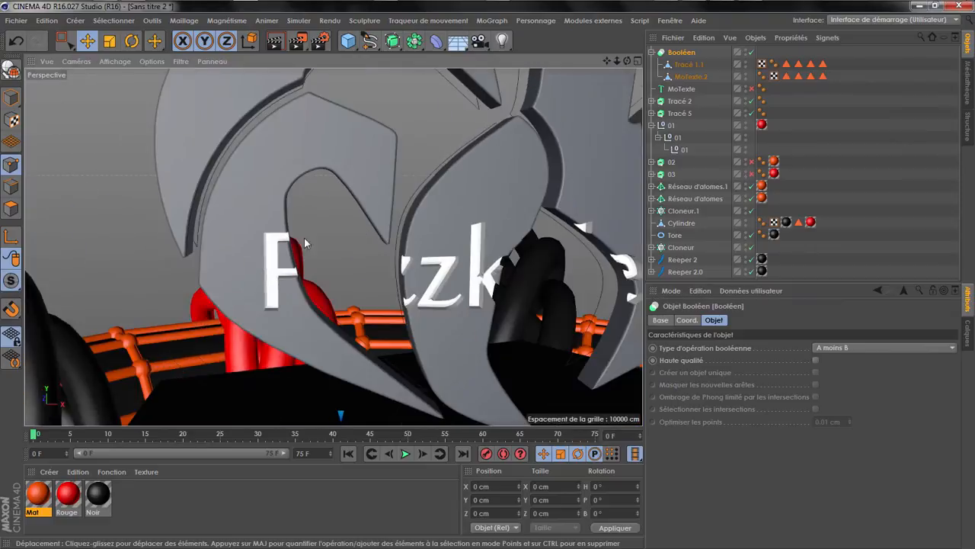
- Enable the original MoTexte and set its start and end bevel radius to 2 cm
click(681, 88)
click(751, 88)
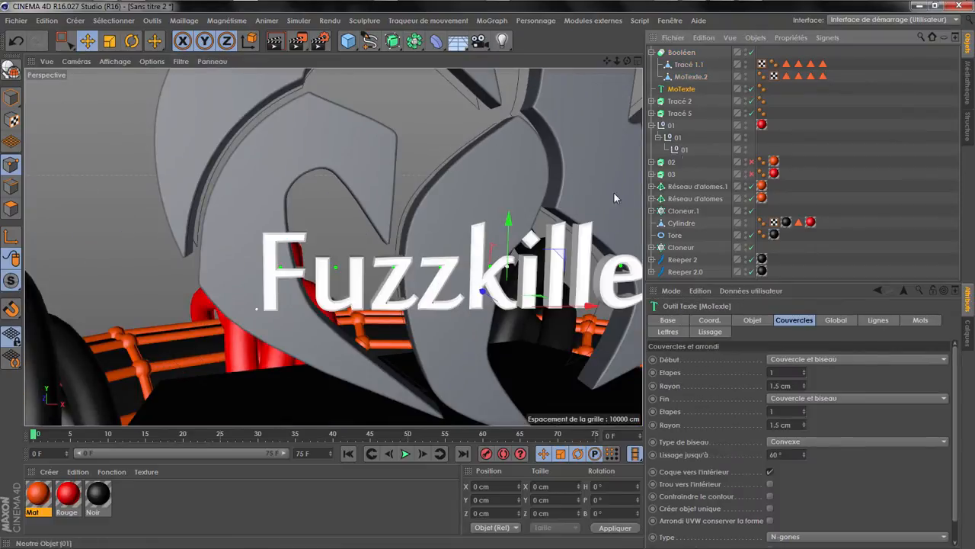
scroll(506, 263, up, 2)
scroll(514, 263, up, 2)
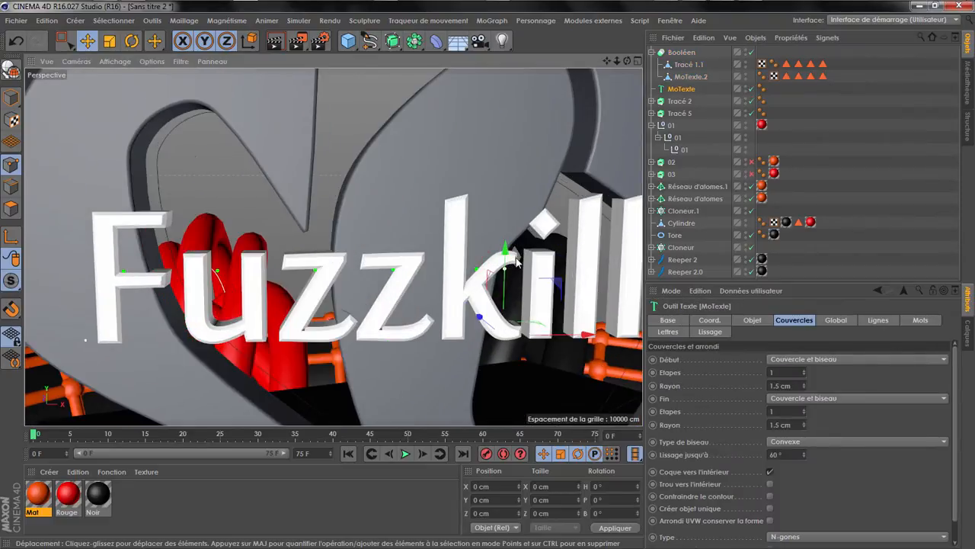
drag(791, 386, 688, 386)
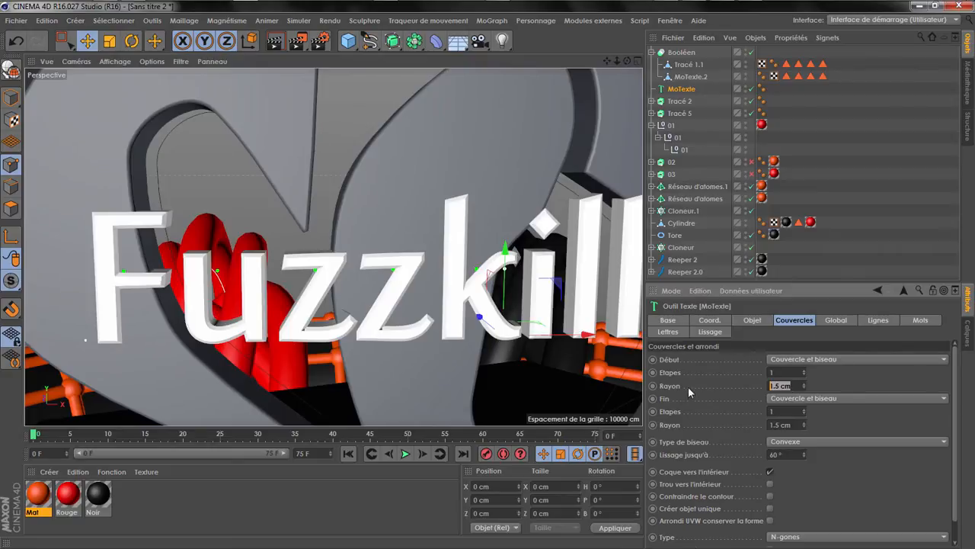
text(2)
key(Return)
click(801, 425)
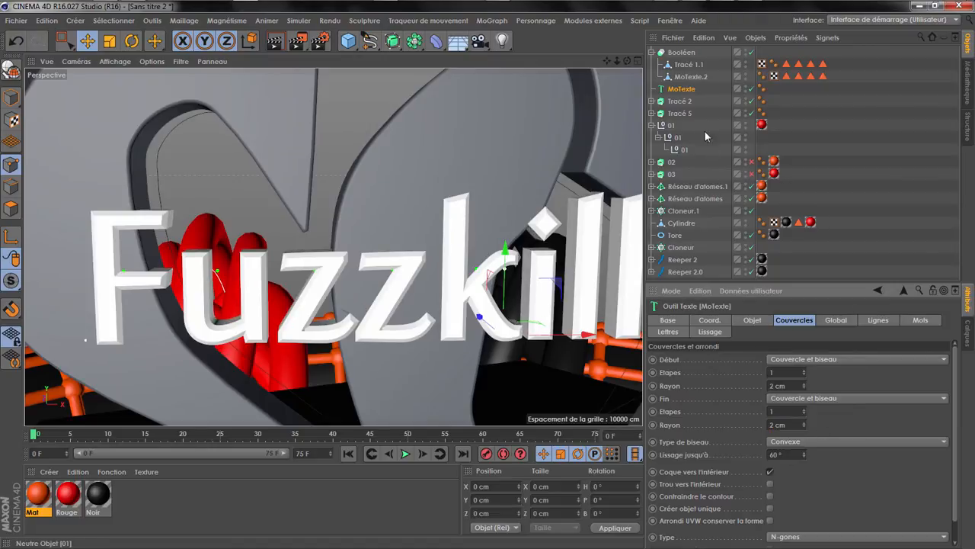
- Replace MoTexte.2 in the Boolean with the 2 cm bevelled MoTexte, and place a copy of that text outside the Boolean
click(697, 67)
click(700, 77)
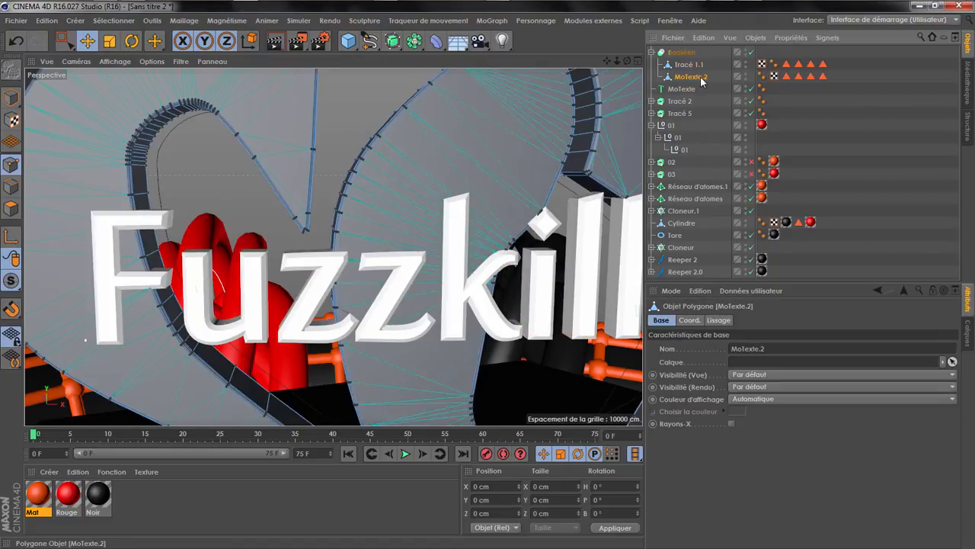
key(Delete)
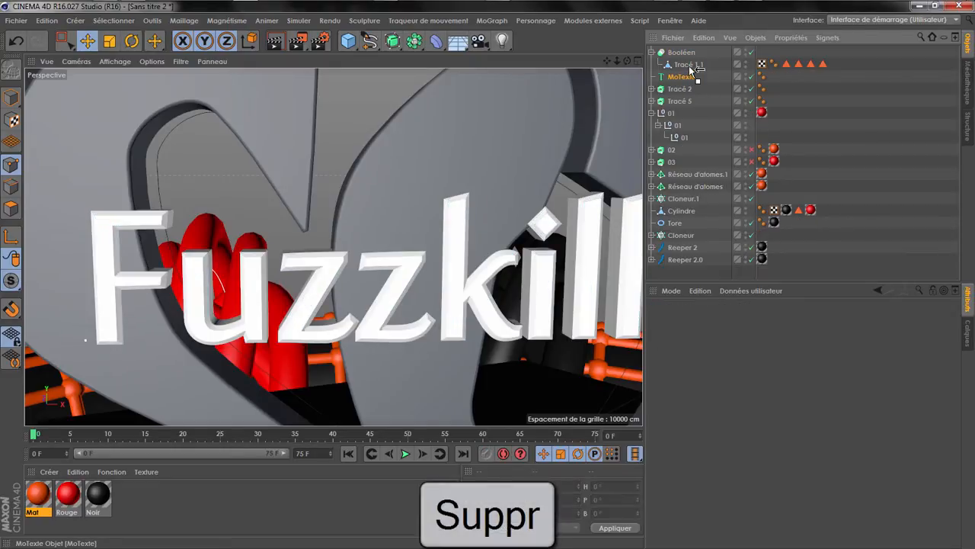
click(689, 76)
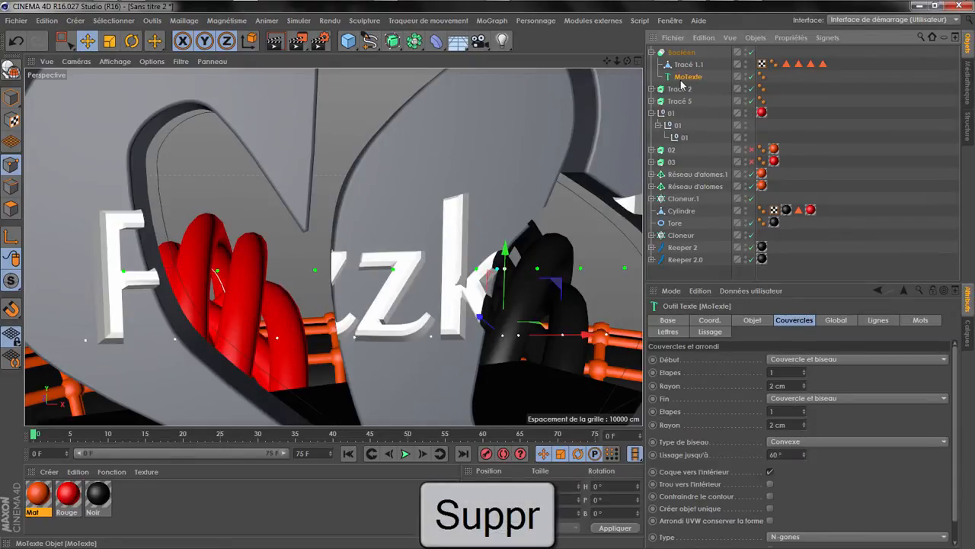
drag(686, 79, 683, 49)
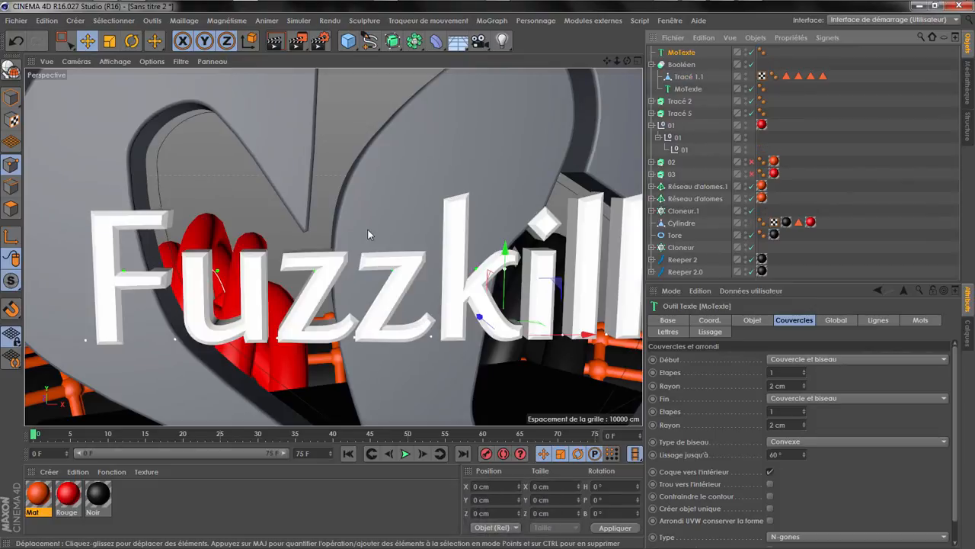
- Give the outer MoTexte copy a 0.75 cm bevel radius with 3 steps on both the start and end caps
click(785, 372)
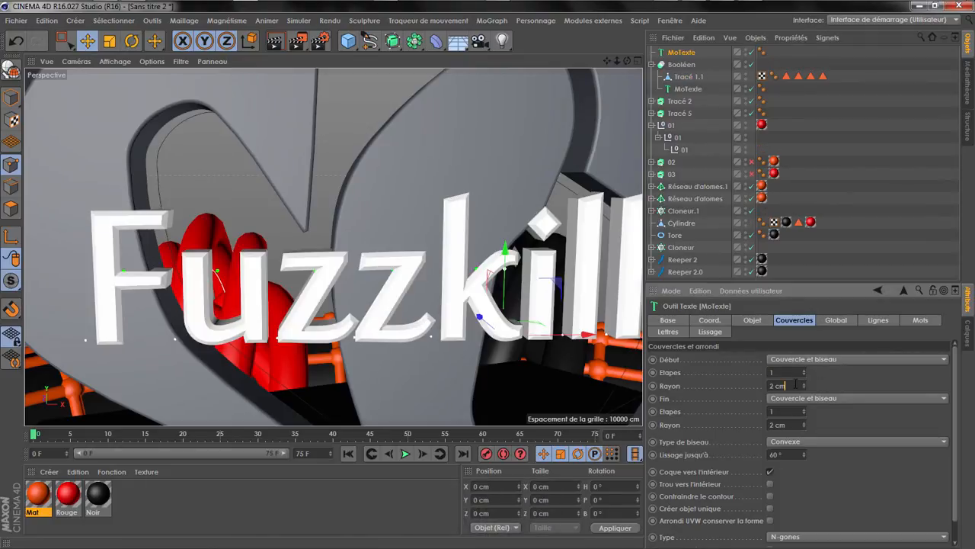
text(.75)
key(Return)
text(.75)
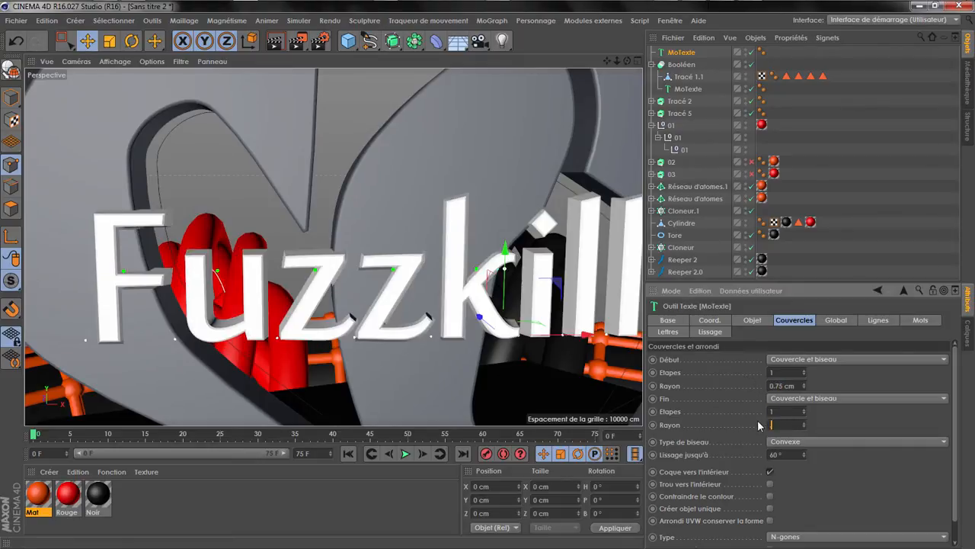
key(Return)
click(804, 407)
click(805, 407)
click(804, 368)
click(803, 368)
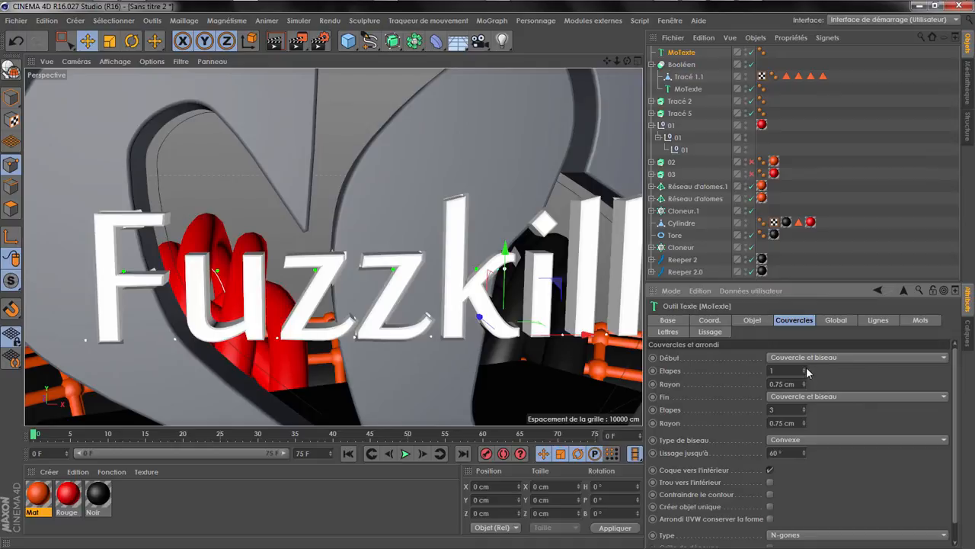
- Try moving the MoTexte inside the Boolean about 10 cm along its depth axis, and undo the move
drag(627, 61, 384, 259)
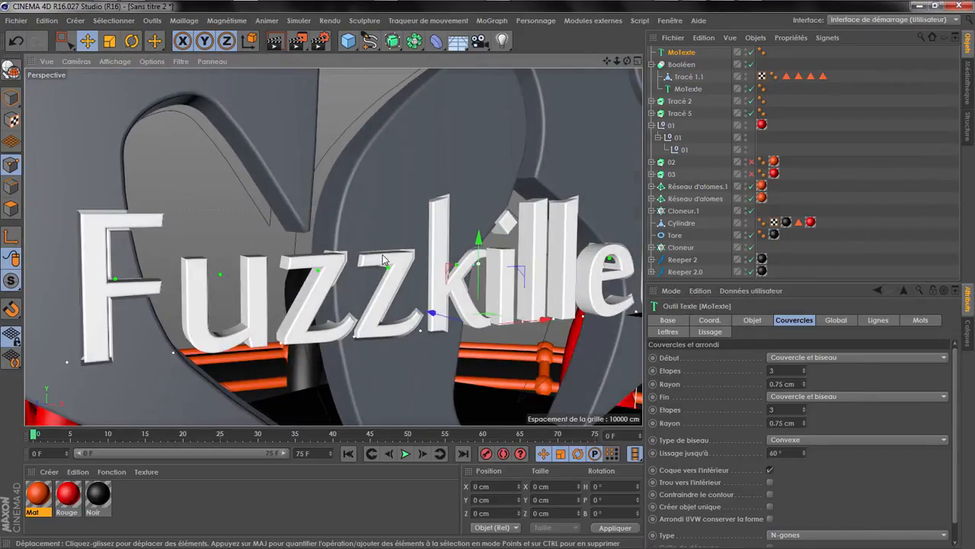
click(688, 88)
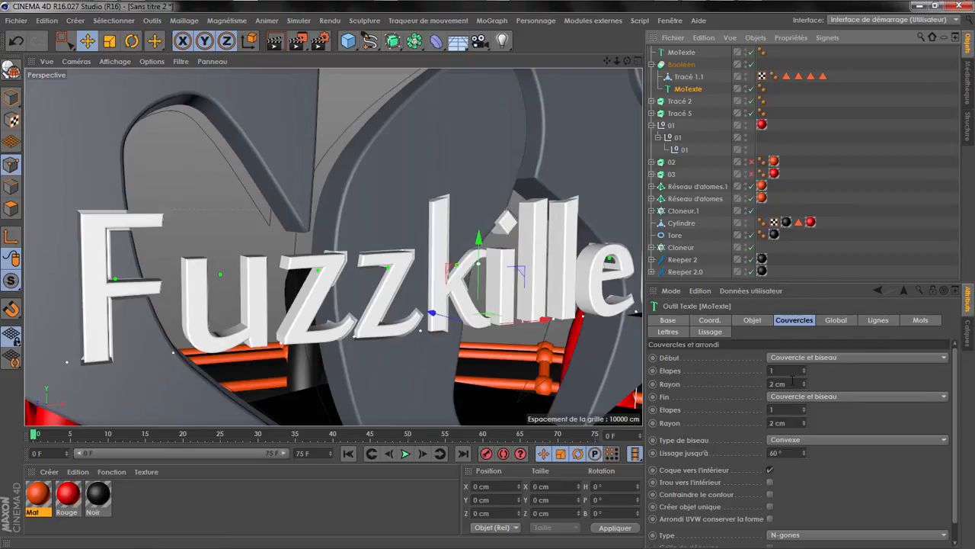
scroll(446, 226, up, 5)
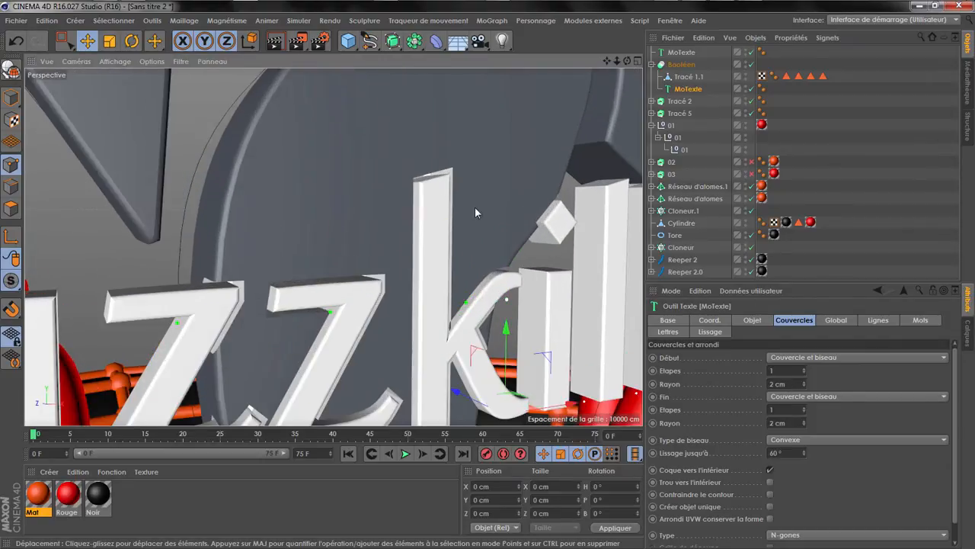
drag(627, 61, 523, 181)
scroll(423, 278, down, 2)
scroll(452, 291, down, 1)
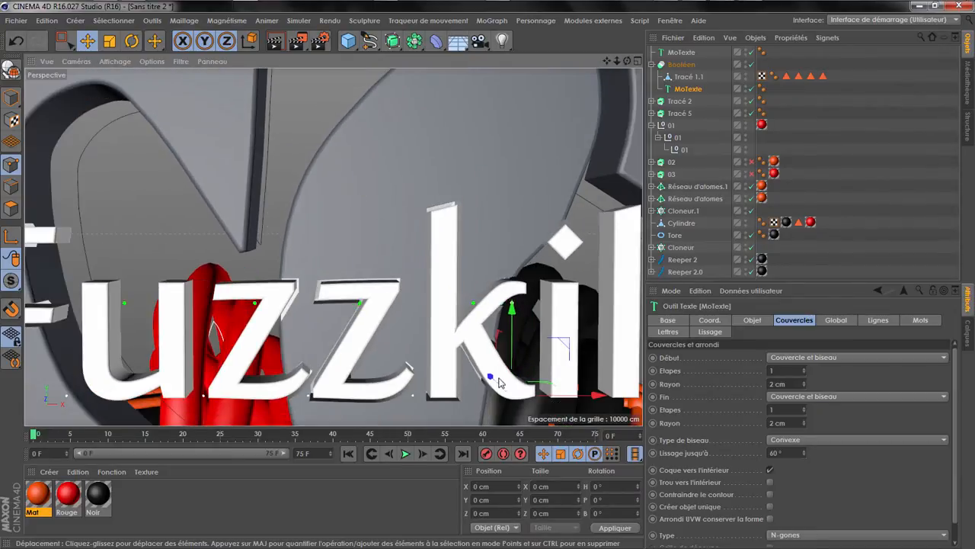
drag(491, 377, 503, 389)
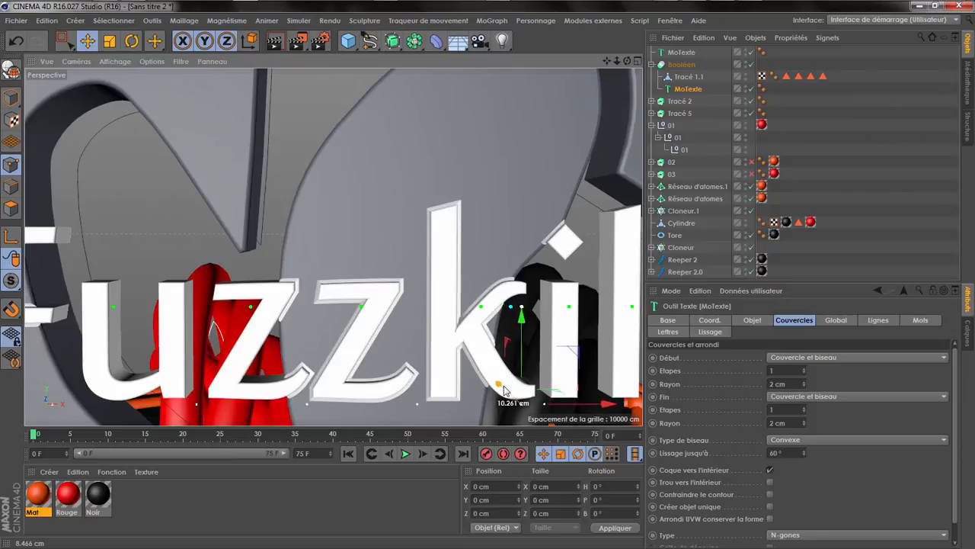
click(16, 42)
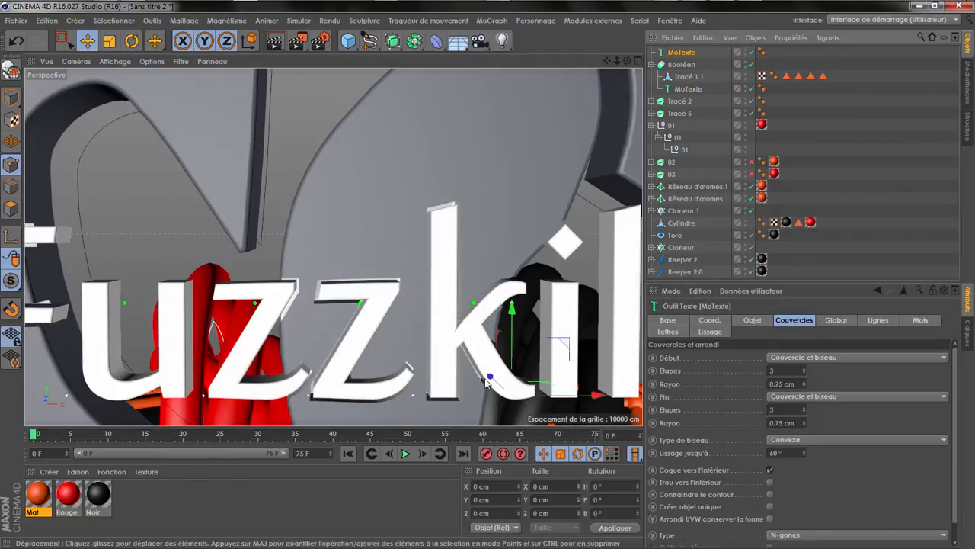
- Nudge the outer MoTexte along its depth against the logo cut-out, and disable that text
scroll(468, 326, down, 2)
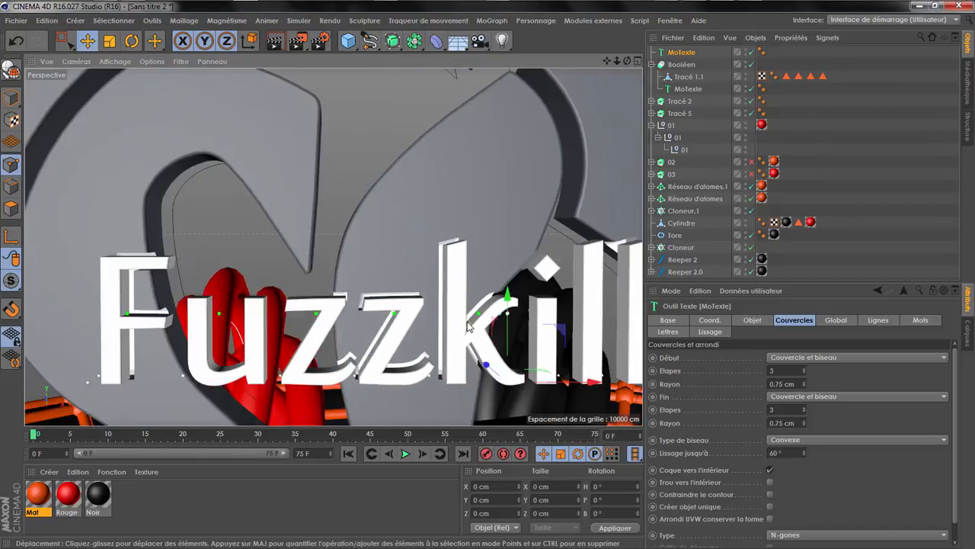
scroll(468, 326, down, 2)
drag(627, 61, 709, 103)
drag(406, 285, 398, 280)
drag(627, 60, 716, 70)
click(761, 52)
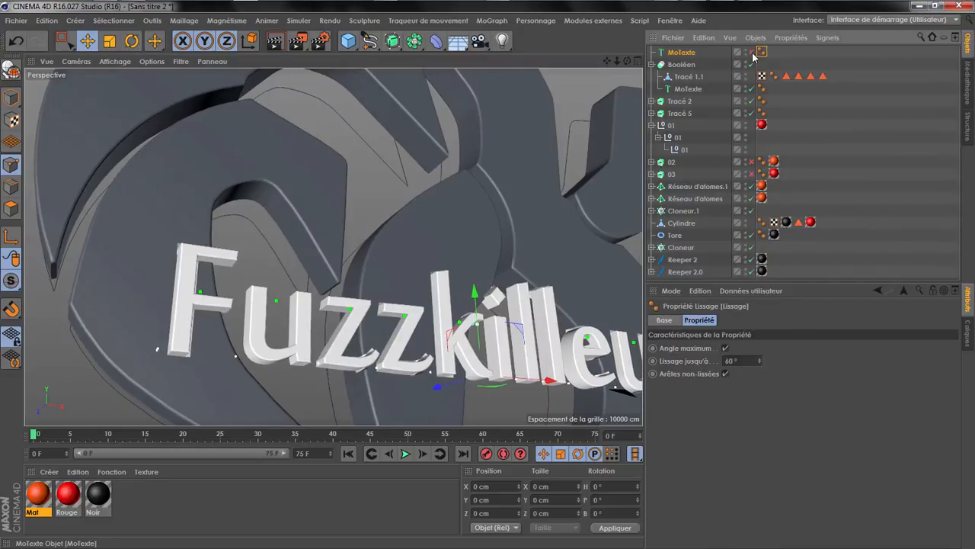
click(751, 52)
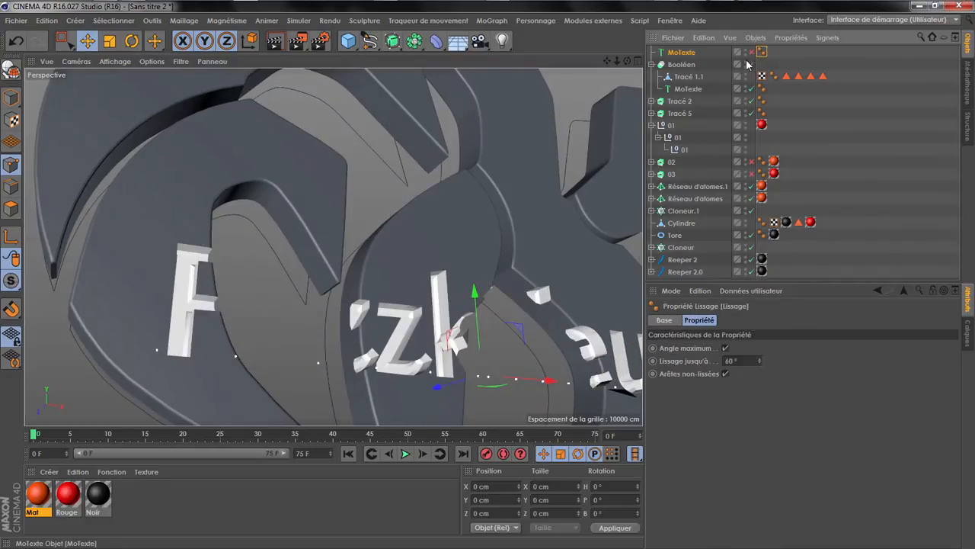
- Make the Boolean object editable and expand its MoTexte hierarchy down to the individual letters
click(701, 64)
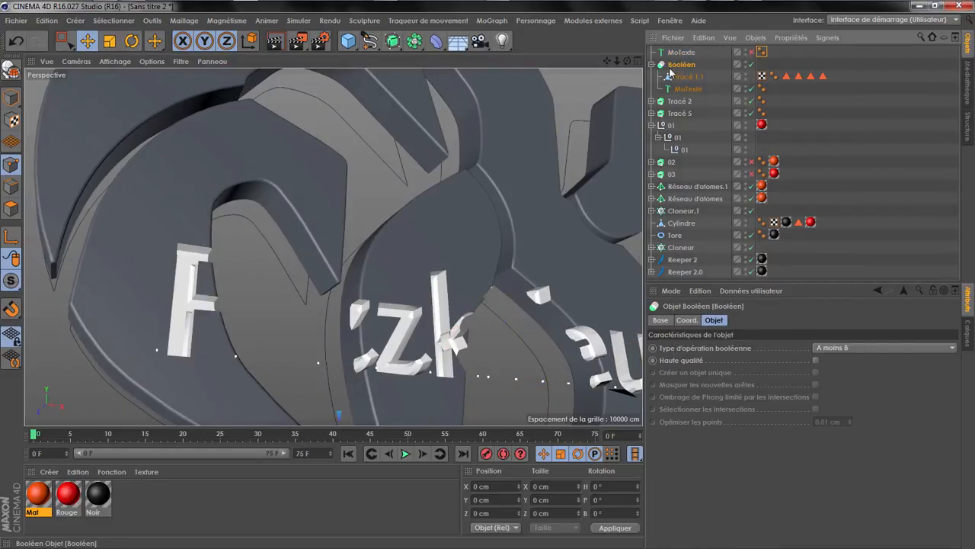
click(11, 70)
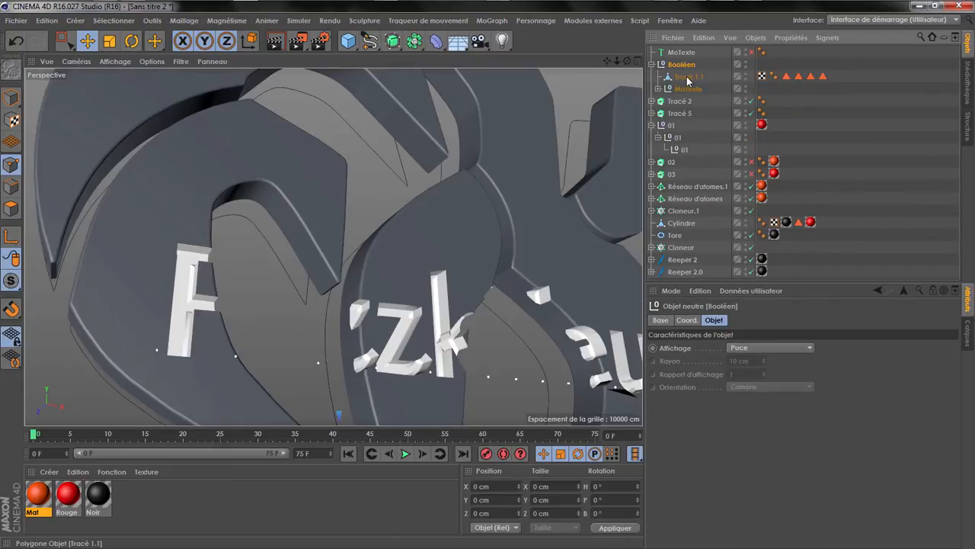
click(688, 88)
click(659, 89)
click(663, 100)
click(672, 113)
- Merge the Booléen group and all its sub-objects into a single polygon object, deleting the originals, and clear the selection
click(680, 64)
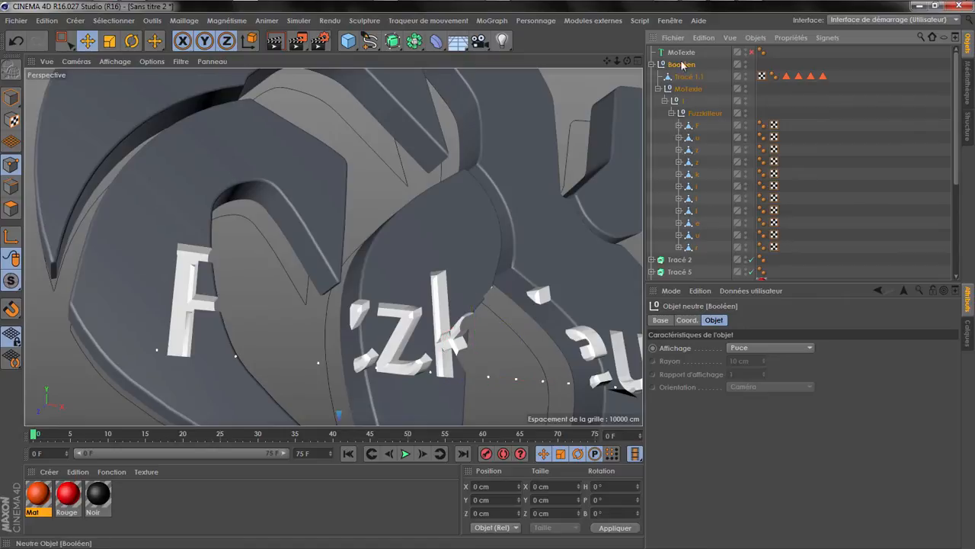
click(703, 37)
click(731, 195)
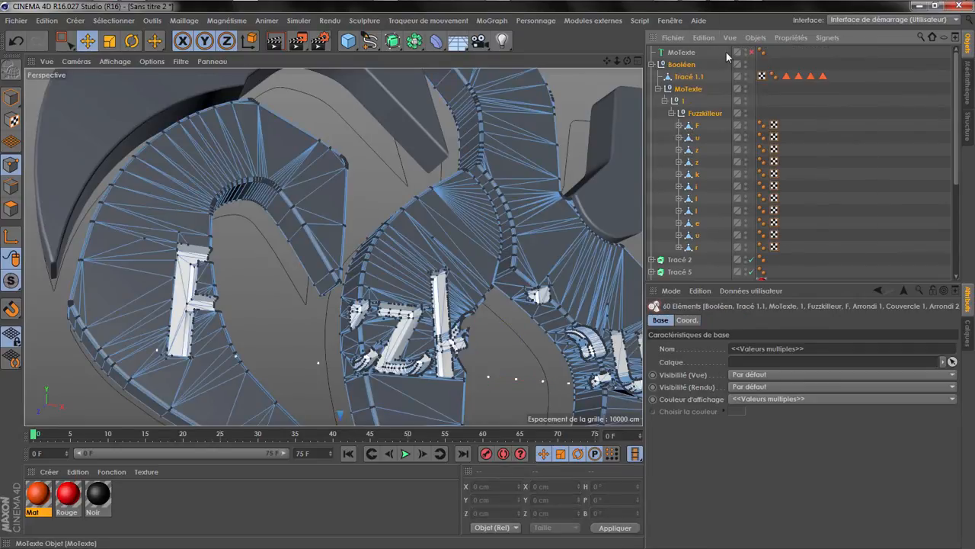
click(756, 38)
click(793, 143)
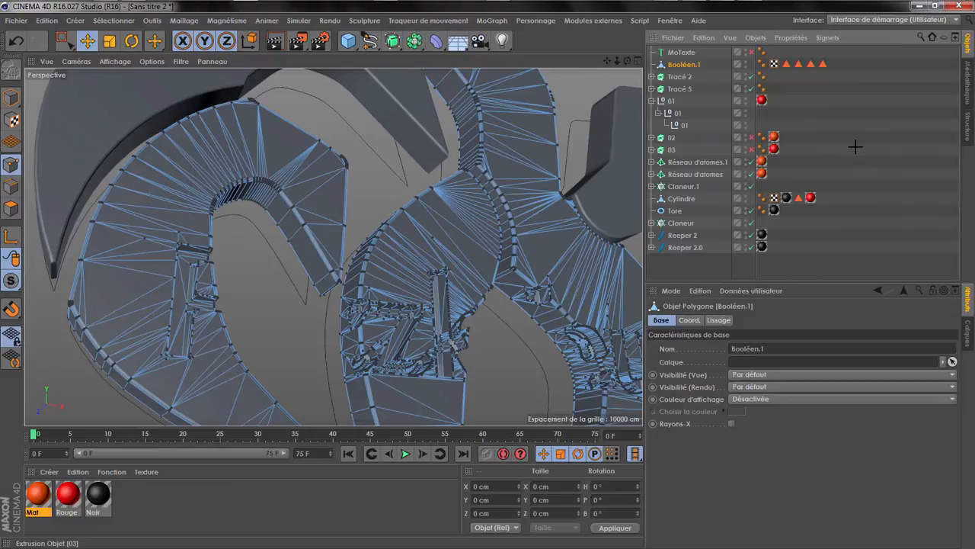
click(854, 147)
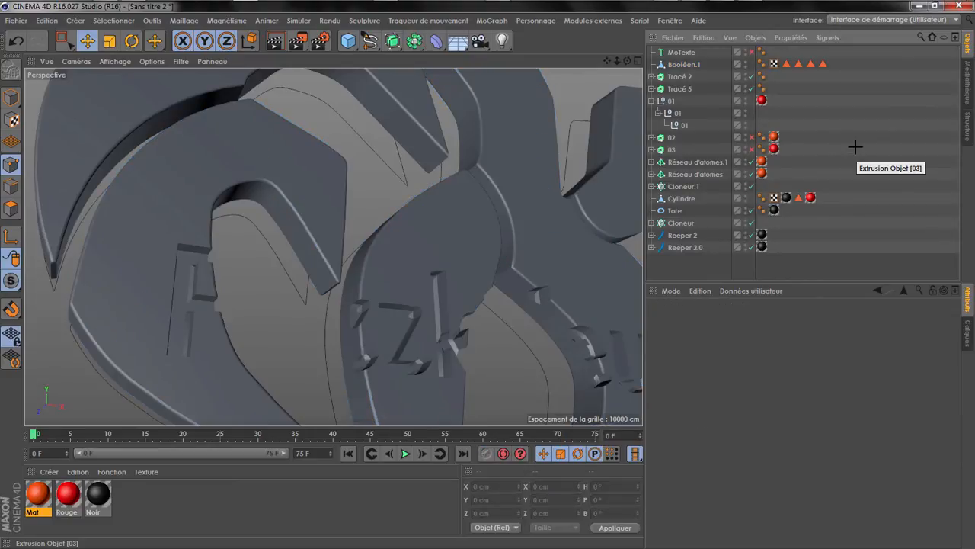
- Copy the merged Booléen.1 polygon object and paste it into a new project
alt+drag(545, 213, 241, 218)
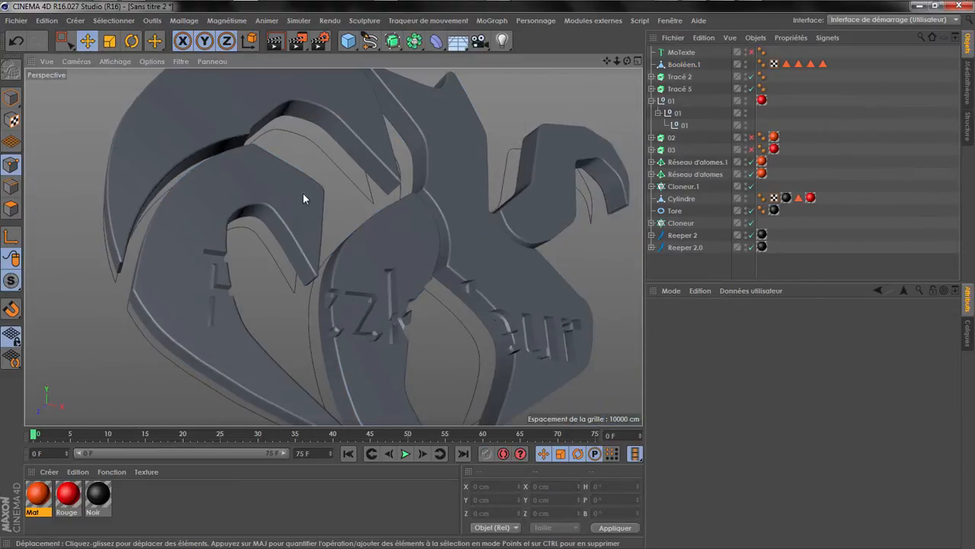
drag(627, 61, 664, 82)
click(665, 86)
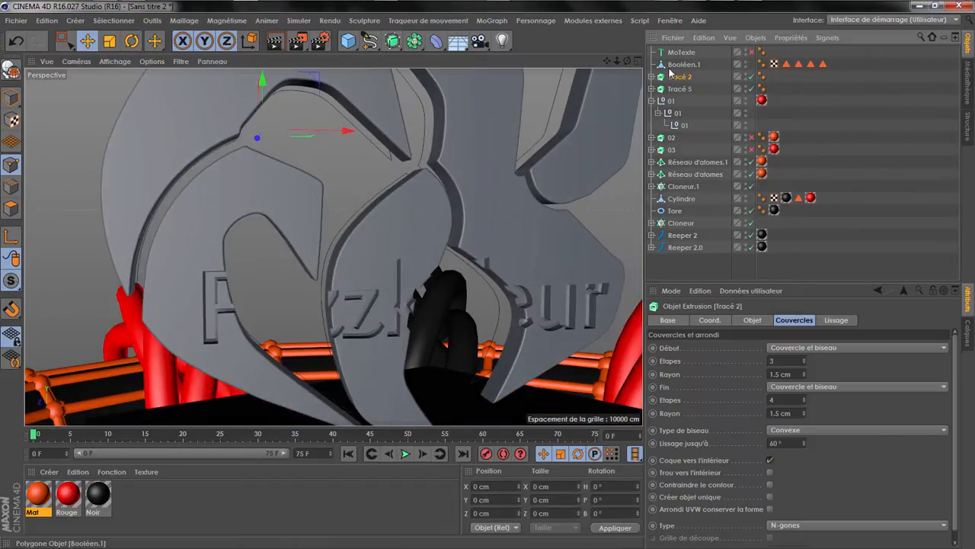
click(670, 67)
click(704, 38)
click(717, 101)
click(15, 20)
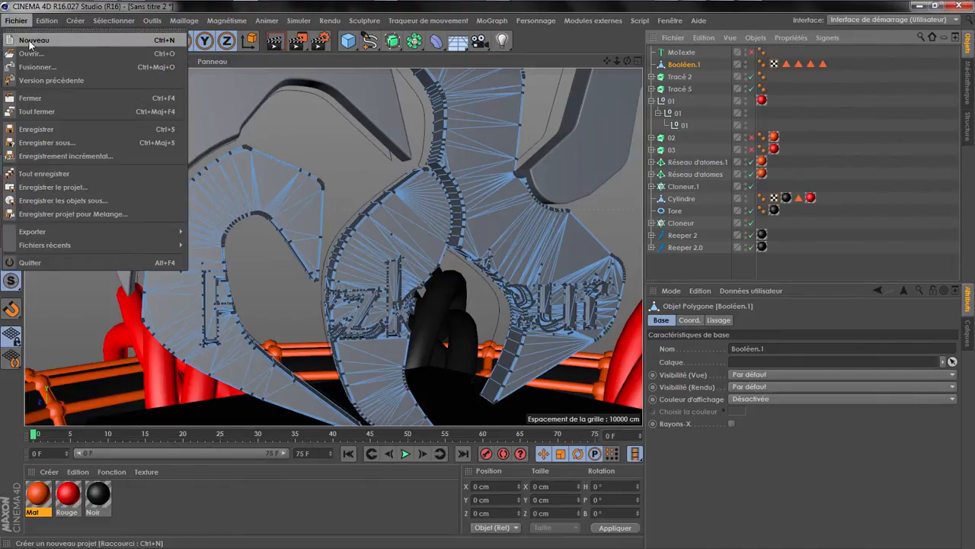
click(30, 29)
click(694, 38)
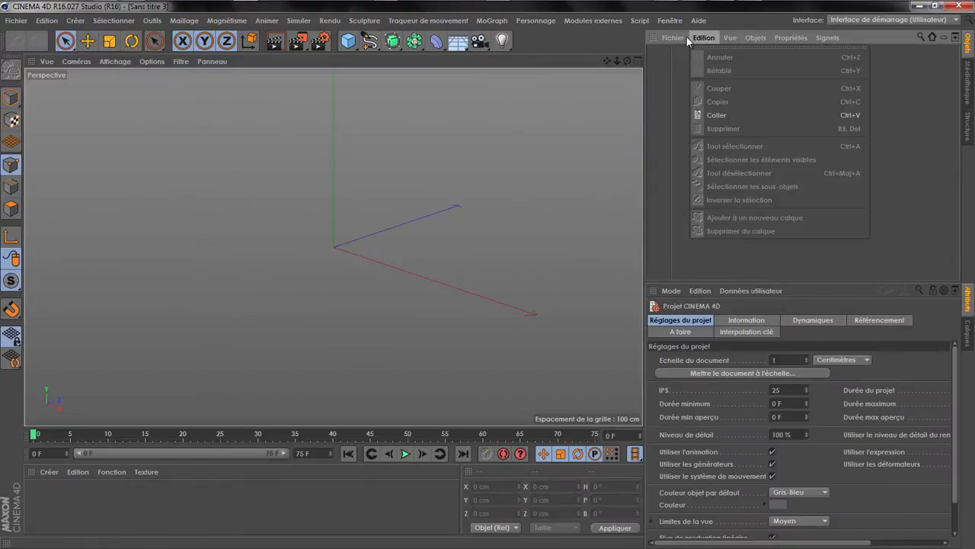
click(716, 115)
- Set up Lasso selection for polygons in the front view, with the limit to visible elements turned off
key(h)
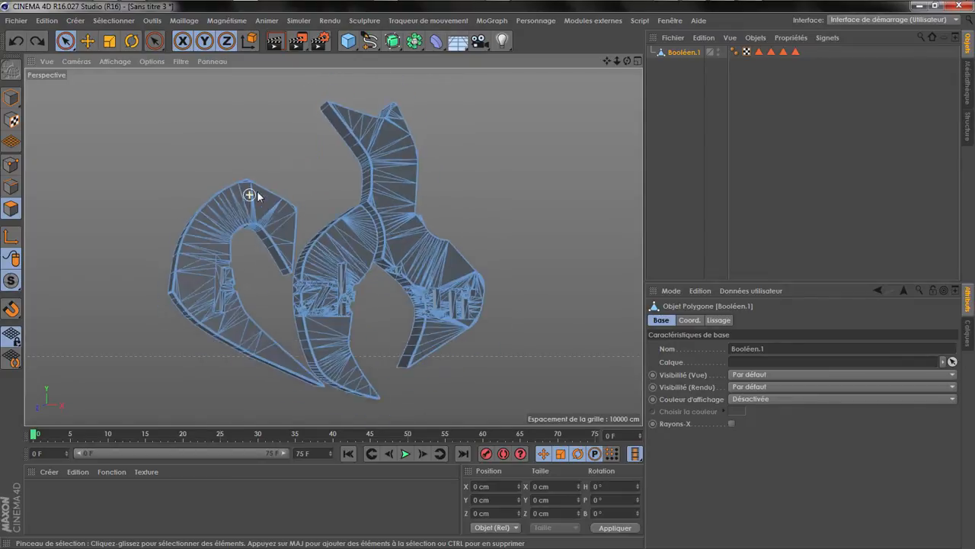
scroll(253, 196, down, 3)
scroll(258, 272, up, 4)
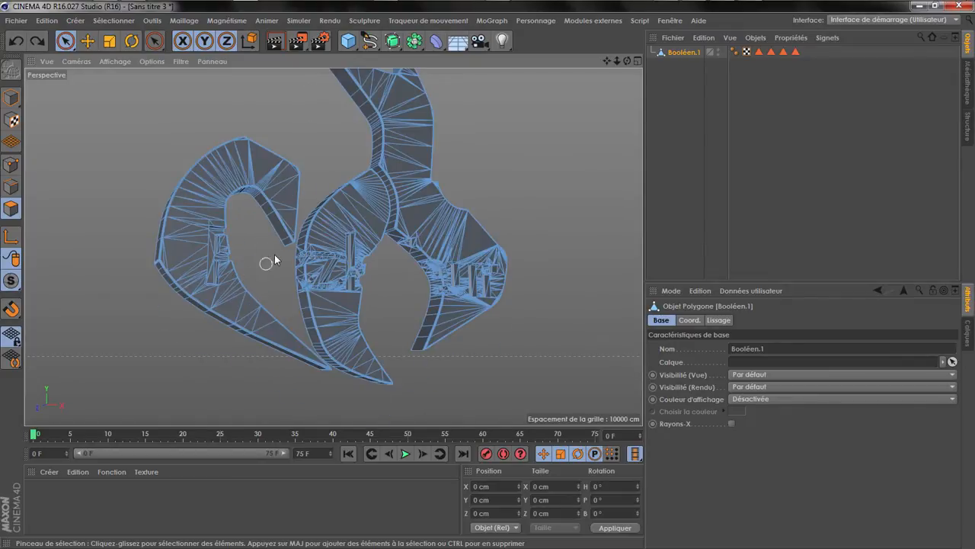
middle_click(274, 255)
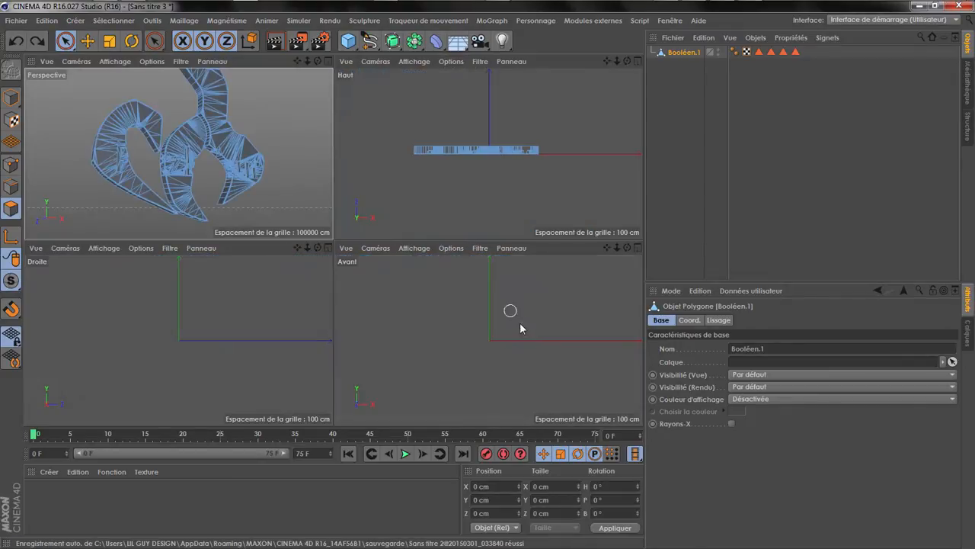
middle_click(521, 329)
scroll(397, 306, down, 2)
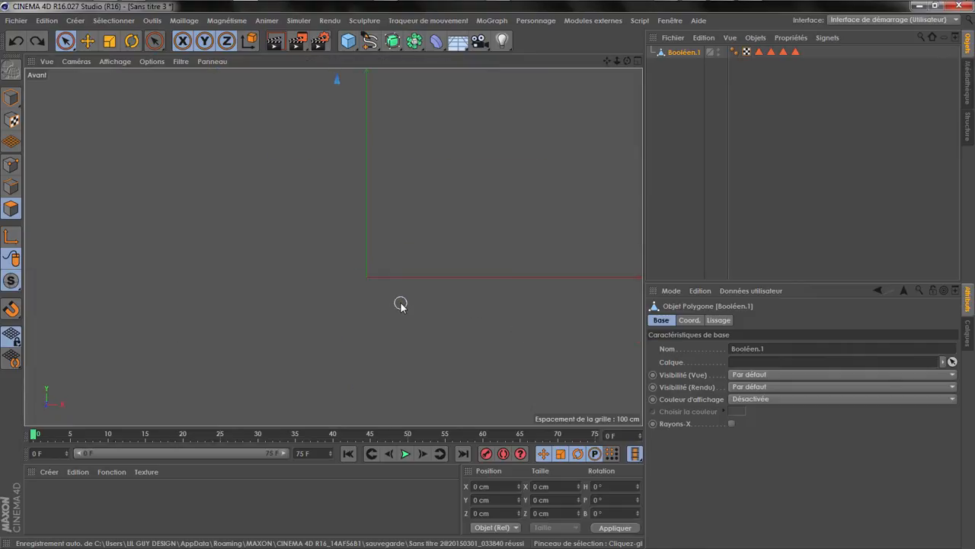
key(h)
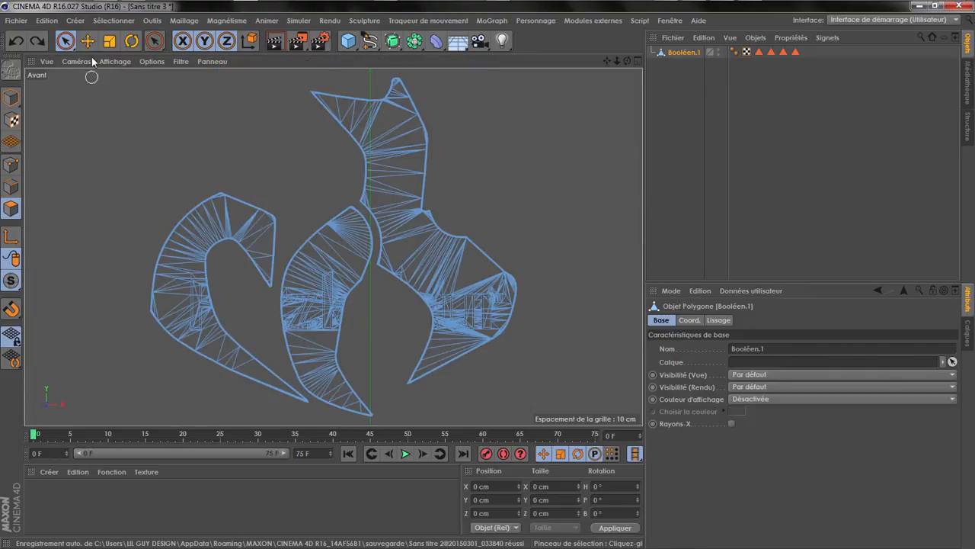
click(66, 42)
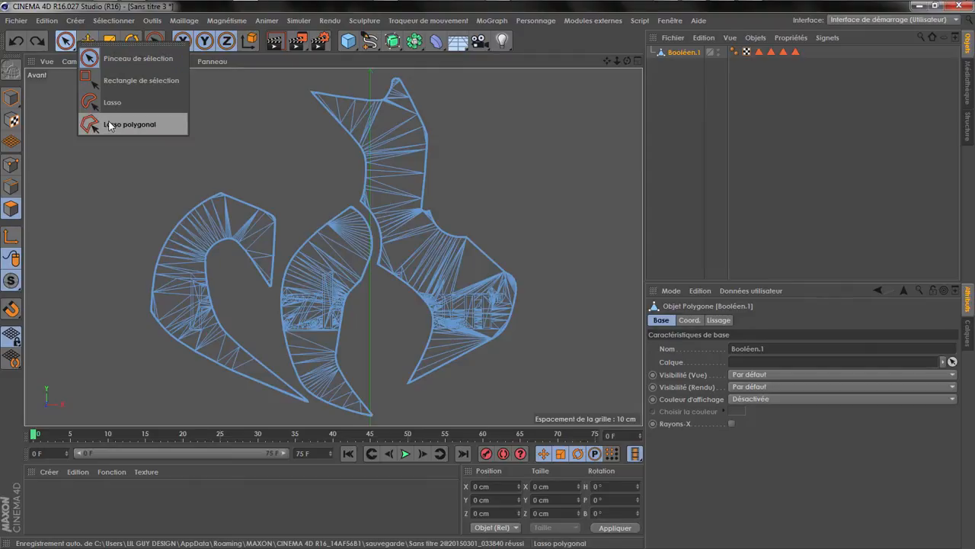
click(108, 103)
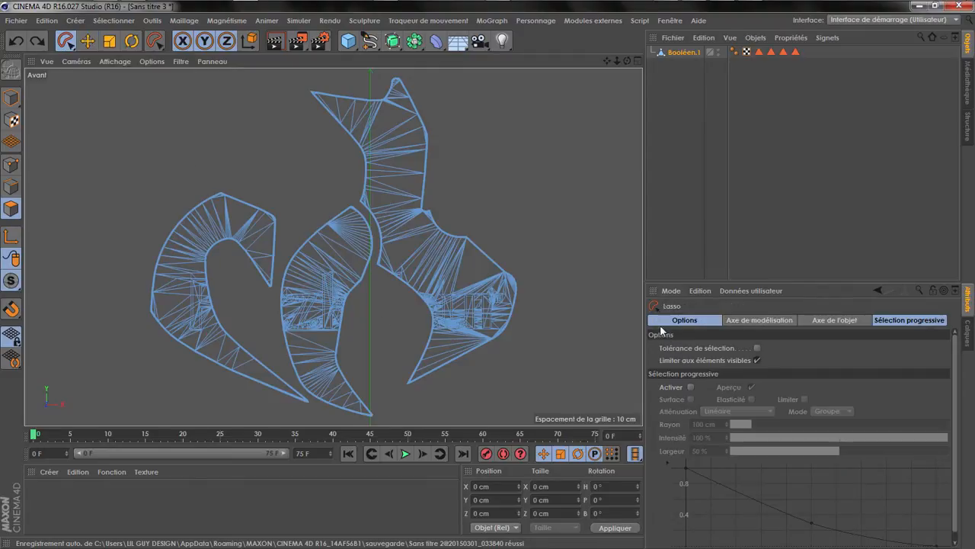
click(756, 360)
- Lasso all polygons of the leftmost curved logo piece, through its full depth
scroll(309, 401, up, 5)
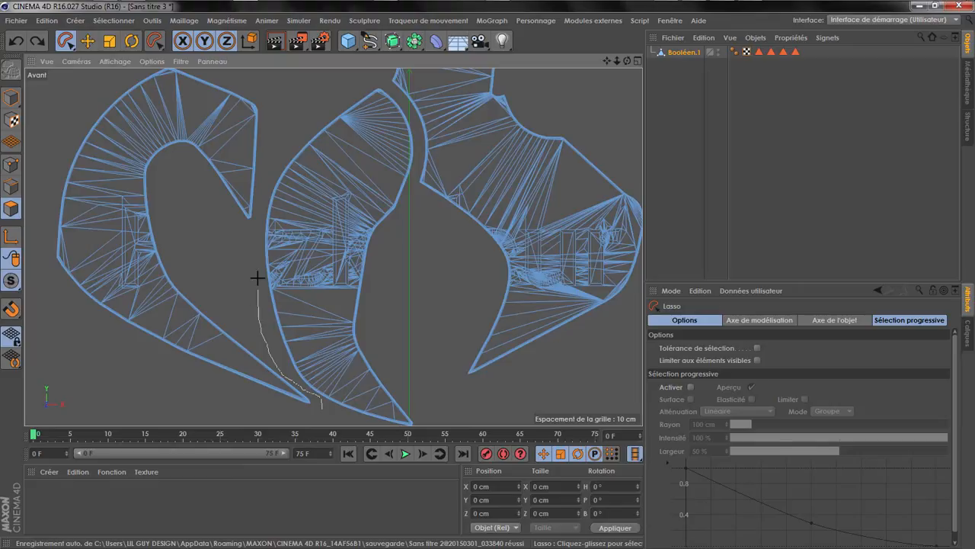
mouse_move(8, 72)
mouse_down()
mouse_move(14, 365)
mouse_move(262, 452)
mouse_up()
drag(321, 428, 336, 405)
scroll(326, 415, down, 2)
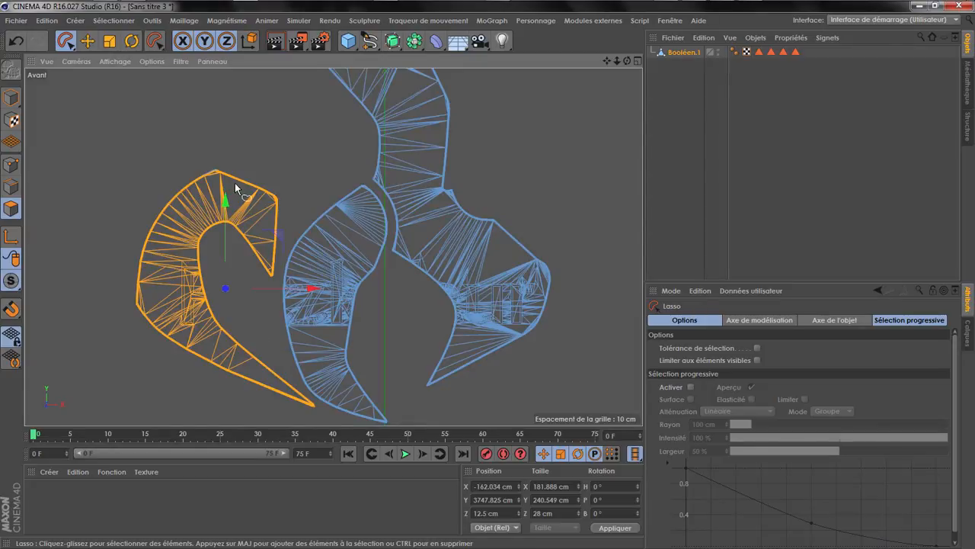
scroll(235, 187, up, 2)
drag(252, 157, 169, 246)
drag(172, 157, 248, 152)
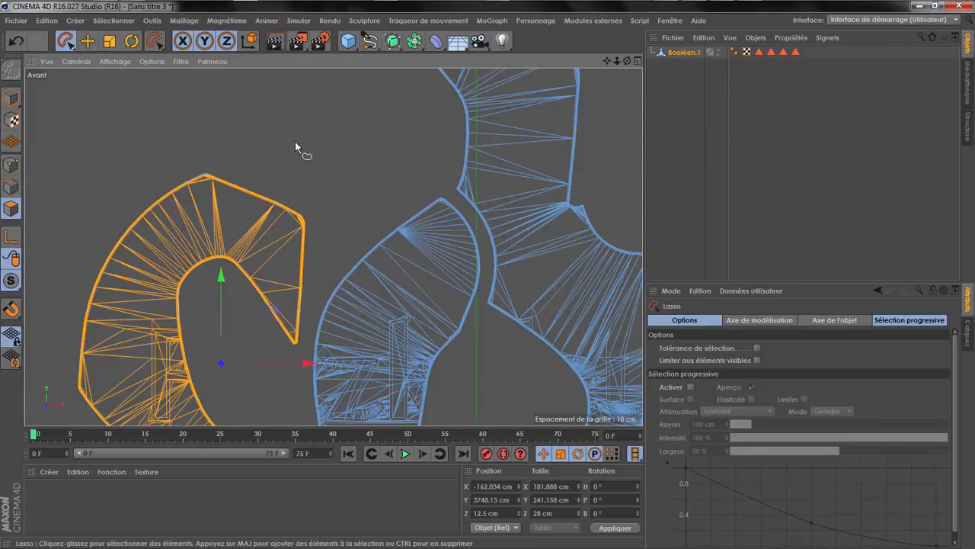
scroll(312, 154, down, 2)
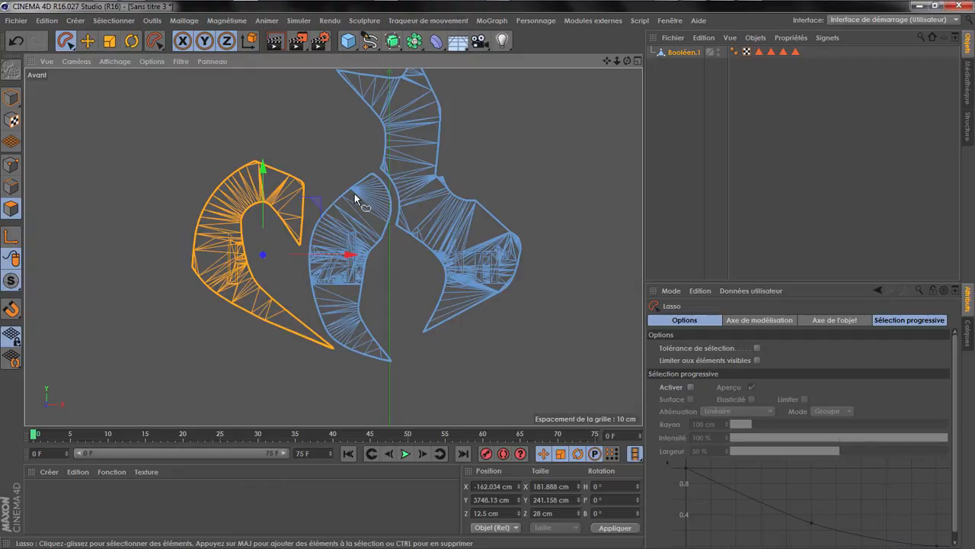
- Split the selected leftmost piece into its own object and delete its polygons from the copied object
key(u)
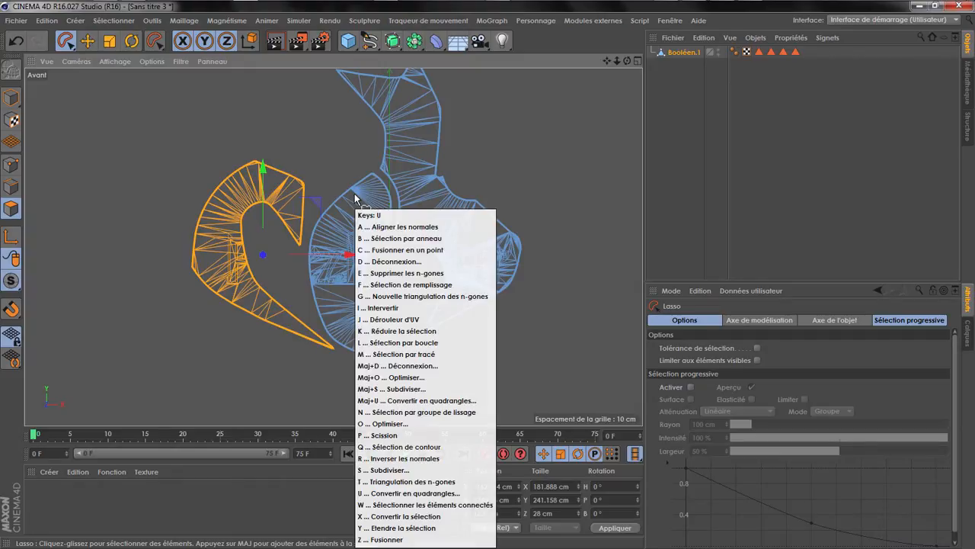
key(p)
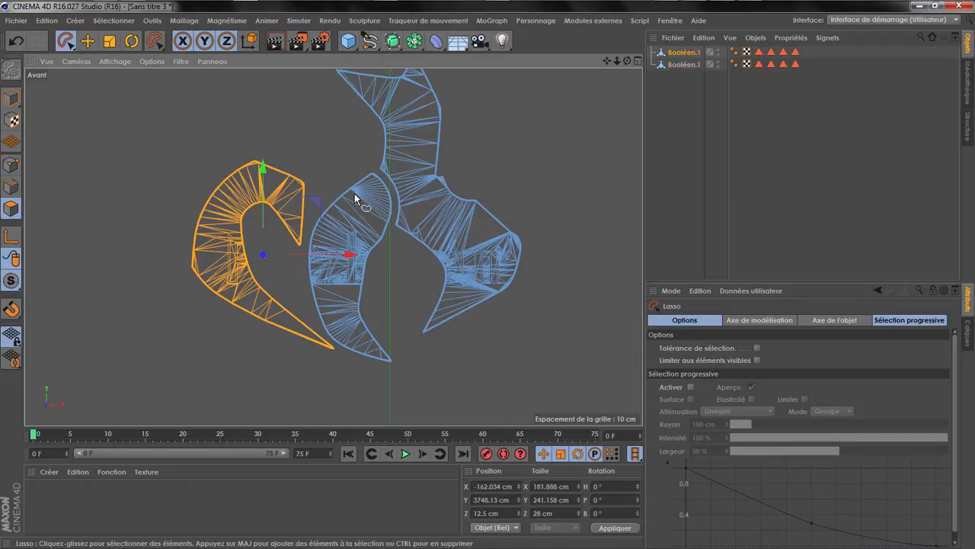
right_click(354, 193)
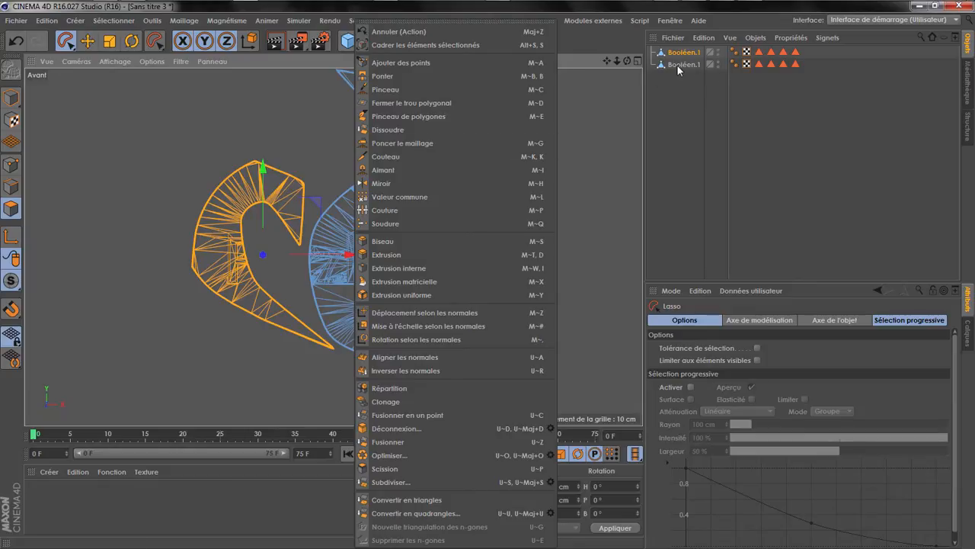
click(211, 219)
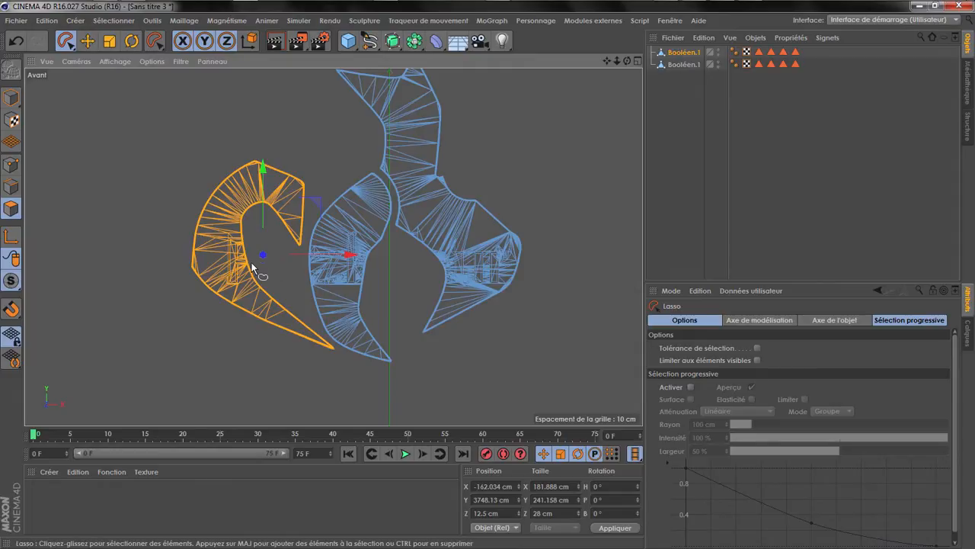
key(Delete)
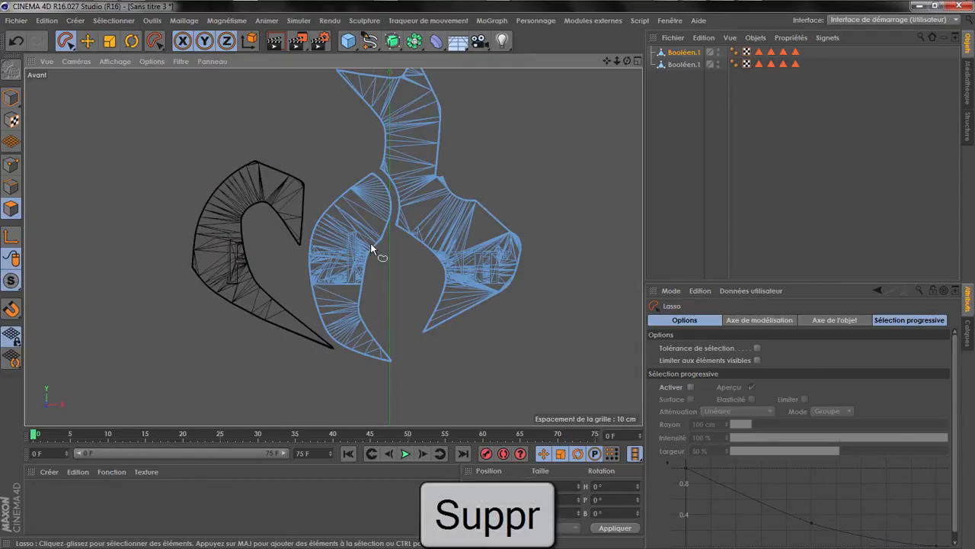
- Lasso all polygons of the middle logo piece, passing through the narrow gap beside the large piece
scroll(370, 243, up, 4)
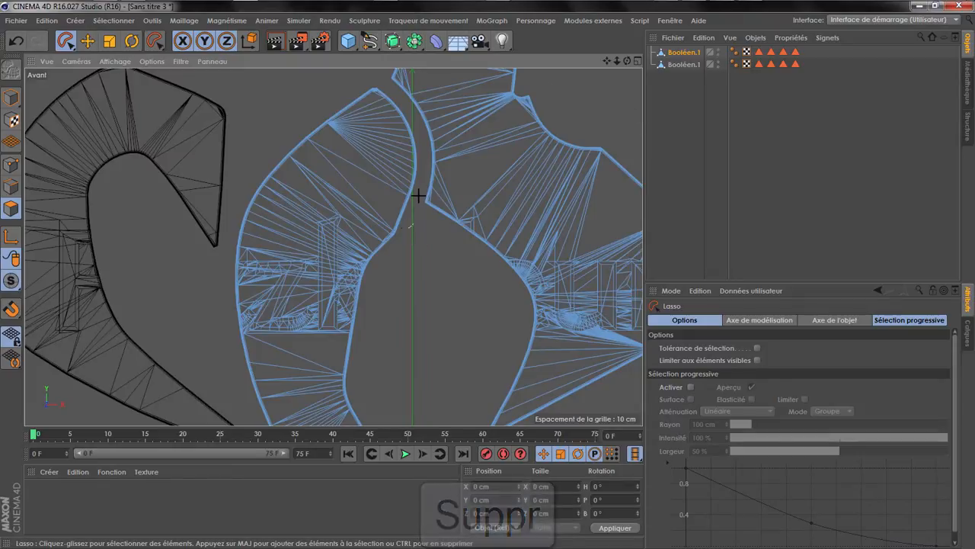
scroll(347, 118, down, 5)
scroll(364, 106, up, 3)
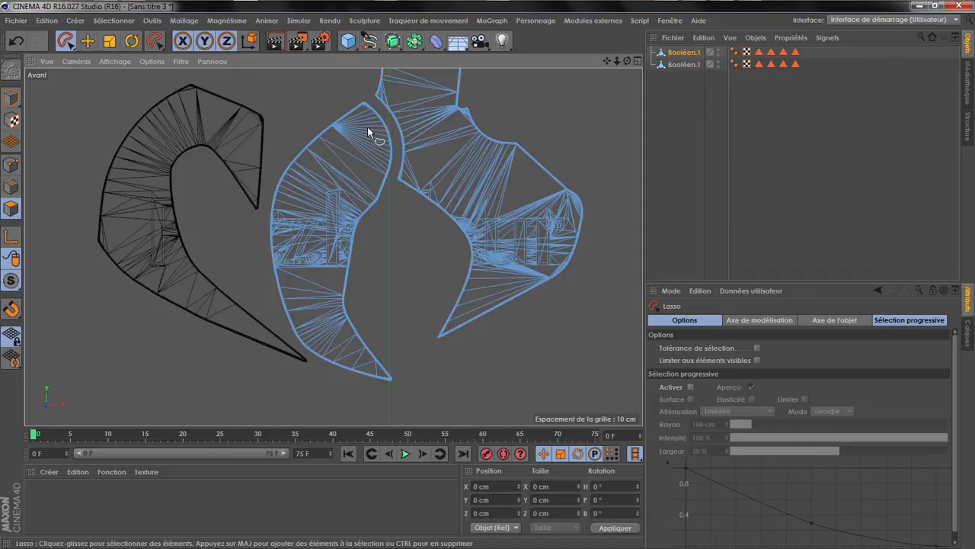
key(ctrl+Tab)
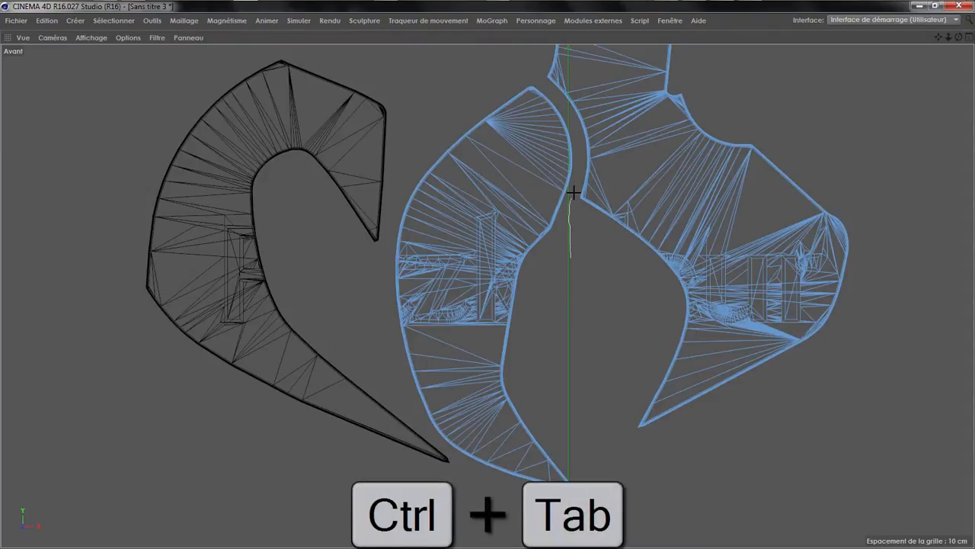
mouse_move(562, 103)
mouse_down()
mouse_move(531, 81)
mouse_move(290, 364)
mouse_move(520, 499)
mouse_move(572, 357)
mouse_move(568, 167)
mouse_up()
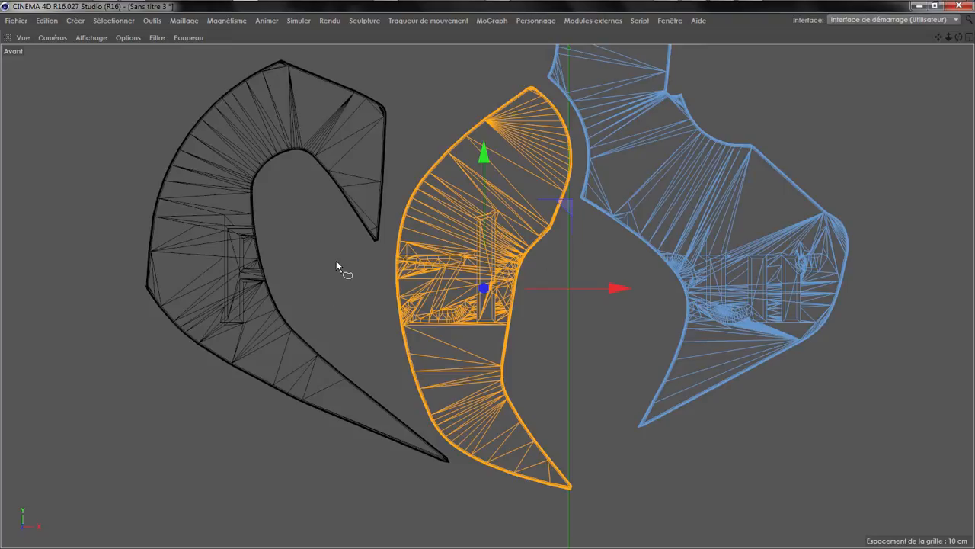
key(ctrl+Tab)
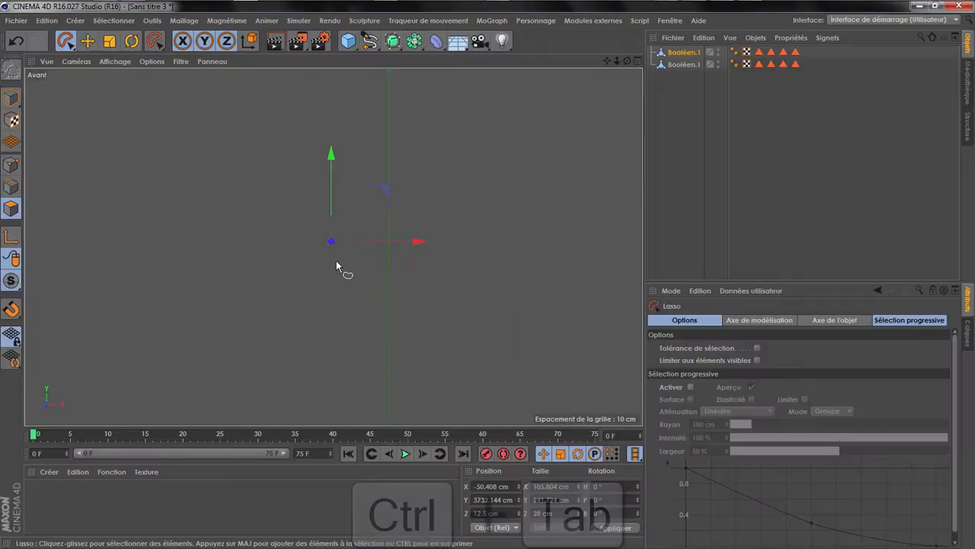
- Split the selected middle piece into a separate object and delete those polygons from the remaining mesh
key(u)
key(p)
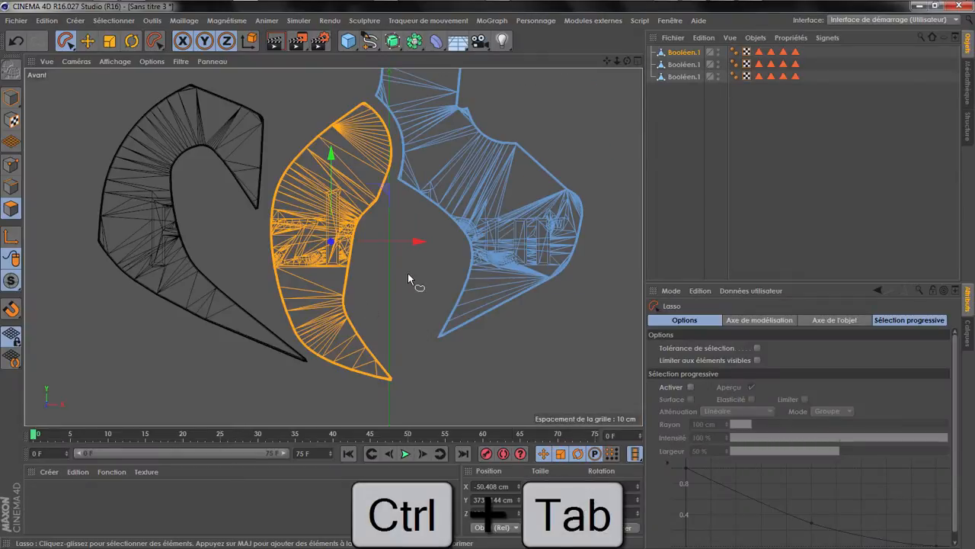
key(Delete)
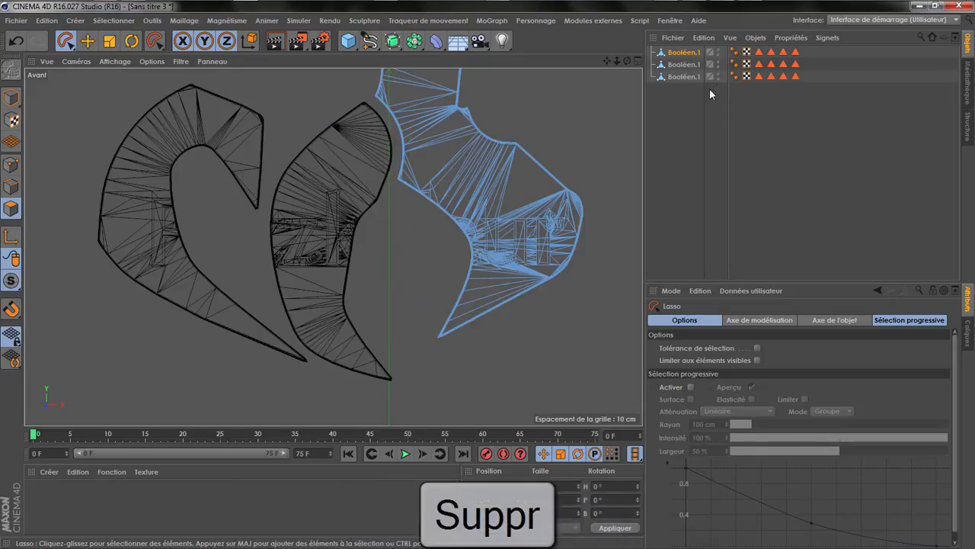
- Rename the leftmost piece's object 0, the middle piece's object 1 and the remaining piece's object 3
click(687, 78)
double_click(688, 78)
text(0)
key(Return)
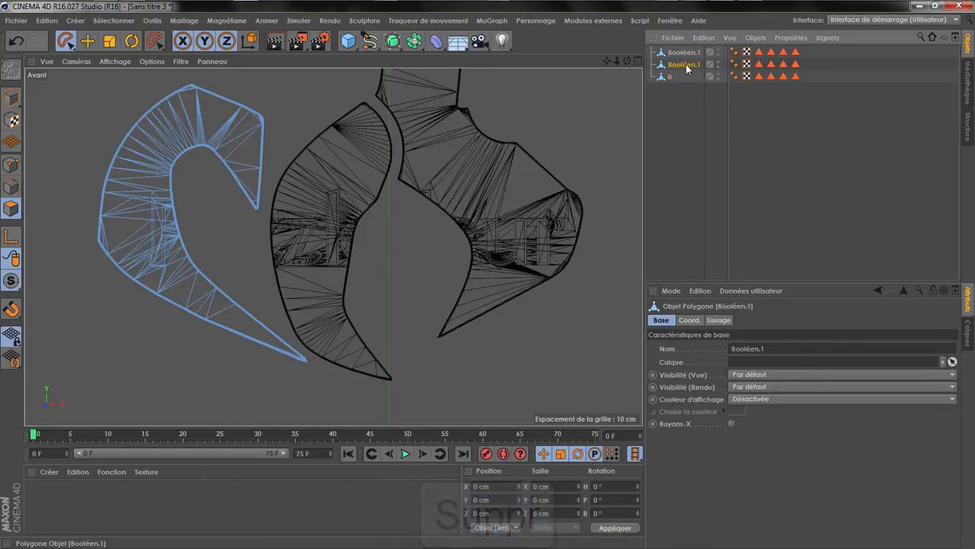
double_click(685, 64)
text(1)
key(Return)
double_click(685, 52)
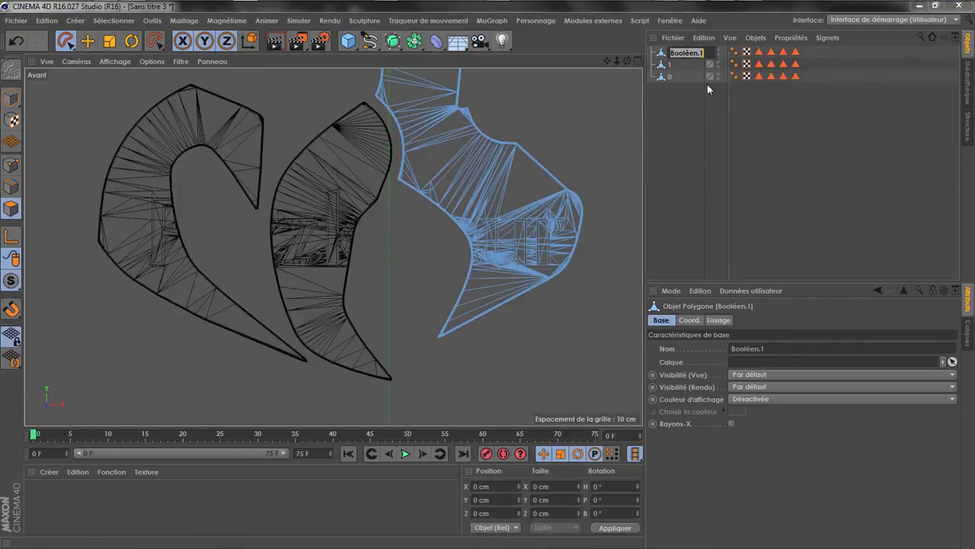
text(3)
key(Return)
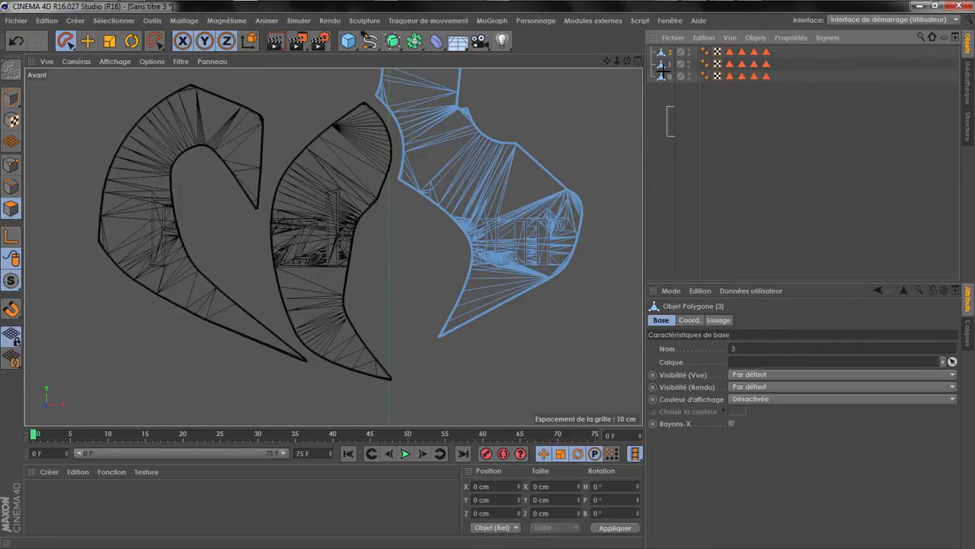
- Copy the three objects 3, 1 and 0 and switch back to the Sans titre 2 project
shift+click(669, 76)
click(703, 37)
click(721, 103)
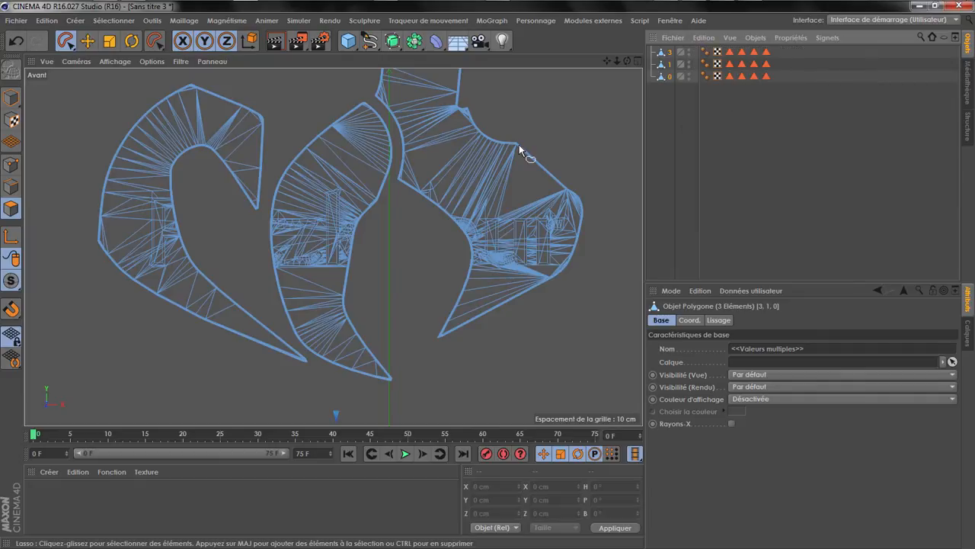
key(v)
mouse_move(516, 170)
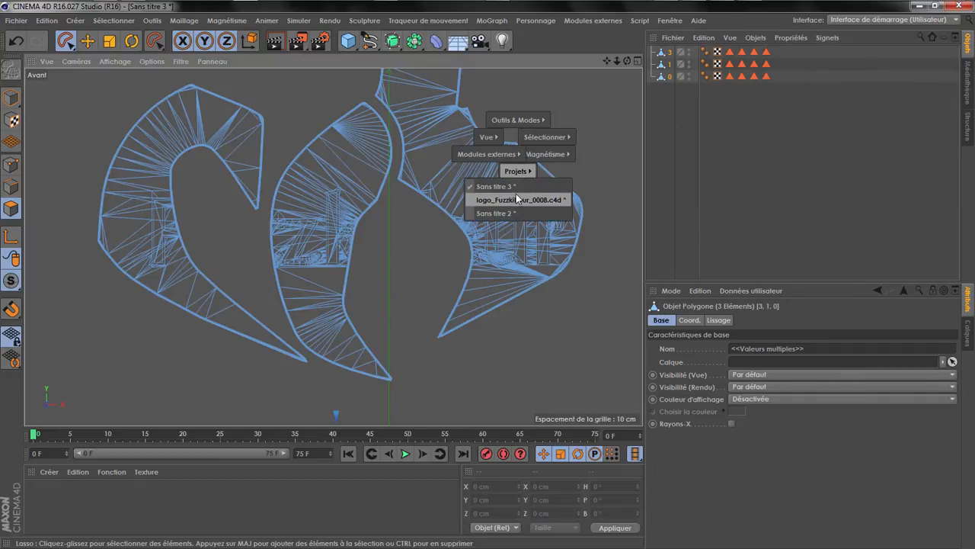
click(508, 214)
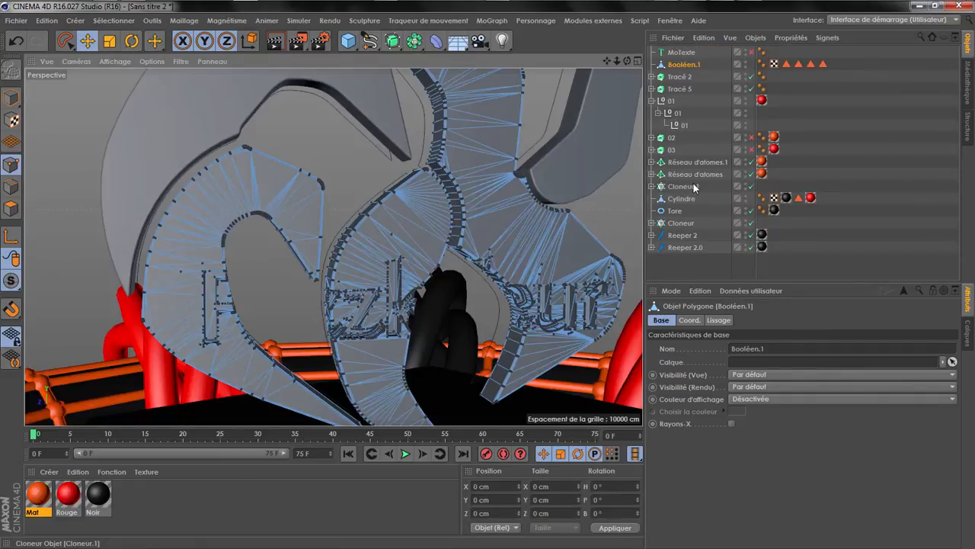
- Save the project under the new file name Tuto
click(15, 21)
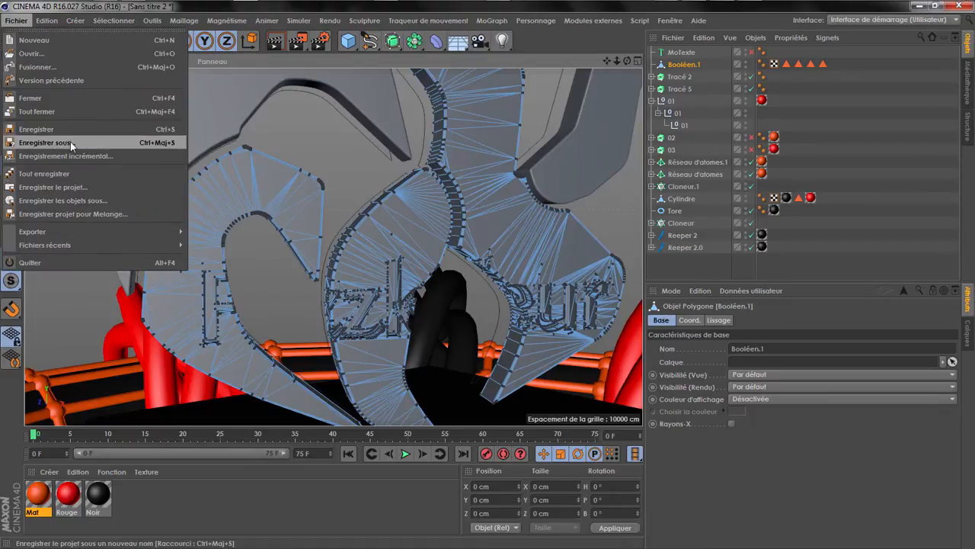
click(70, 145)
text(Tut)
key(Return)
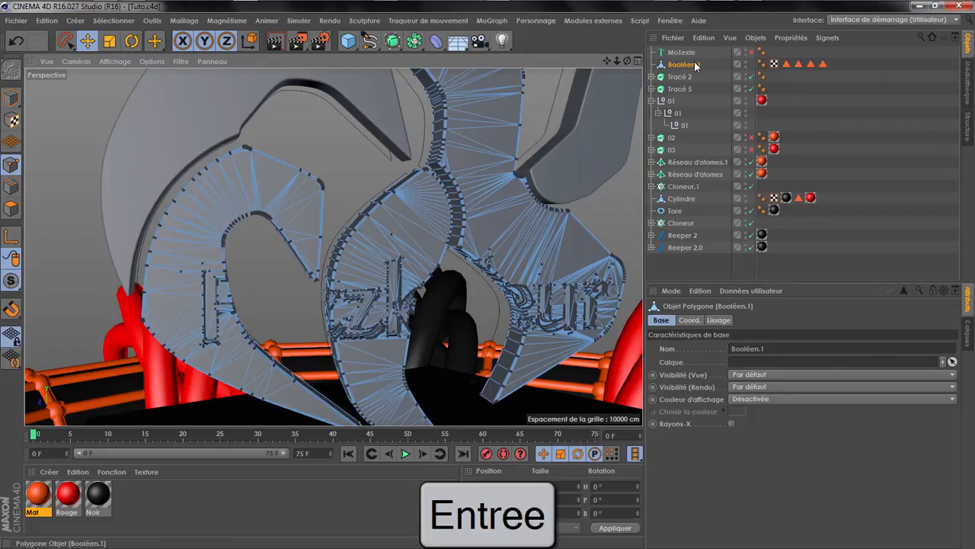
- Delete the Booléen.1 object and paste the copied pieces 3, 1 and 0 in its place
click(704, 38)
click(711, 102)
click(704, 38)
click(732, 113)
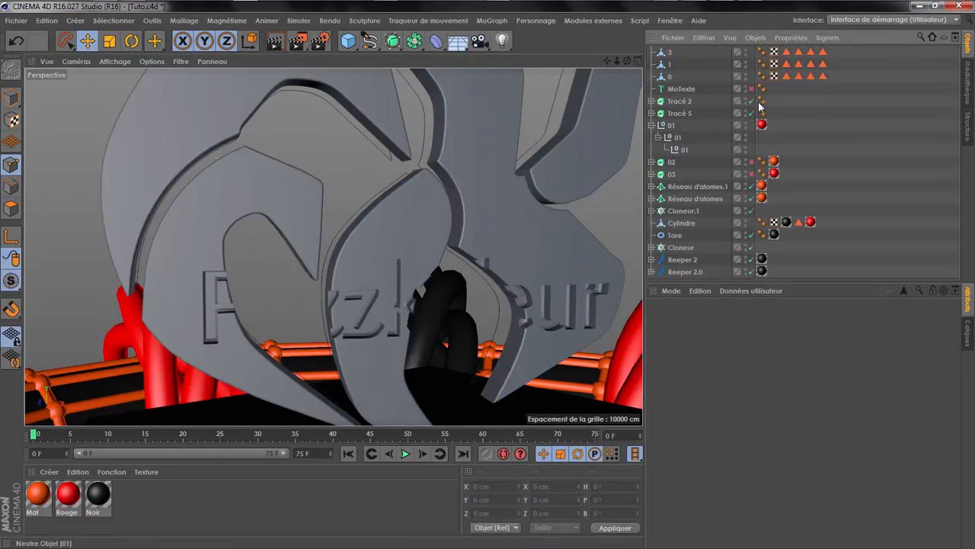
- Switch from point editing to model mode and select the pasted pieces 0, 1 and 3
click(674, 77)
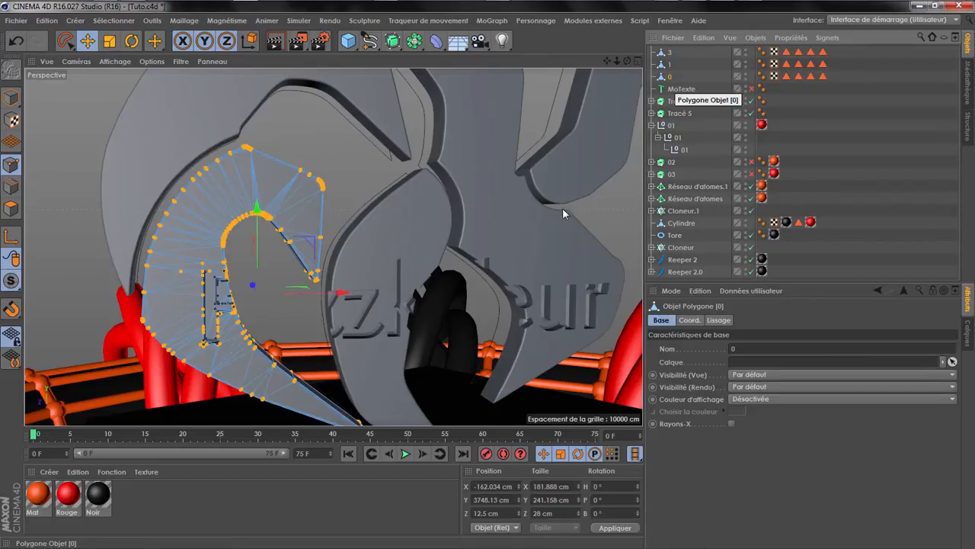
click(11, 97)
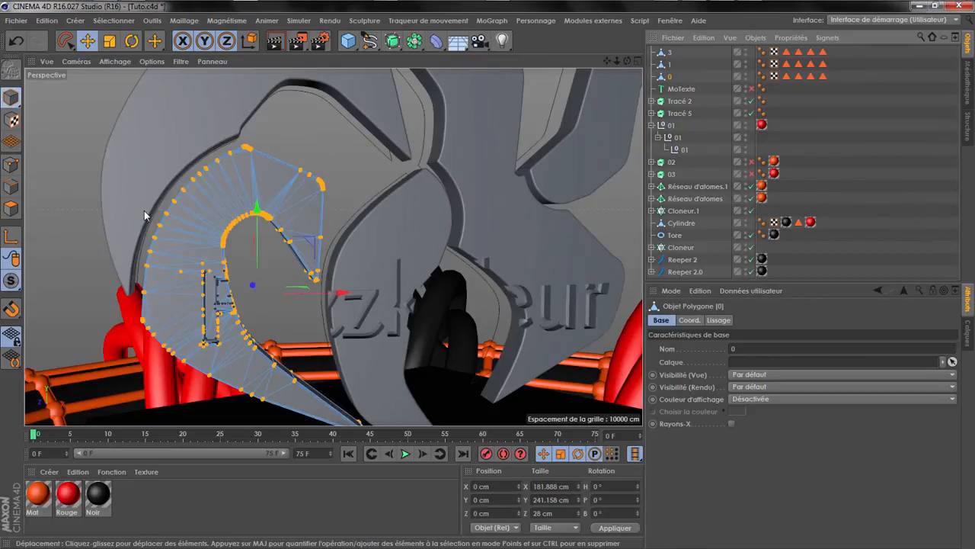
click(673, 65)
click(671, 53)
drag(688, 77, 663, 51)
scroll(308, 347, down, 5)
drag(810, 222, 693, 71)
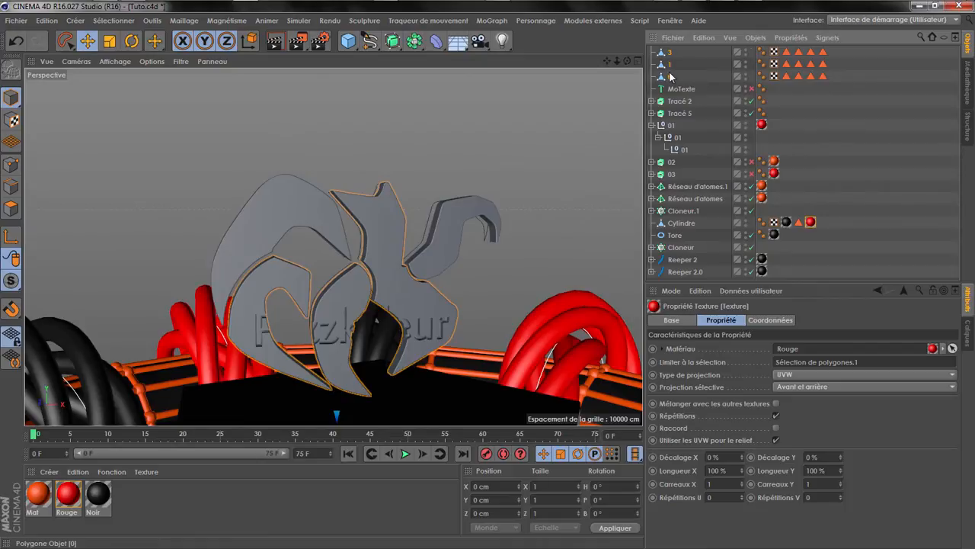
- Move Tracé 2 and Tracé 5 directly below pieces 3, 1 and 0 and group all five objects under a null
click(671, 76)
click(678, 112)
click(678, 101)
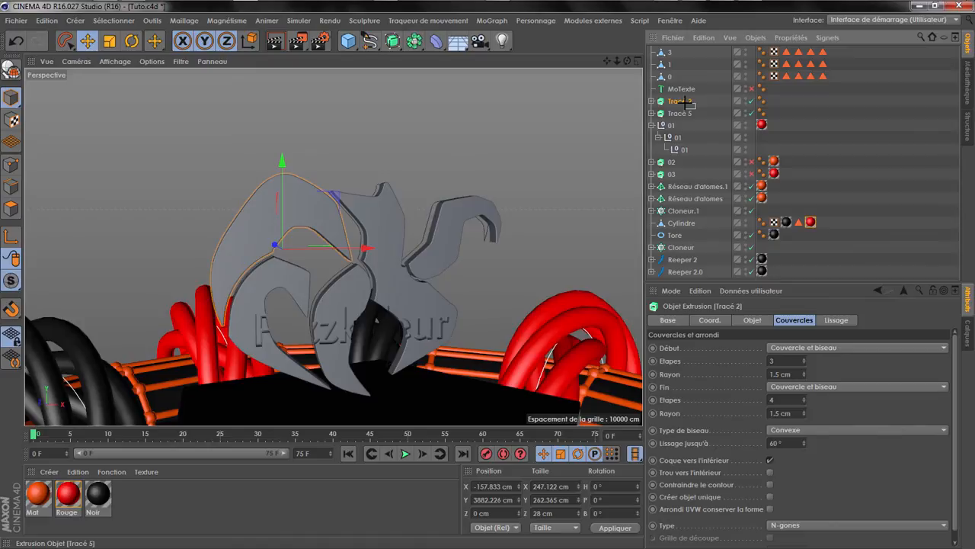
ctrl+click(679, 112)
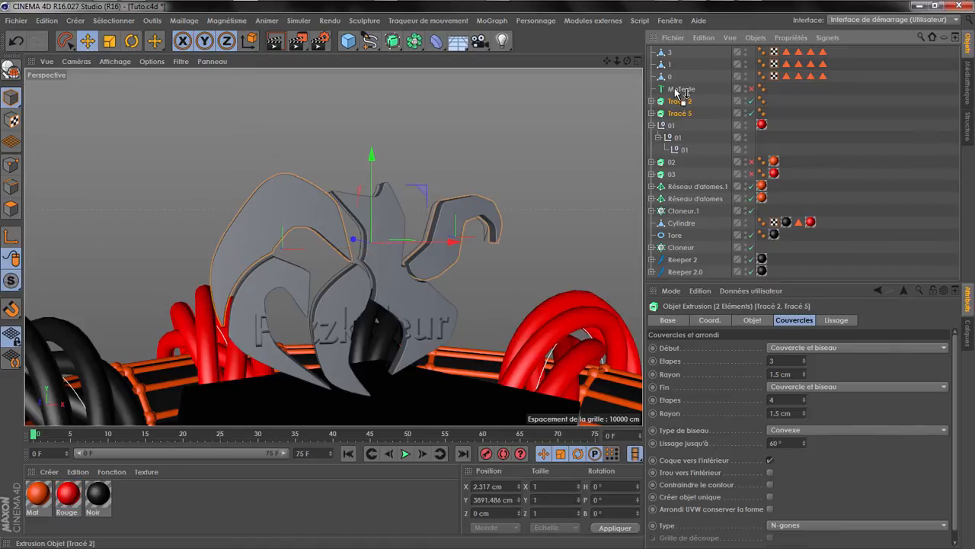
drag(674, 82, 653, 47)
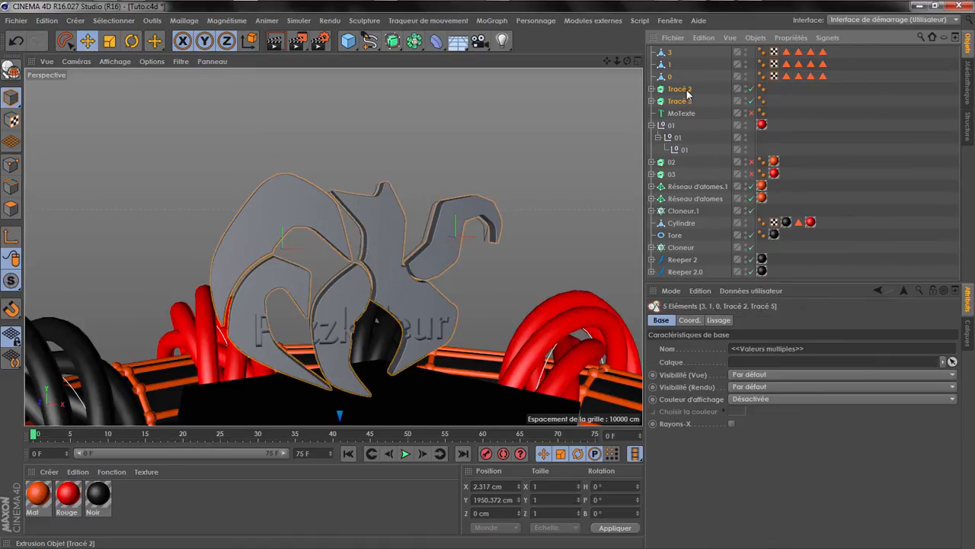
right_click(687, 96)
click(726, 406)
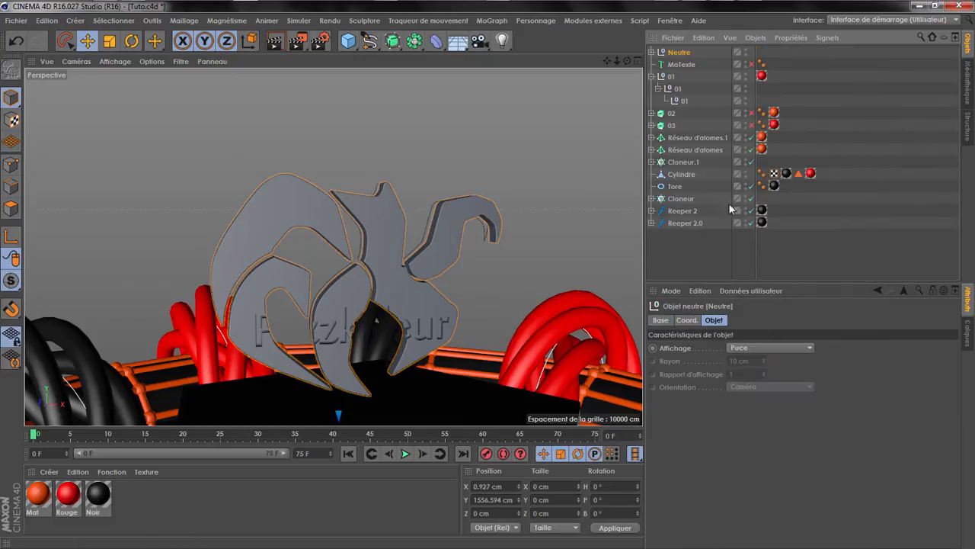
- Rename the new group 01, give it the old 01 group's red texture and delete the old group
double_click(680, 52)
text(01)
key(Return)
mouse_move(761, 75)
mouse_down()
mouse_move(763, 52)
mouse_move(754, 89)
mouse_up()
click(674, 77)
key(Delete)
- Re-enable the MoTexte object and view the text in the 075-Fuzzkilleur.mp4 reference video in VLC
click(761, 65)
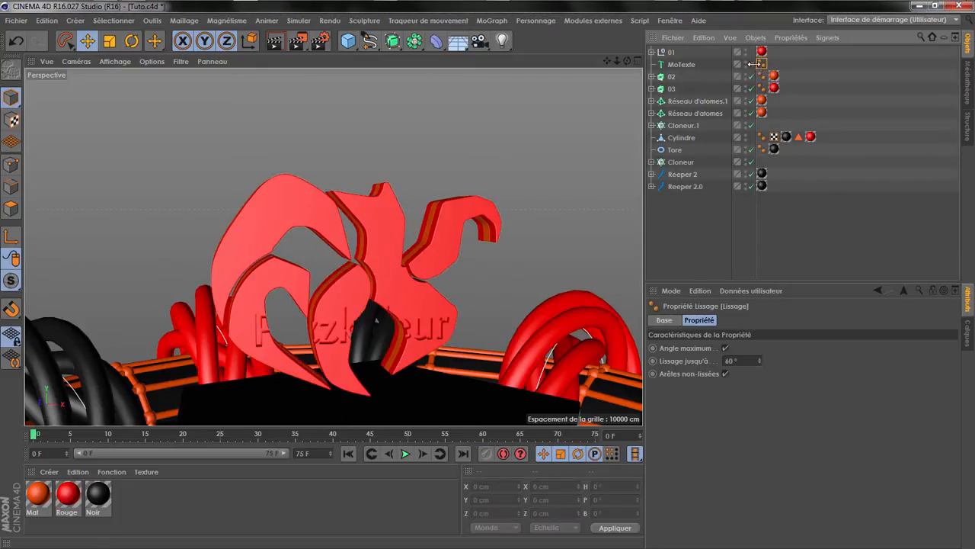
click(751, 65)
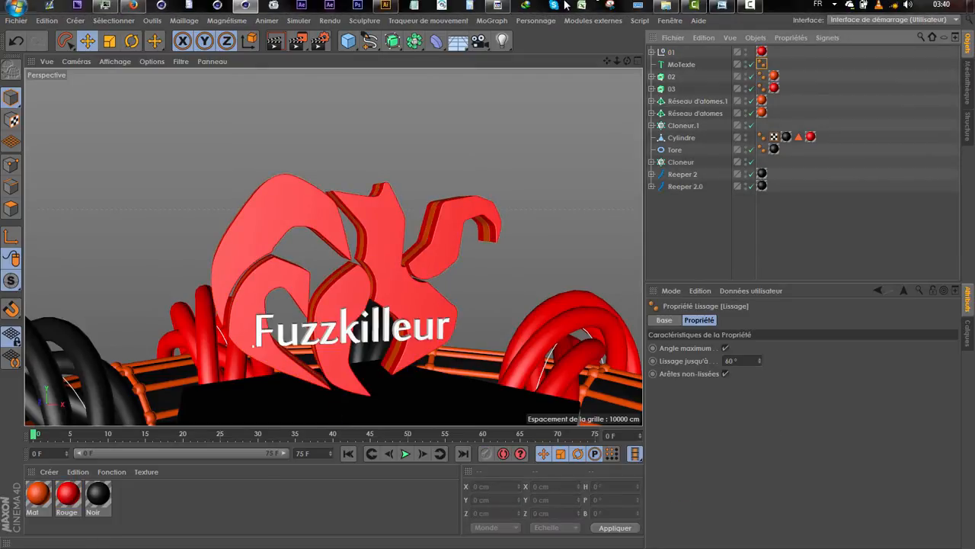
click(505, 7)
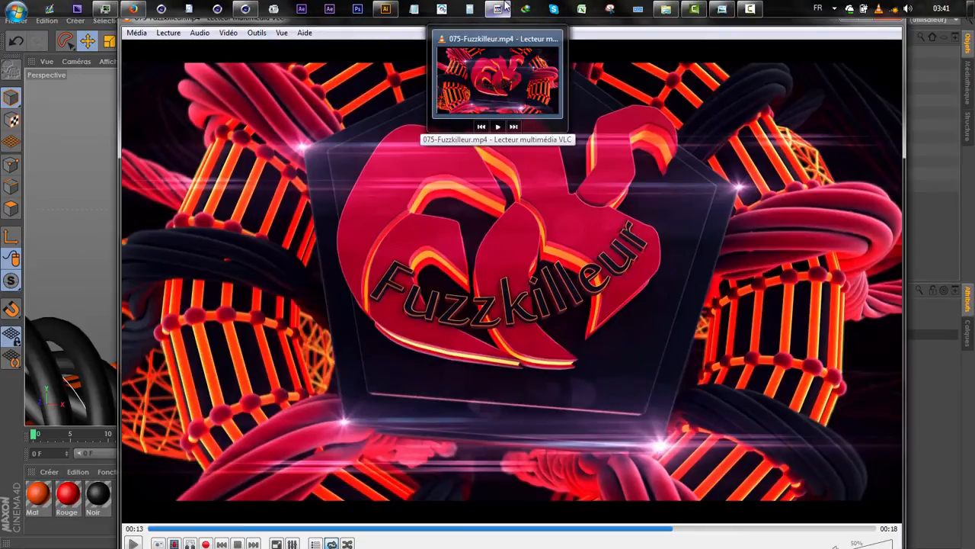
click(504, 7)
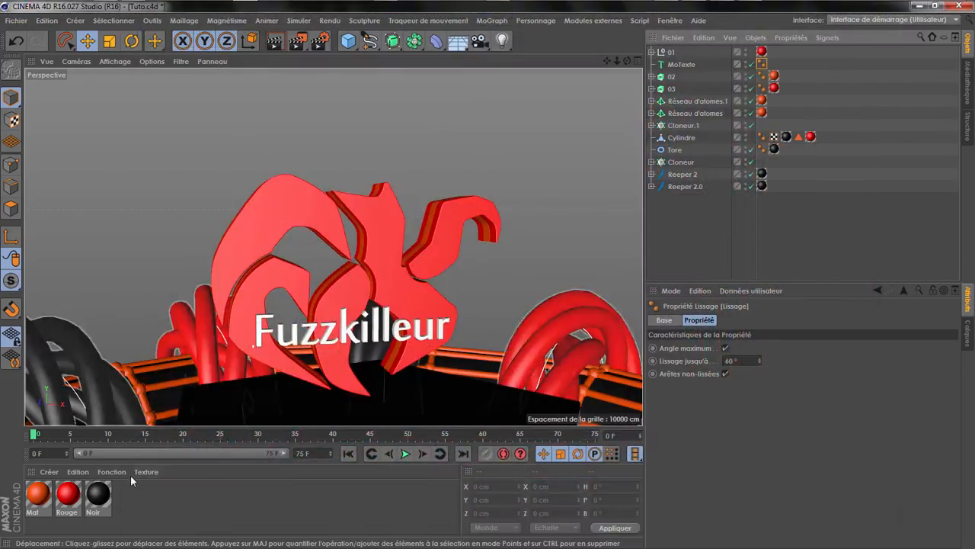
- Apply the Noir material to the 3D text and add the orange Mat material limited to selection R1
drag(340, 357, 392, 335)
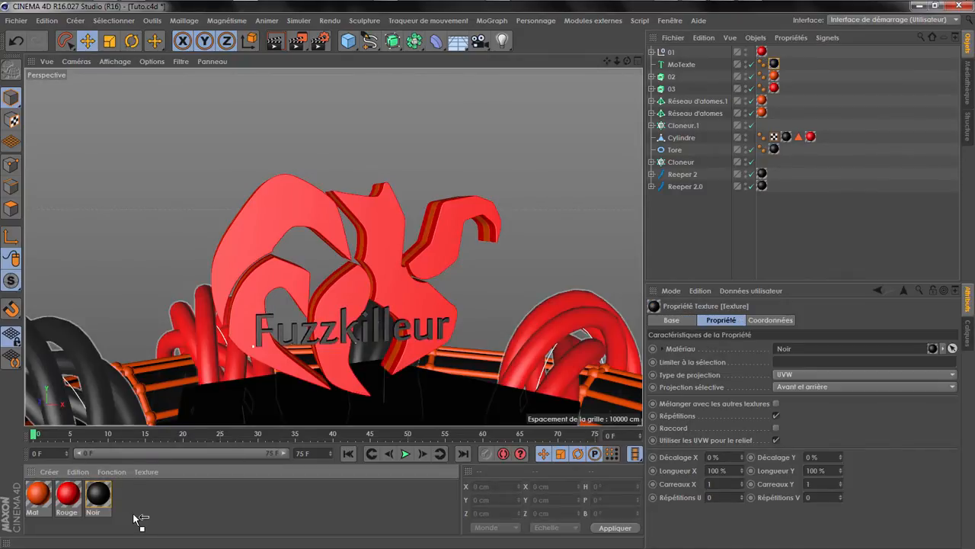
click(38, 494)
drag(86, 485, 385, 329)
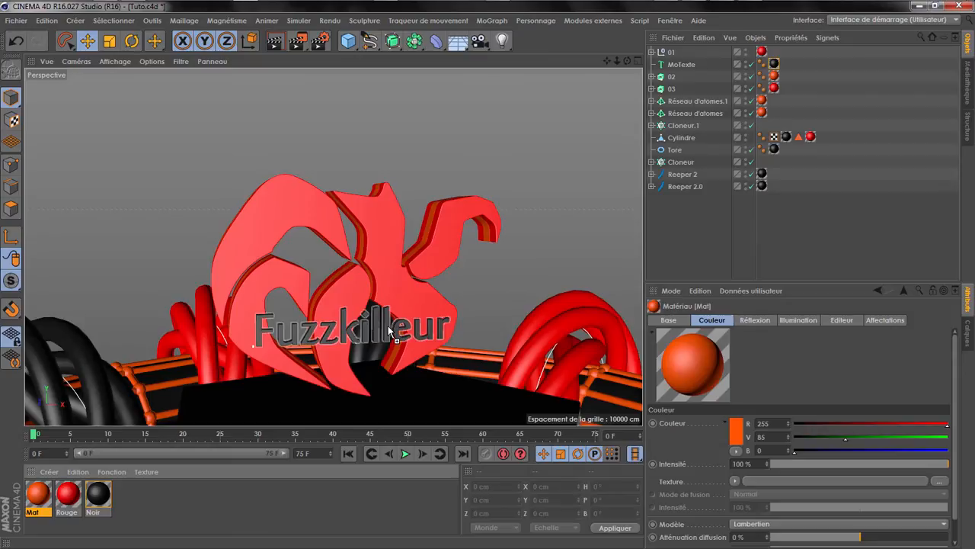
click(797, 361)
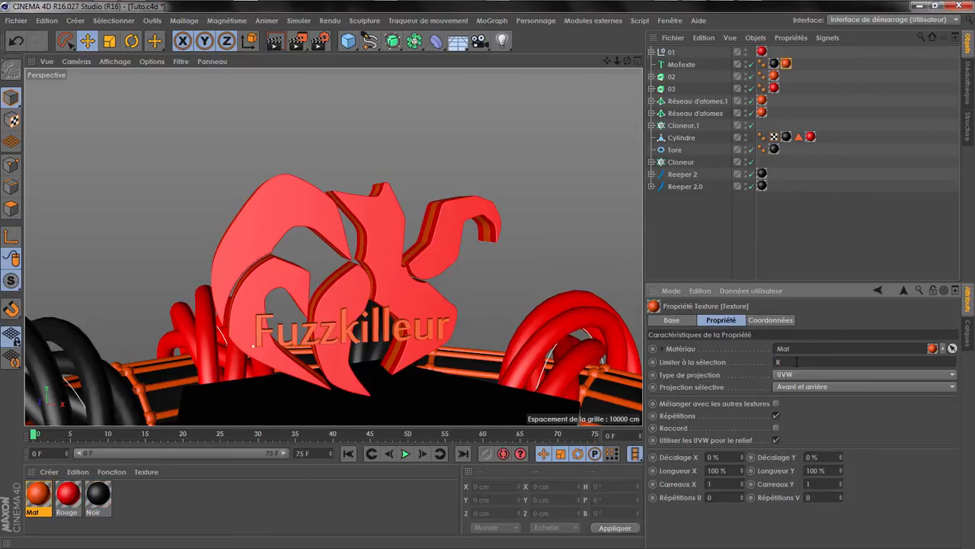
scroll(363, 360, up, 6)
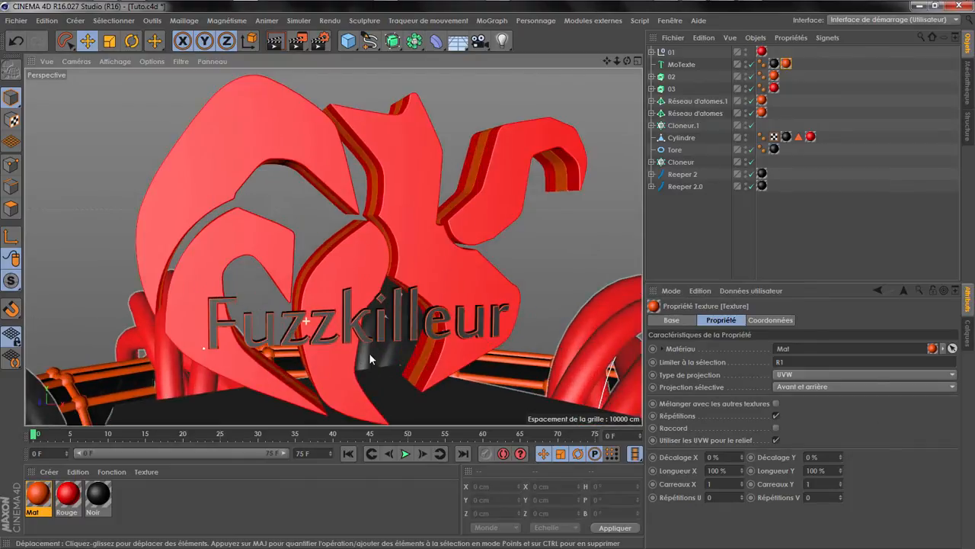
scroll(373, 351, up, 5)
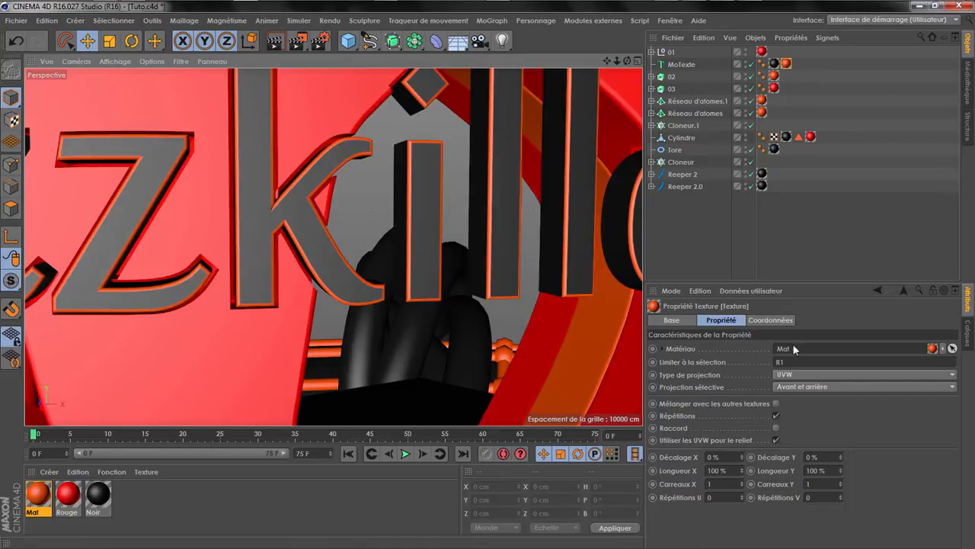
click(803, 72)
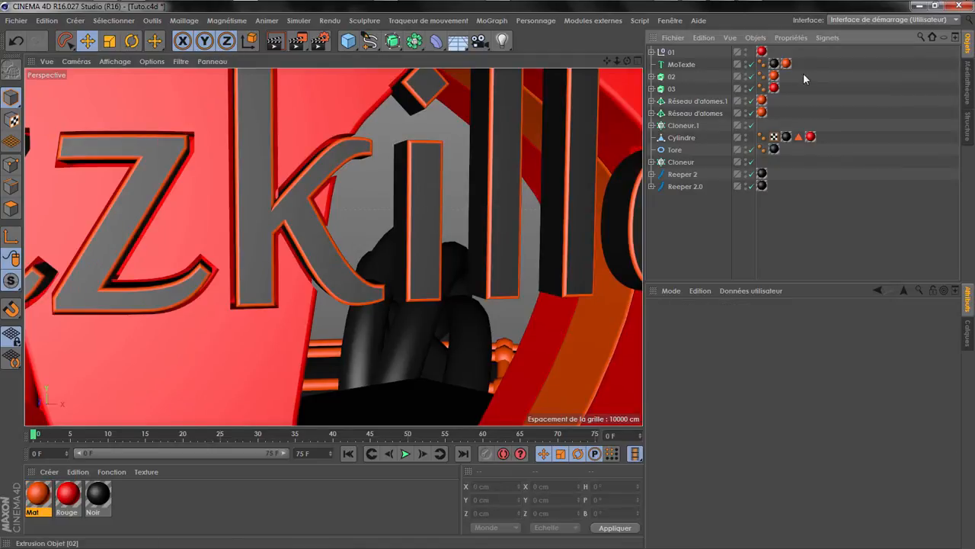
- Duplicate the Mat texture tag on MoTexte and limit the copy to selection R2 for the rear bevels
click(633, 60)
mouse_move(628, 61)
mouse_down()
mouse_move(333, 246)
mouse_move(293, 149)
mouse_up()
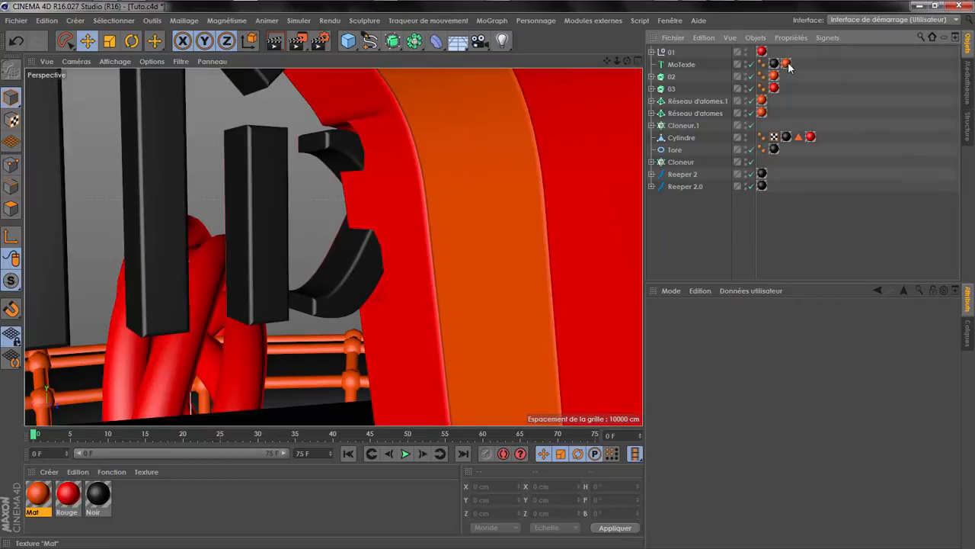
ctrl+drag(812, 73, 800, 66)
click(794, 366)
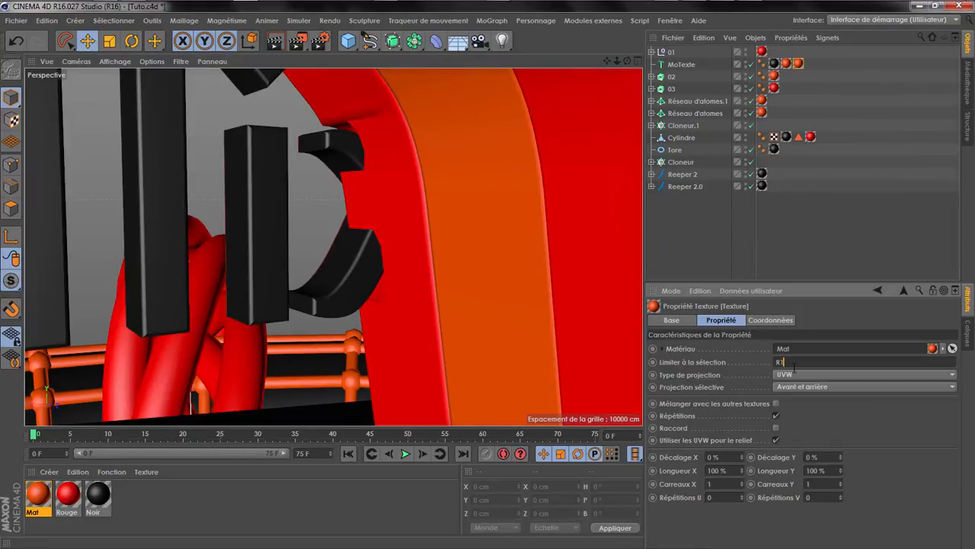
key(BackSpace)
text(2)
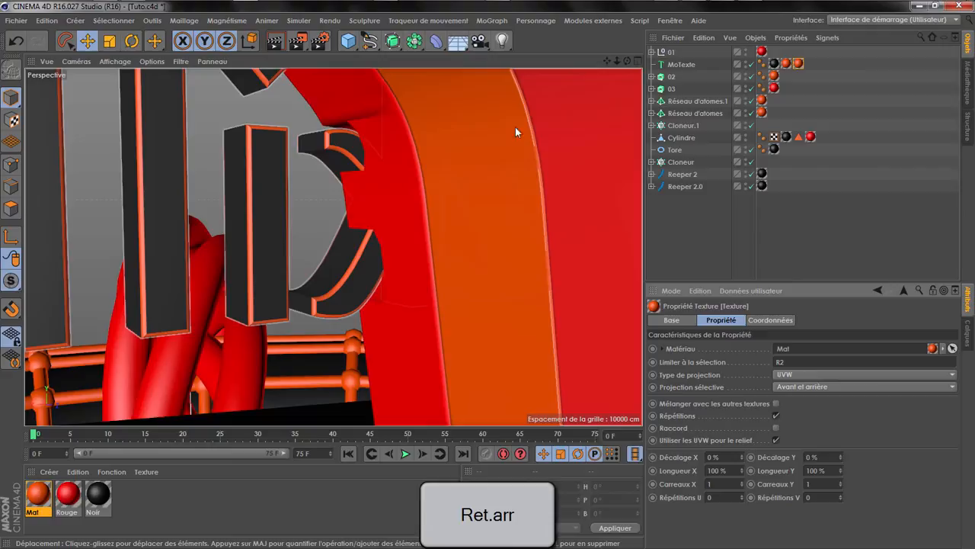
drag(627, 60, 537, 64)
mouse_move(609, 62)
mouse_down()
mouse_move(638, 62)
mouse_move(590, 61)
mouse_up()
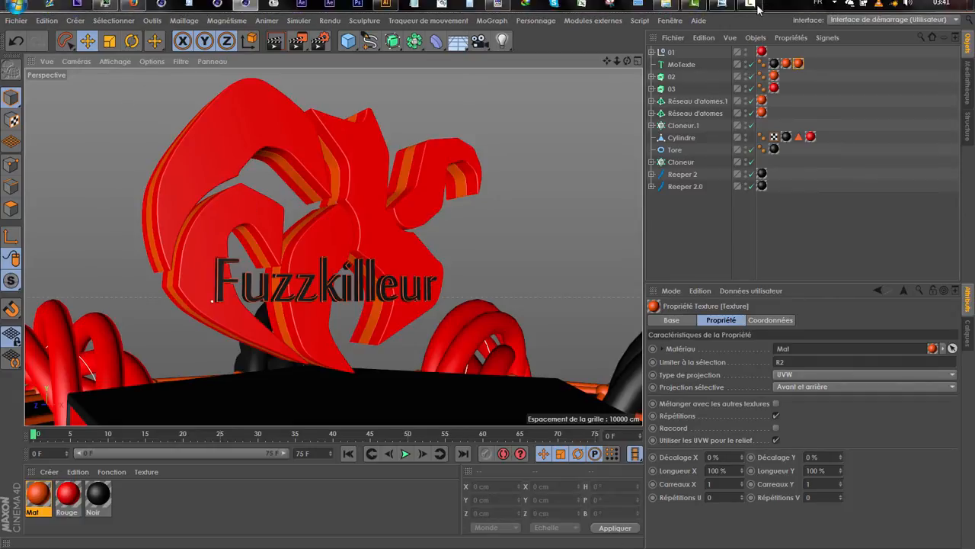
- Expand group 01 and examine where the axes of Tracé 5 and Tracé 2 sit relative to their shapes
click(651, 51)
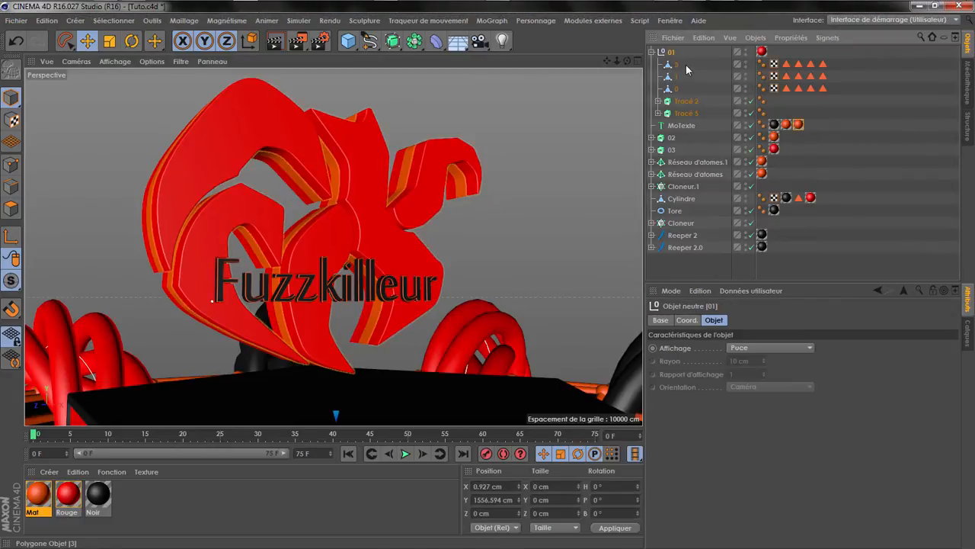
click(686, 113)
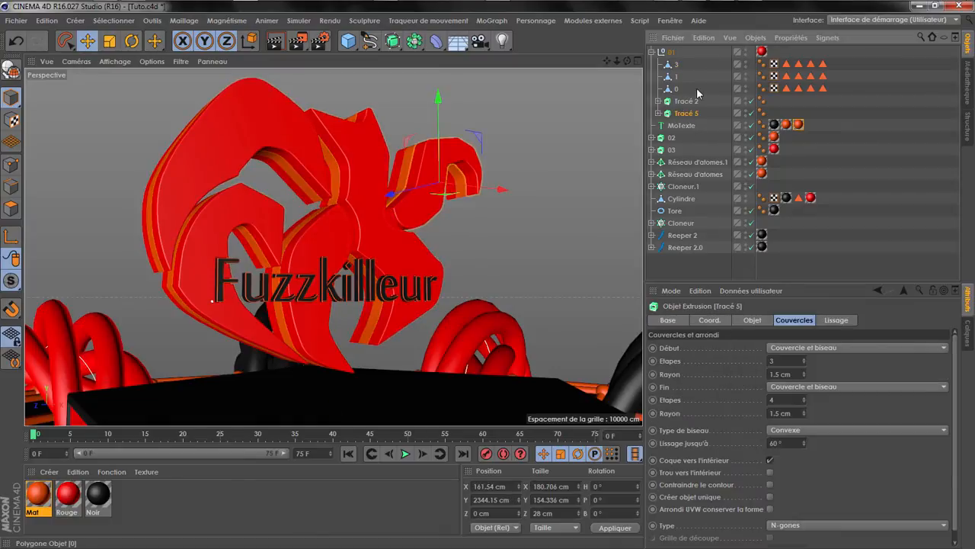
click(685, 103)
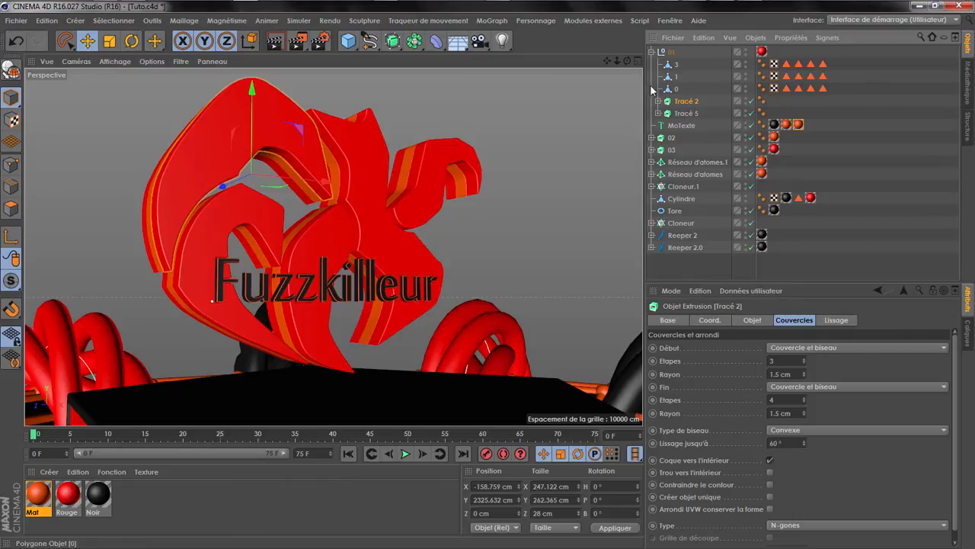
drag(626, 58, 660, 103)
click(681, 114)
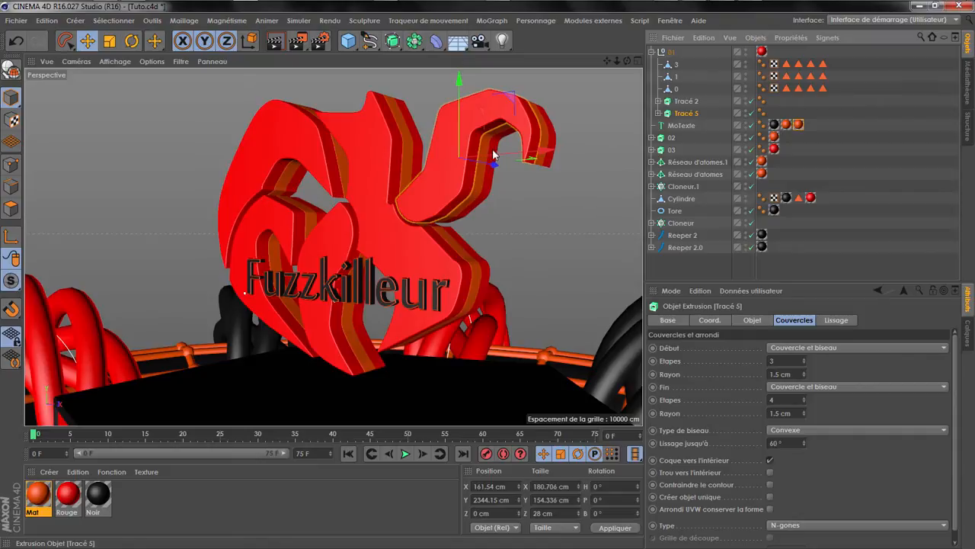
- Centre the axes of polygon pieces 3, 1 and 0 on their own geometry and collapse group 01
click(677, 89)
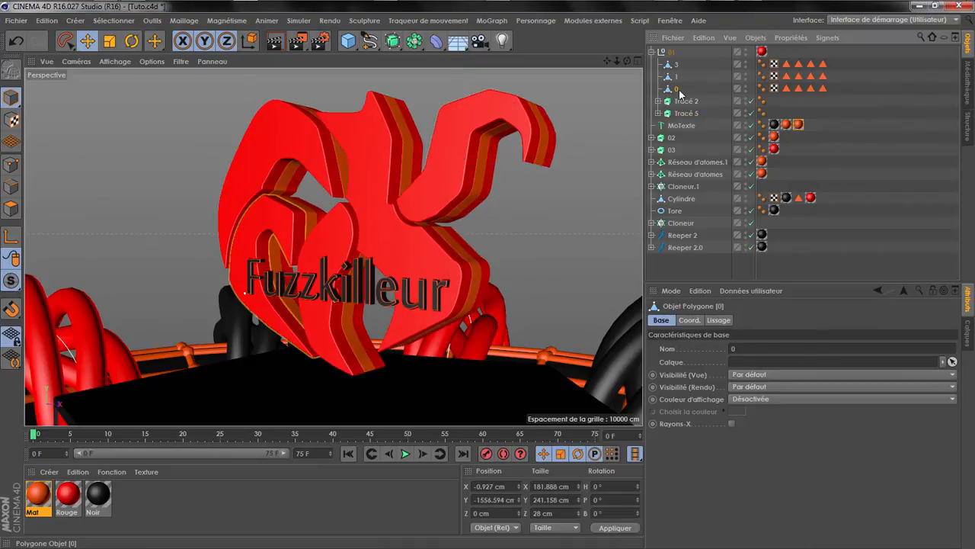
click(684, 79)
shift+click(675, 64)
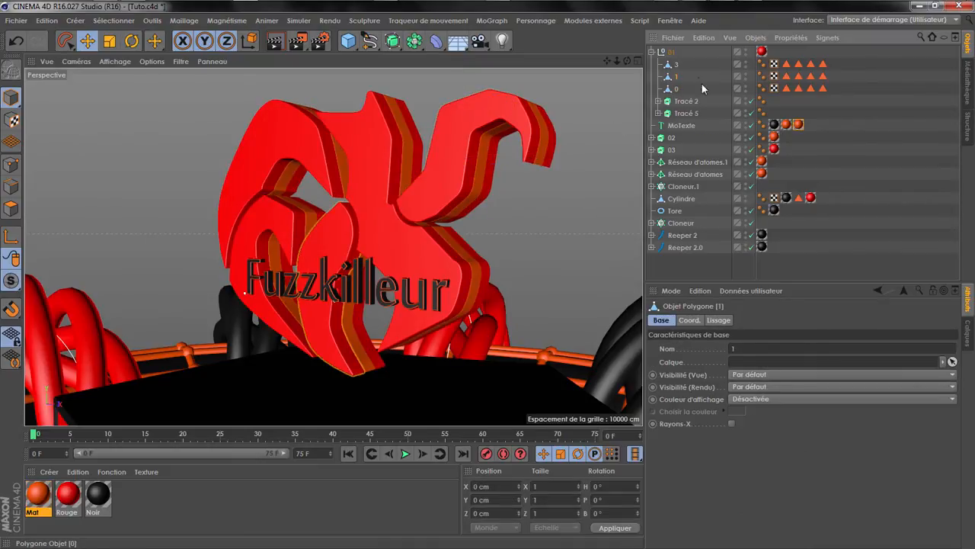
click(184, 20)
mouse_move(218, 144)
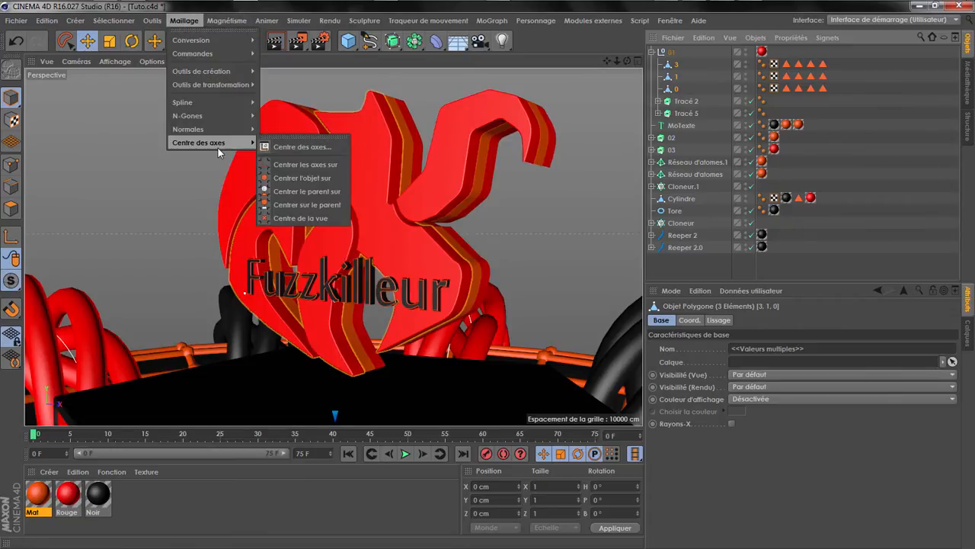
click(323, 166)
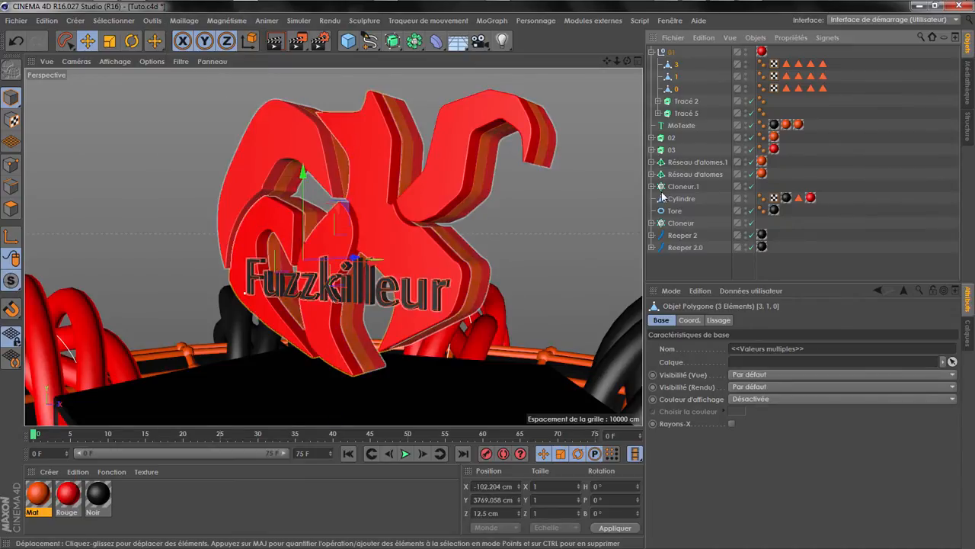
click(680, 89)
click(676, 67)
click(652, 52)
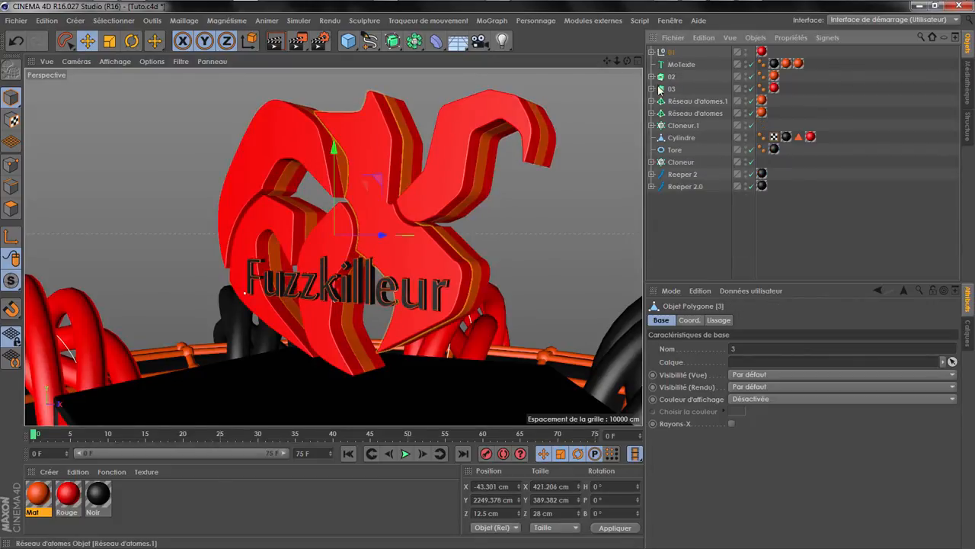
- Make the 02 extrusion editable, expand its nested groups and select the extrusions Tracé 1 to Tracé 5
click(652, 77)
click(671, 77)
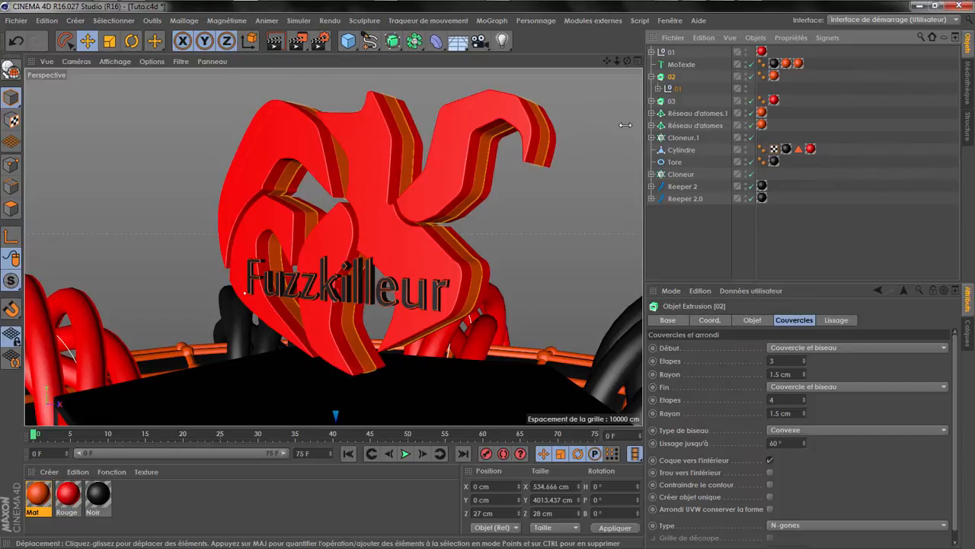
key(c)
click(652, 77)
click(658, 90)
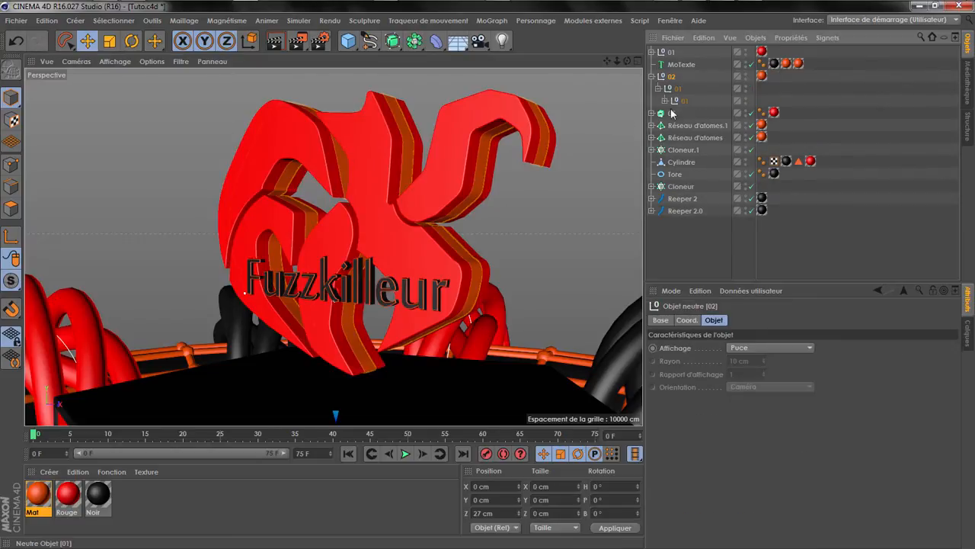
click(664, 102)
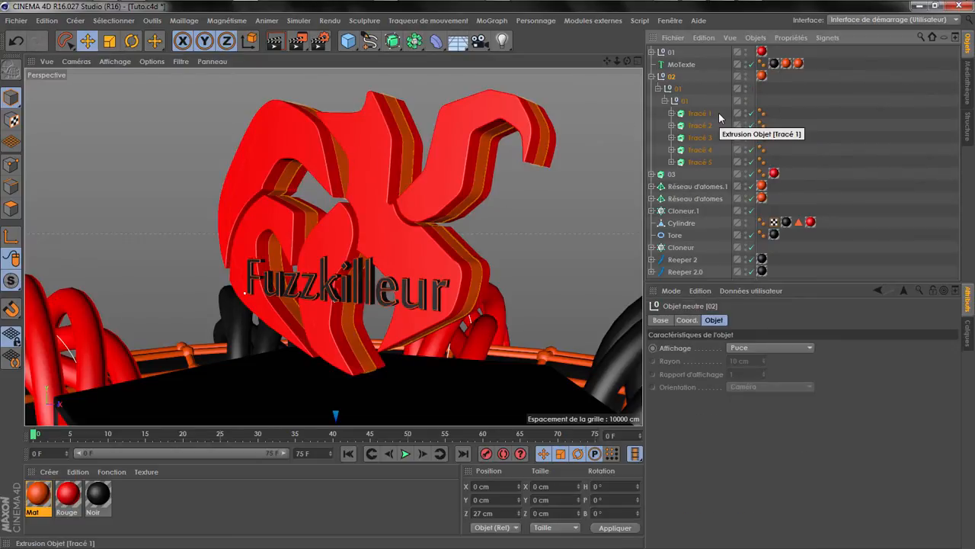
drag(718, 111, 708, 162)
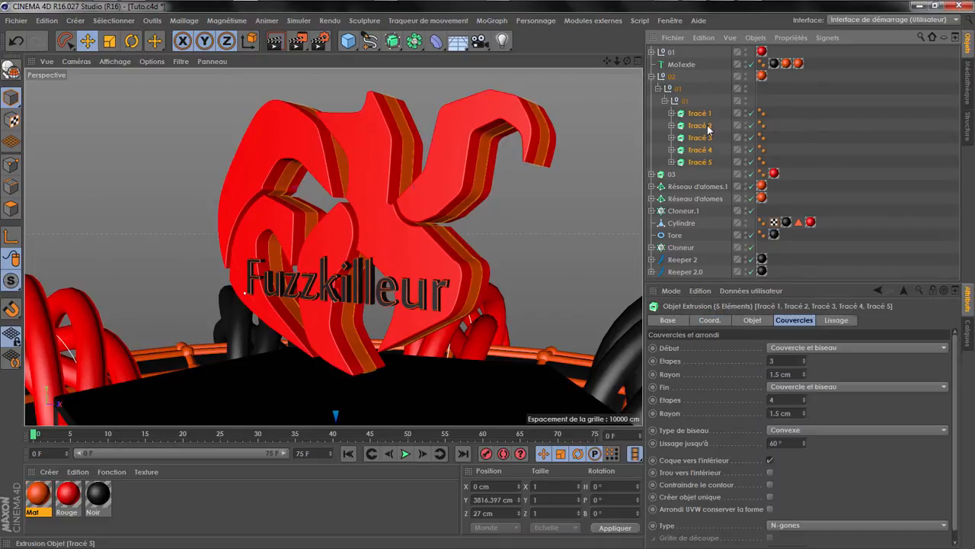
- Move the extrusions Tracé 1 to Tracé 5 directly under group 02 and delete the emptied nested 01 groups
drag(684, 87, 685, 90)
click(687, 161)
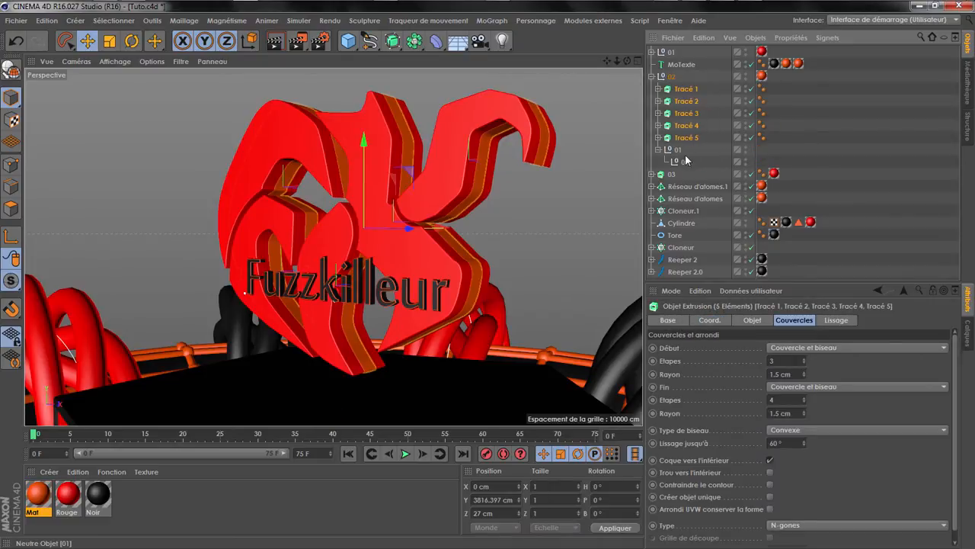
key(Delete)
- Examine where the axes of the Tracé extrusions in group 02 sit relative to their shapes, and collapse the group
click(685, 125)
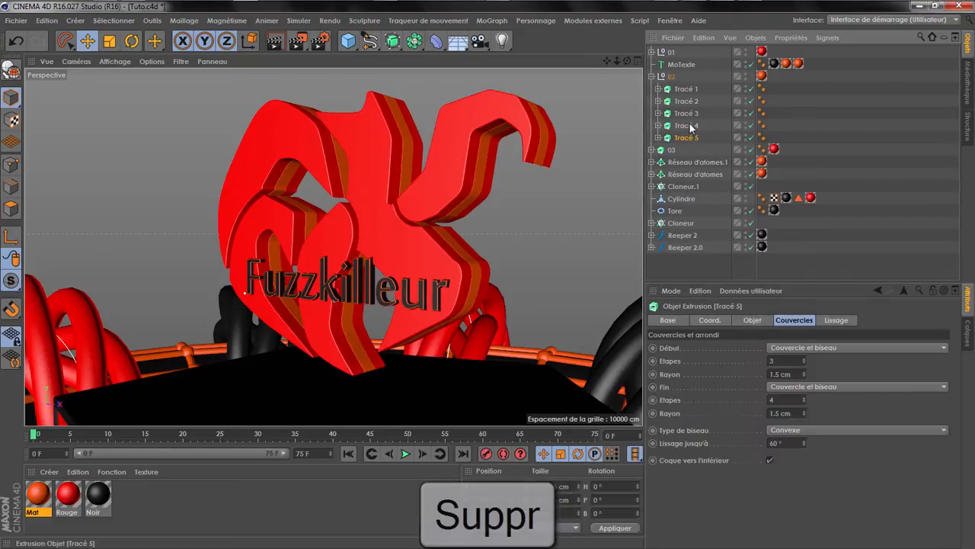
click(687, 115)
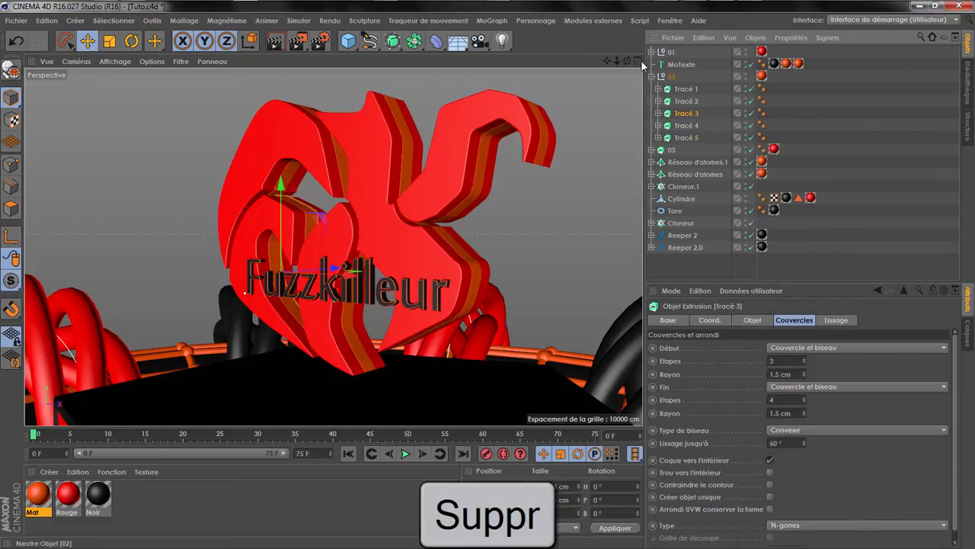
alt+drag(333, 245, 434, 263)
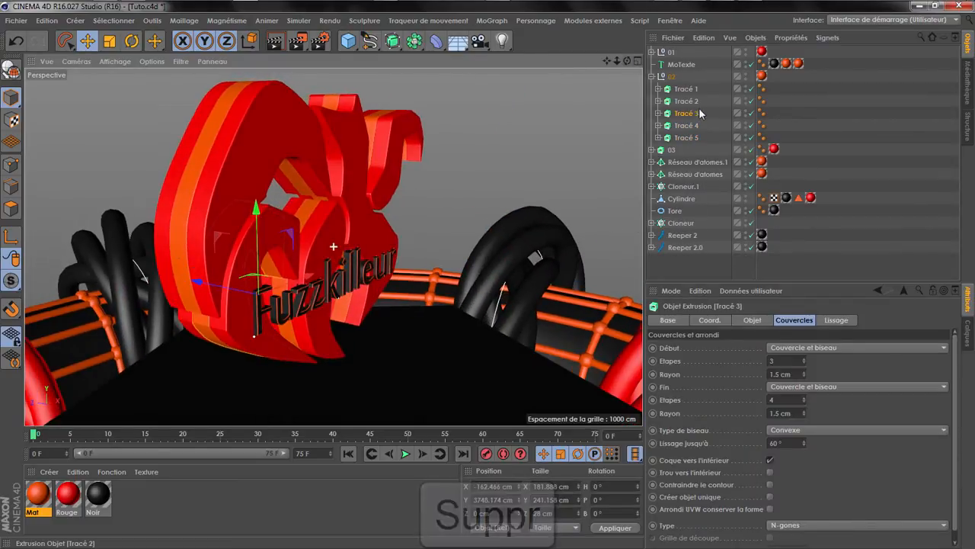
click(686, 89)
click(690, 107)
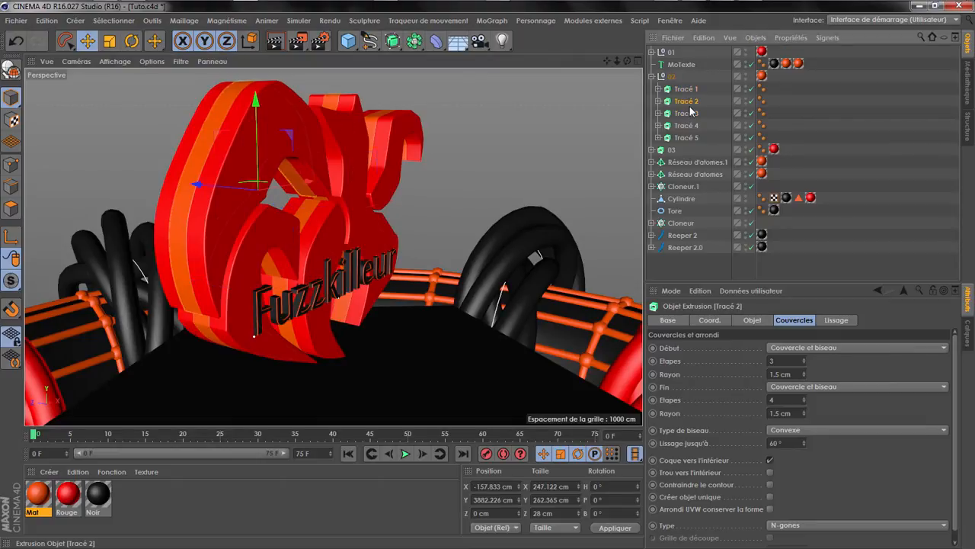
click(690, 114)
click(688, 137)
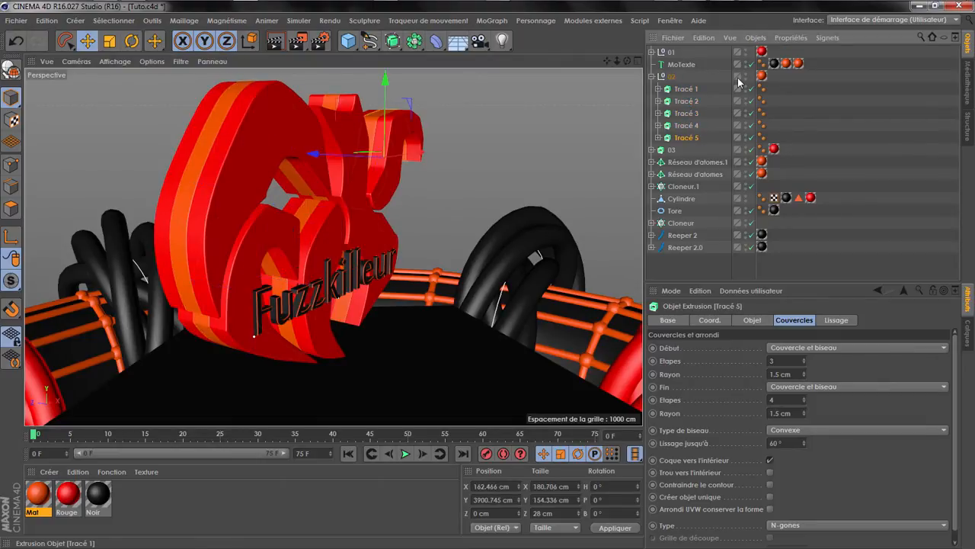
click(651, 76)
- Make the 03 extrusion editable and expand its nested groups down to the individual Tracé pieces
click(671, 89)
key(c)
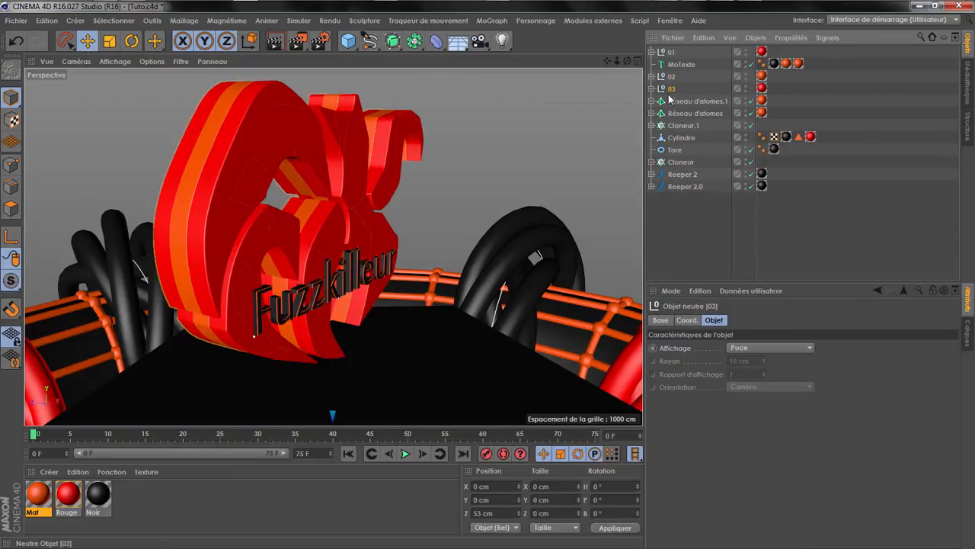
click(651, 89)
click(658, 100)
click(664, 113)
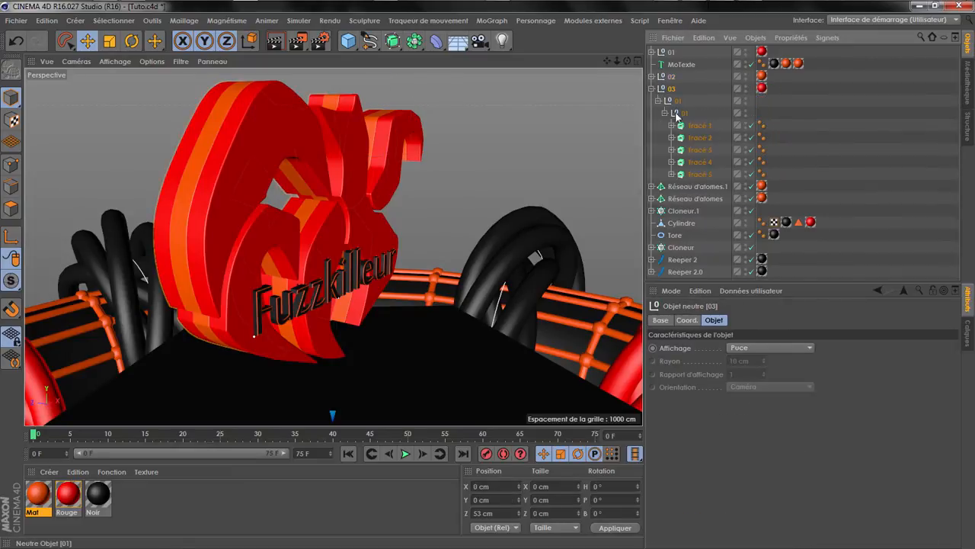
- Move Tracé 1 to Tracé 5 directly under group 03 and delete the emptied nested 01 groups
drag(700, 174, 699, 174)
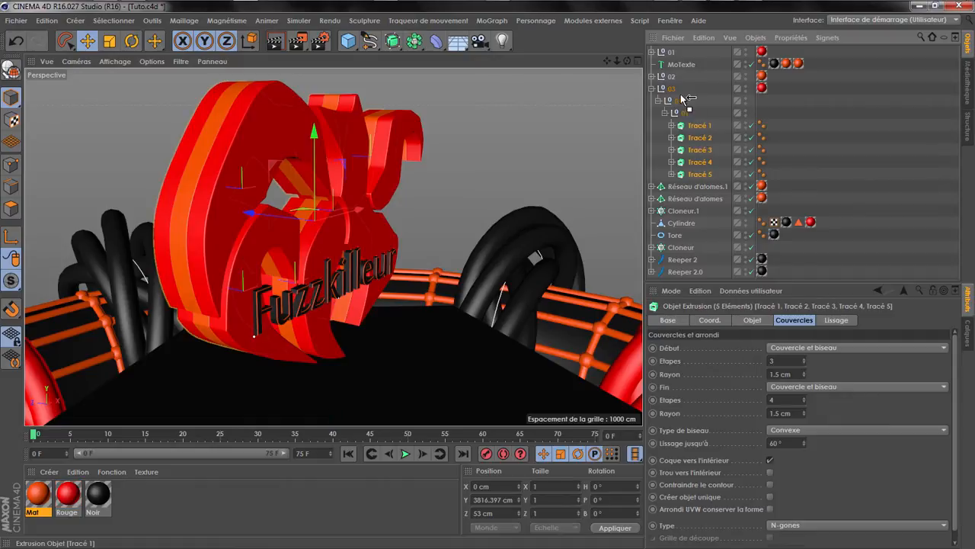
drag(699, 115, 674, 90)
click(682, 161)
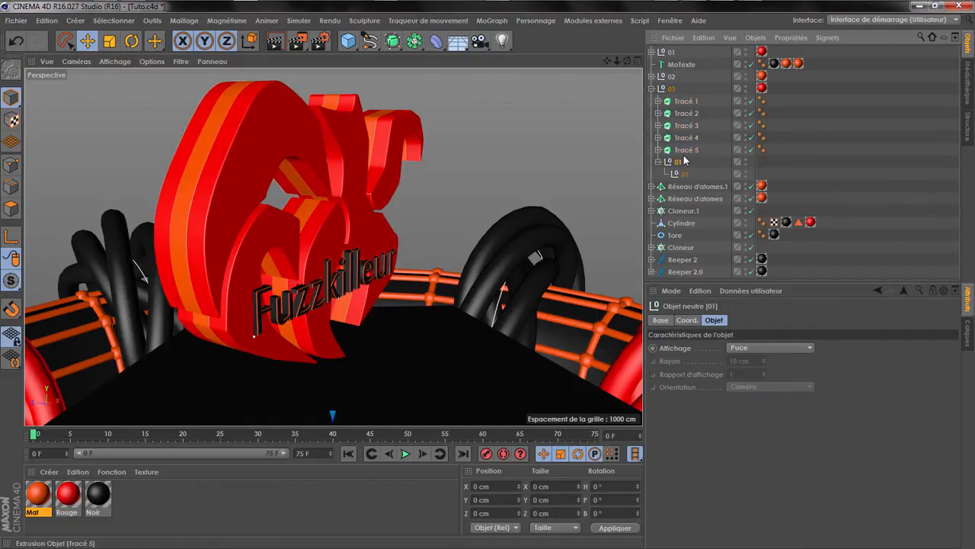
key(Delete)
click(688, 102)
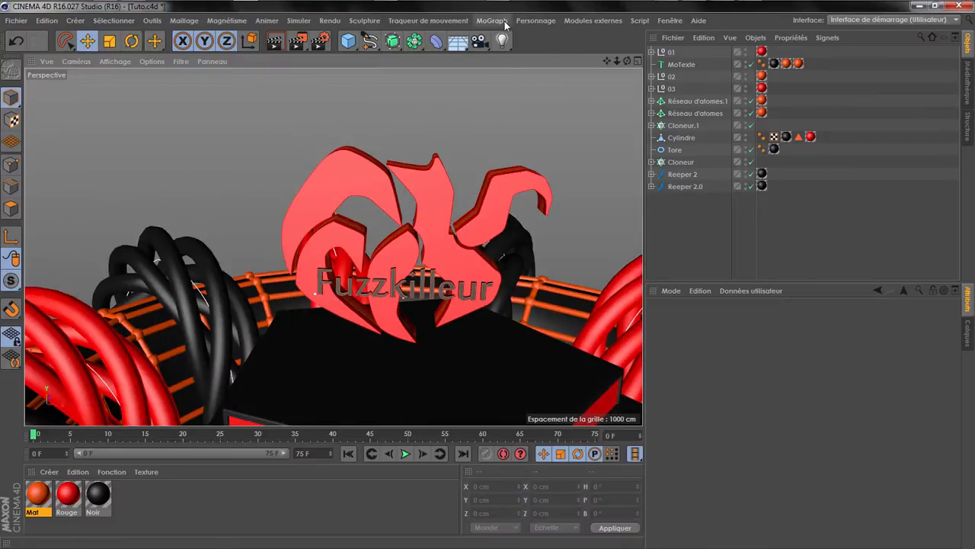
- Add a MoGraph Fracture object to the scene and check the contents of group 01
click(491, 21)
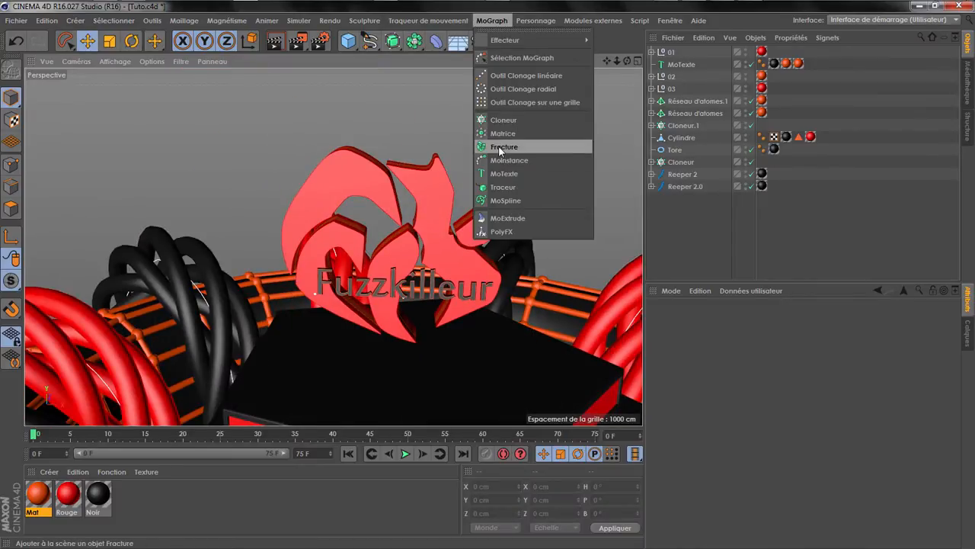
click(498, 146)
click(664, 66)
click(652, 64)
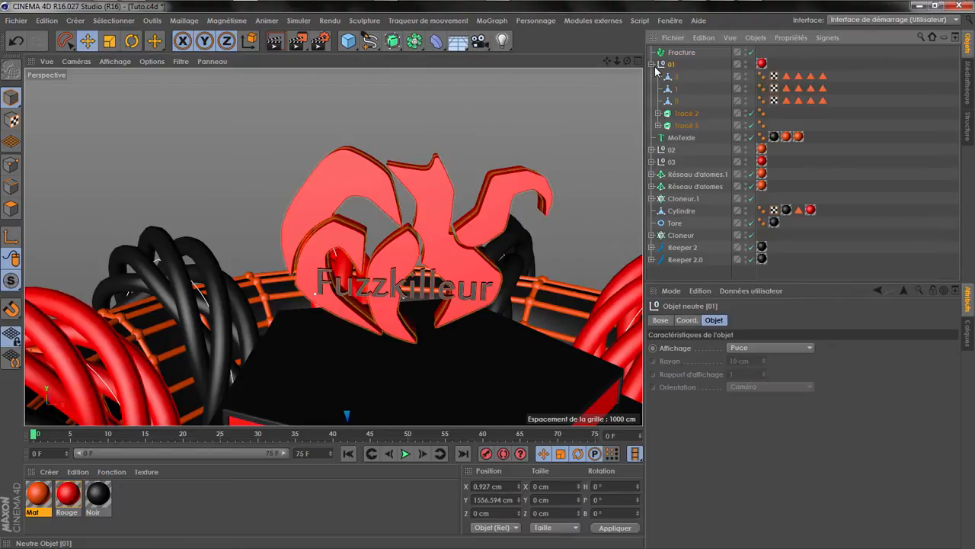
click(652, 65)
- Place group 03 inside Fracture, remove the 03 parent so its Tracé pieces become direct children, and collapse Fracture
click(669, 102)
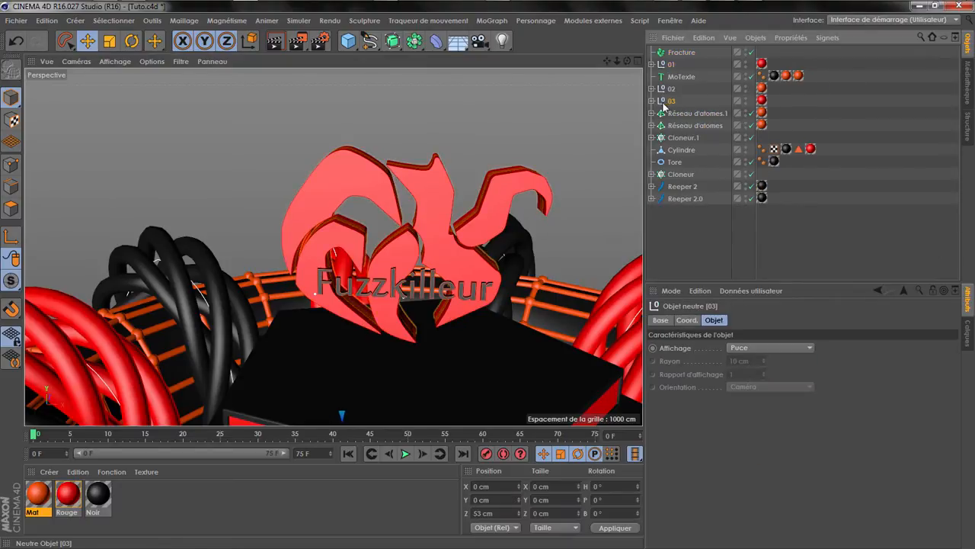
drag(674, 55, 675, 57)
right_click(676, 66)
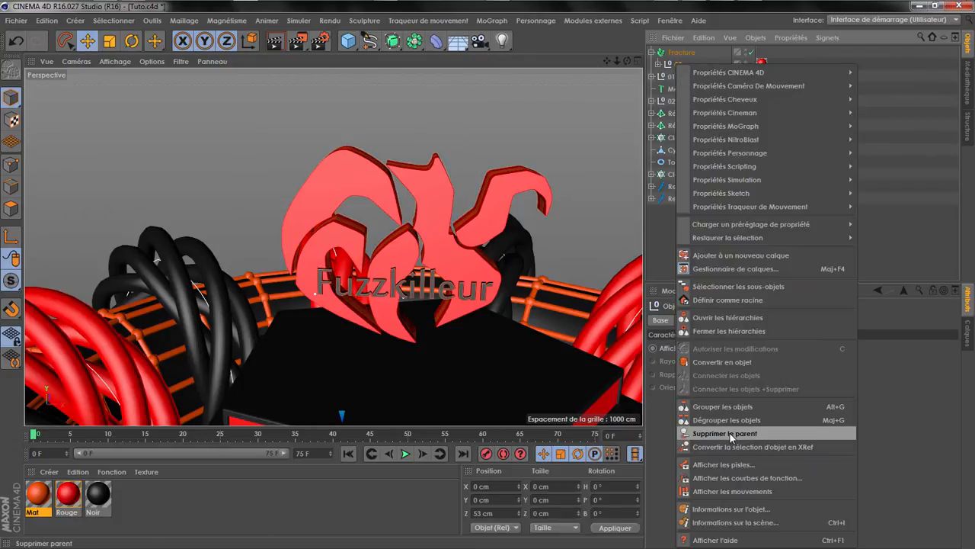
click(725, 433)
click(682, 54)
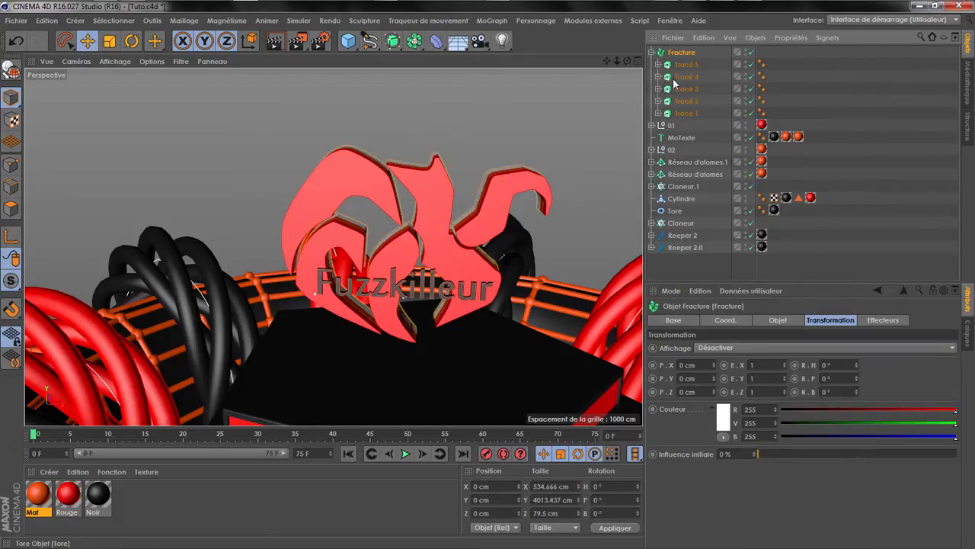
click(651, 53)
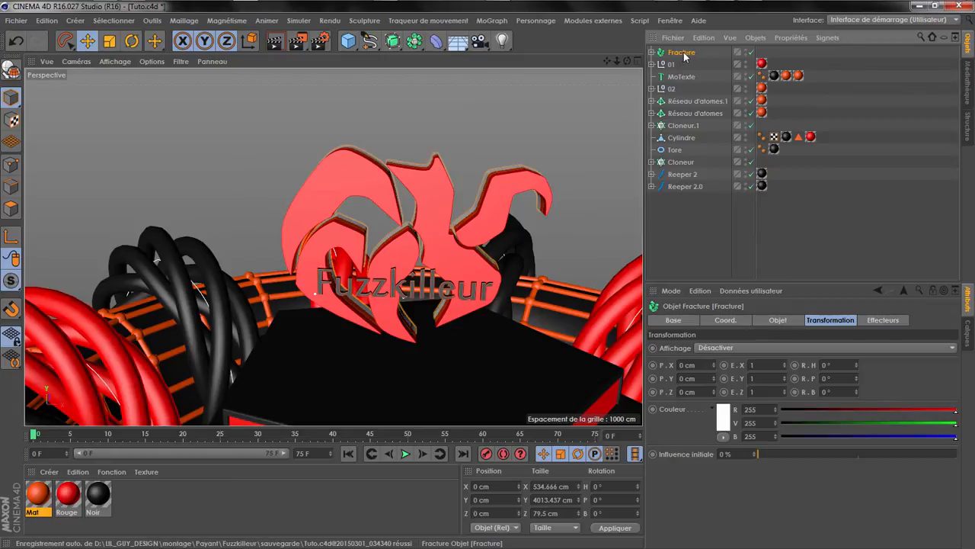
- Hide groups 01 and 02 in both the editor and the render
alt+click(745, 65)
alt+click(746, 64)
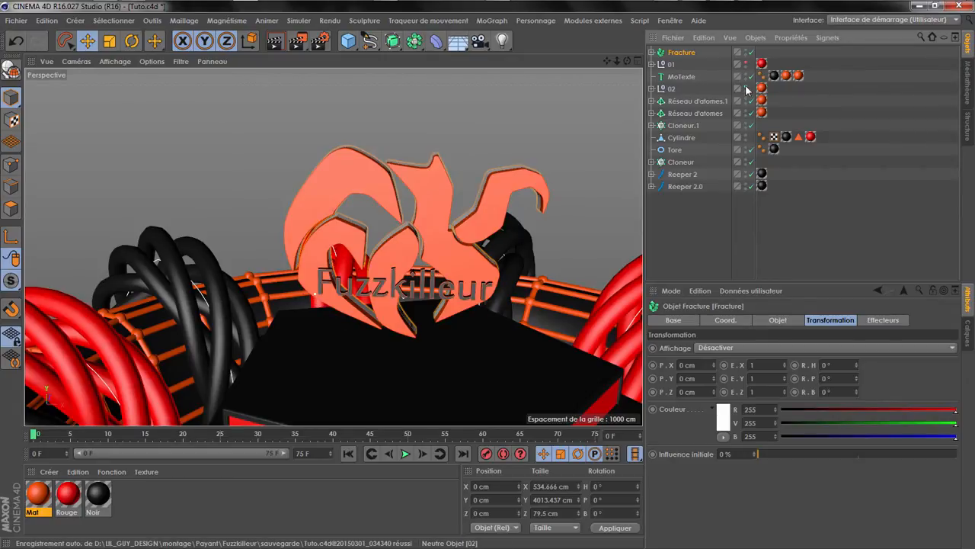
alt+click(746, 89)
click(844, 98)
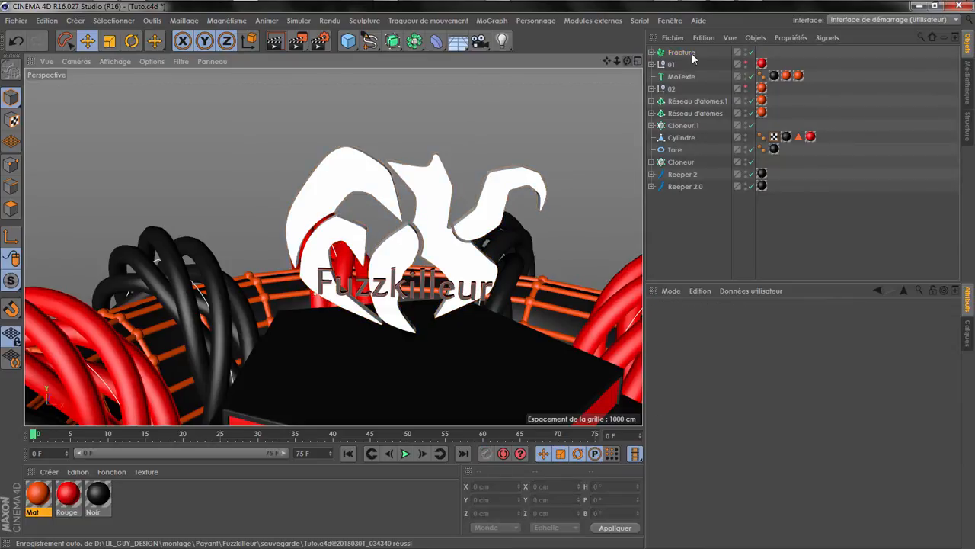
- Apply the Rouge material to the Fracture object
drag(623, 61, 631, 79)
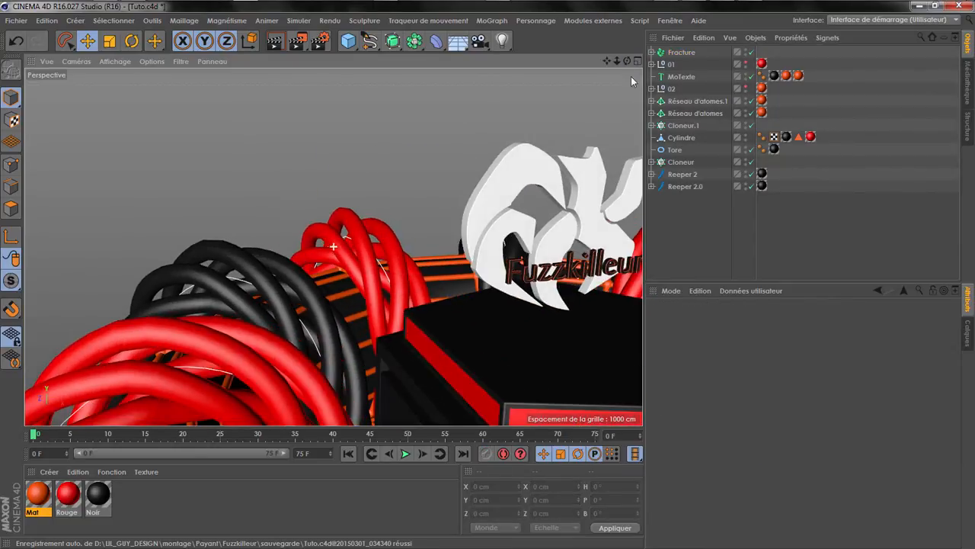
drag(61, 494, 679, 53)
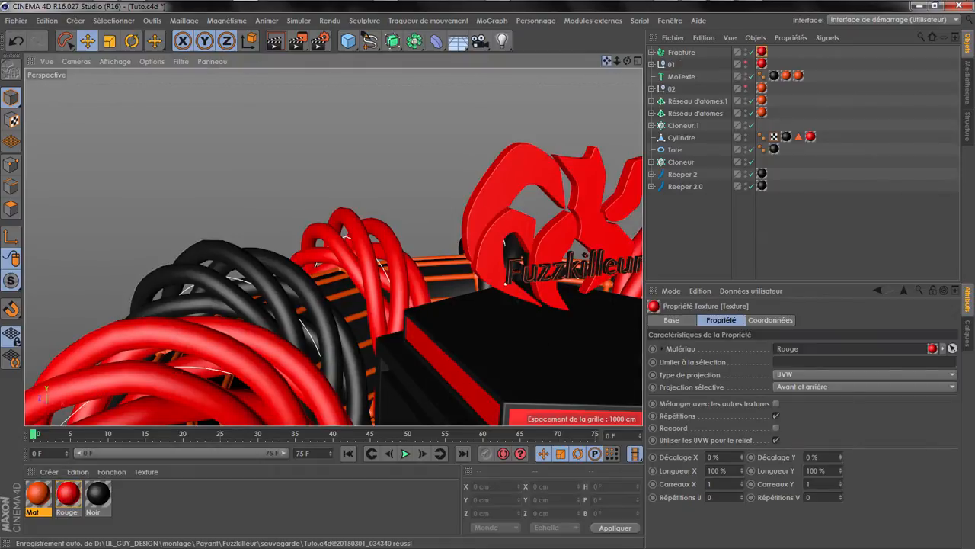
drag(617, 61, 629, 75)
- Add a Simple effector linked to the Fracture object
click(682, 52)
click(491, 20)
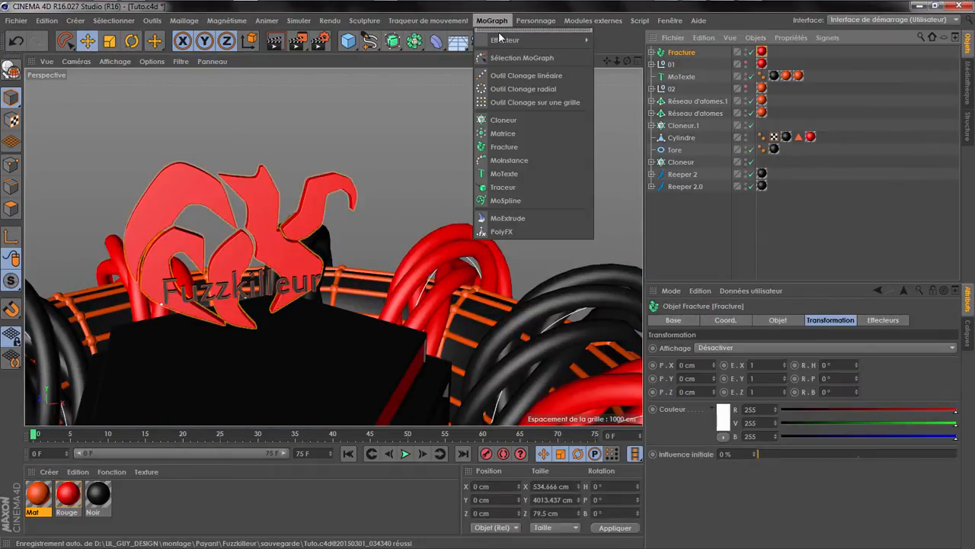
mouse_move(518, 38)
click(644, 57)
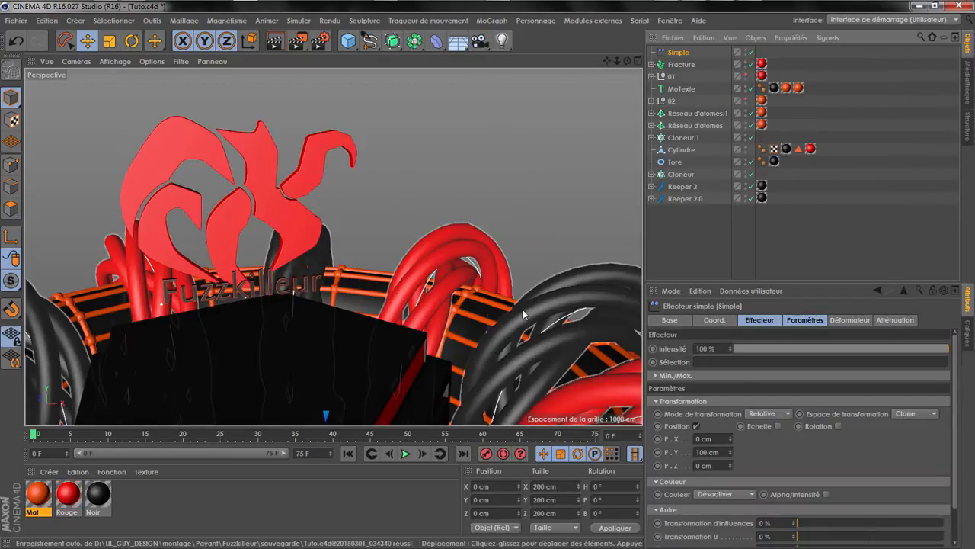
- Raise the Simple effector along Y above the logo, to about 4178 cm
click(715, 319)
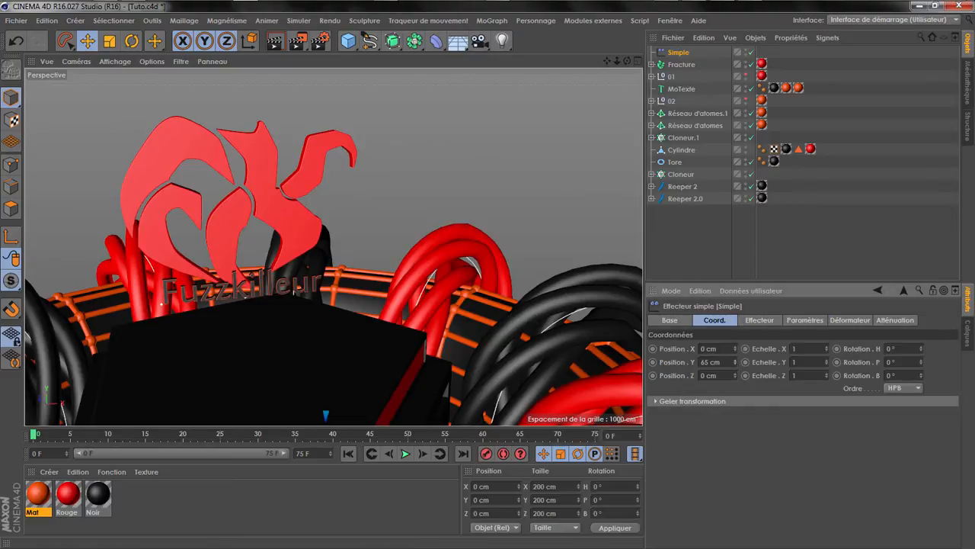
drag(260, 409, 259, 383)
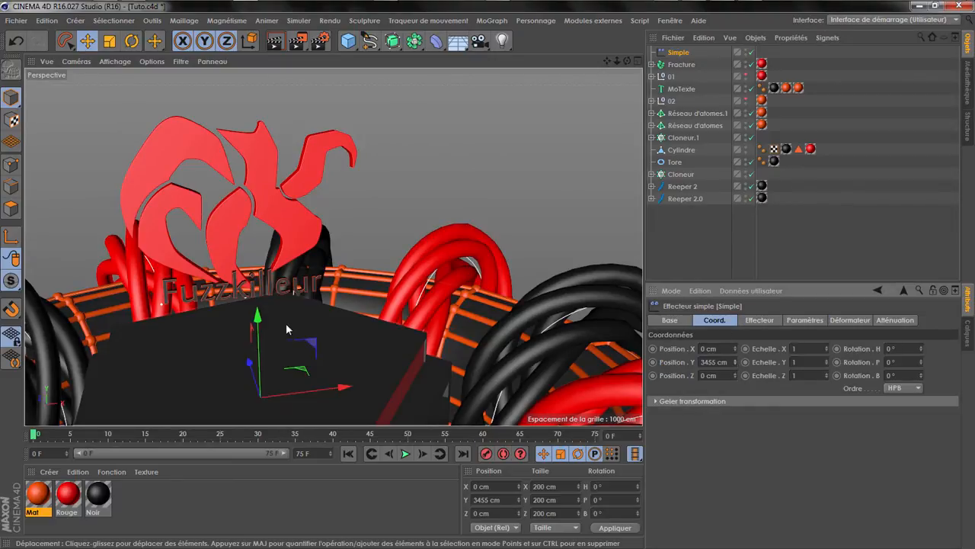
drag(257, 320, 252, 244)
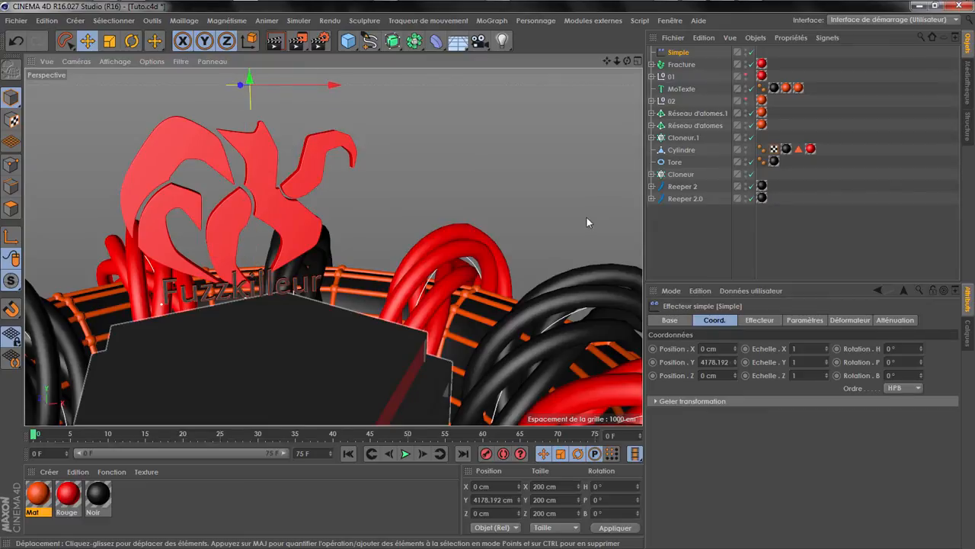
- Examine the axes of the five Tracé pieces inside Fracture and collapse it again
click(652, 64)
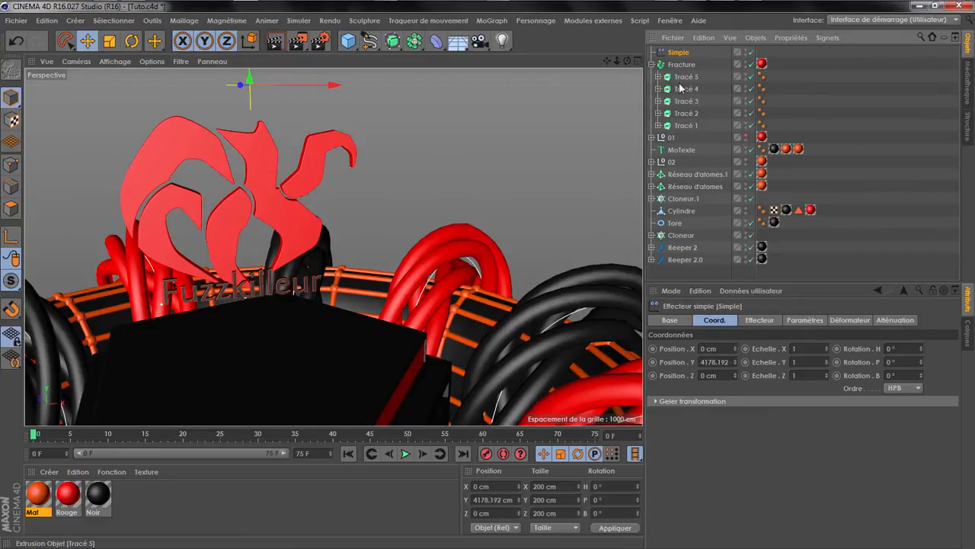
drag(693, 119, 692, 126)
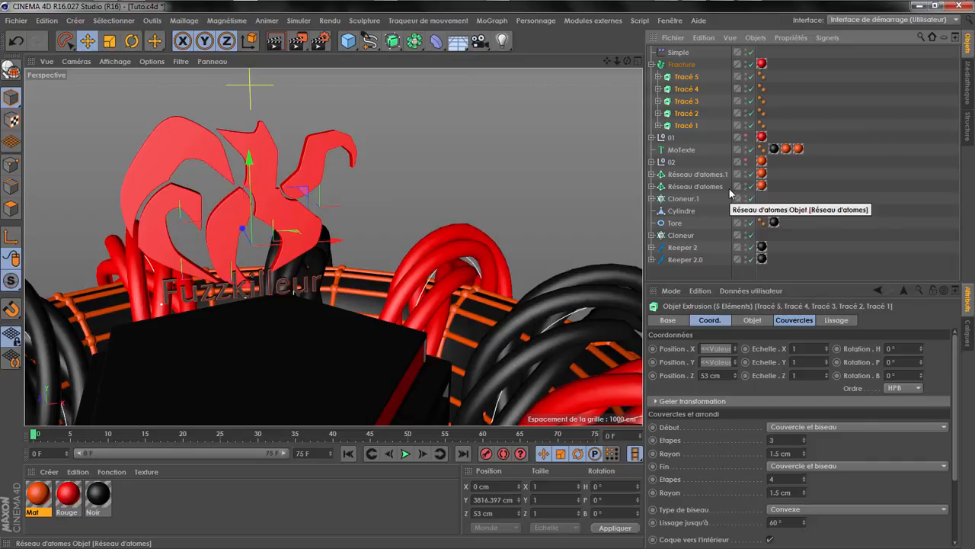
click(651, 64)
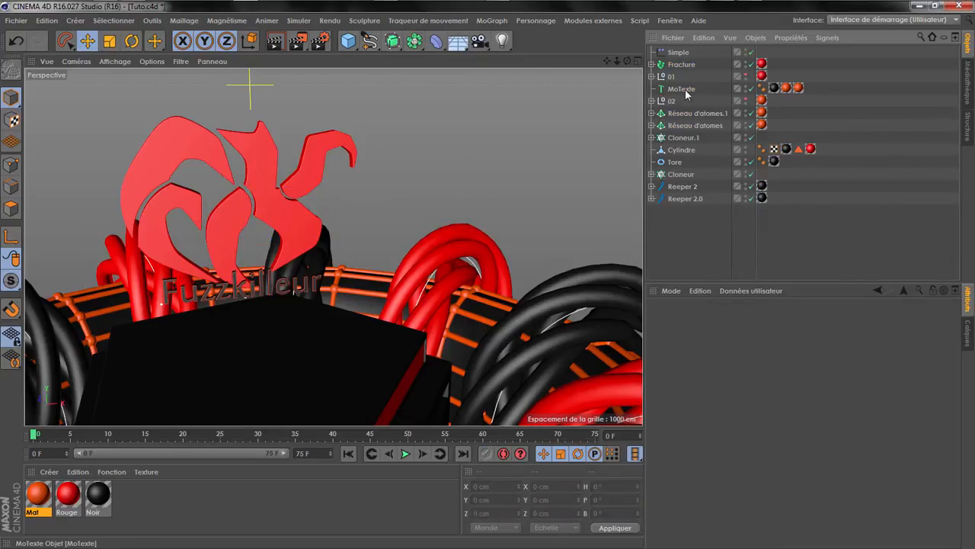
- Show groups 02 and 01 again, disable the Simple effector, and select Fracture, 01 and 02 together
click(746, 99)
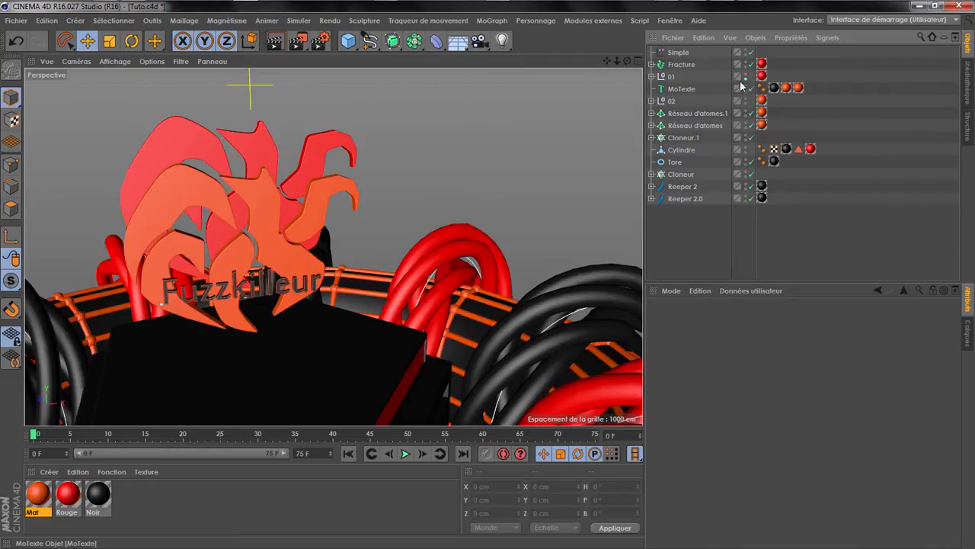
click(746, 78)
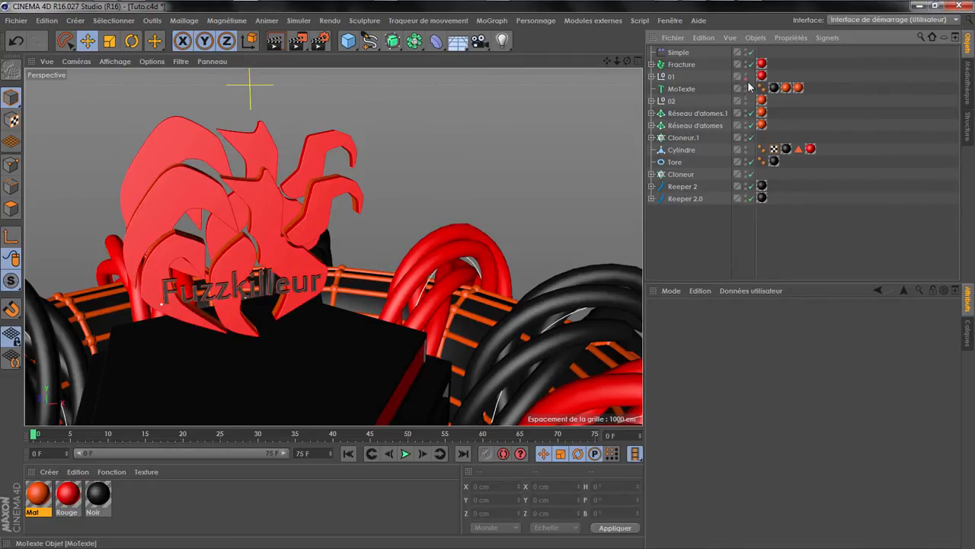
click(673, 103)
ctrl+click(672, 76)
ctrl+click(678, 65)
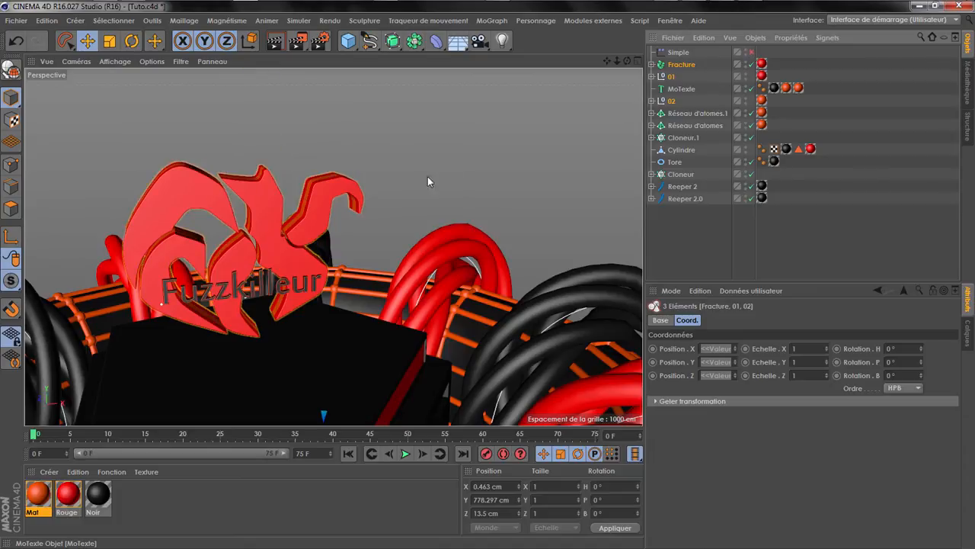
- Rotate all the pieces inside Fracture, 01 and 02, together with MoTexte, by -90° in pitch to lay the logo flat
click(682, 102)
click(652, 100)
click(685, 114)
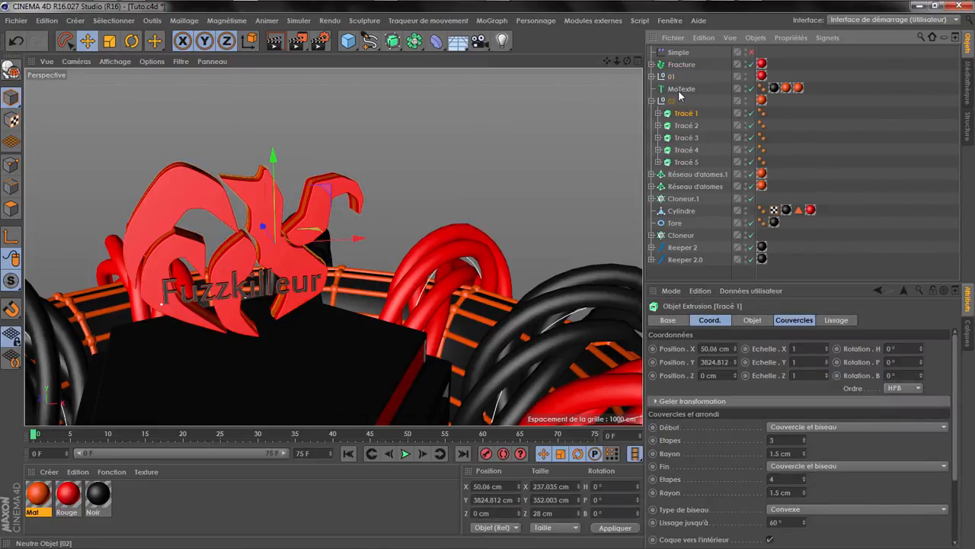
click(652, 76)
click(651, 64)
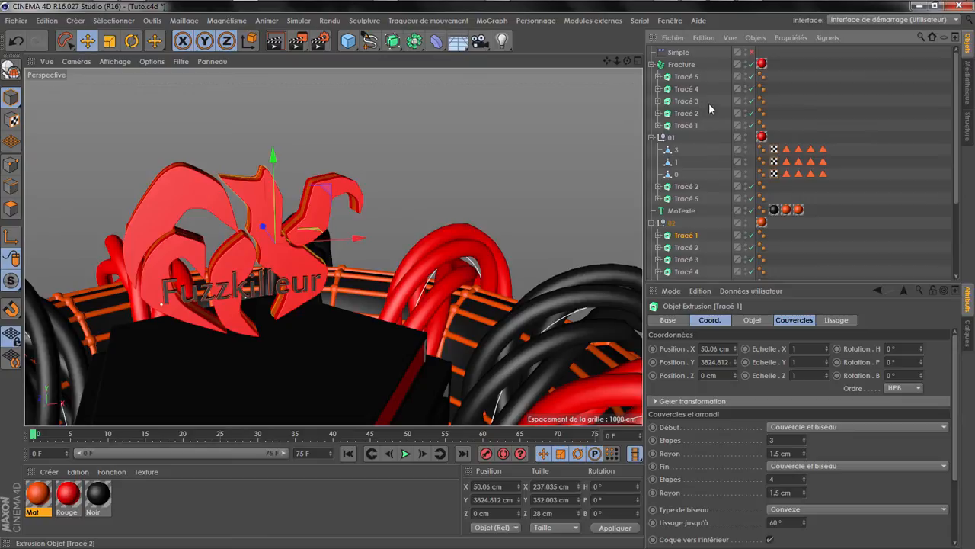
drag(702, 129, 663, 200)
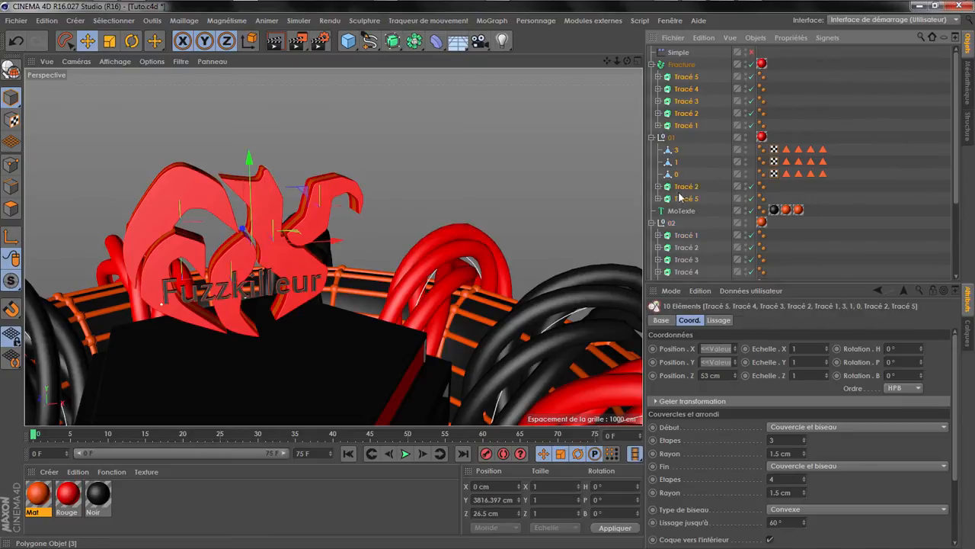
scroll(723, 175, down, 3)
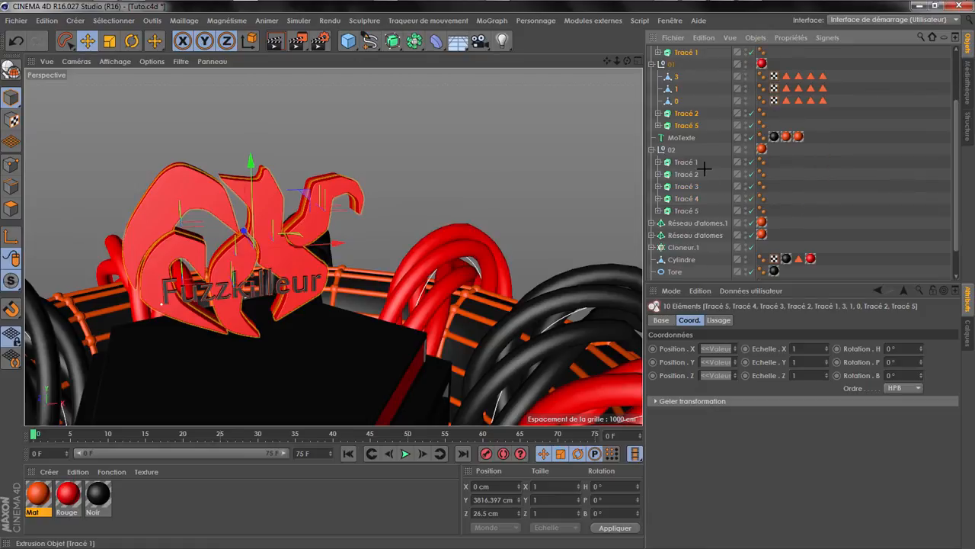
shift+drag(685, 211, 743, 208)
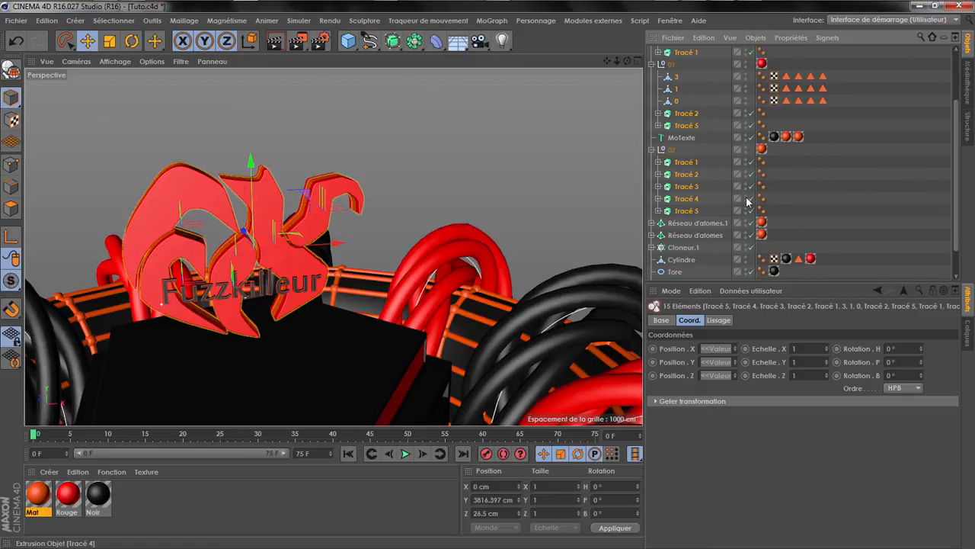
key(r)
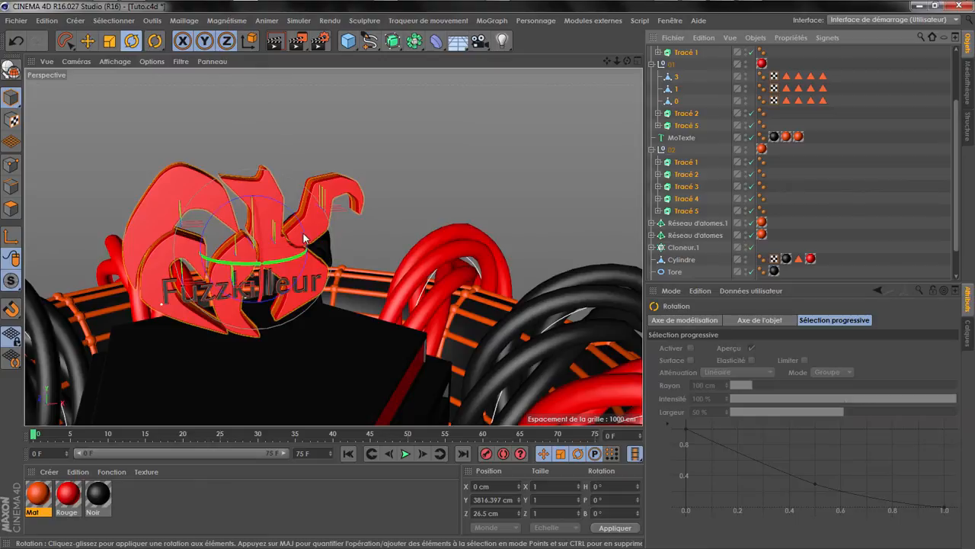
shift+click(680, 140)
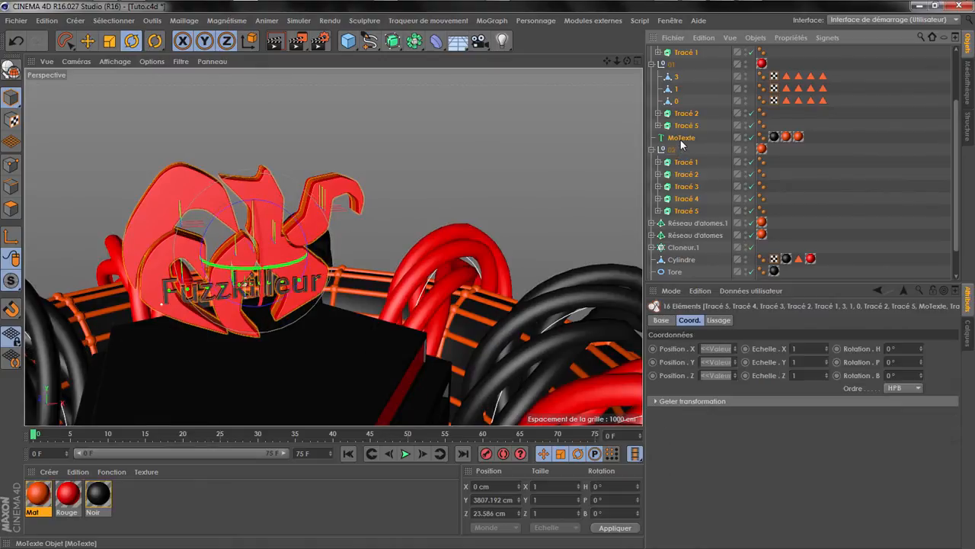
drag(268, 244, 255, 115)
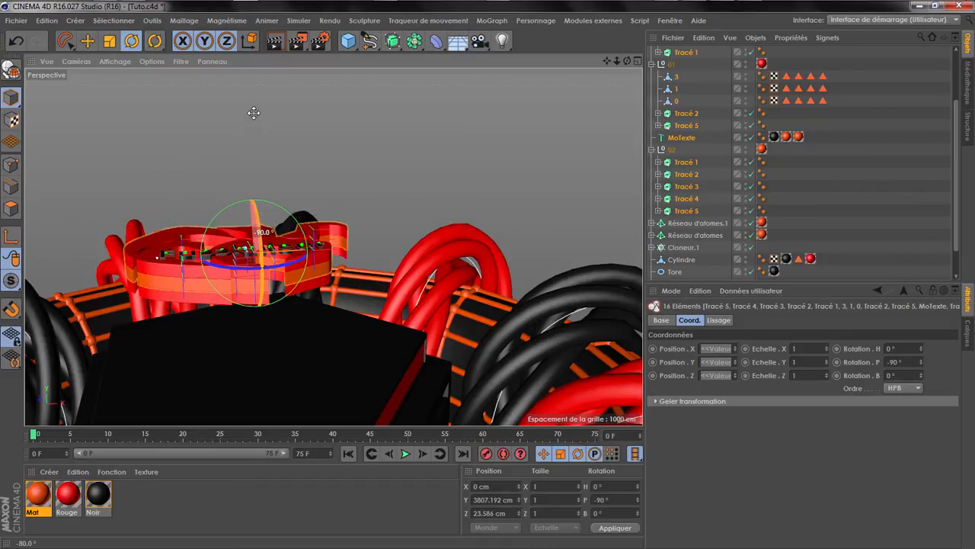
alt+drag(218, 205, 183, 282)
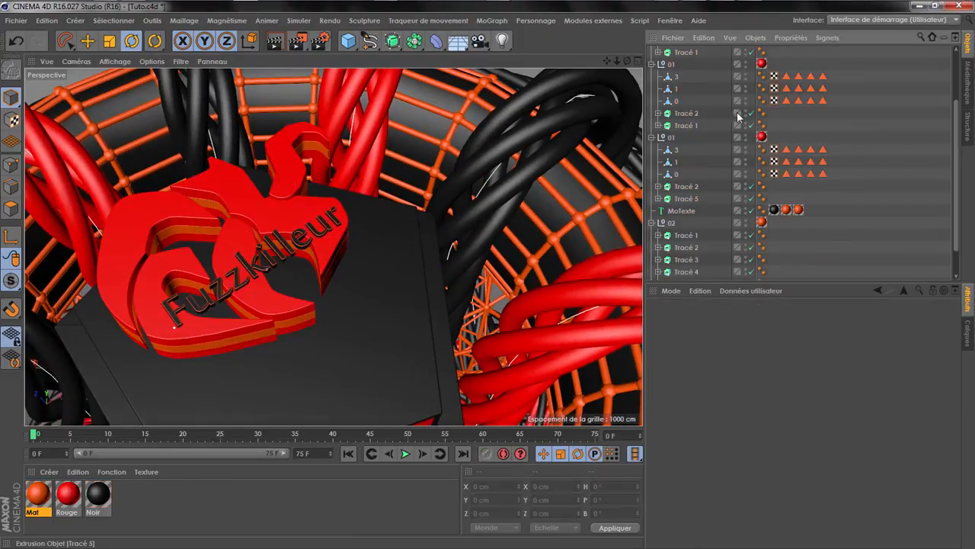
- Enable the Simple effector again and inspect how it displaces the pieces inside Fracture and how their axes are oriented
scroll(737, 116, up, 2)
click(751, 52)
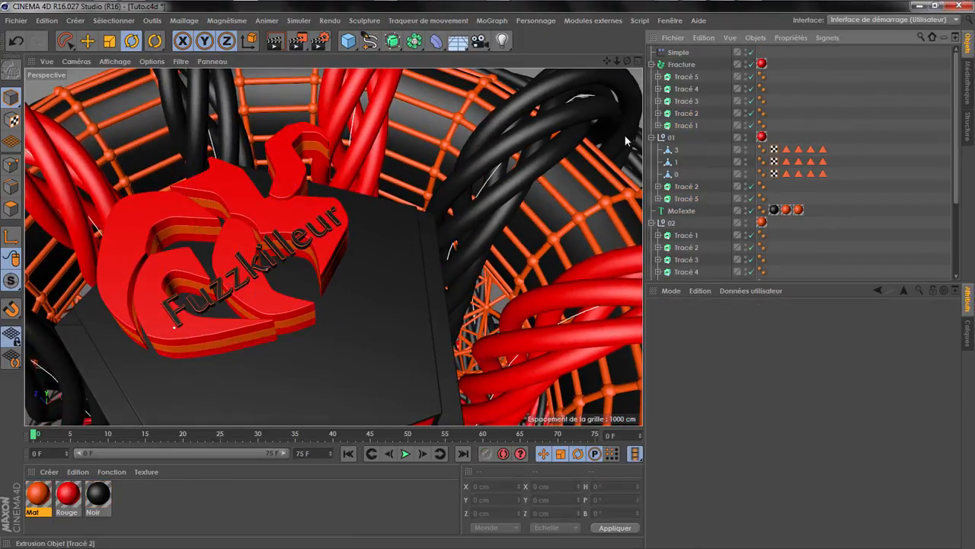
click(679, 53)
click(679, 64)
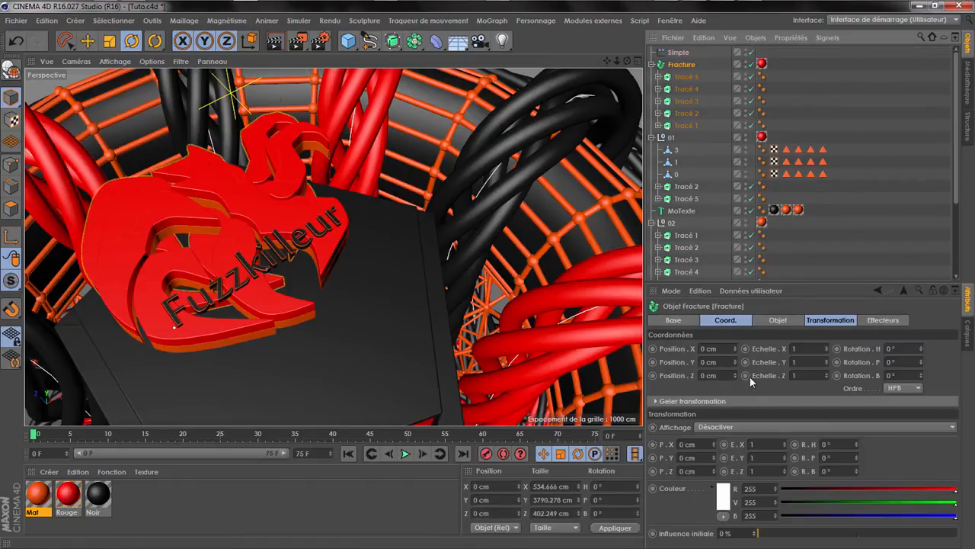
click(685, 53)
drag(611, 63, 629, 63)
click(687, 78)
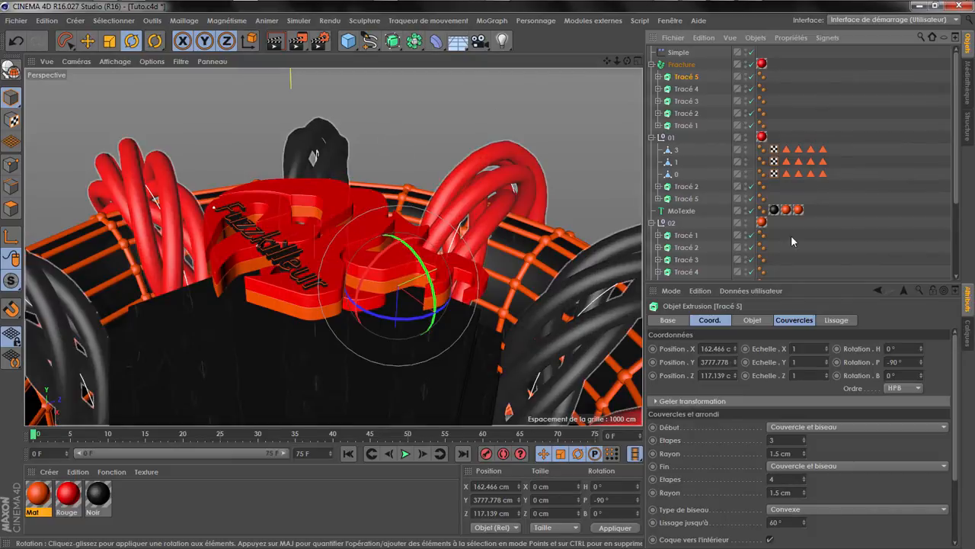
drag(627, 61, 664, 56)
- Set the Simple effector's position offsets to 0 cm on X, Y and Z
click(677, 53)
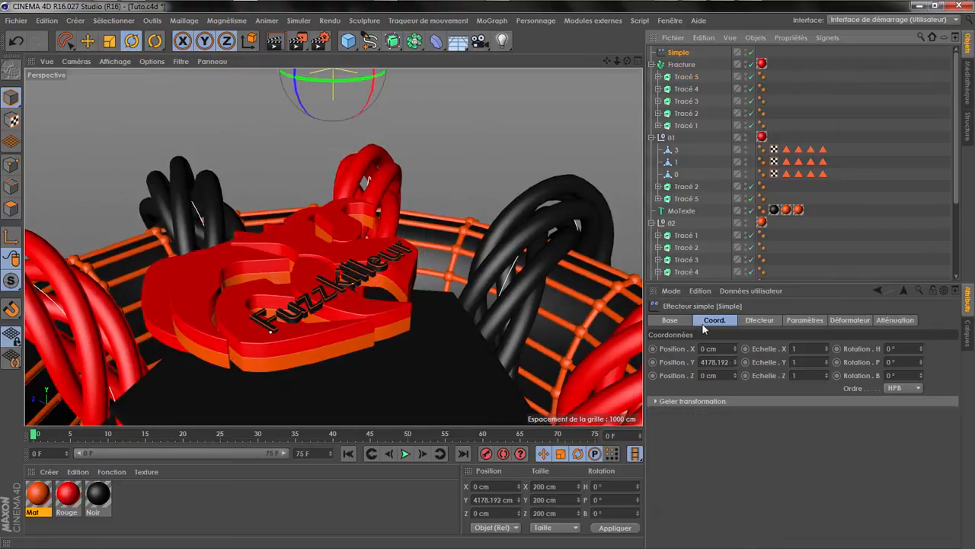
click(804, 320)
click(707, 398)
text(0)
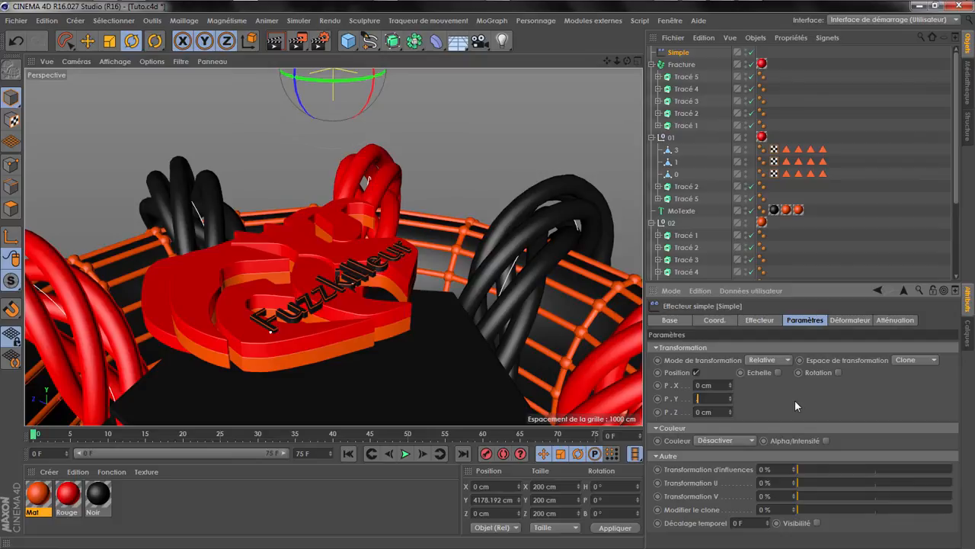
key(Return)
drag(731, 384, 733, 454)
text(0)
key(Return)
text(0)
key(Return)
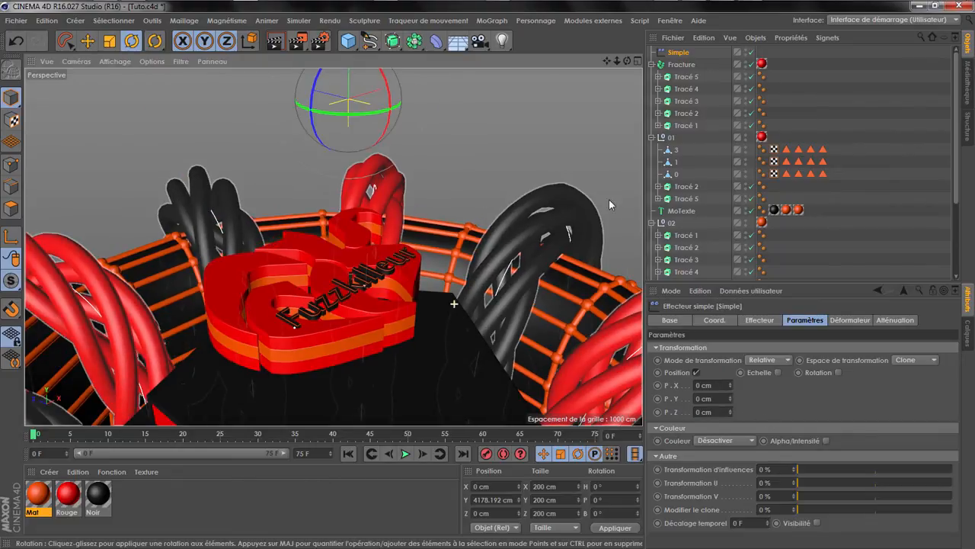
- Rename both the Fracture object and its Simple effector as 01, and collapse the hierarchies of Fracture and null 01
click(652, 64)
click(677, 64)
double_click(680, 65)
text(01)
key(Return)
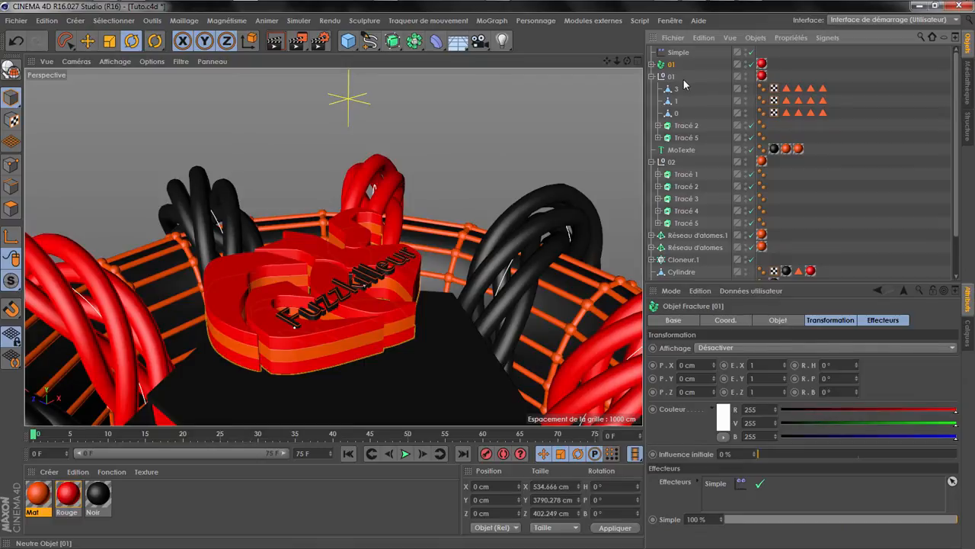
click(684, 53)
double_click(687, 55)
text(01)
key(Return)
click(652, 77)
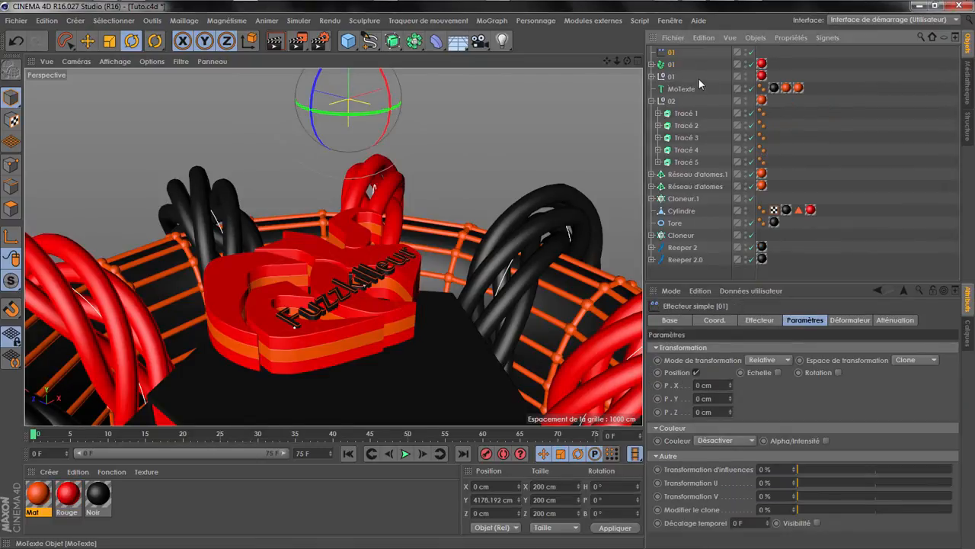
- Add a new Fracture object, place group 02 inside it and remove the 02 parent while keeping its Tracé pieces
click(491, 21)
click(527, 145)
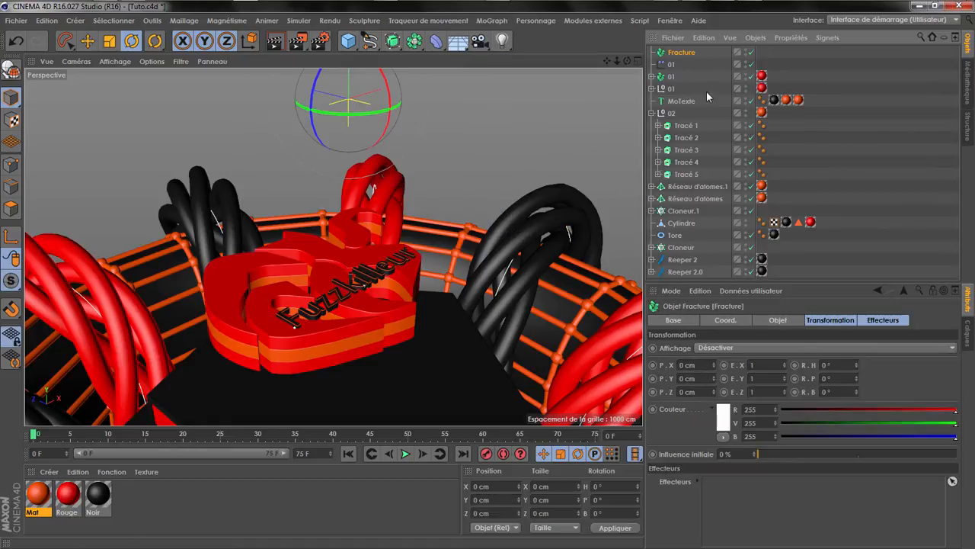
drag(675, 58, 678, 55)
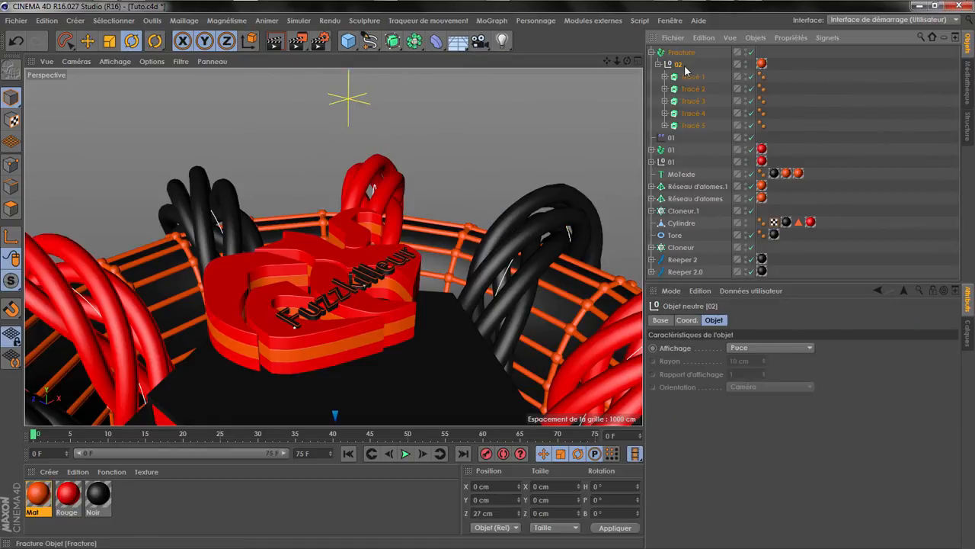
right_click(683, 66)
click(731, 434)
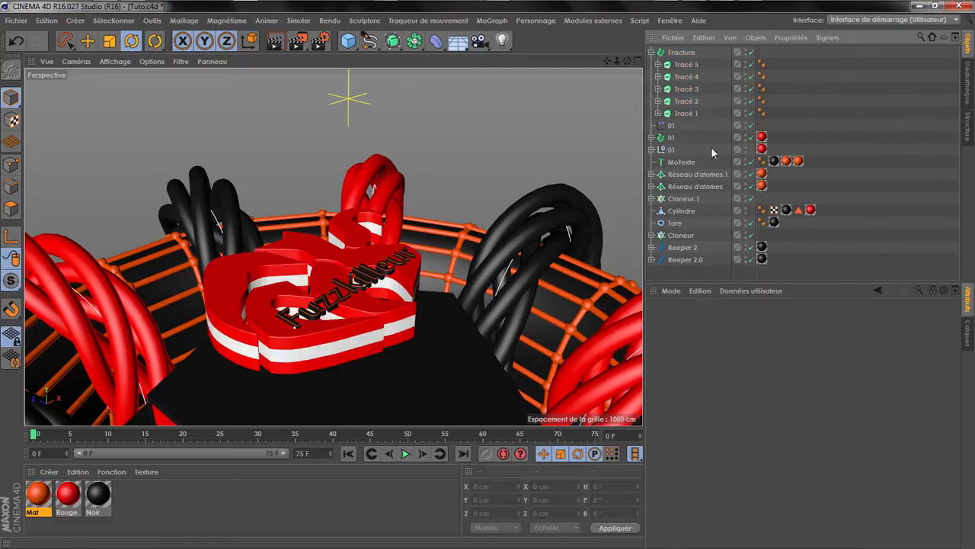
- Collapse the new Fracture object and rename it as 02
click(652, 52)
double_click(672, 54)
text(02)
key(Return)
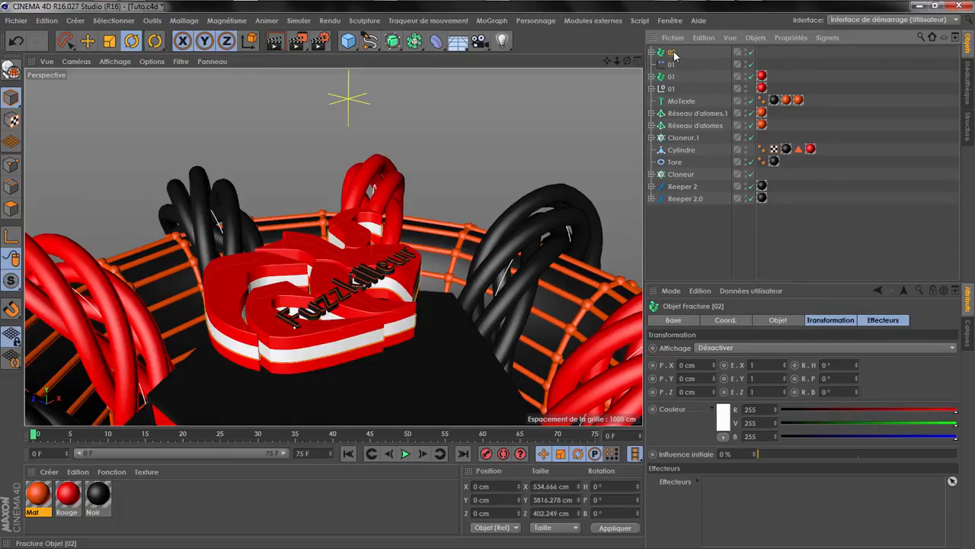
- Add a Simple effector to Fracture 02 with a Y position offset of 0 cm and a Z offset of about -101 cm
click(536, 20)
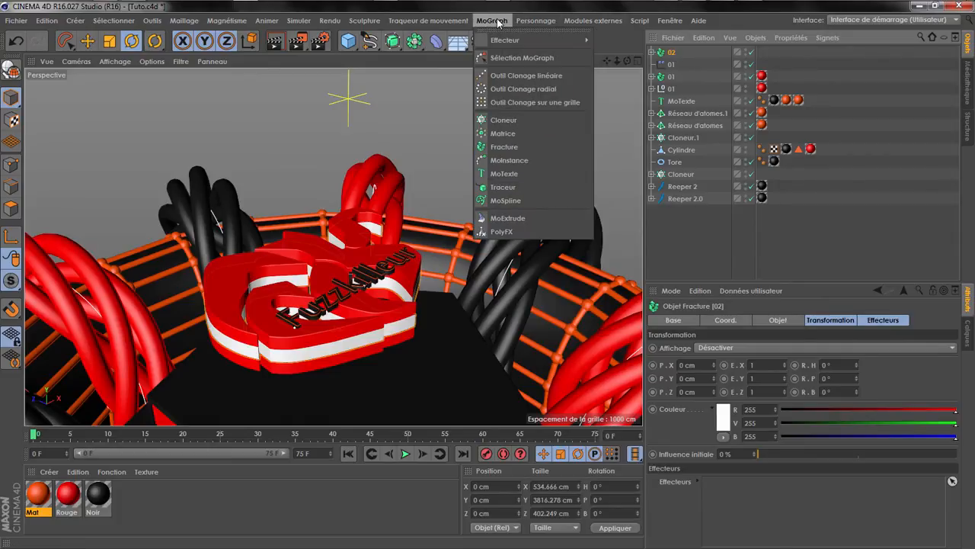
mouse_move(534, 40)
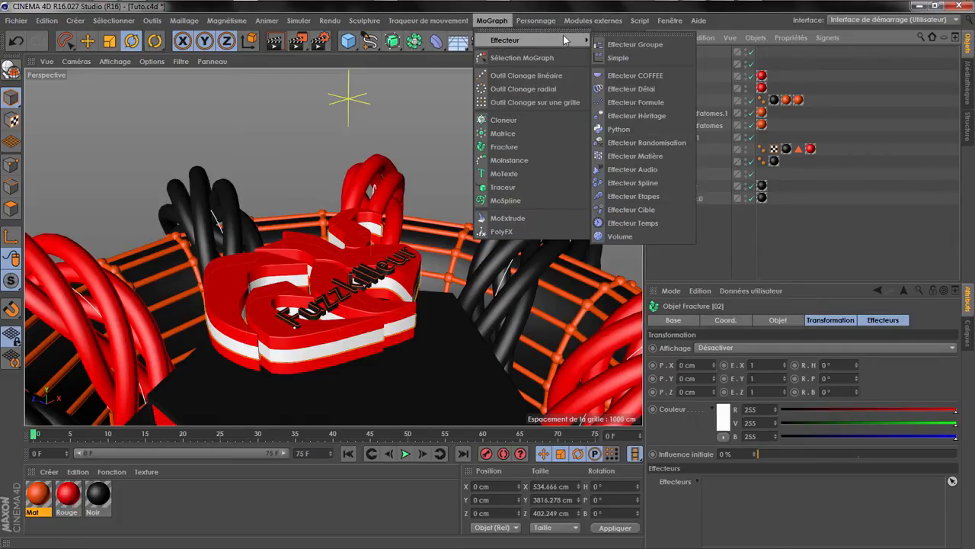
click(647, 56)
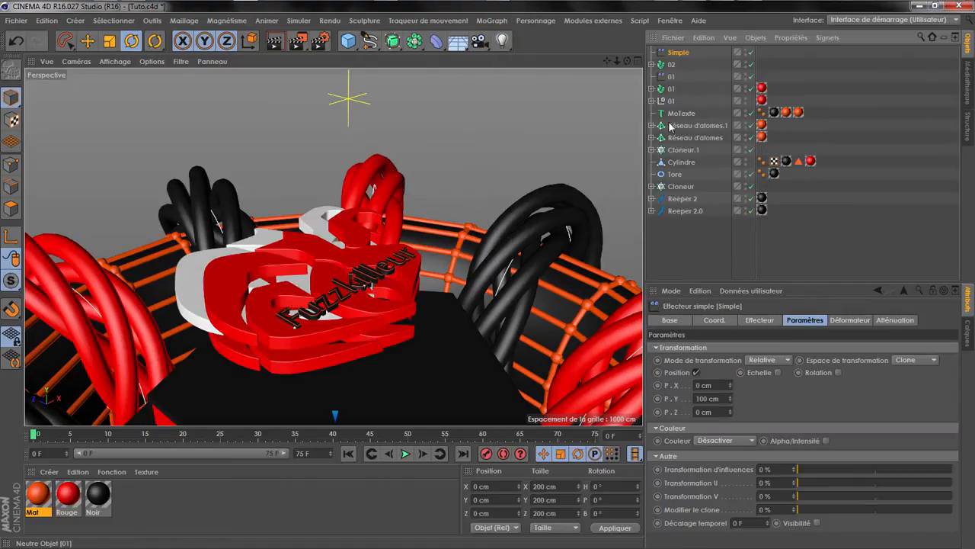
double_click(708, 399)
text(0)
mouse_move(729, 412)
mouse_down()
mouse_move(730, 326)
mouse_move(730, 489)
mouse_up()
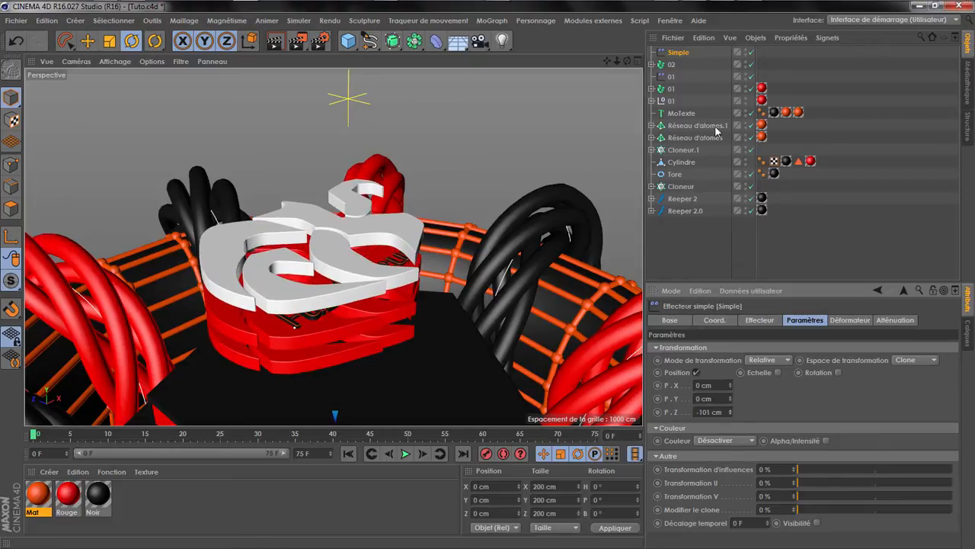
- Rename the Simple effector of Fracture 02 as 02
double_click(678, 52)
text(02)
key(Return)
- Add another Fracture object and name it 03
click(670, 102)
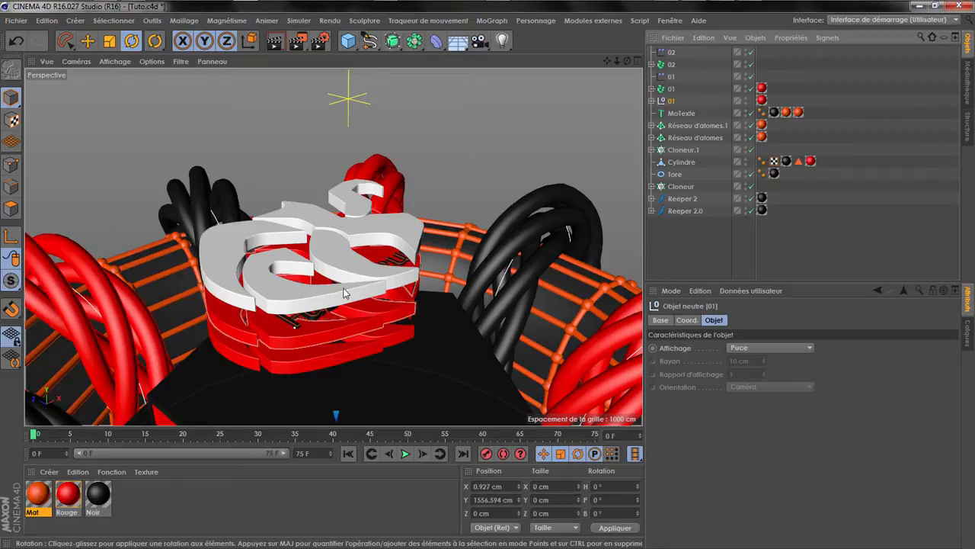
click(491, 21)
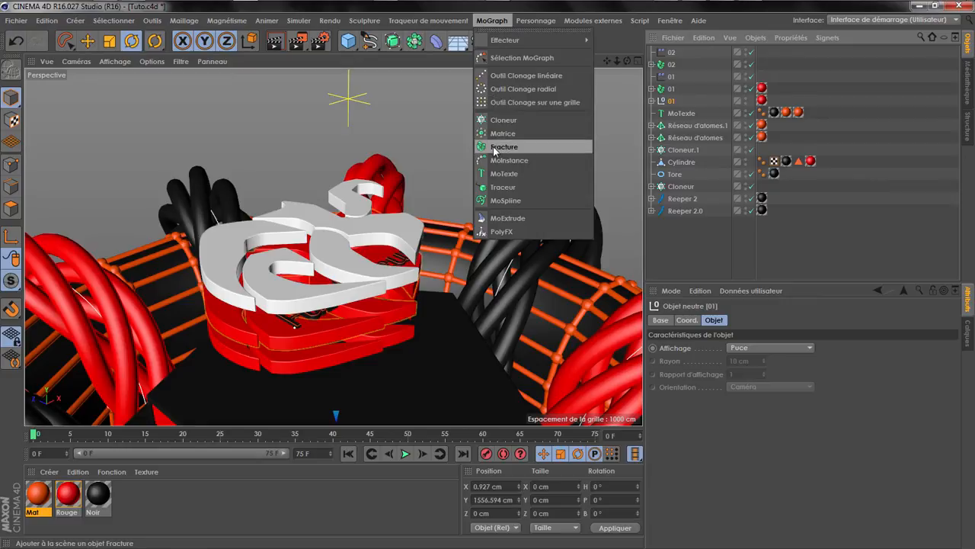
click(495, 146)
double_click(676, 52)
text(03)
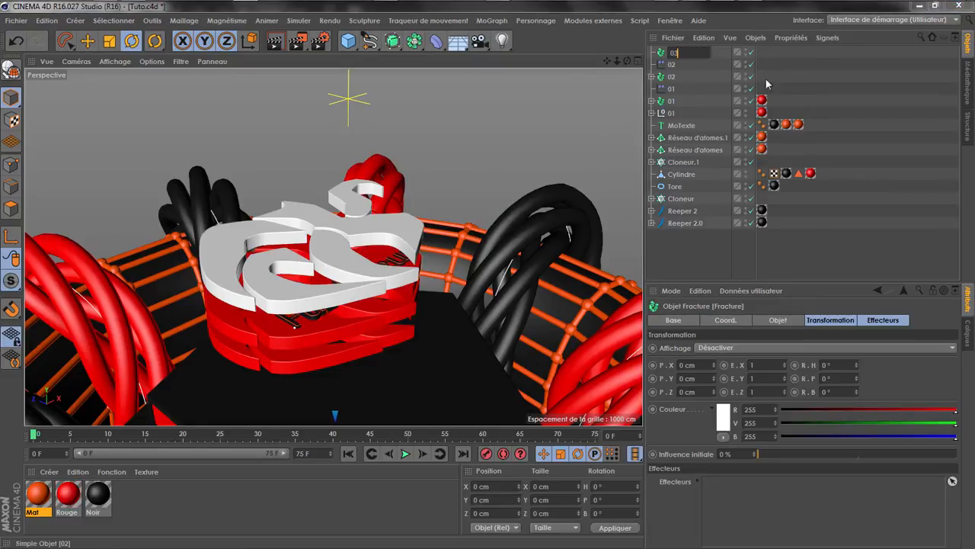
key(Return)
- Place the null group 01 inside Fracture 03 and remove the 01 parent while keeping its pieces
click(671, 113)
drag(678, 105, 668, 53)
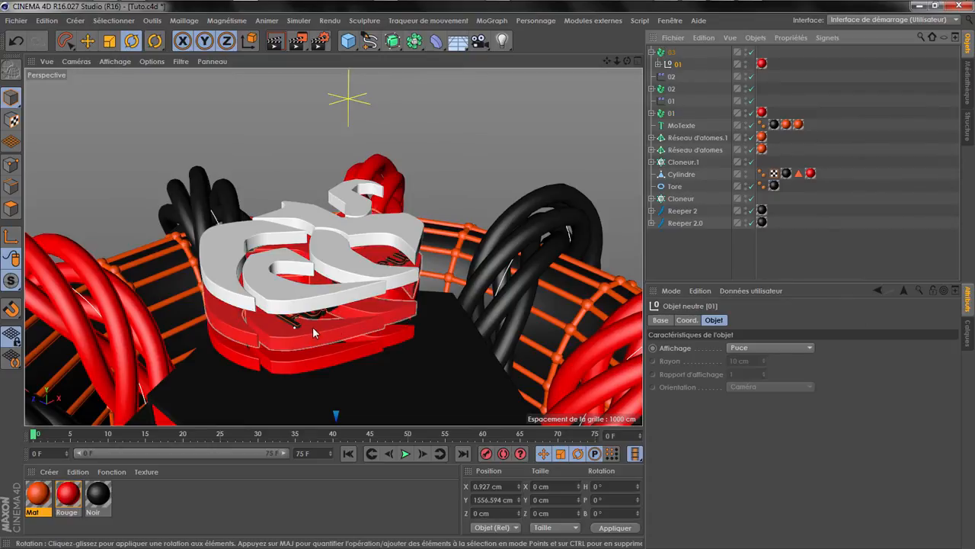
scroll(312, 332, up, 3)
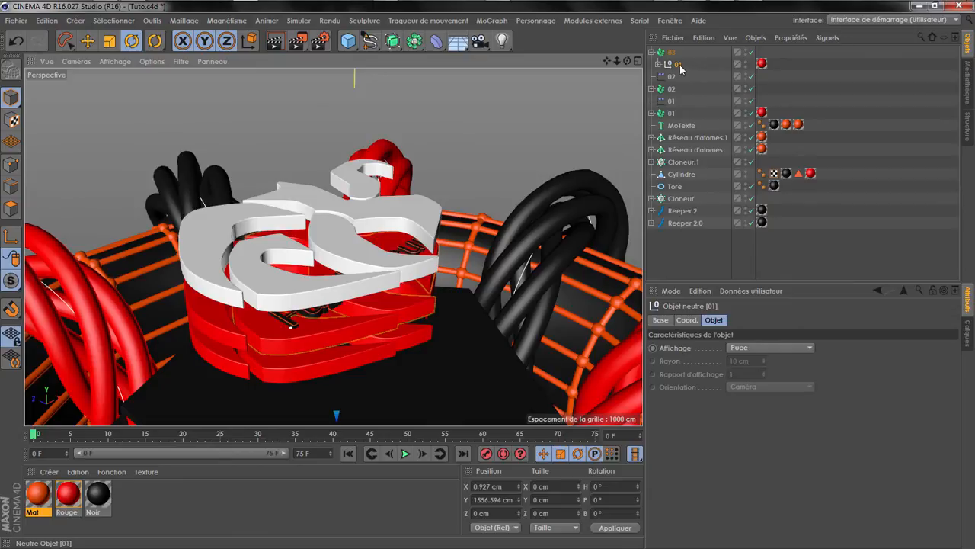
right_click(677, 65)
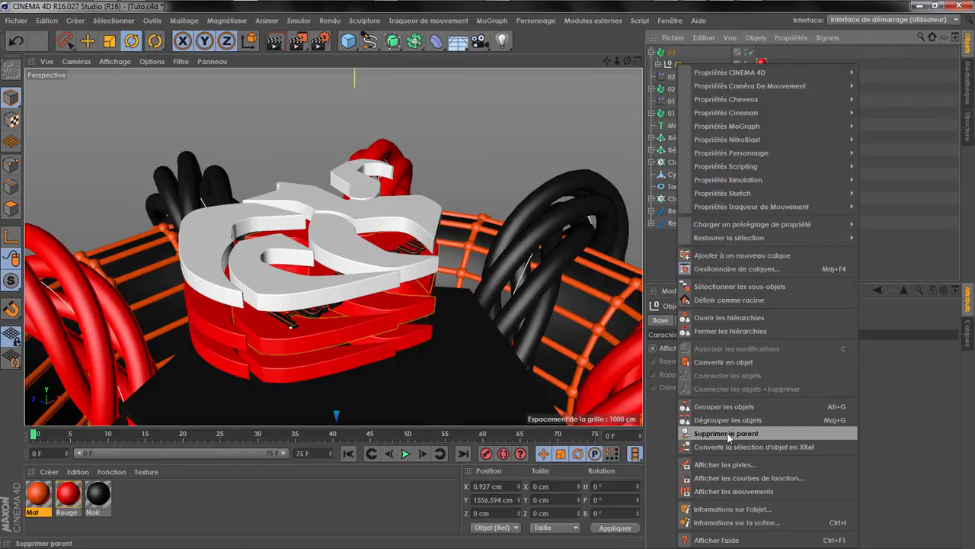
click(728, 433)
- Add a Simple effector to Fracture 03 and set its Z position offset to 3 cm
click(670, 53)
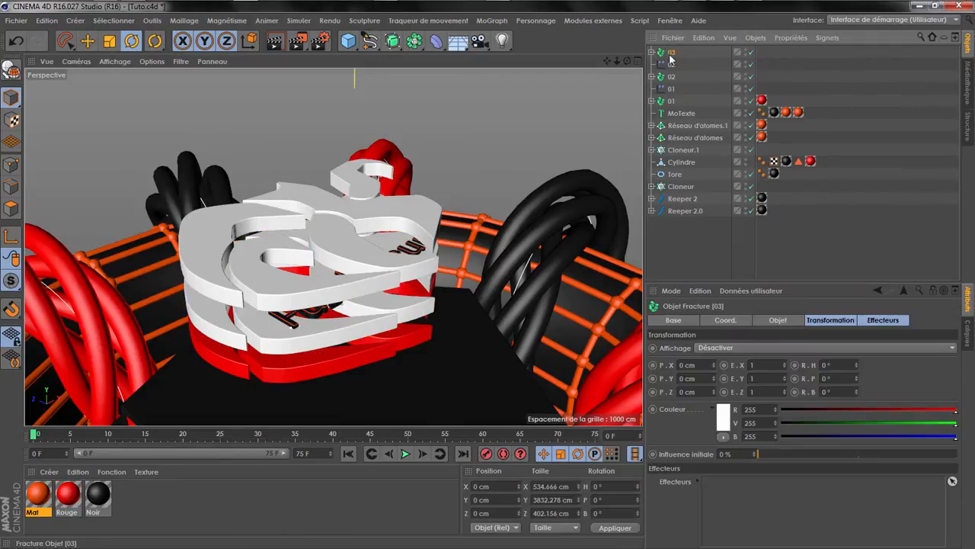
click(501, 27)
mouse_move(533, 40)
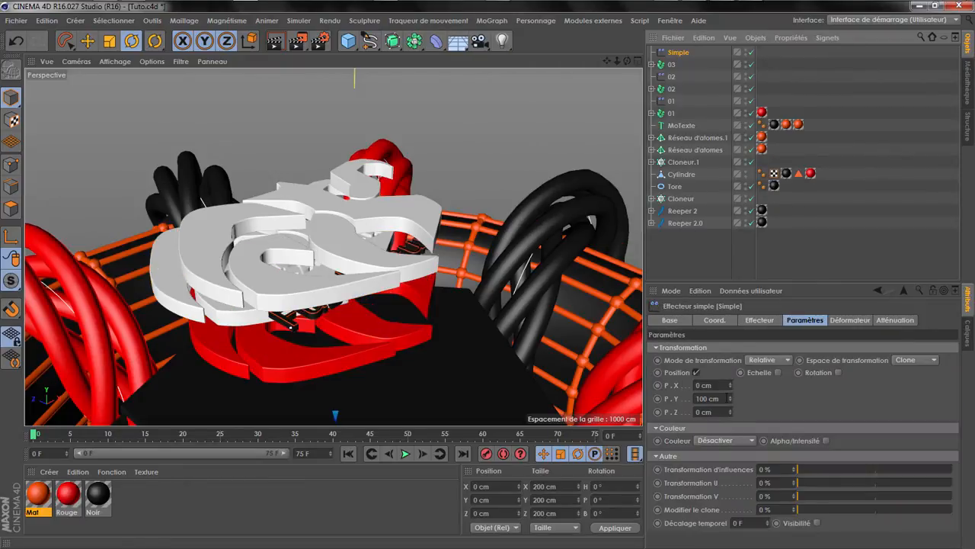
drag(721, 412, 671, 420)
text(3)
key(Return)
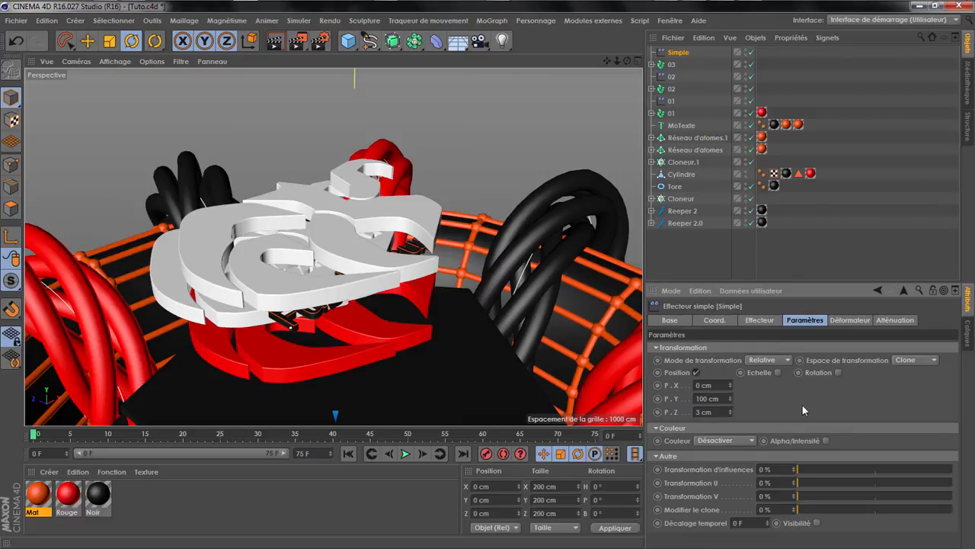
- Rename the Simple effector of Fracture 03 as 03
double_click(677, 54)
text(03)
key(Return)
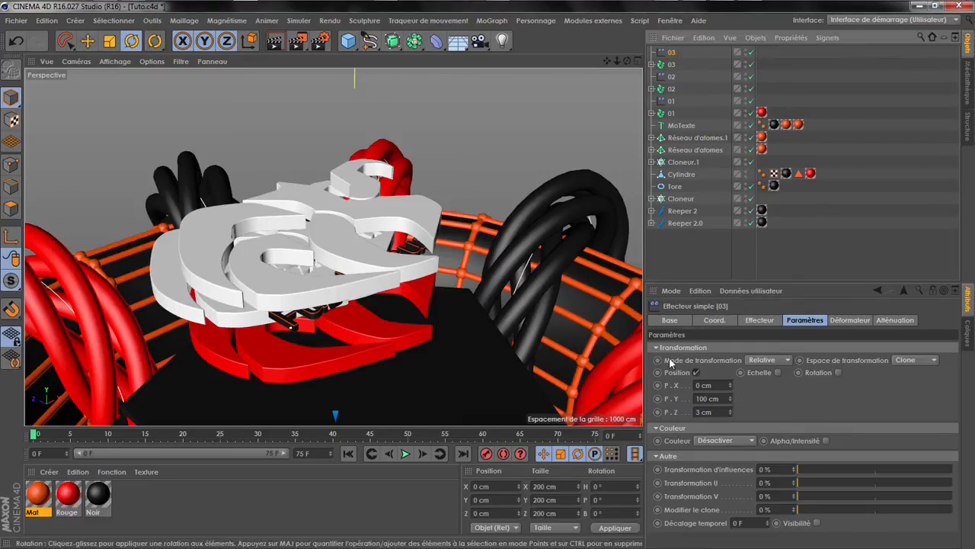
- Set the Y position offset of Simple effector 03 to 0 cm
drag(726, 399, 660, 399)
text(0)
key(Return)
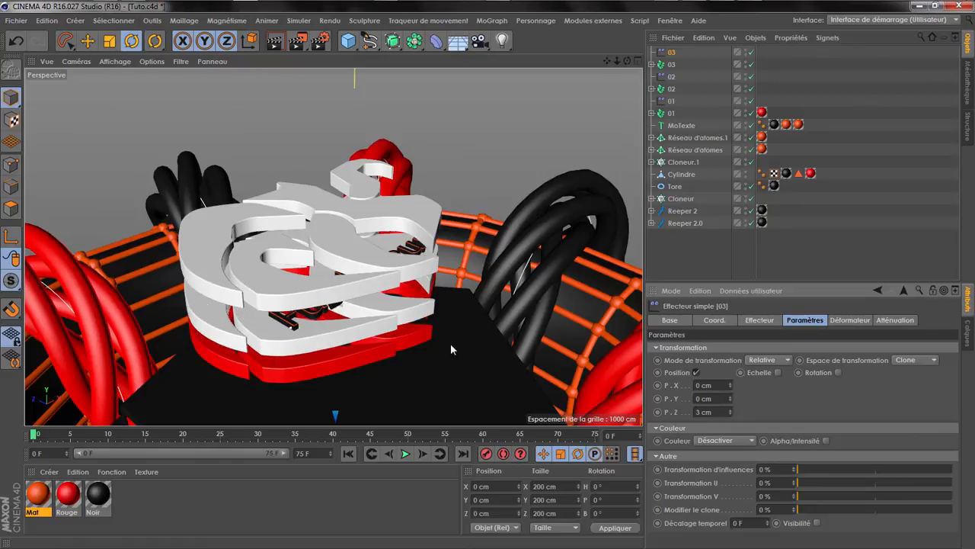
- Apply the red material Rouge to Fracture 03 and the orange material Mat to Fracture 02
drag(68, 493, 670, 65)
drag(43, 493, 675, 89)
click(859, 95)
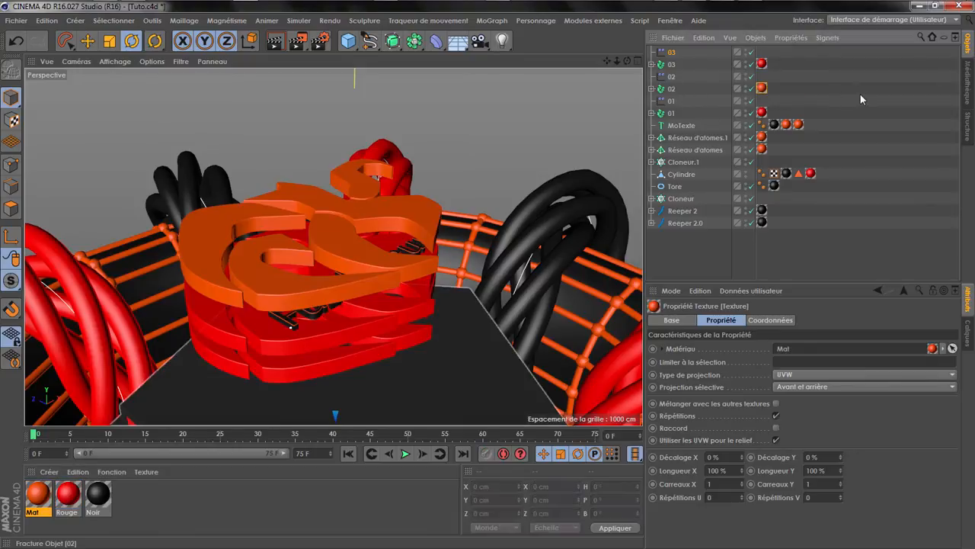
- Disable the Simple effectors 03 and 02 and hide the Fracture objects 03 and 02 in the view
click(752, 51)
click(751, 77)
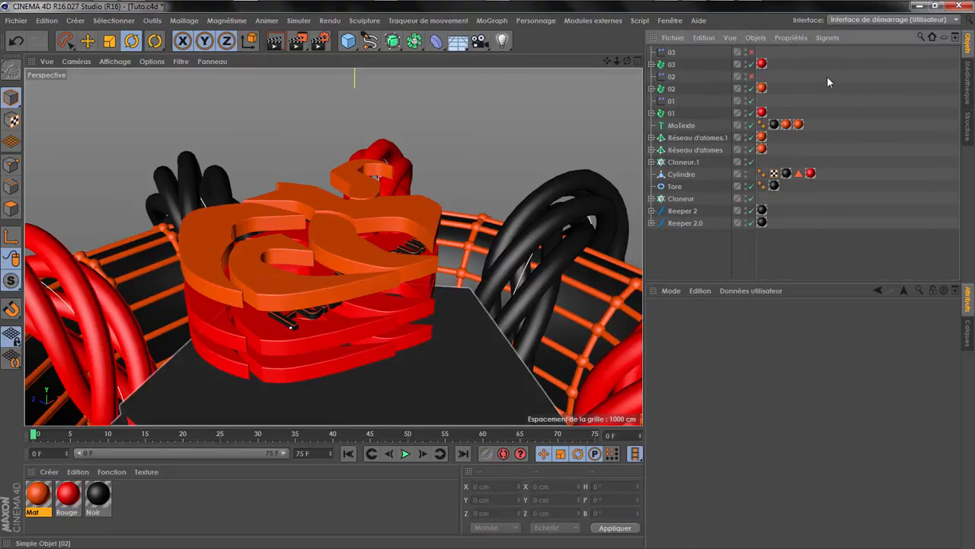
double_click(746, 87)
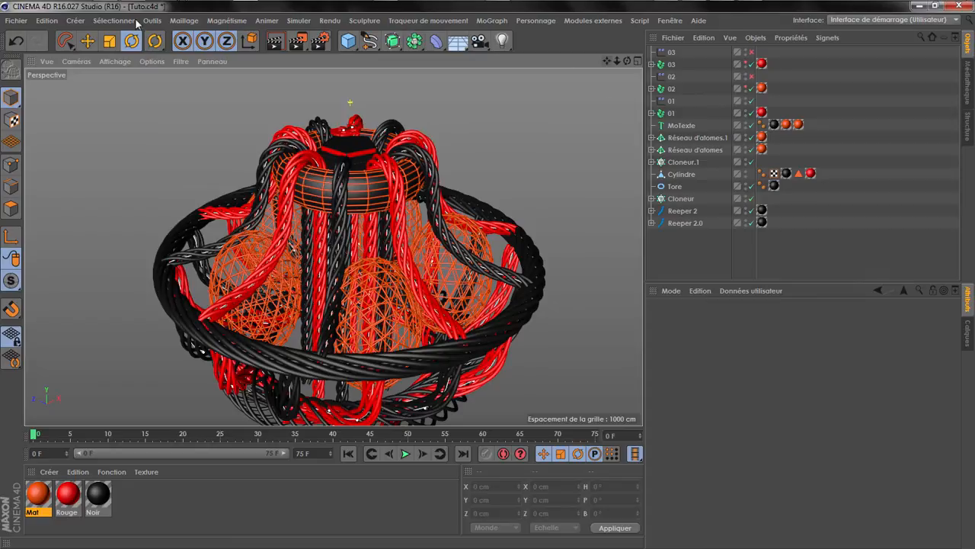
- Save the scene
click(16, 20)
click(83, 129)
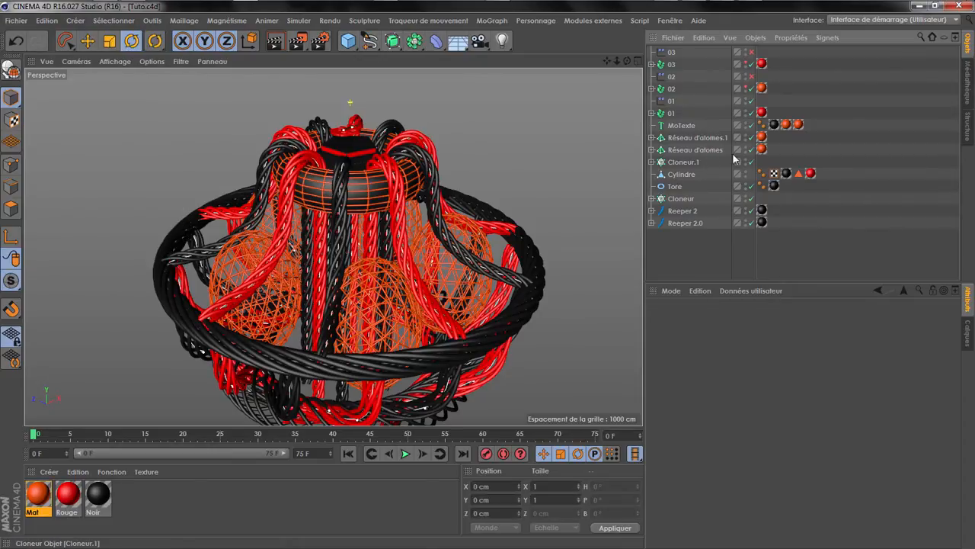
- Try converting both atom arrays, Réseau d'atomes and Réseau d'atomes.1, to editable objects and undo the conversion
click(697, 137)
ctrl+click(695, 149)
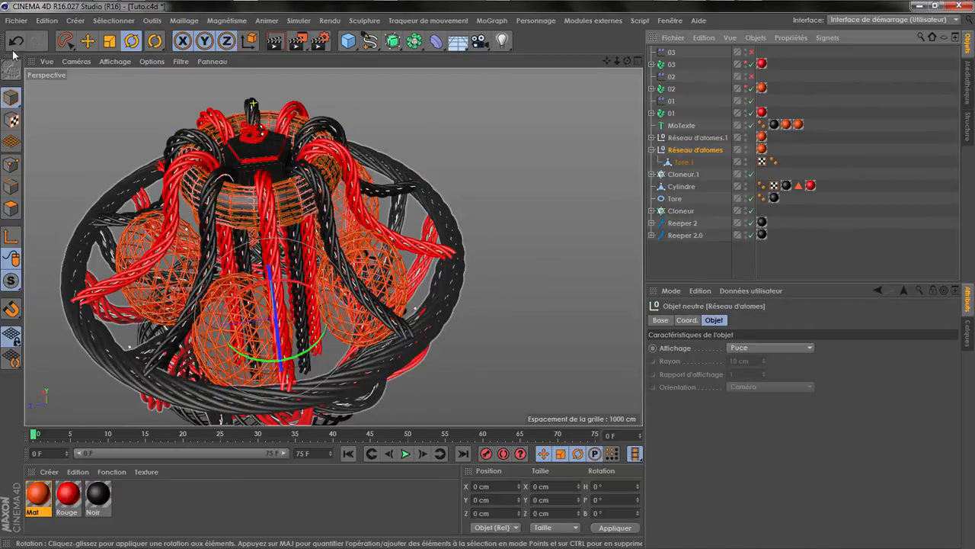
click(15, 48)
click(16, 48)
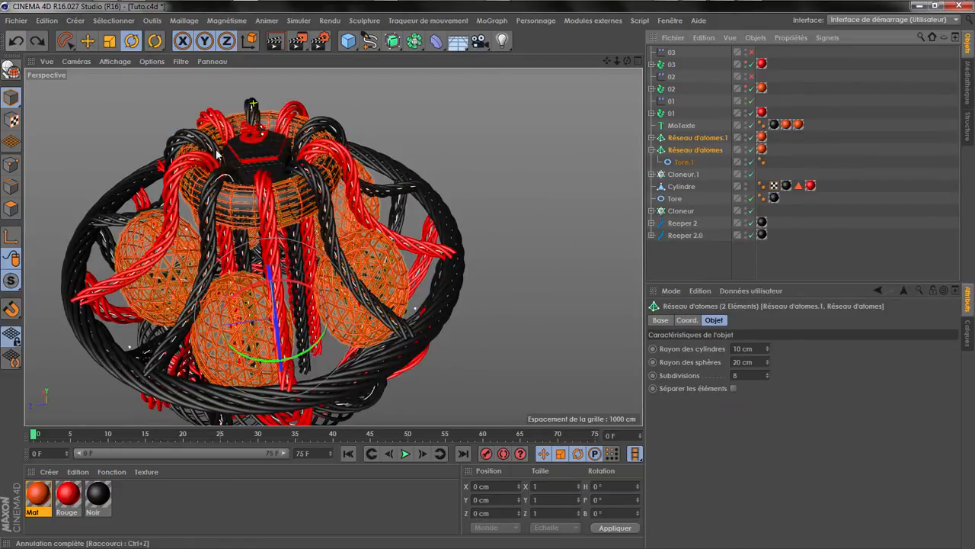
- Enable Séparer les éléments on both atom arrays and convert them to editable objects
click(732, 388)
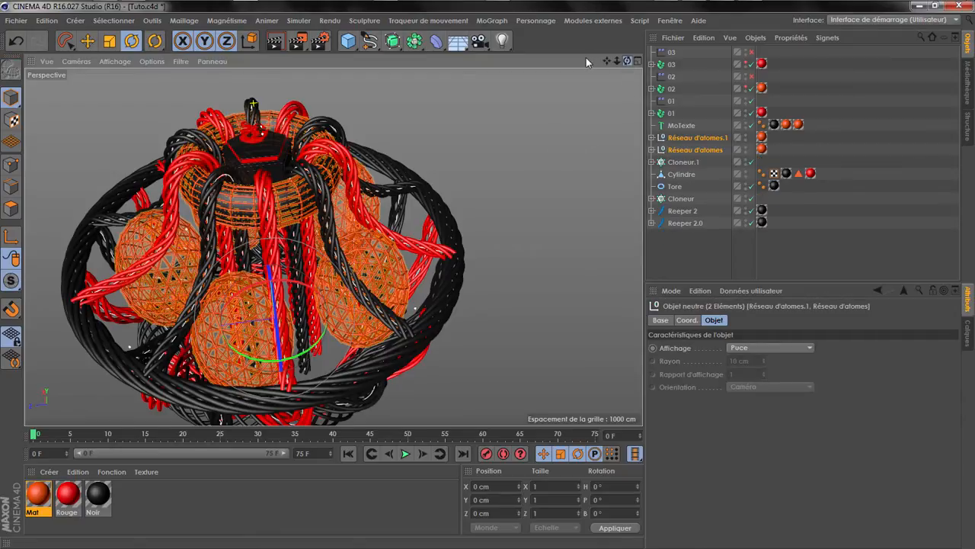
drag(627, 60, 631, 64)
click(767, 258)
click(652, 149)
click(653, 149)
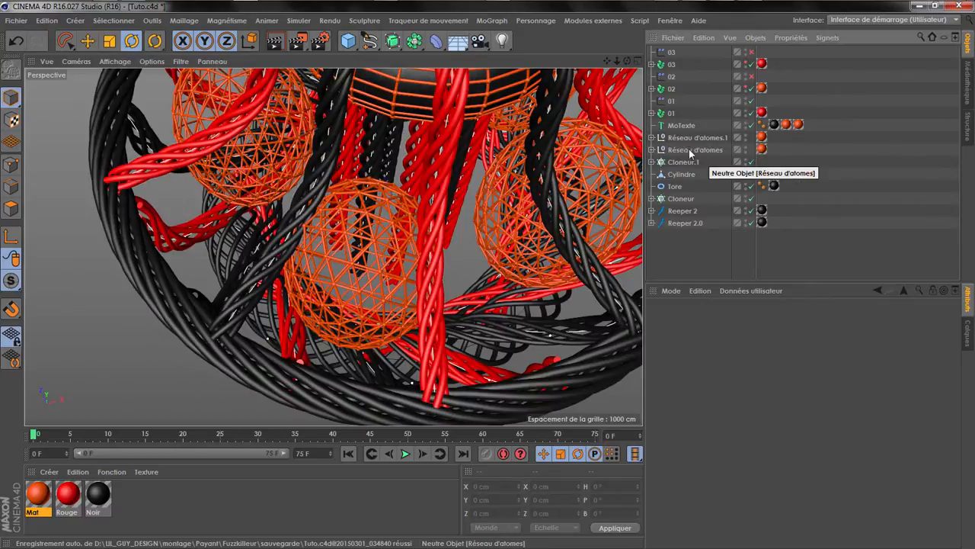
- Add a Fracture object and place the null Réseau d'atomes inside it
click(491, 21)
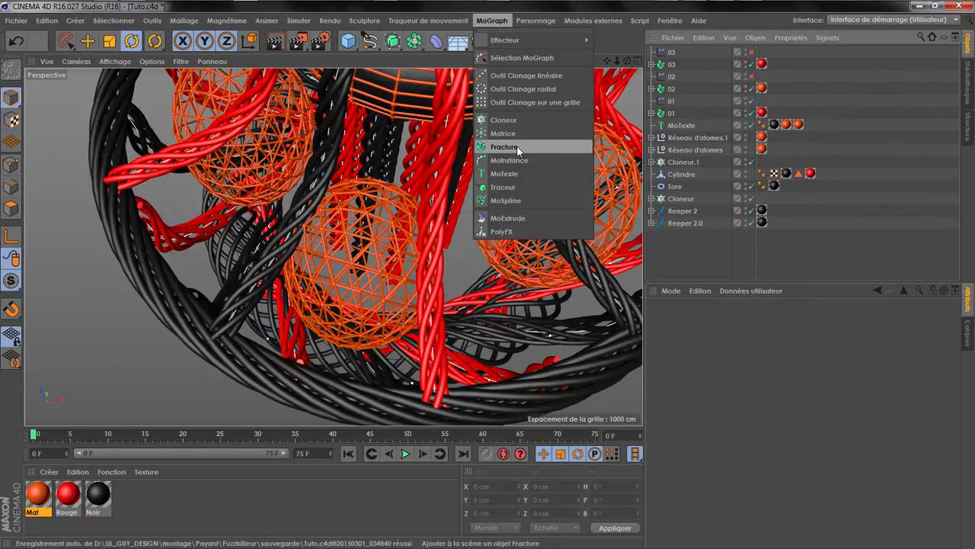
click(517, 145)
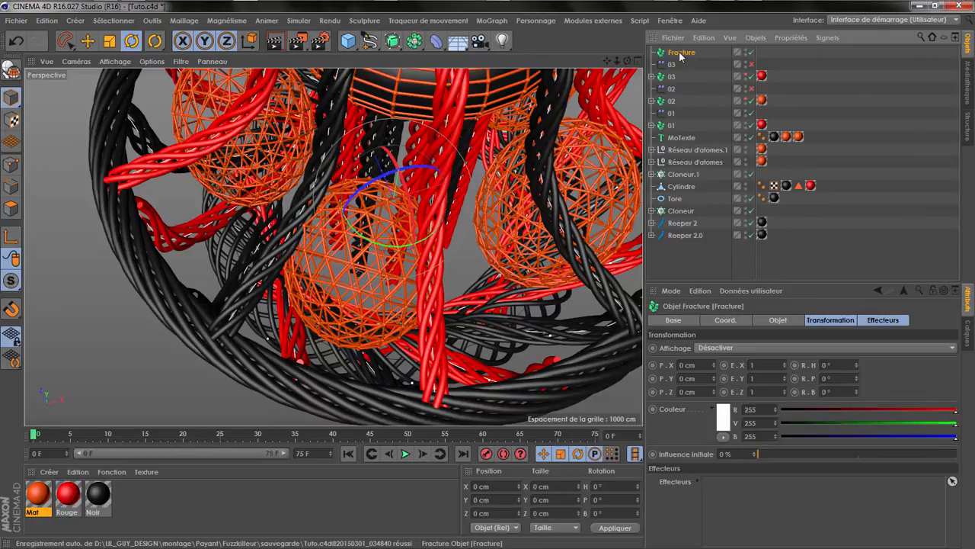
drag(687, 163, 679, 60)
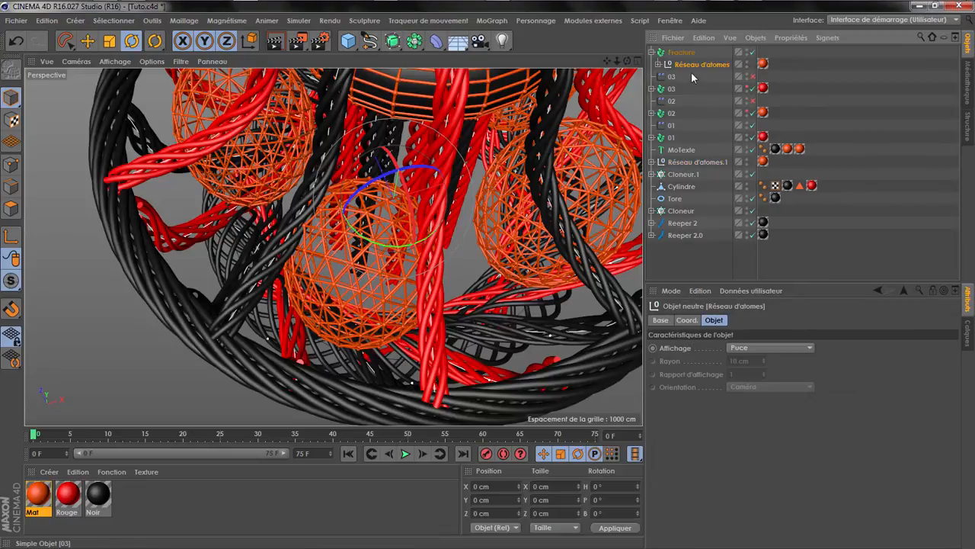
- Move the Mat texture from Réseau d'atomes to its Fracture and remove the null parent while keeping its pieces
right_click(691, 68)
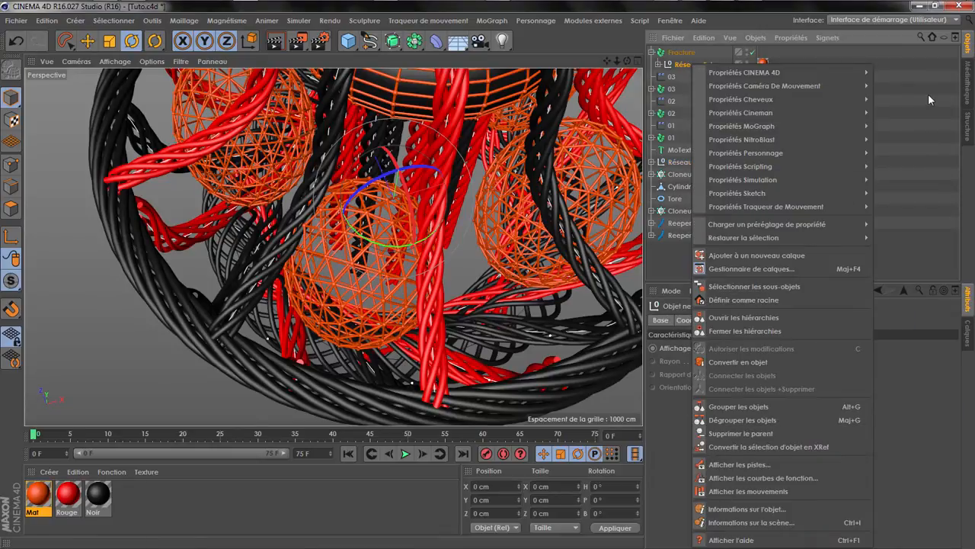
click(818, 43)
click(764, 64)
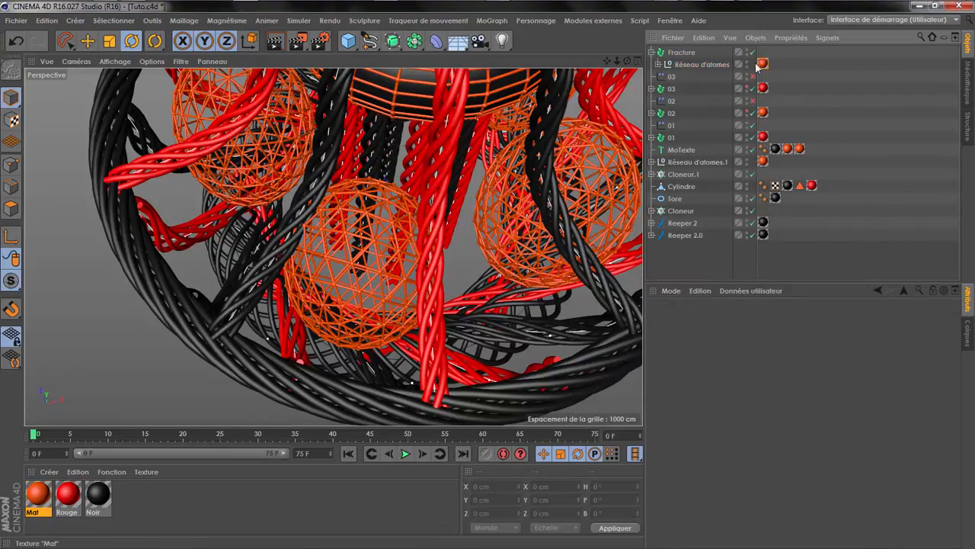
right_click(710, 65)
click(768, 435)
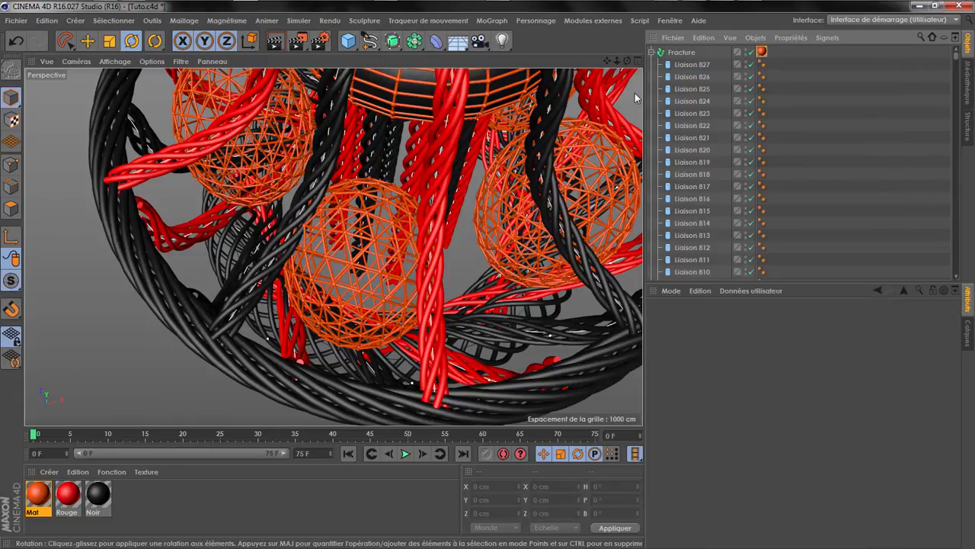
click(652, 53)
- Add a second Fracture object and place the null Réseau d'atomes.1 inside it
click(536, 21)
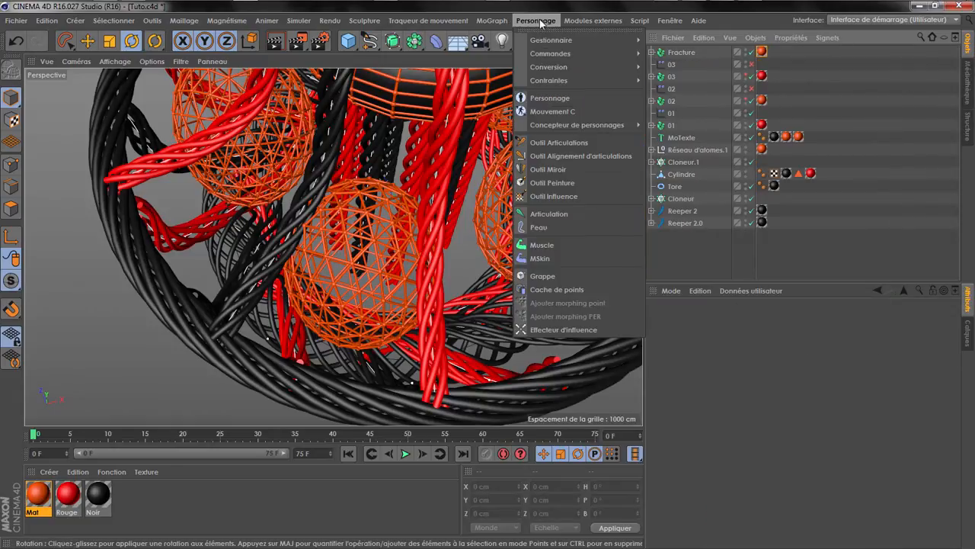
mouse_move(491, 21)
click(533, 159)
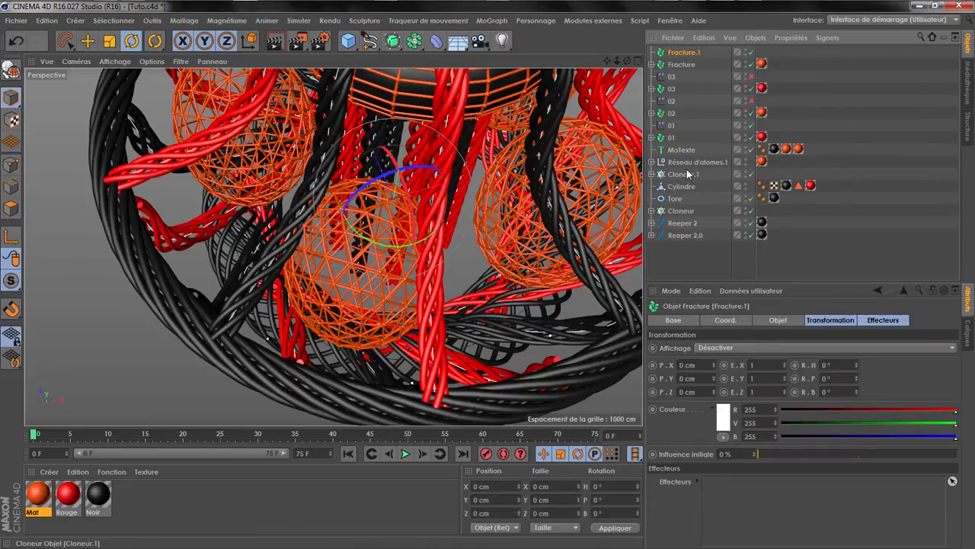
drag(687, 159, 678, 55)
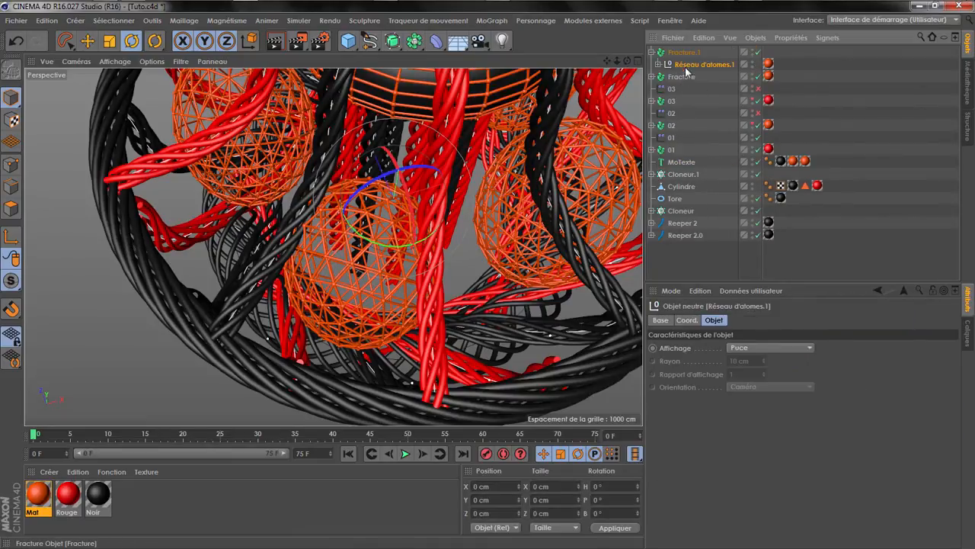
- Move the Mat texture from Réseau d'atomes.1 to Fracture.1 and remove the null parent while keeping its pieces
right_click(690, 66)
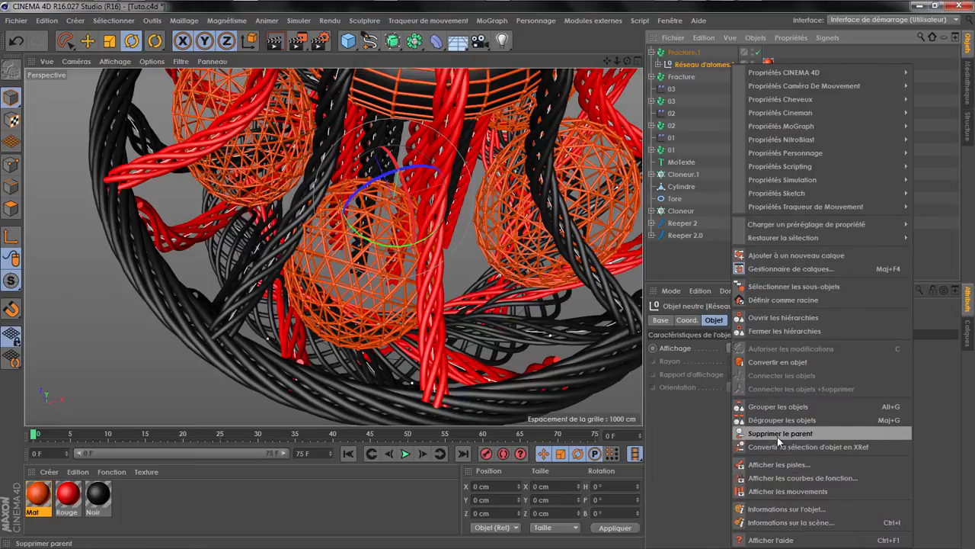
click(687, 81)
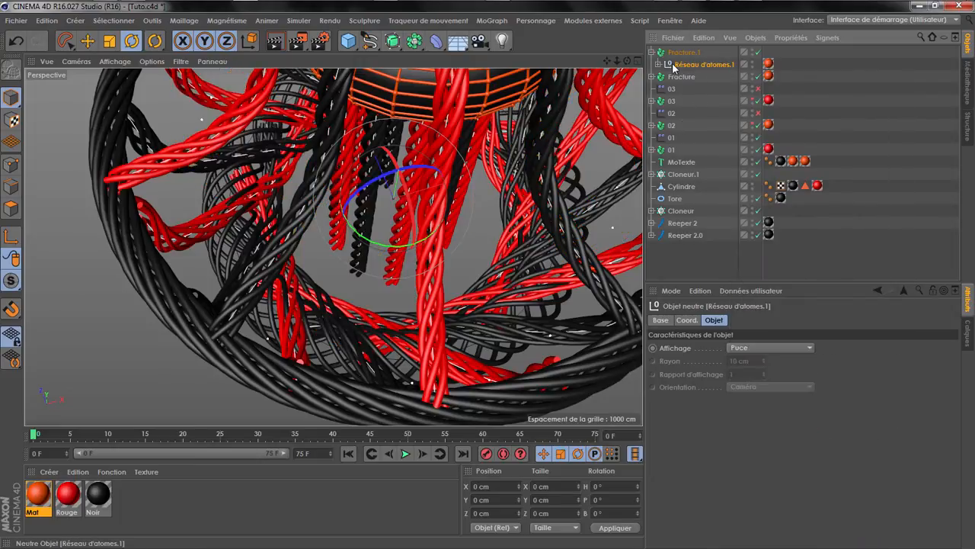
click(535, 21)
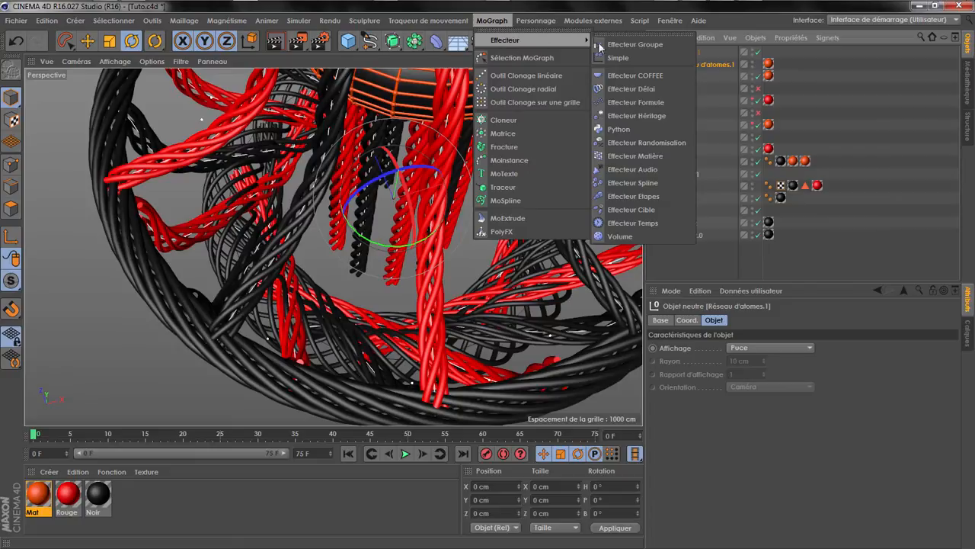
click(721, 69)
drag(768, 63, 768, 51)
click(689, 66)
right_click(689, 65)
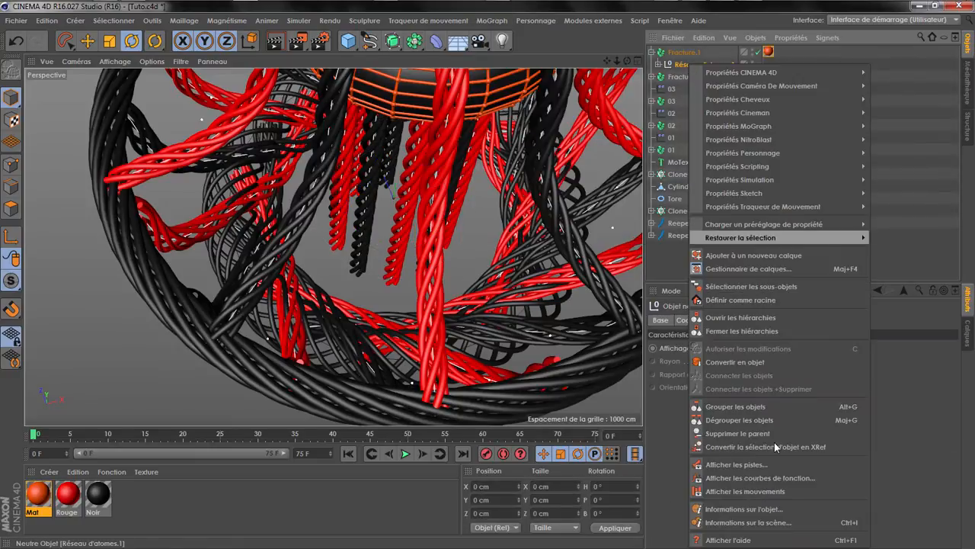
click(738, 429)
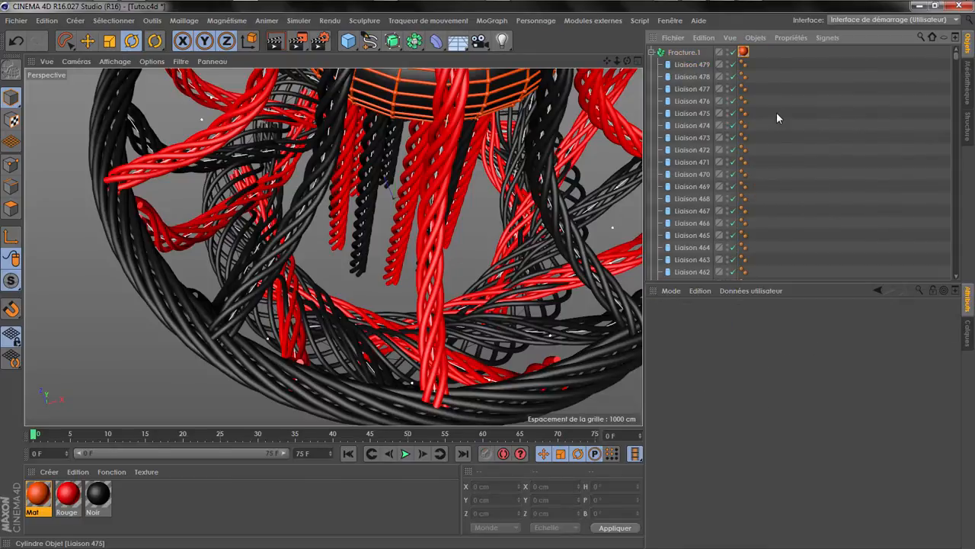
click(652, 52)
- Add a Randomisation effector to Fracture.1, which holds the sphere lattice pieces
drag(617, 62, 655, 61)
click(681, 67)
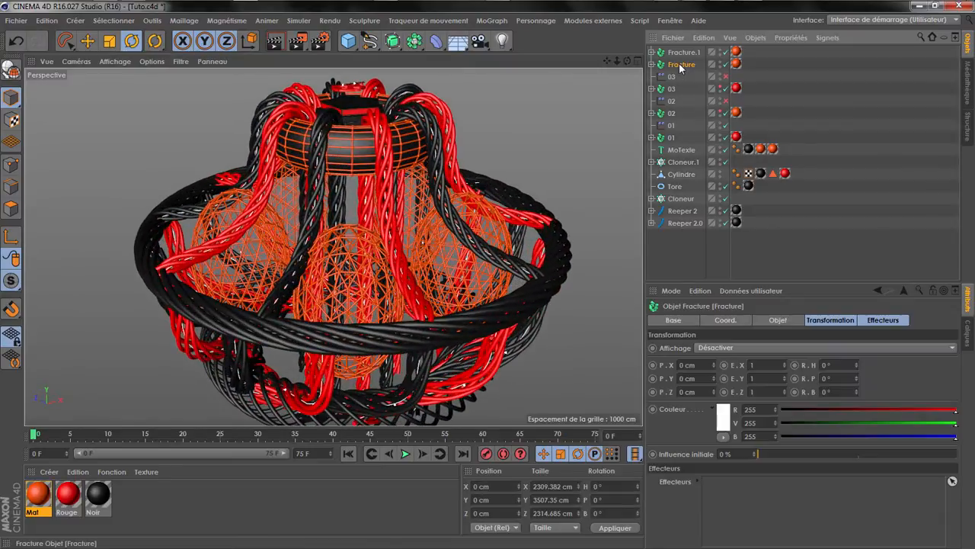
click(684, 54)
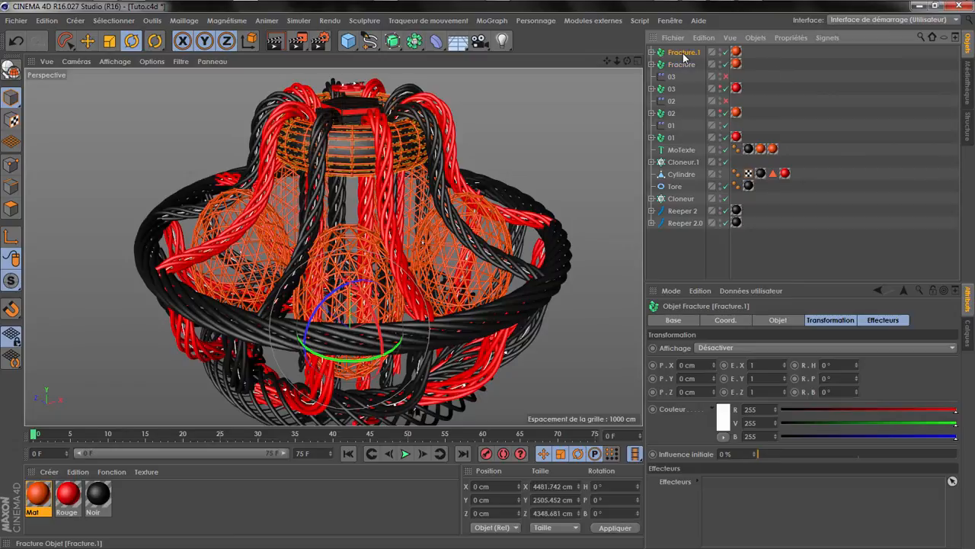
click(491, 20)
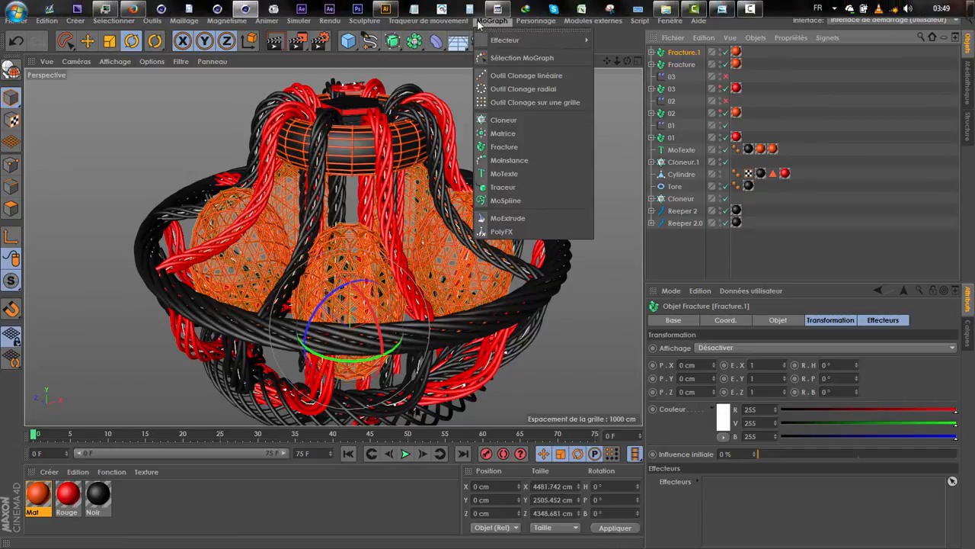
mouse_move(525, 41)
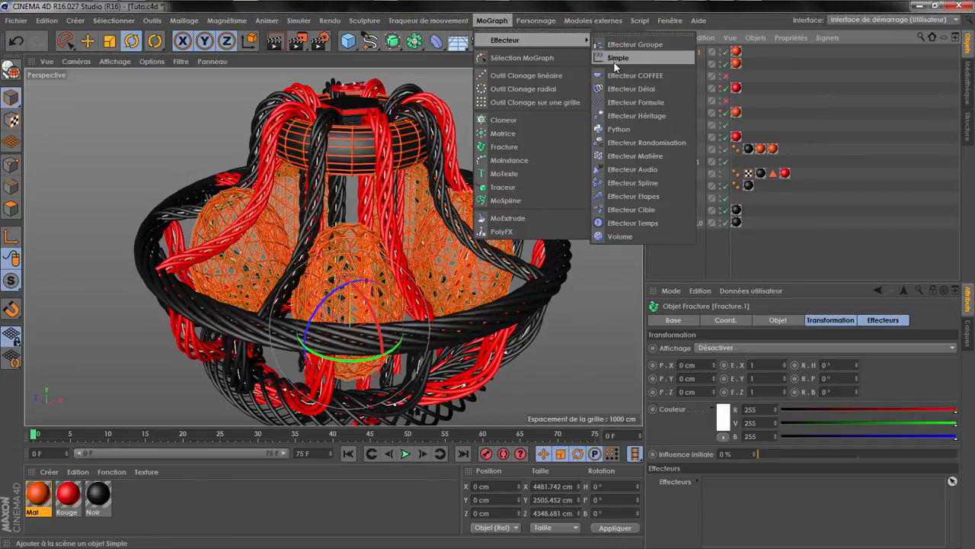
click(638, 143)
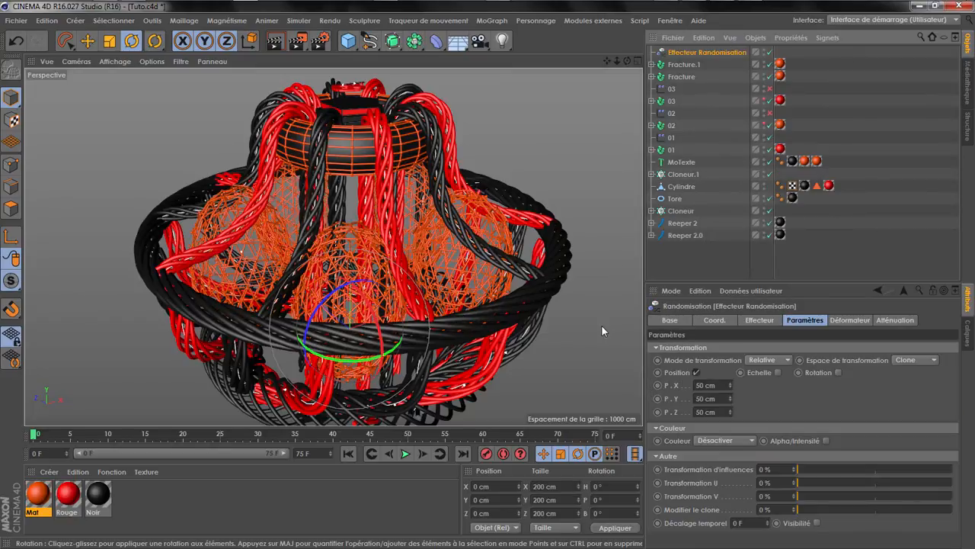
- Set the Randomisation effector's position offsets to 2000 cm in X, 2000 cm in Y and 200 cm in Z
drag(729, 386, 585, 387)
text(200)
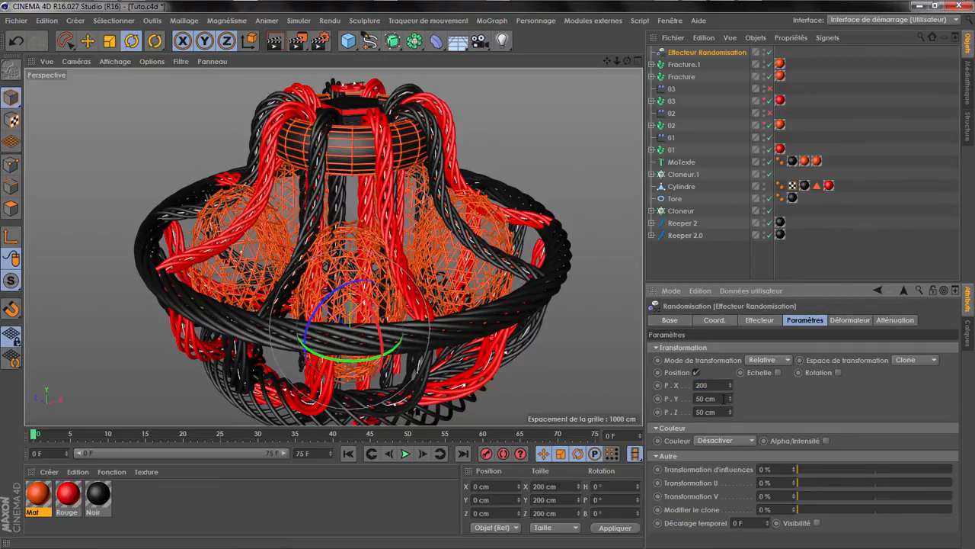
key(Tab)
text(2000)
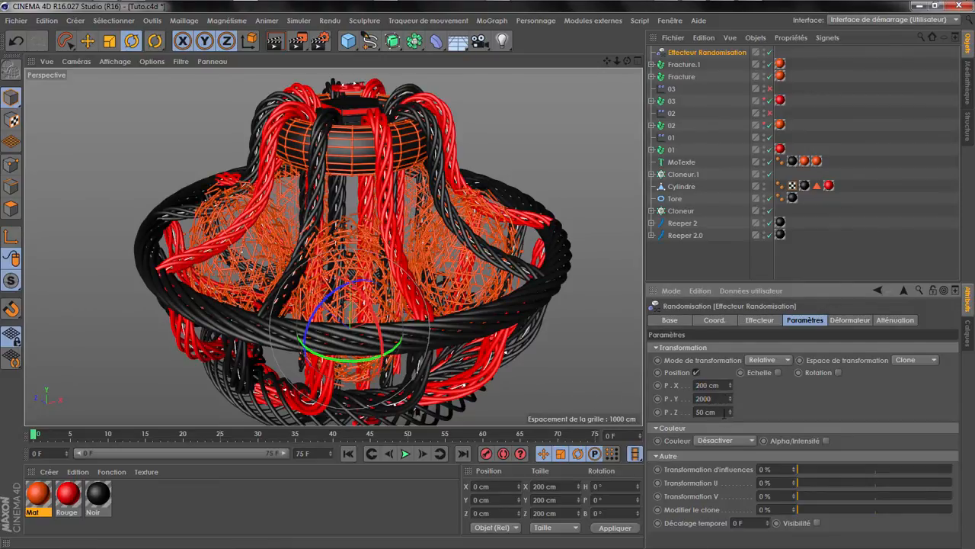
key(Tab)
text(200)
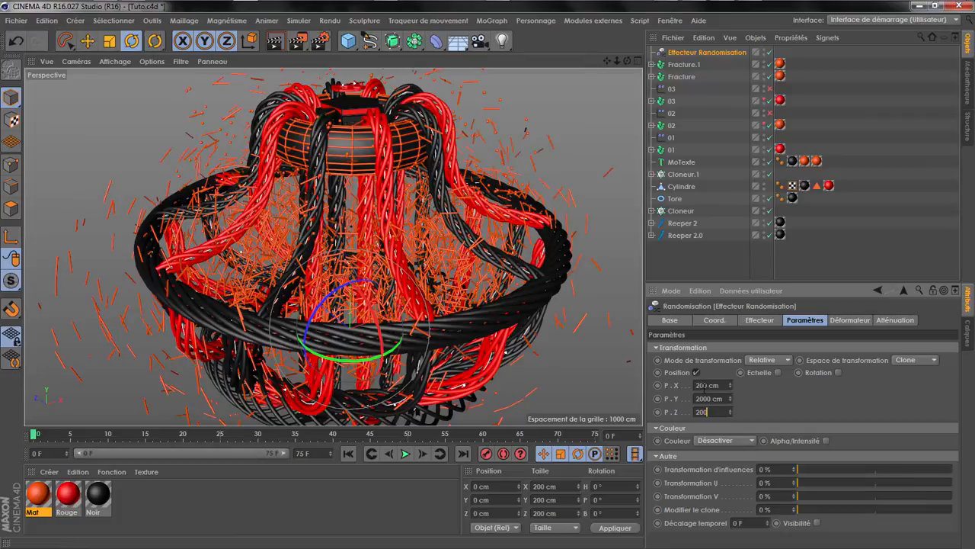
click(699, 385)
text(0)
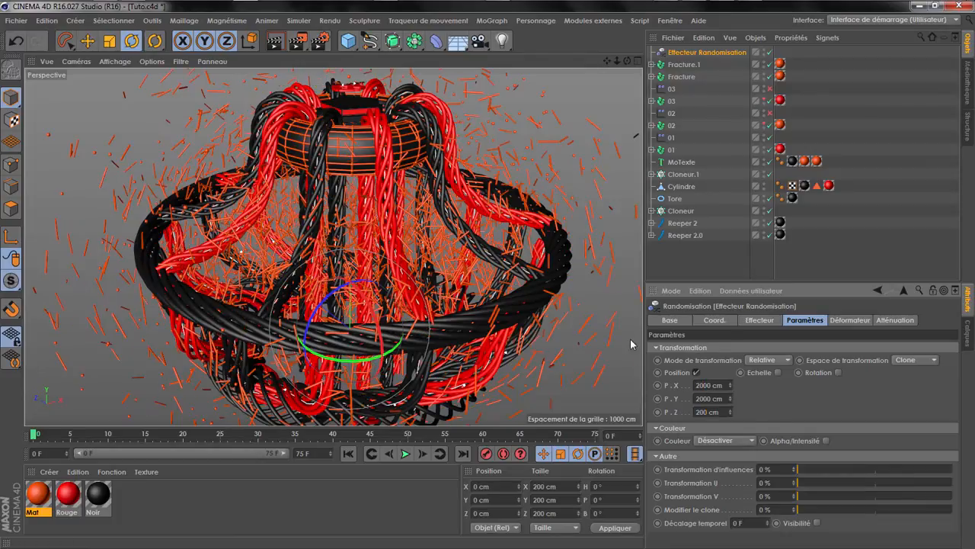
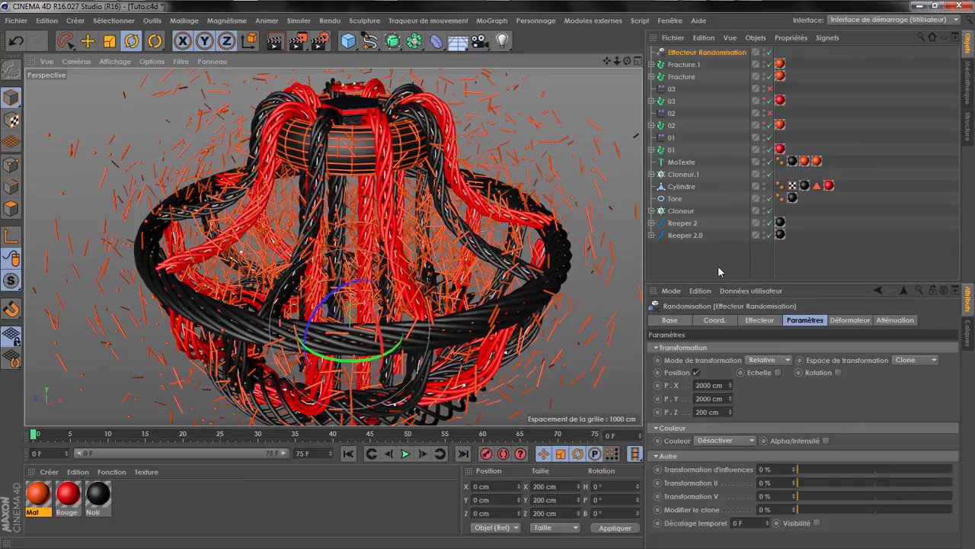
- Enable rotation on the Randomisation effector and set its heading (R.H) to 360°
click(838, 372)
text(3)
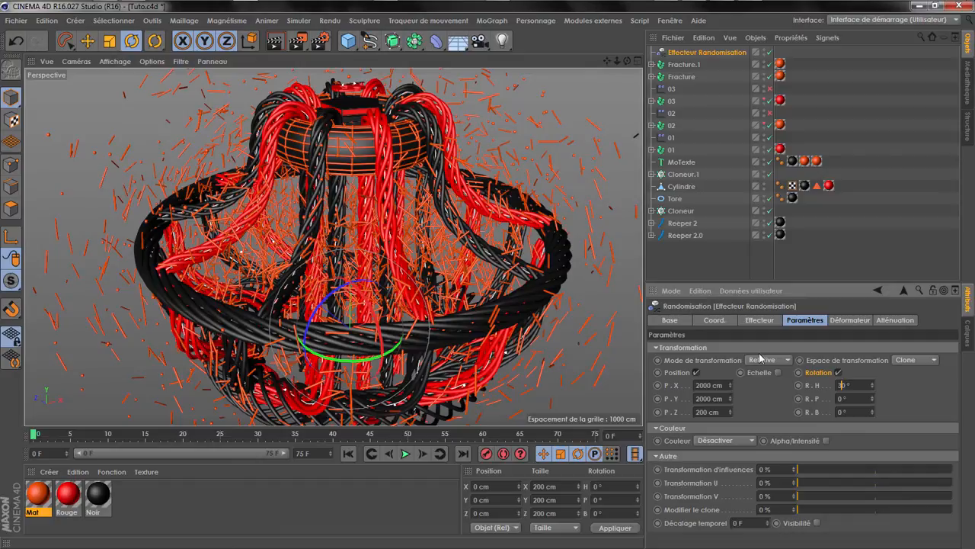
key(Return)
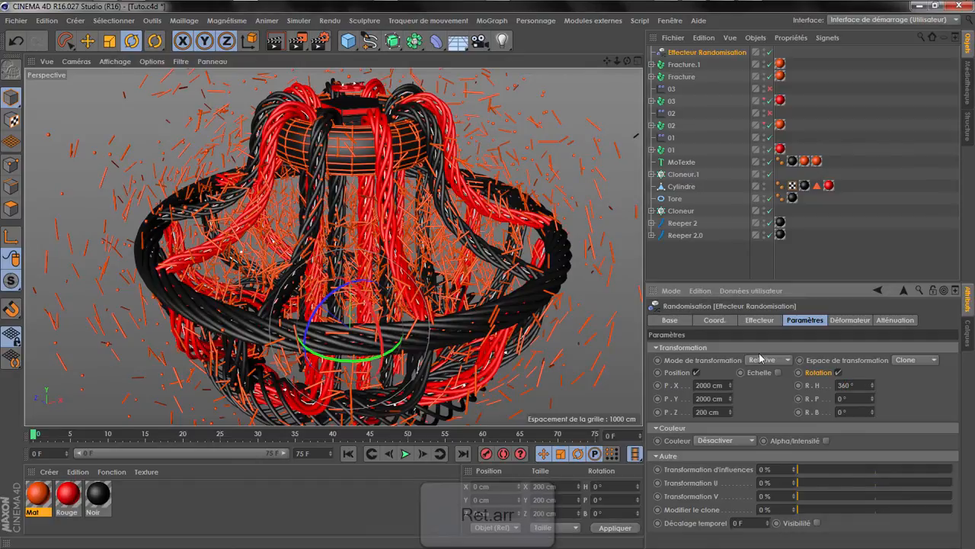
- Set the Randomisation effector's pitch (R.P) and bank (R.B) rotation to 360° each
key(Tab)
text(360)
key(Tab)
text(3)
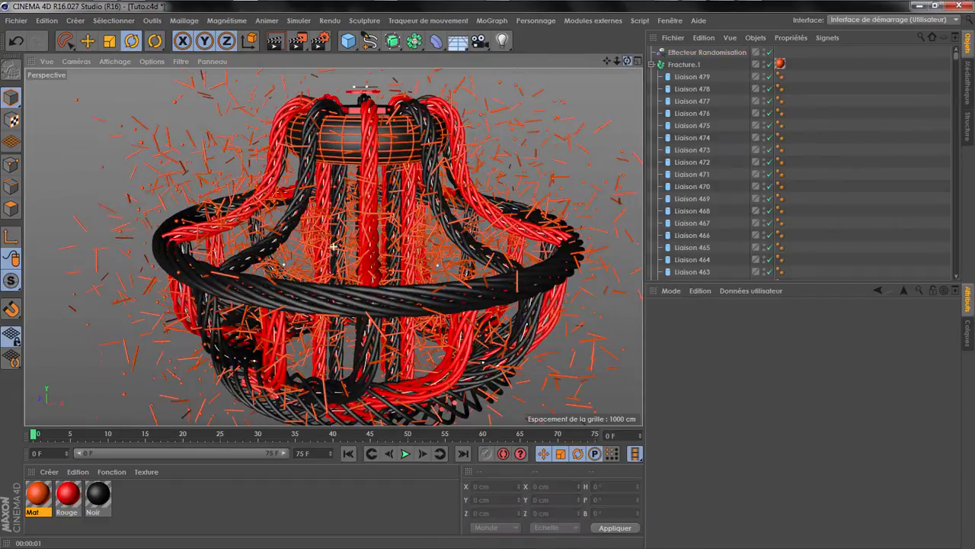
- Set the perspective view's level of detail to low (Faible)
drag(627, 61, 160, 77)
click(152, 62)
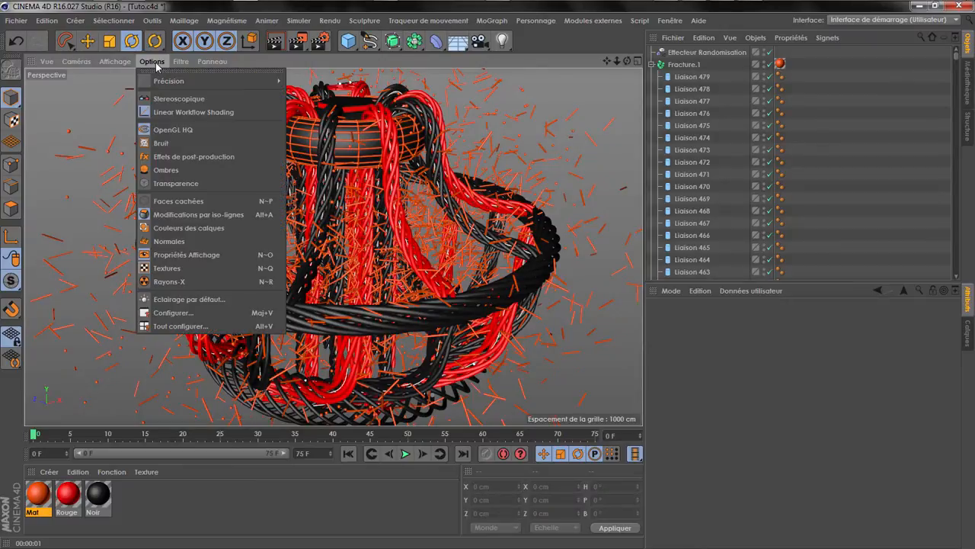
mouse_move(167, 84)
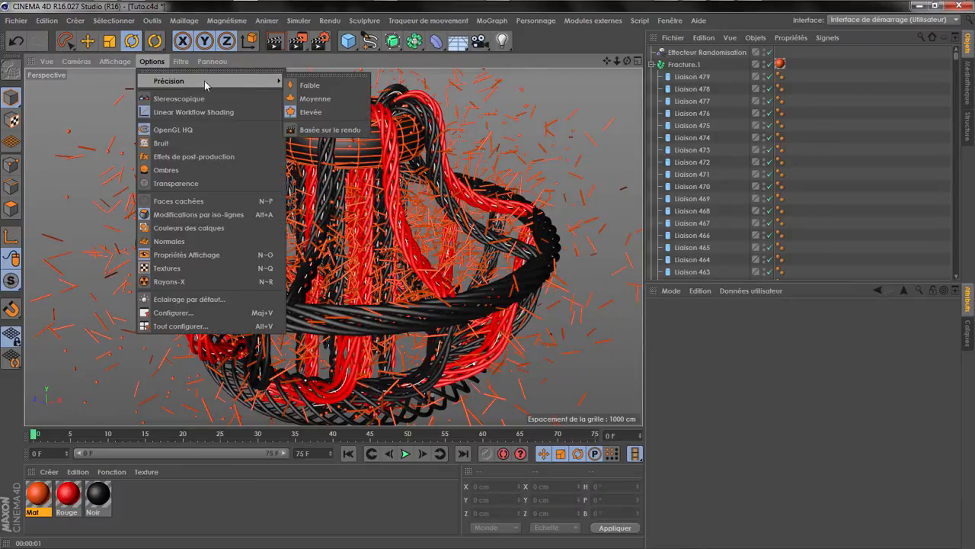
click(328, 90)
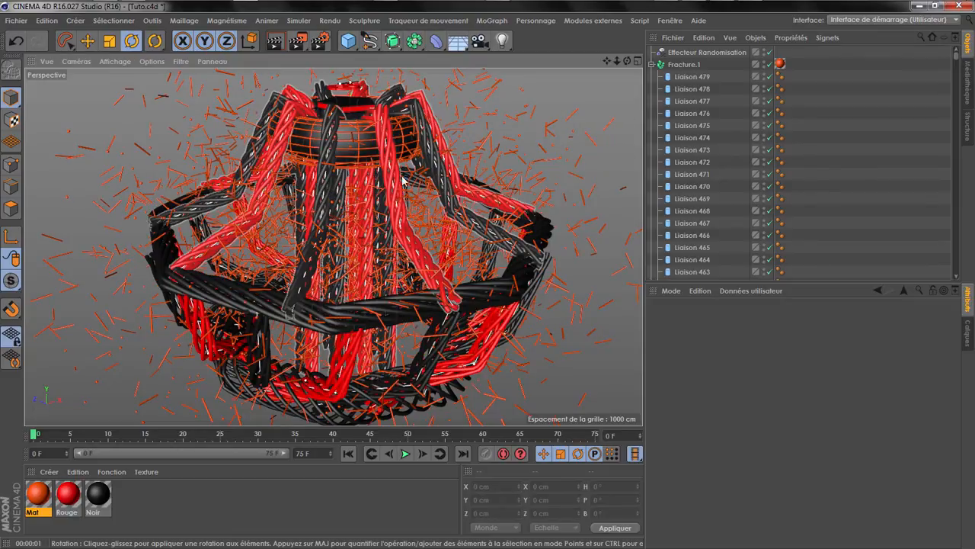
- Give the Randomisation effector a linear (Linéaire) falloff shape oriented along +Y
drag(627, 61, 487, 326)
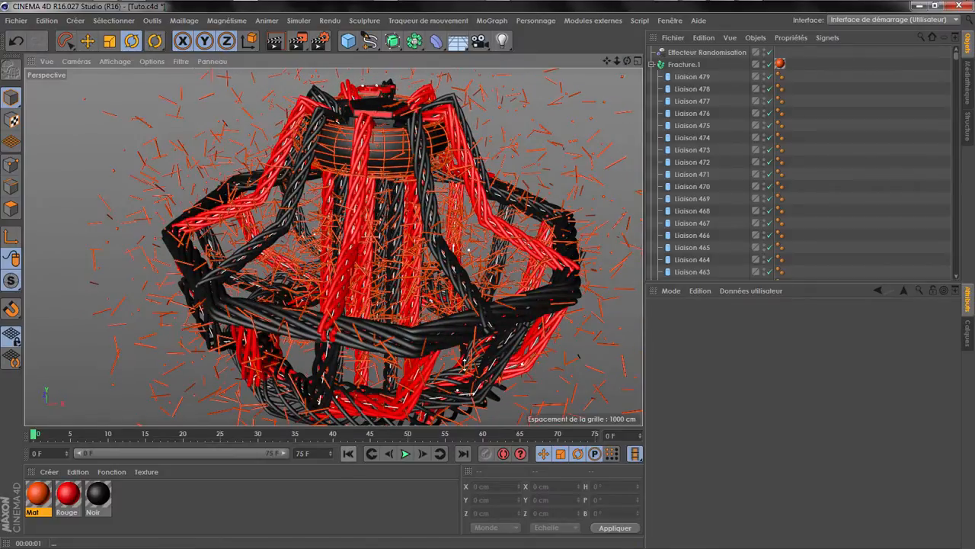
click(695, 53)
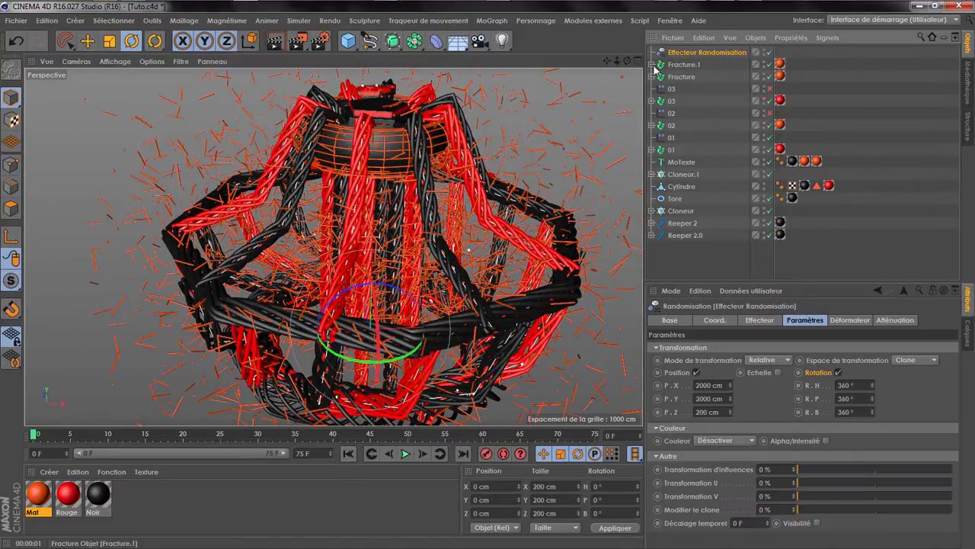
click(881, 321)
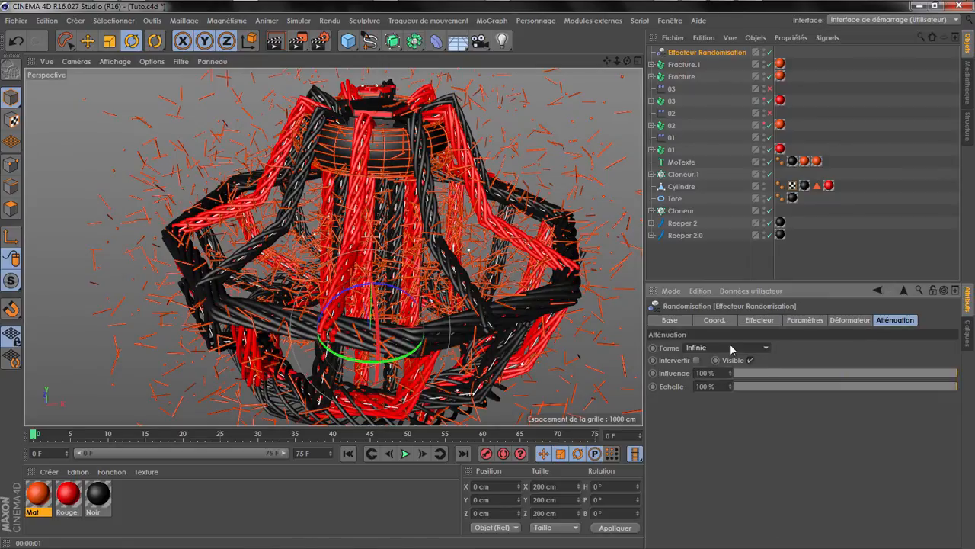
click(730, 347)
click(709, 444)
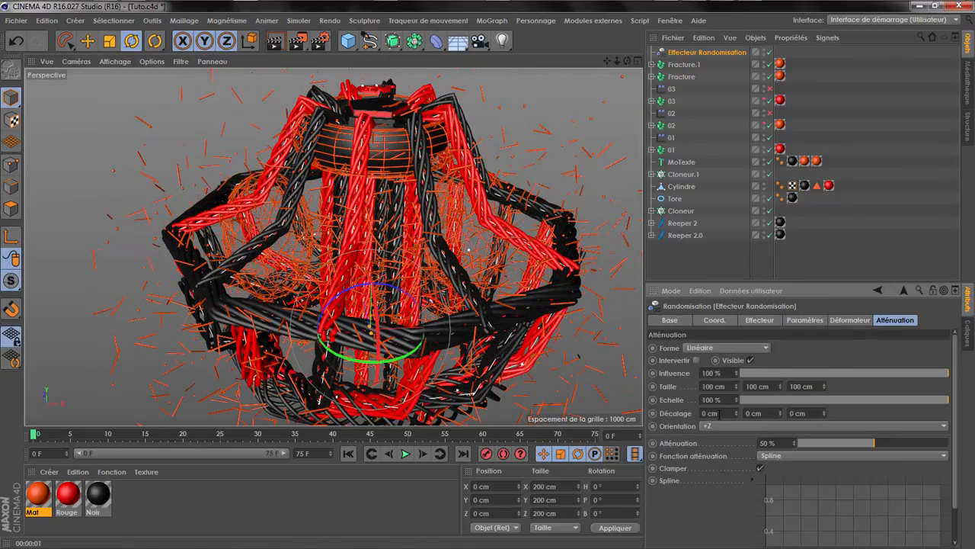
click(727, 426)
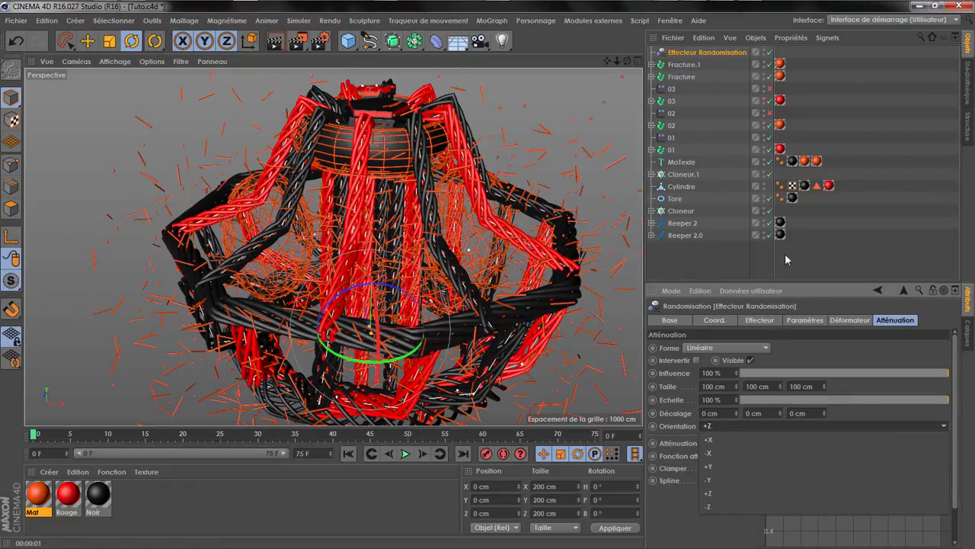
click(709, 467)
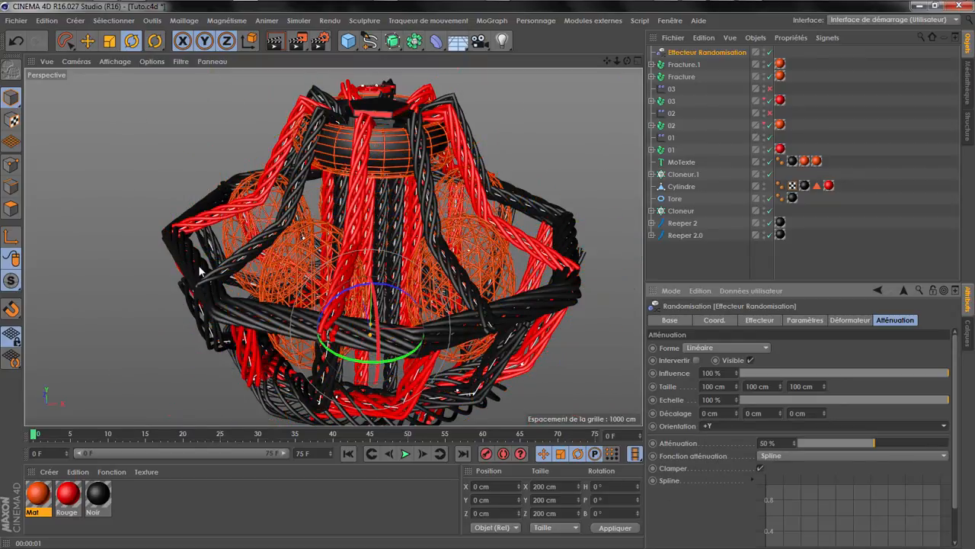
- Move the Randomisation effector up along the Y axis to about 1065 cm
click(88, 41)
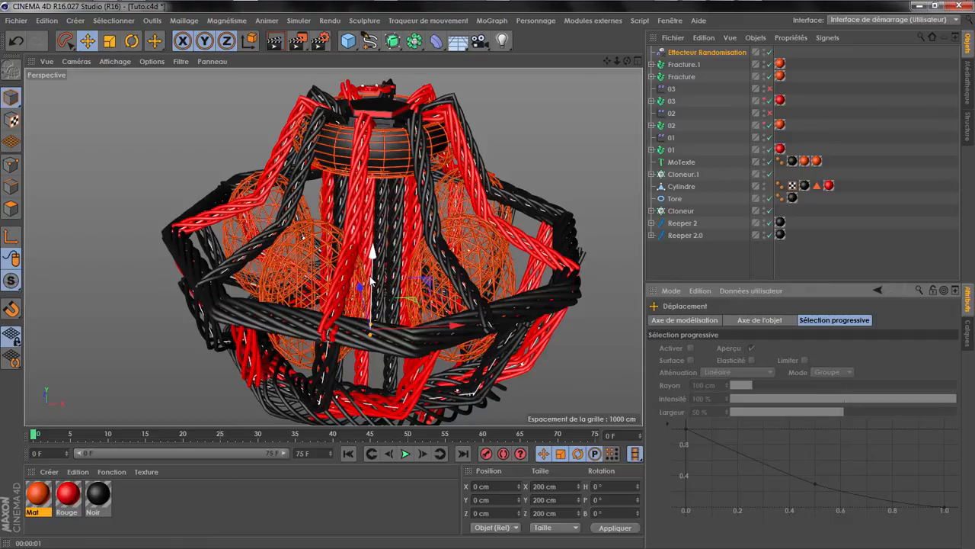
drag(374, 263, 373, 226)
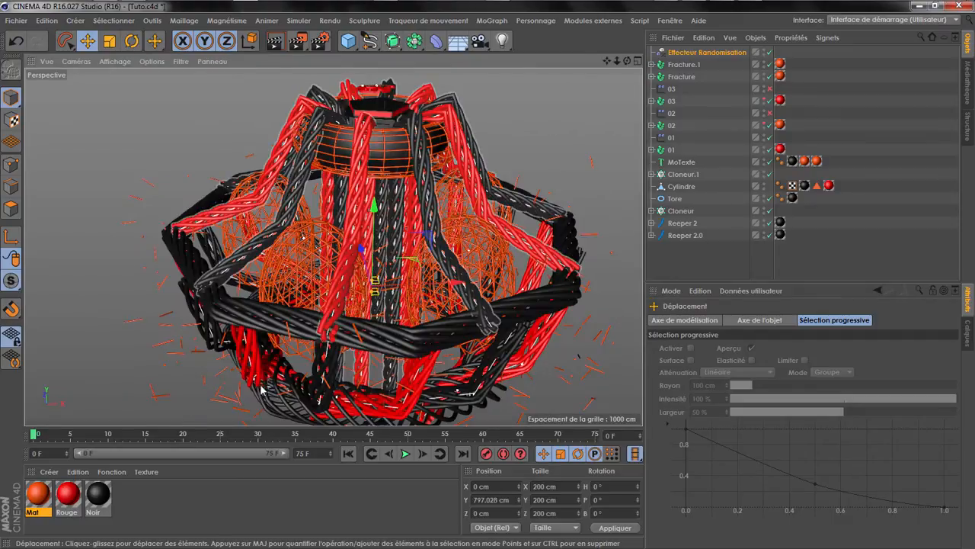
mouse_move(627, 61)
mouse_down()
mouse_move(670, 52)
mouse_move(637, 66)
mouse_up()
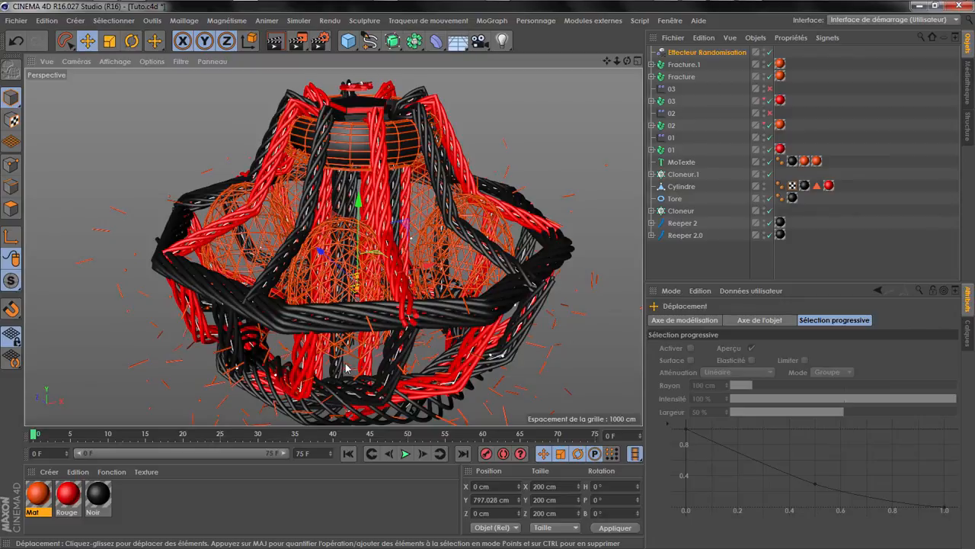
drag(358, 217, 655, 57)
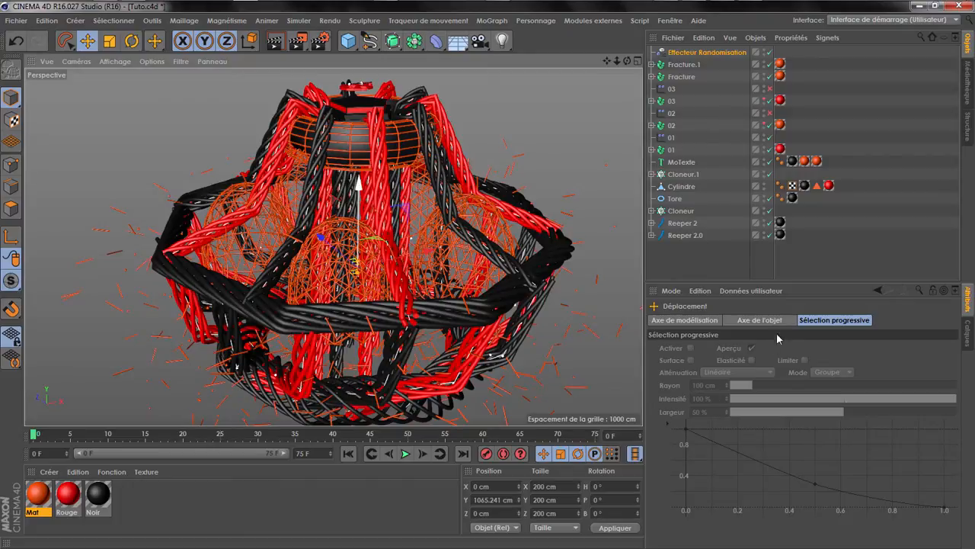
- Try the -Y orientation for the Randomisation effector's falloff and return it to +Y
click(743, 425)
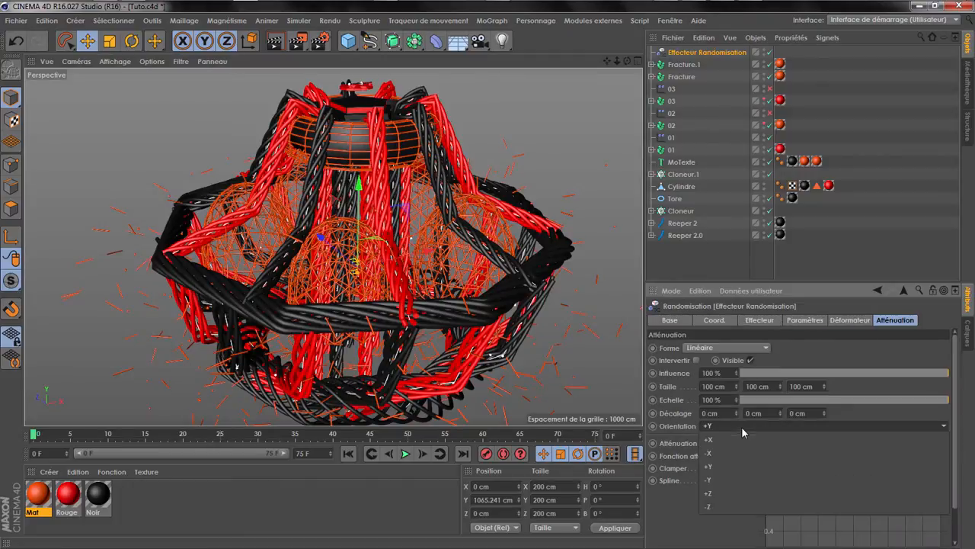
click(716, 482)
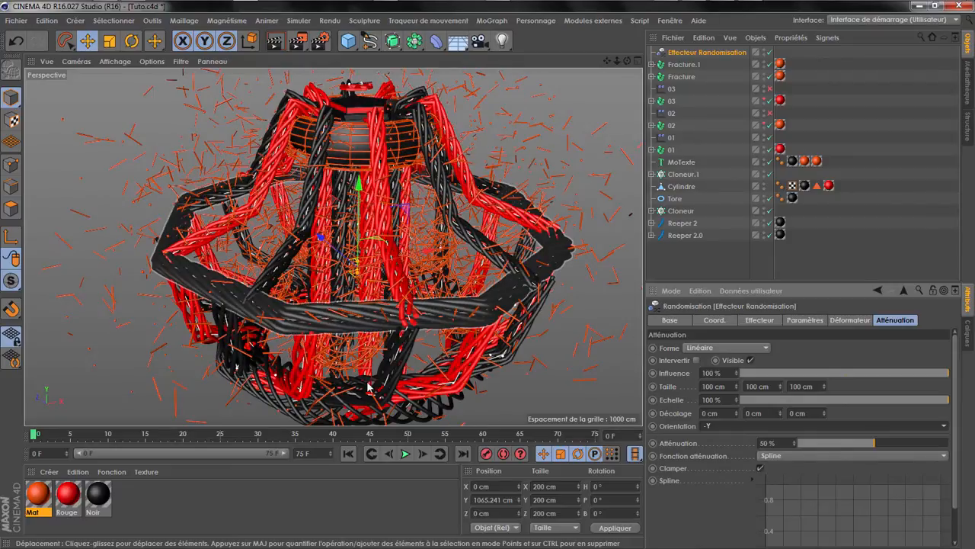
click(726, 426)
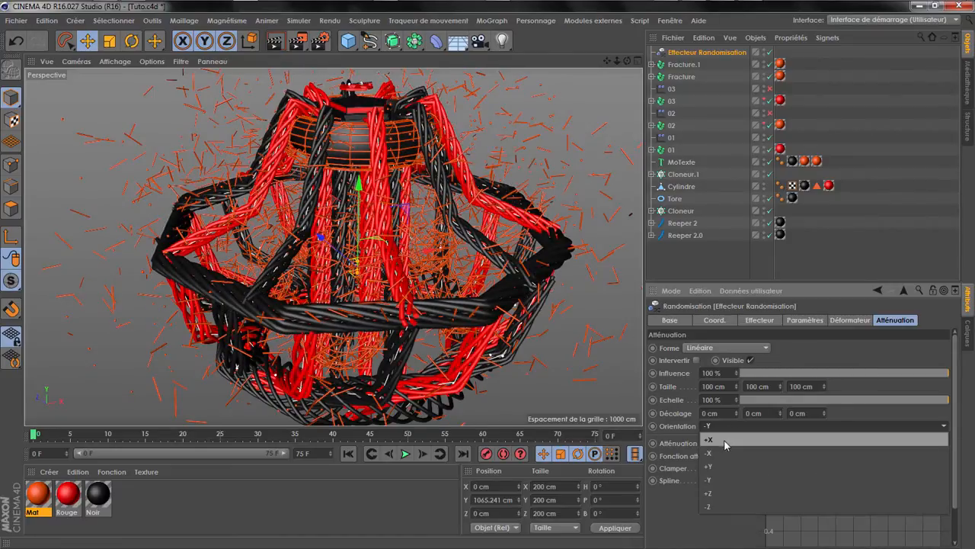
click(717, 466)
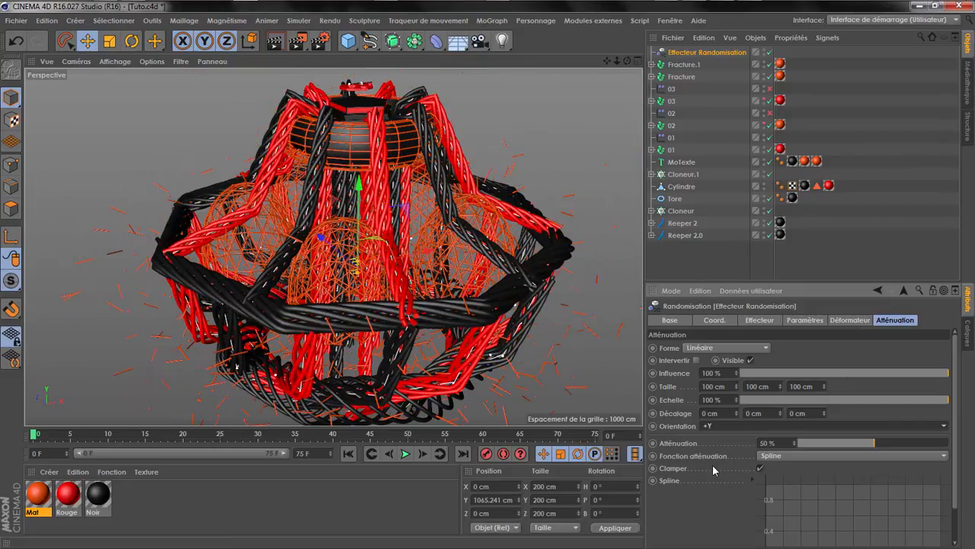
- Set the Randomisation effector's falloff (Atténuation) to 100% and its falloff size in Y to 300 cm
drag(883, 447, 974, 451)
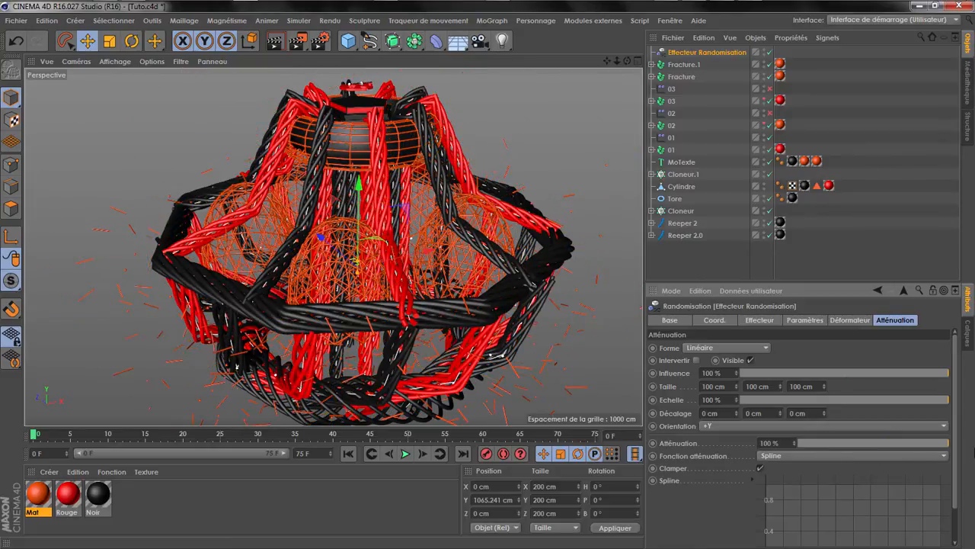
double_click(772, 386)
text(300)
key(Return)
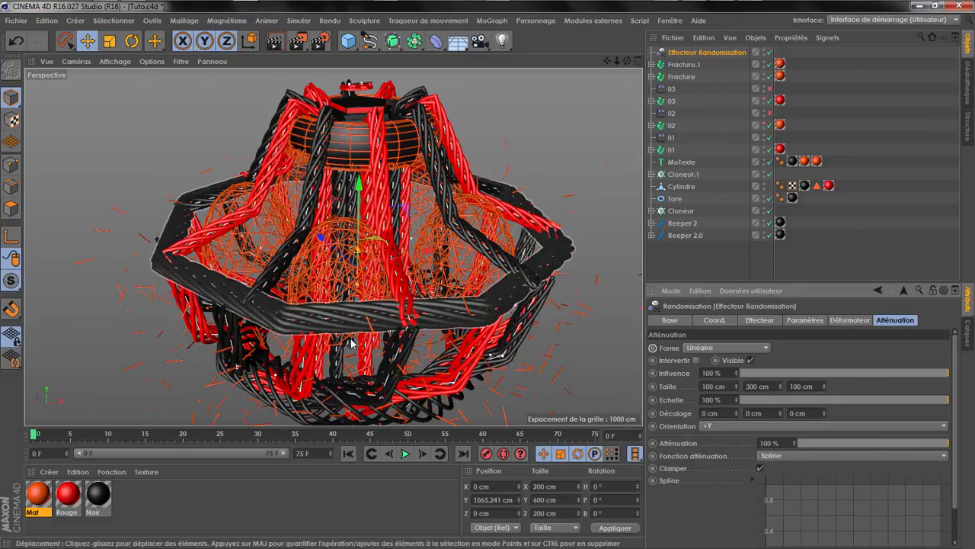
- Raise the Randomisation effector along Y to about 2531 cm so that it scatters the lattice pieces
drag(608, 61, 459, 117)
drag(374, 157, 378, 52)
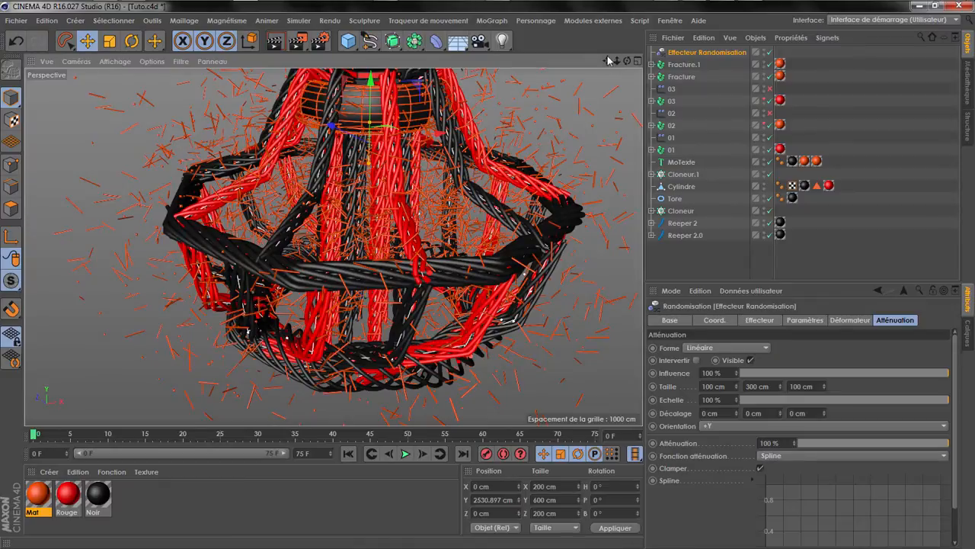
- Set the perspective view's level of detail to high (Elevée) for a close view of the cables
drag(608, 61, 602, 3)
drag(617, 61, 709, 61)
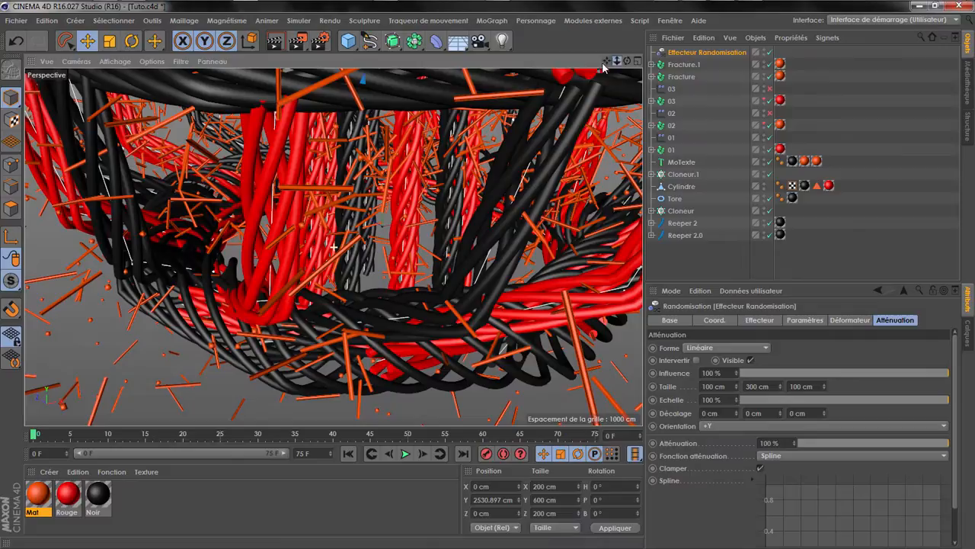
click(152, 61)
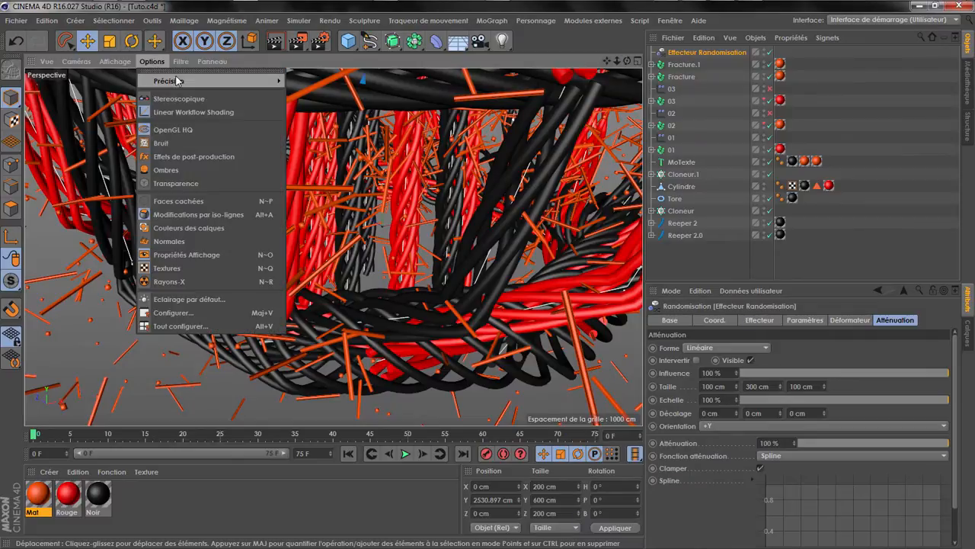
mouse_move(251, 80)
click(345, 112)
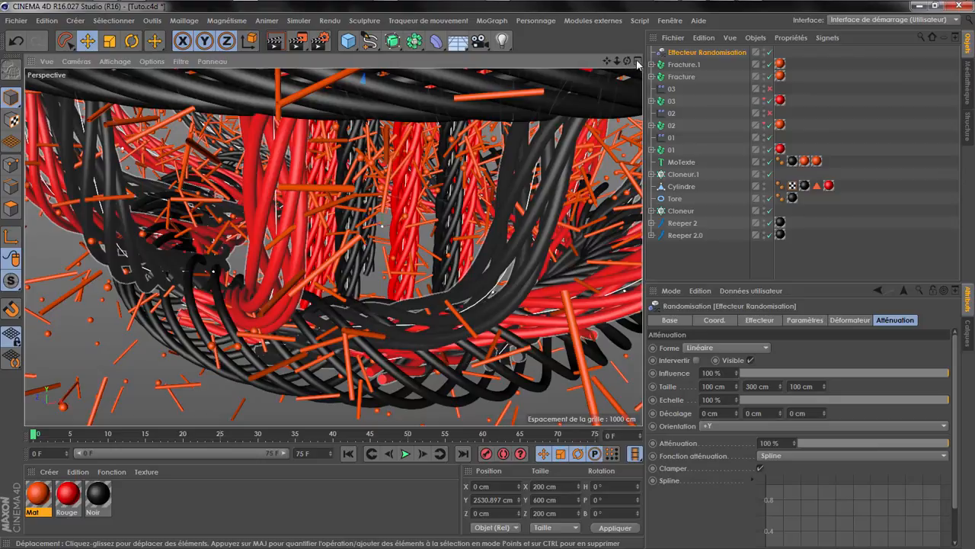
- Add a camera from a close view of the lower cables and scattered pieces
drag(626, 61, 592, 63)
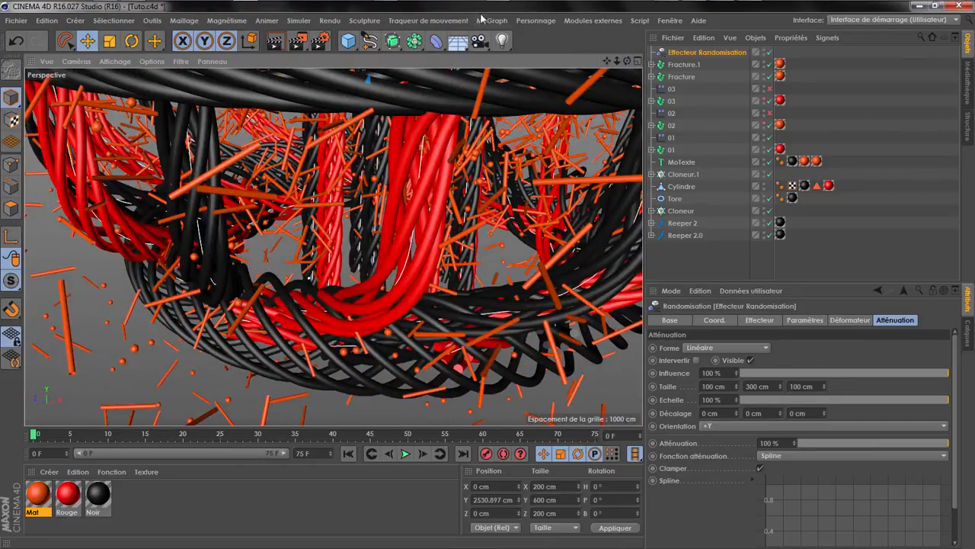
scroll(602, 158, up, 5)
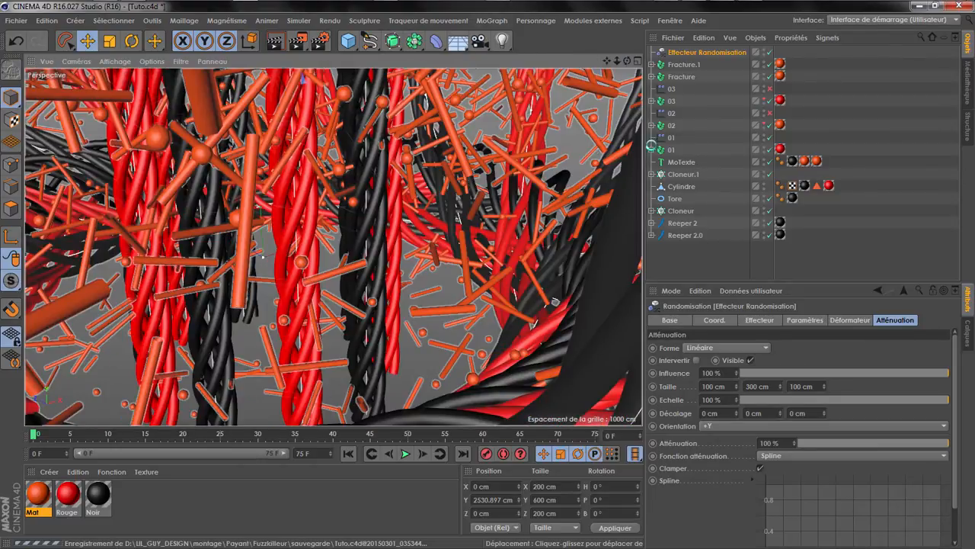
drag(617, 61, 529, 62)
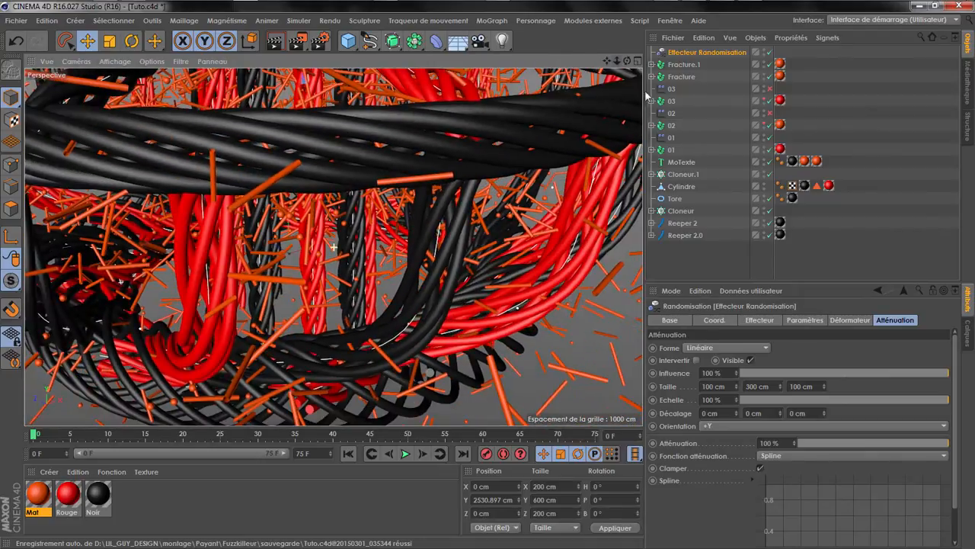
click(479, 40)
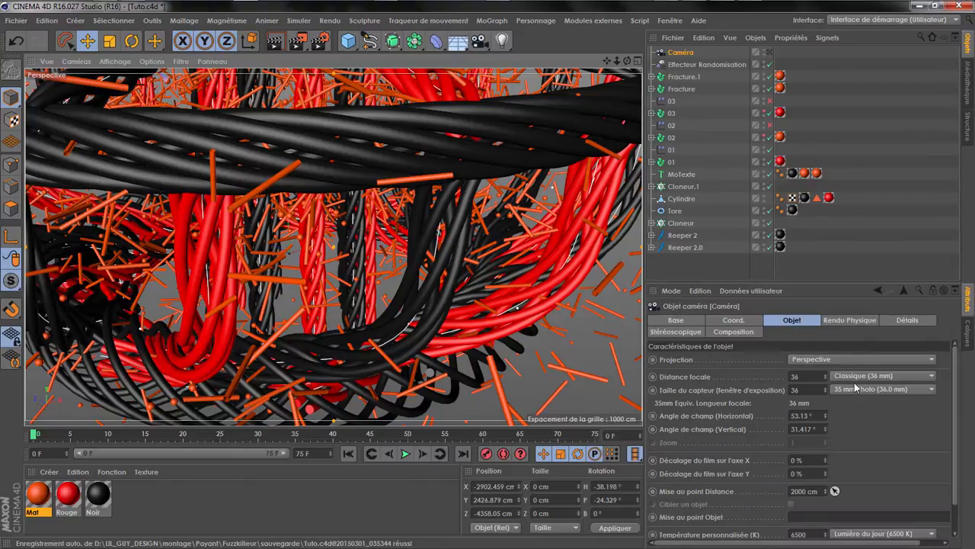
- Try the Super grand angle (15 mm) and Grand angle (25 mm) focal length presets on the new camera
click(855, 376)
click(858, 402)
click(855, 375)
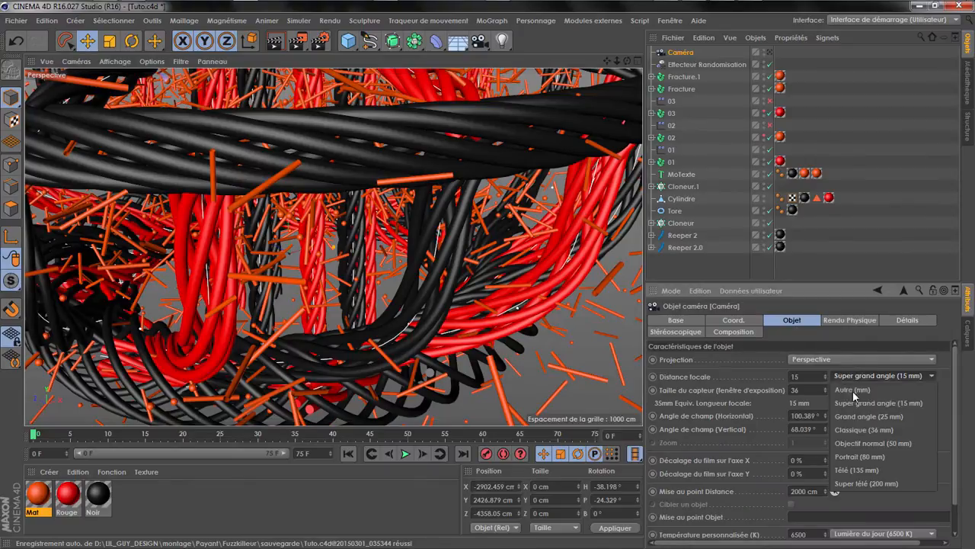
click(869, 416)
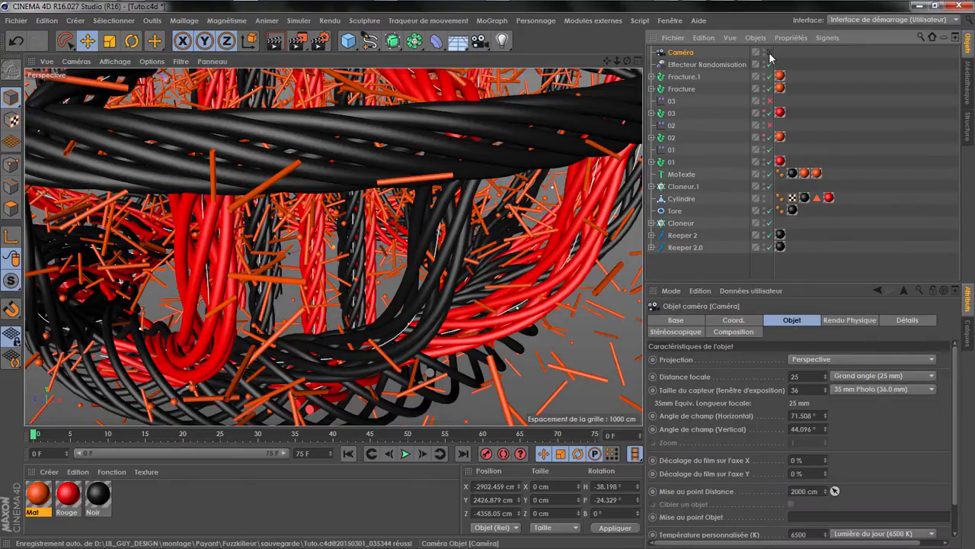
- Look through the camera with a Super grand angle (15 mm) lens and position it beside the cable ring at about X -2442, Y 1695, Z -3229 cm
click(770, 53)
drag(627, 60, 642, 12)
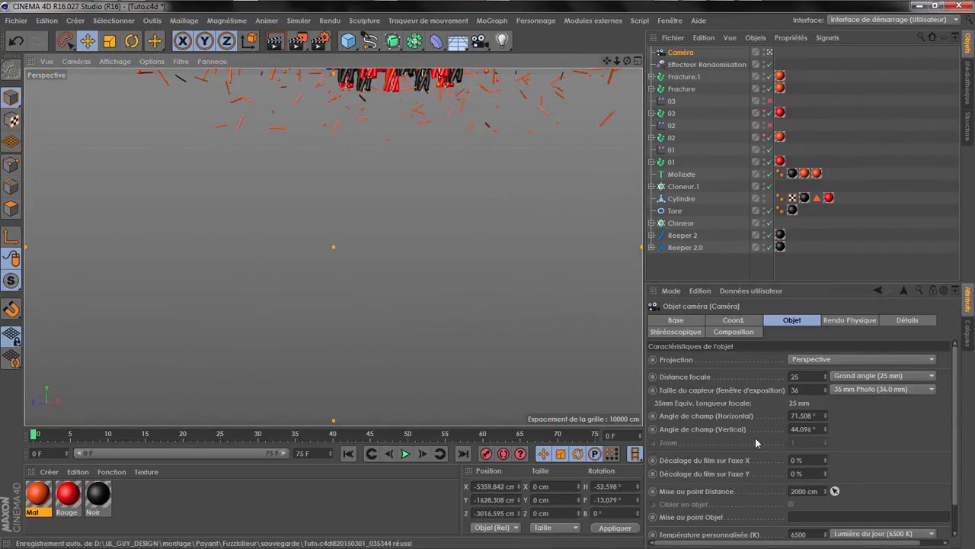
click(846, 375)
click(852, 392)
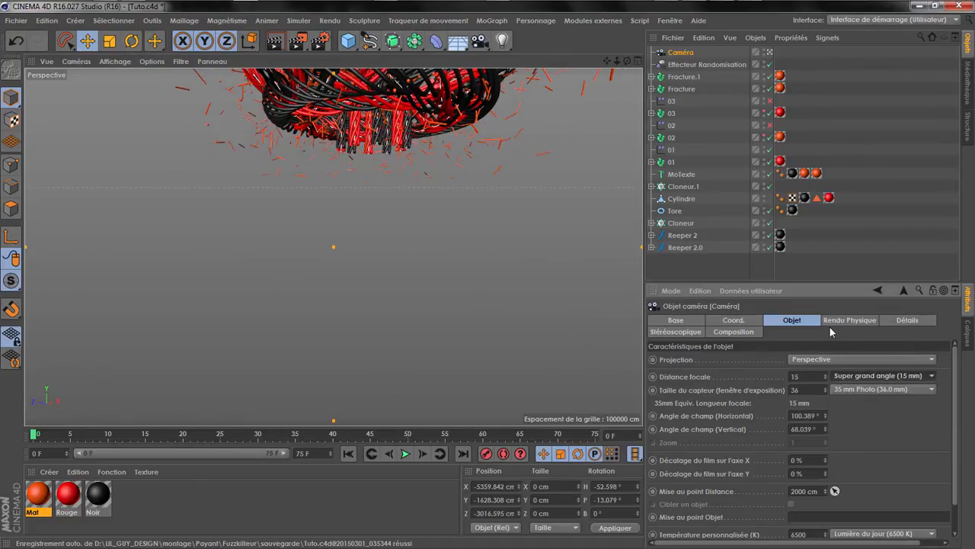
mouse_move(608, 62)
mouse_down()
mouse_move(333, 246)
mouse_move(618, 61)
mouse_move(333, 246)
mouse_move(617, 62)
mouse_move(333, 246)
mouse_move(607, 61)
mouse_up()
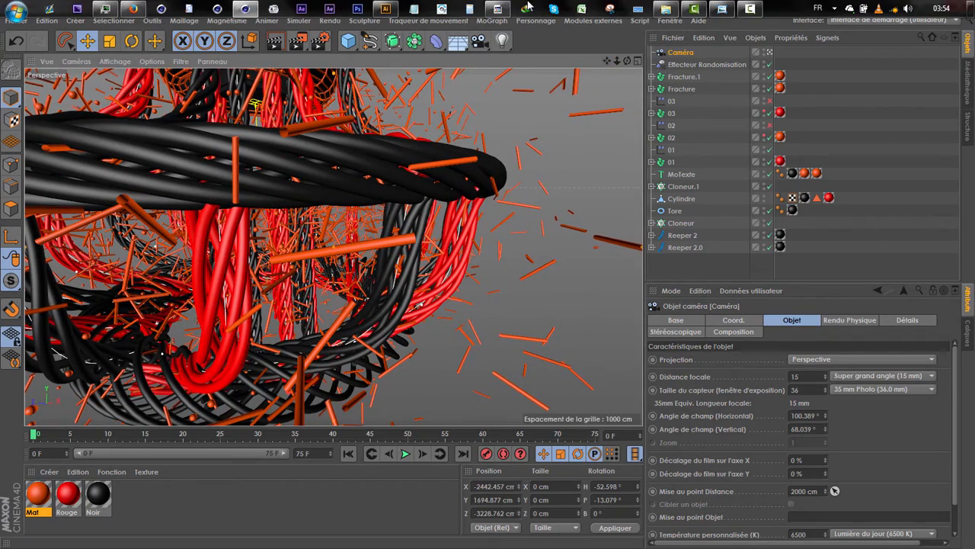
- Switch to VLC and play the reference video 075-Fuzzkilleur.mp4 to compare its camera framing
click(529, 6)
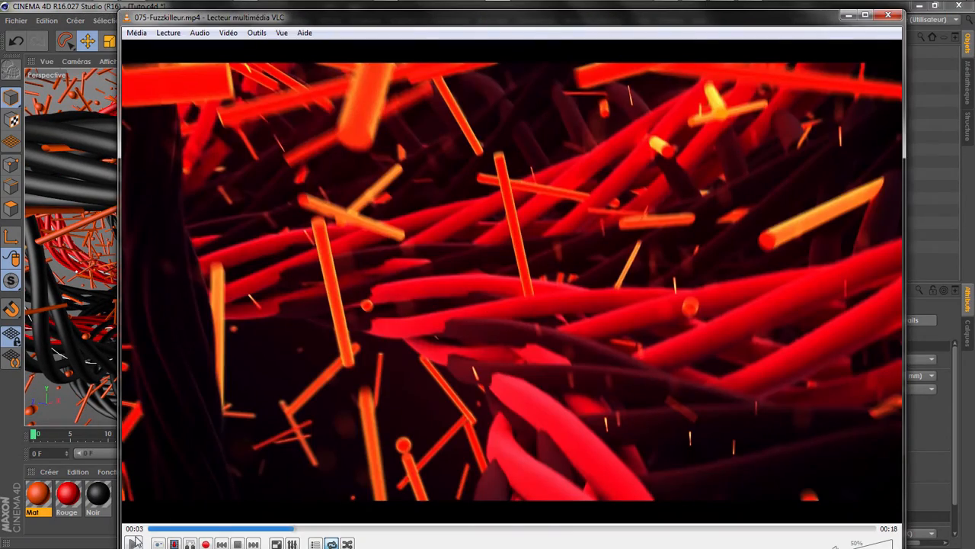
click(134, 542)
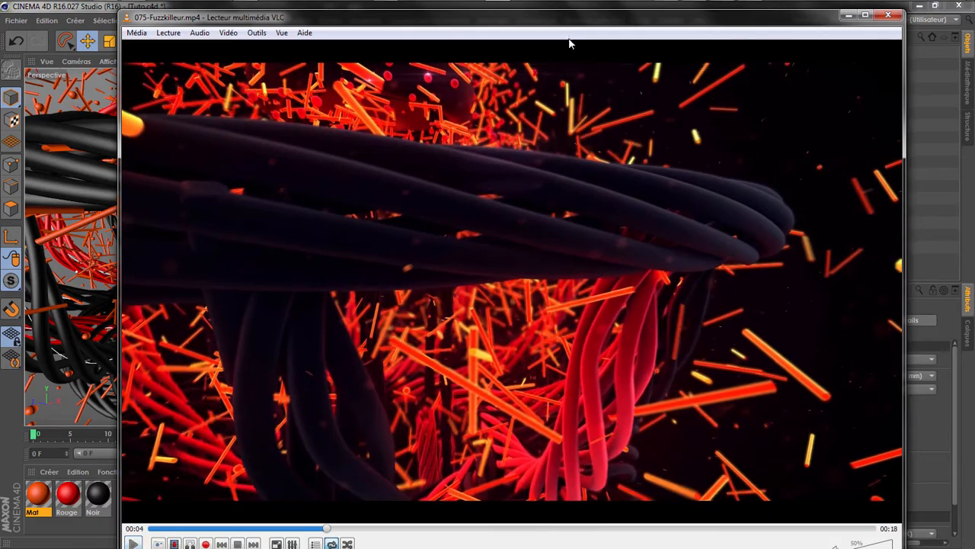
- Switch back to Cinema 4D and disable the Effecteur Randomisation
drag(572, 26, 891, 186)
drag(907, 325, 646, 365)
drag(625, 401, 689, 542)
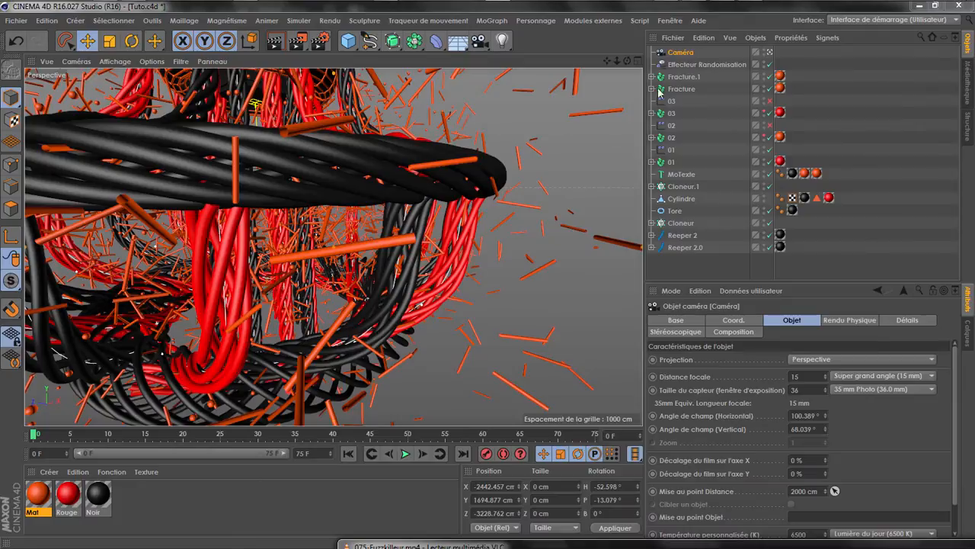
drag(617, 61, 614, 123)
click(770, 65)
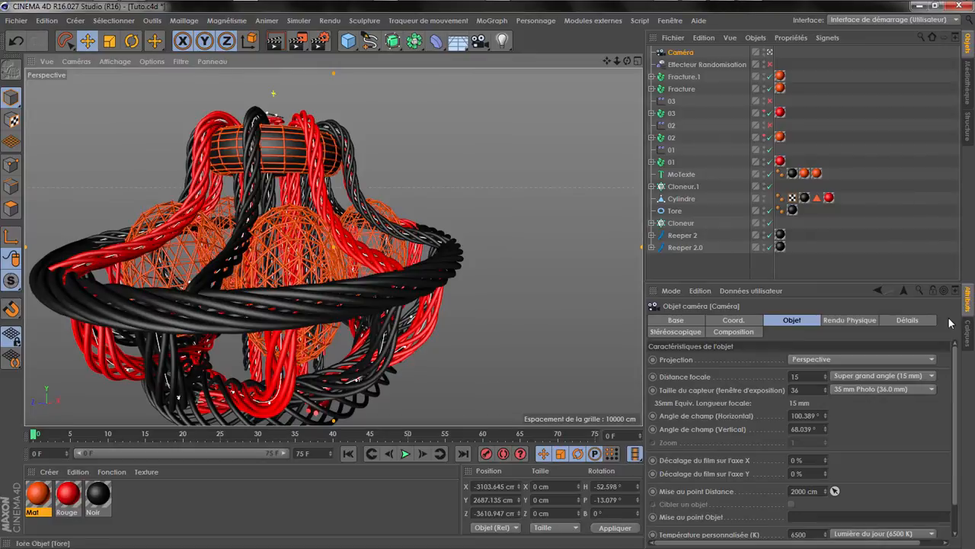
drag(606, 61, 609, 99)
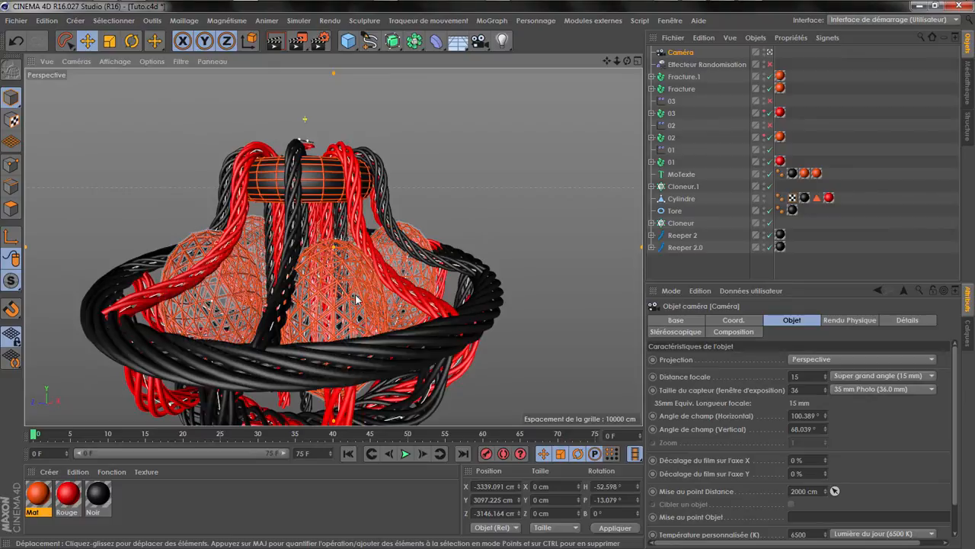
- Assign Fracture and Fracture.1 to a new layer and hide that layer from the viewport and the object manager
click(972, 340)
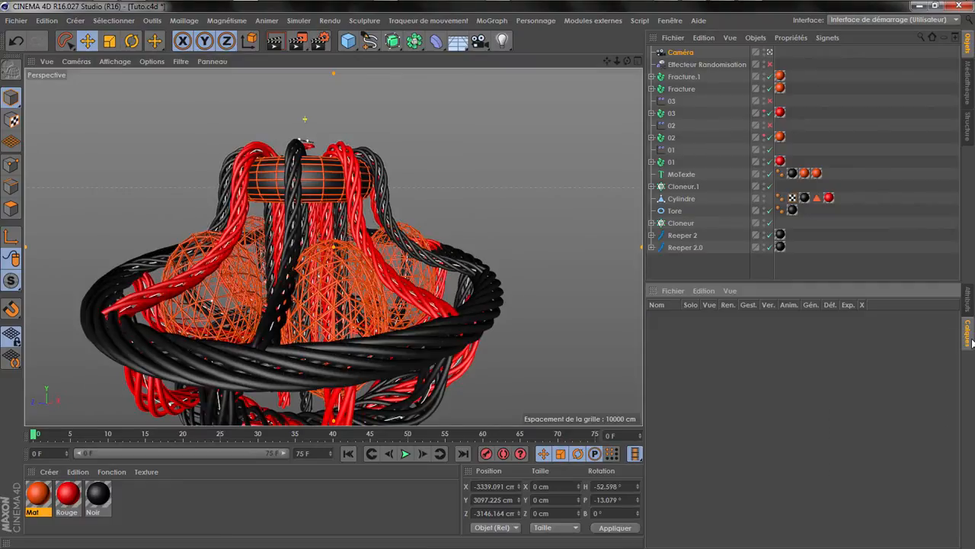
right_click(666, 304)
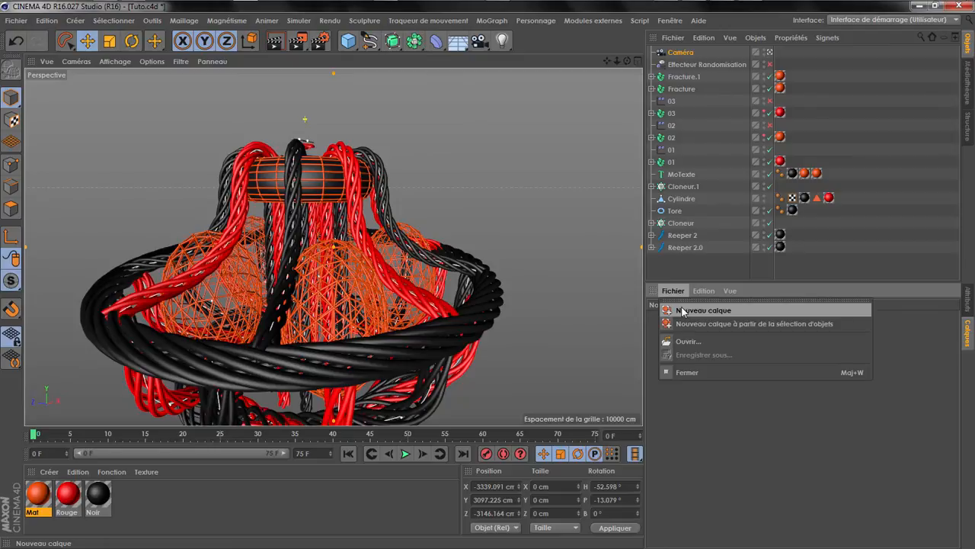
click(686, 311)
drag(704, 89, 696, 317)
click(727, 315)
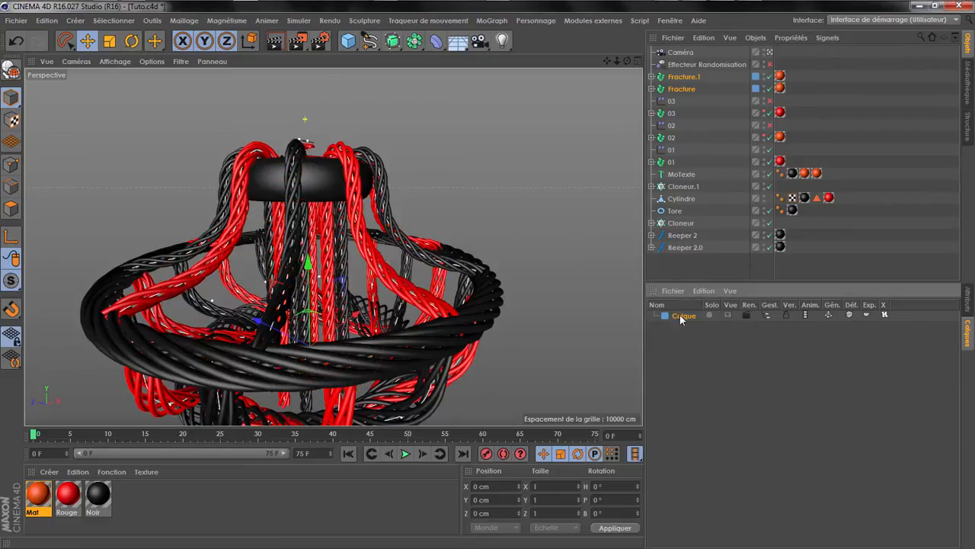
click(765, 314)
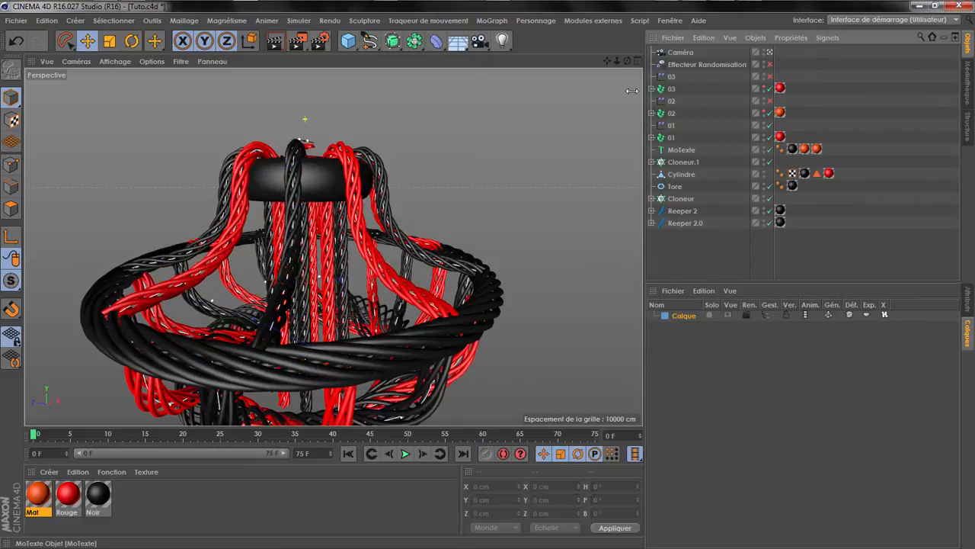
drag(626, 62, 619, 95)
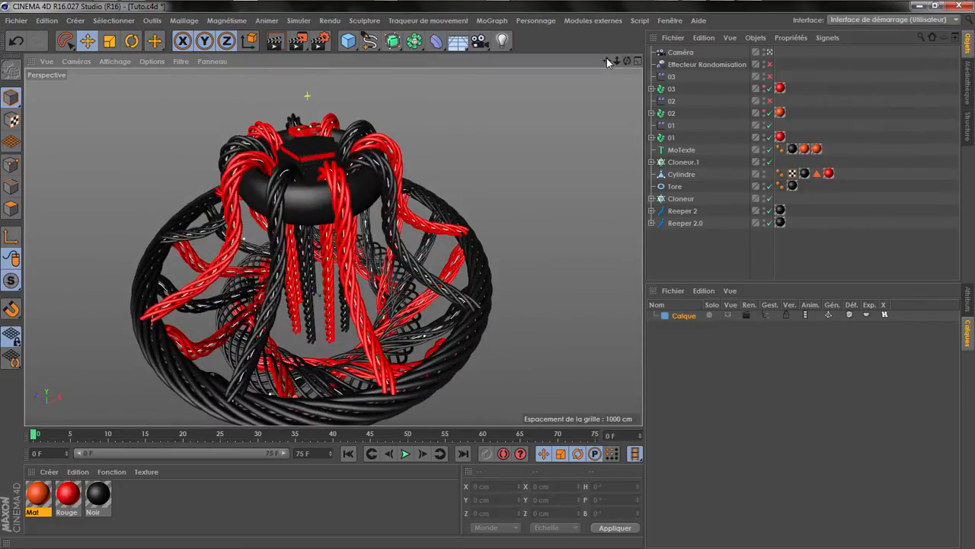
drag(607, 61, 625, 101)
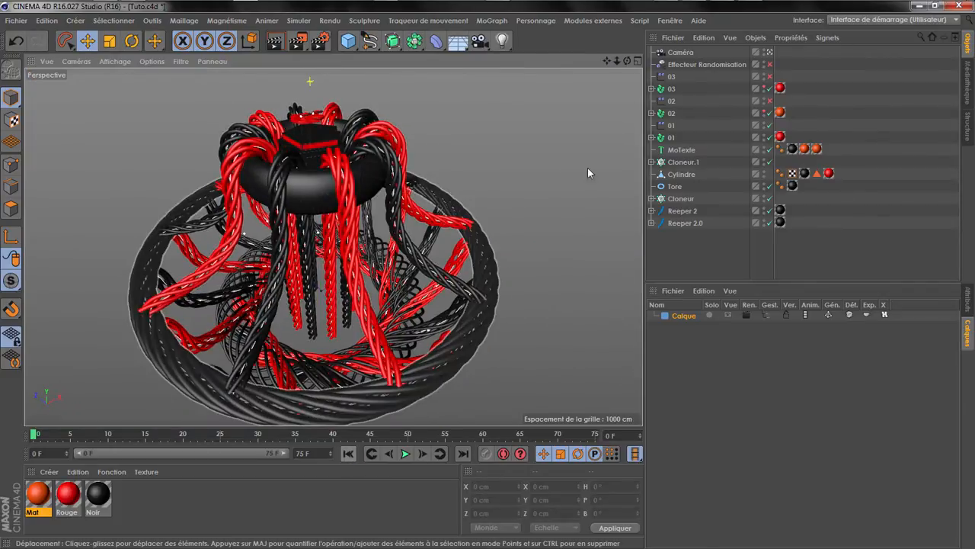
drag(627, 61, 618, 125)
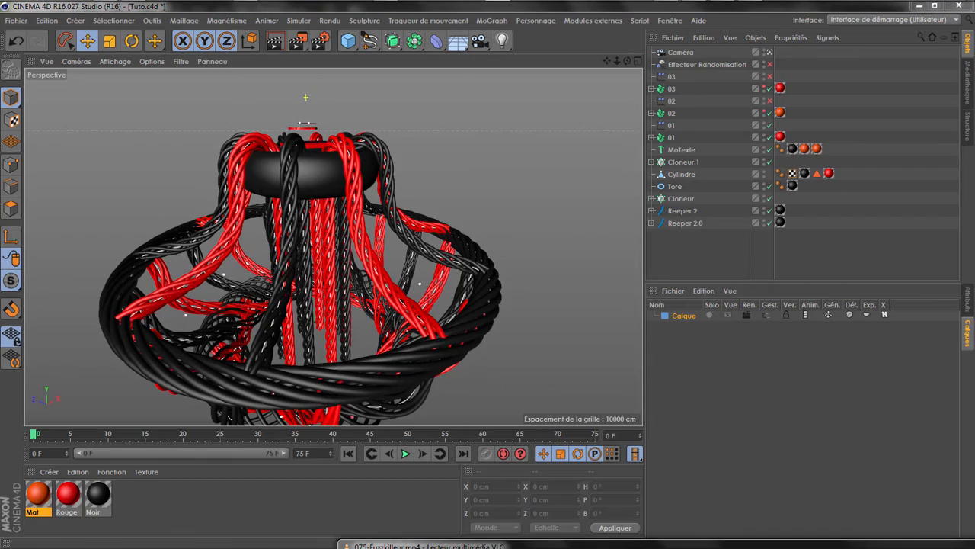
- Switch to VLC and replay the opening of the reference video 075-Fuzzkilleur.mp4 to study its camera move
click(423, 545)
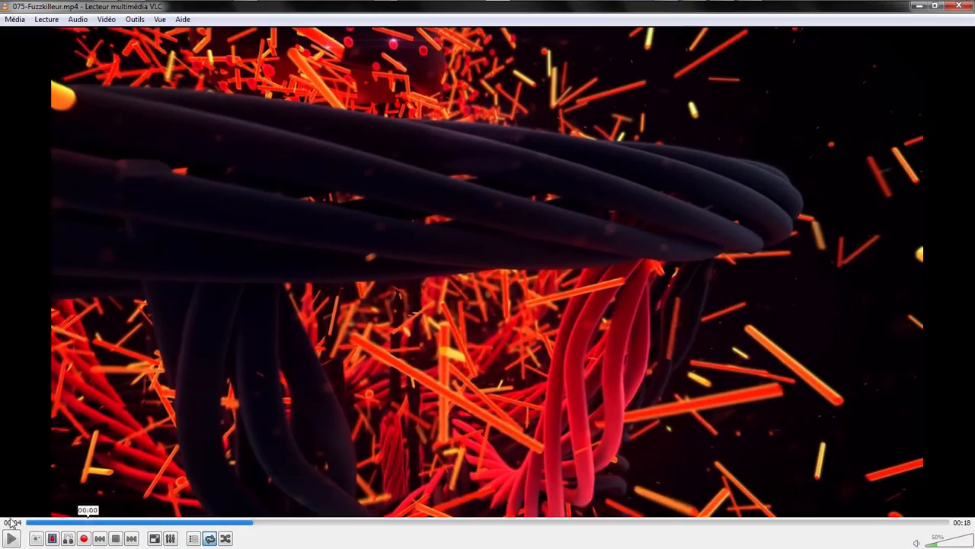
click(34, 522)
click(12, 539)
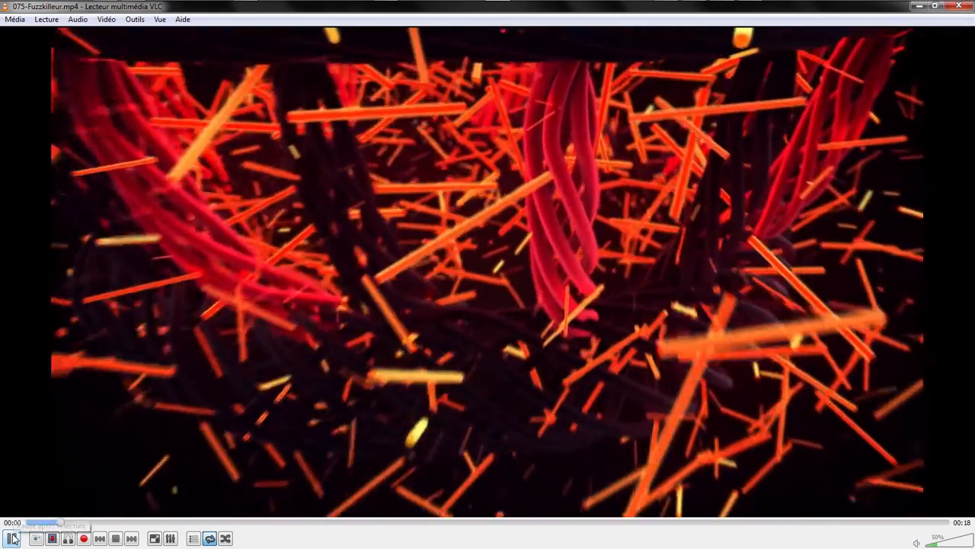
click(12, 539)
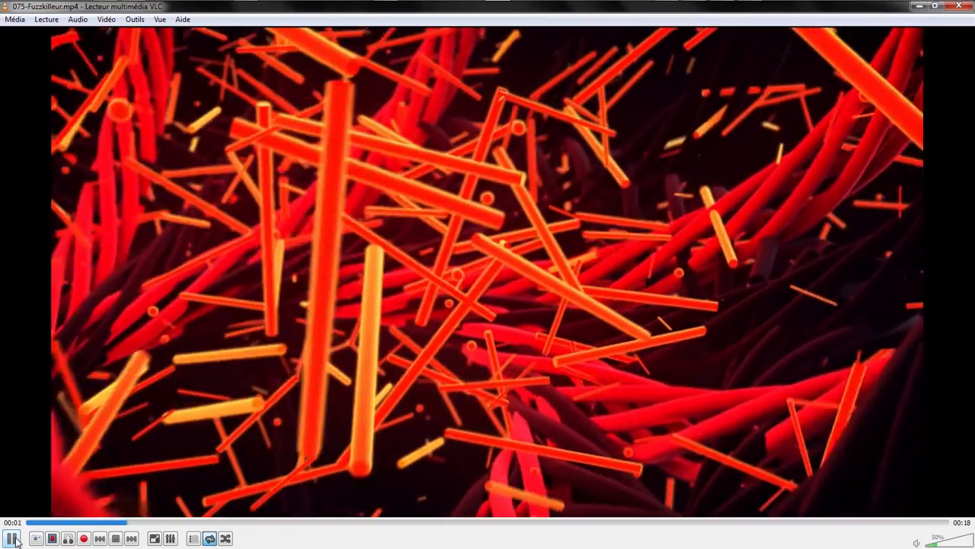
click(13, 538)
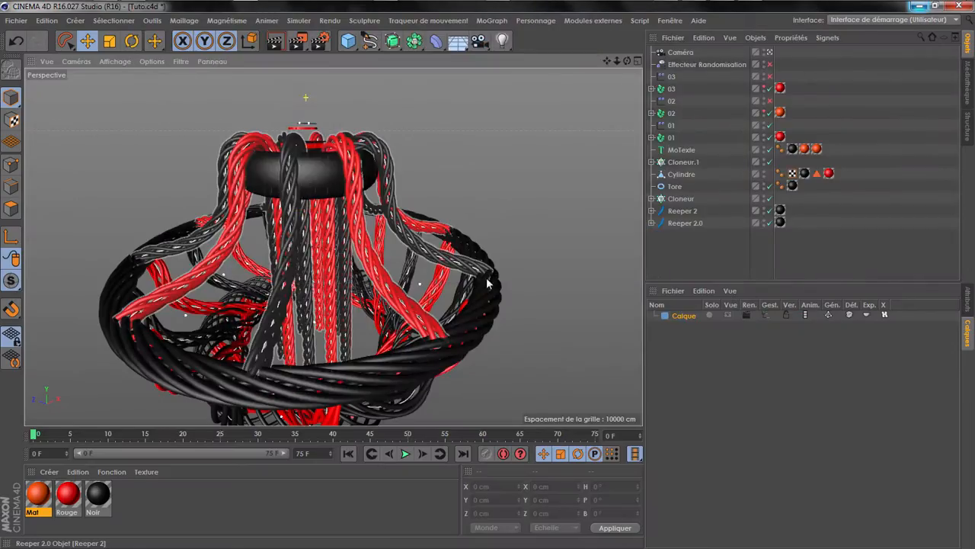
- Return to Cinema 4D and rename the camera as 01
drag(606, 61, 608, 14)
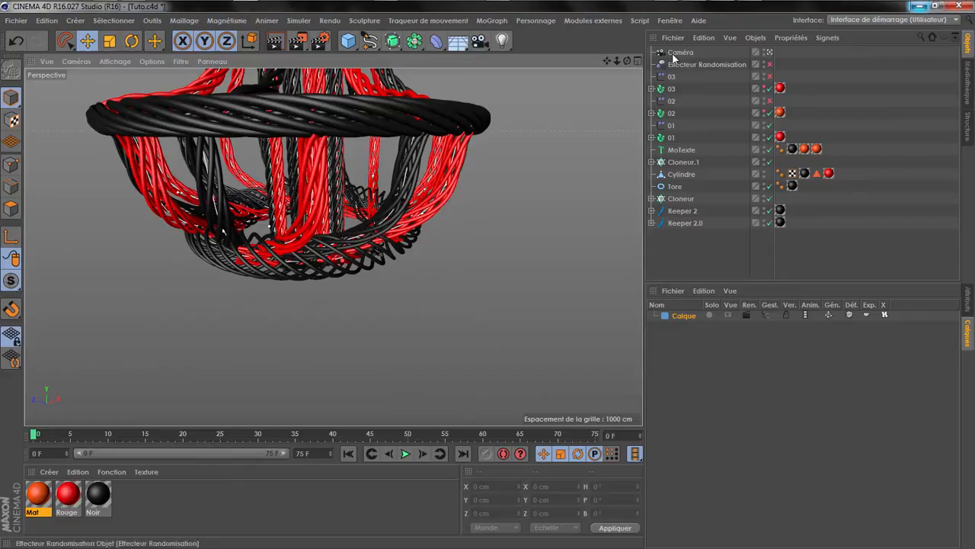
click(675, 53)
double_click(674, 54)
text(01)
key(Return)
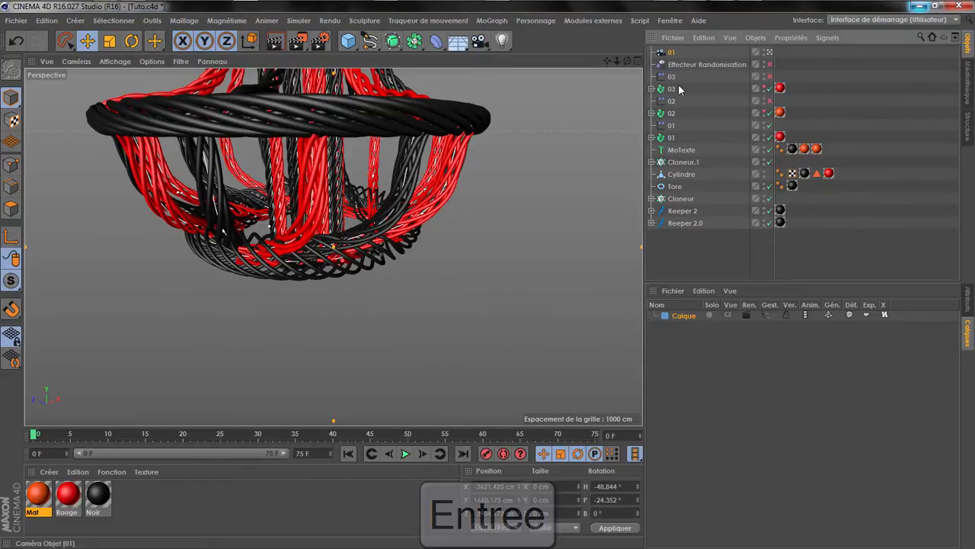
- Reset camera 01 to the default view and pull it back to about X 4936, Y 2465, Z -4936 cm
drag(617, 61, 365, 59)
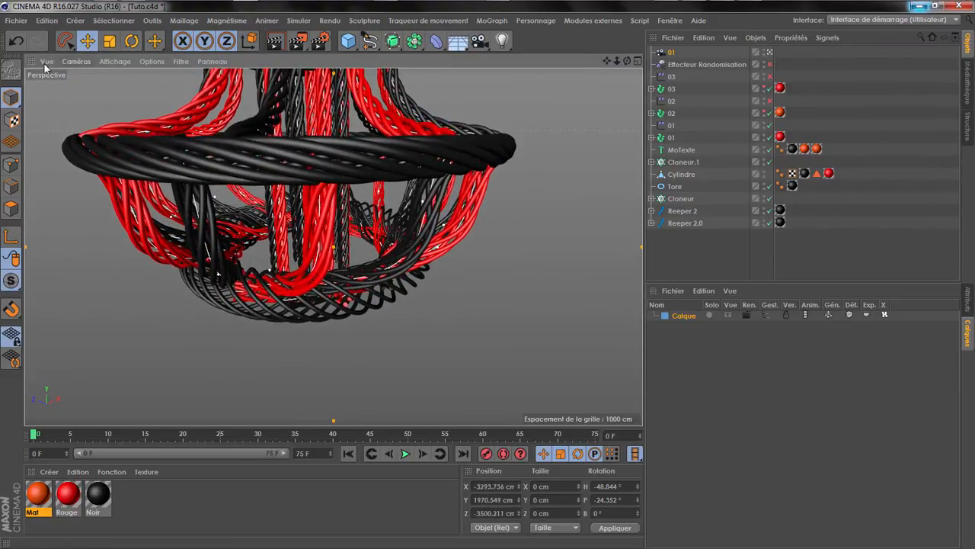
click(46, 61)
click(71, 156)
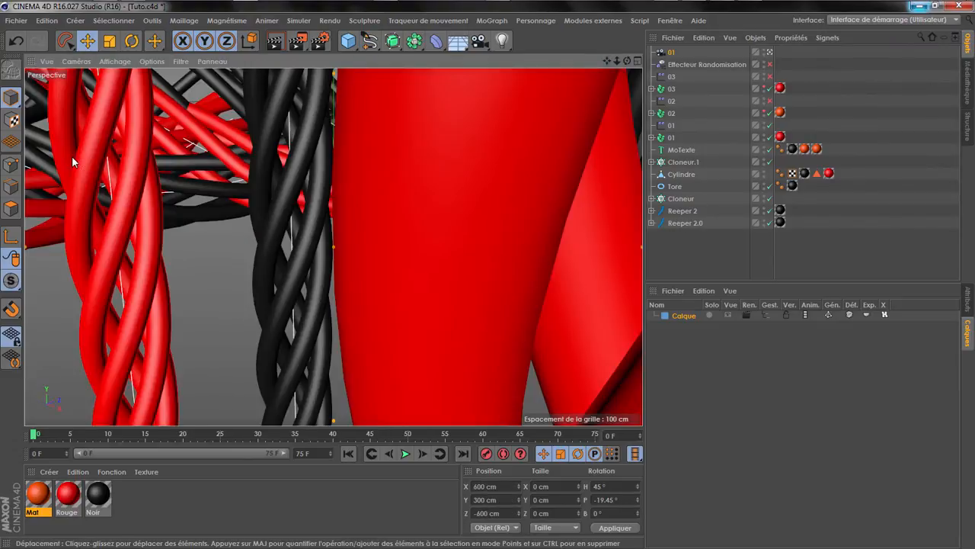
drag(616, 61, 552, 65)
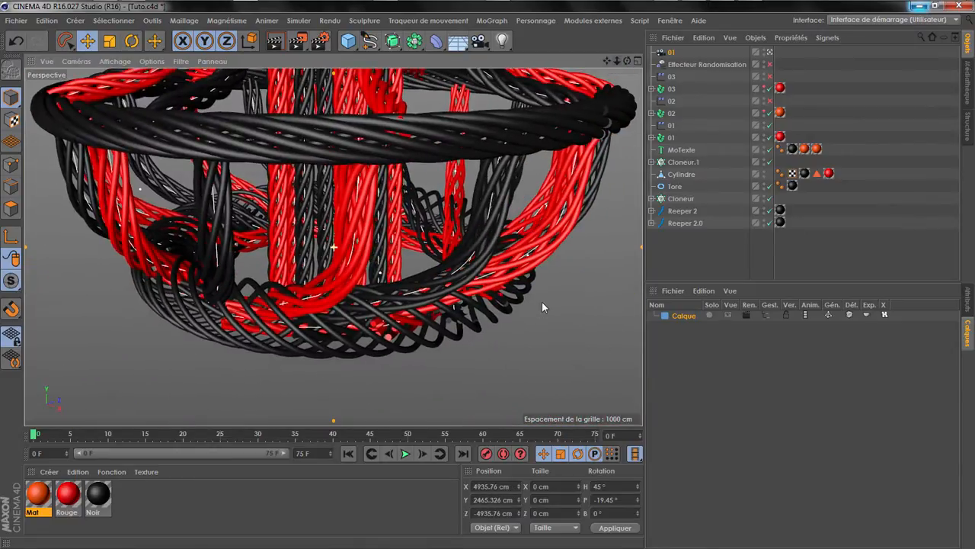
- Try the Super grand angle (15 mm) lens on camera 01, and settle on Grand angle (25 mm)
click(965, 300)
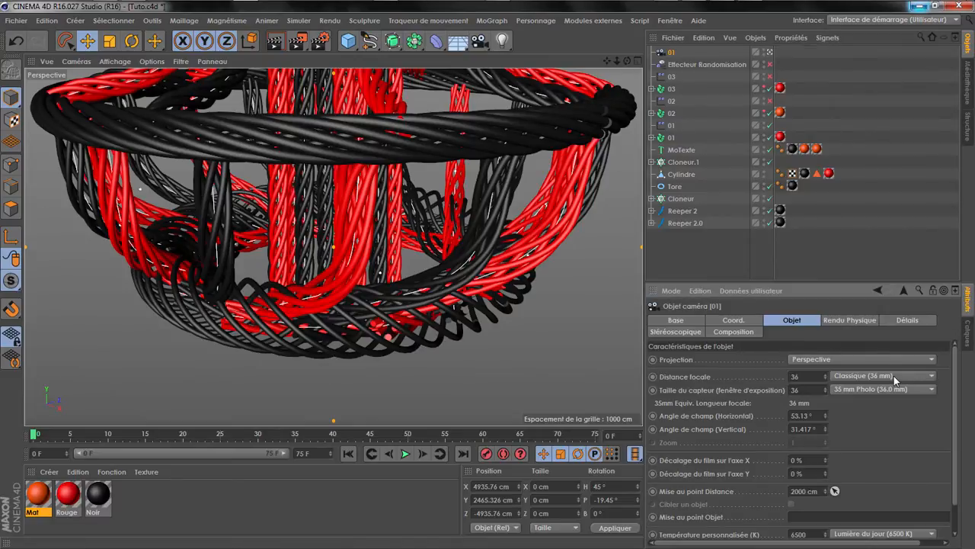
mouse_move(627, 61)
mouse_down()
mouse_move(631, 38)
mouse_move(616, 60)
mouse_move(634, 52)
mouse_up()
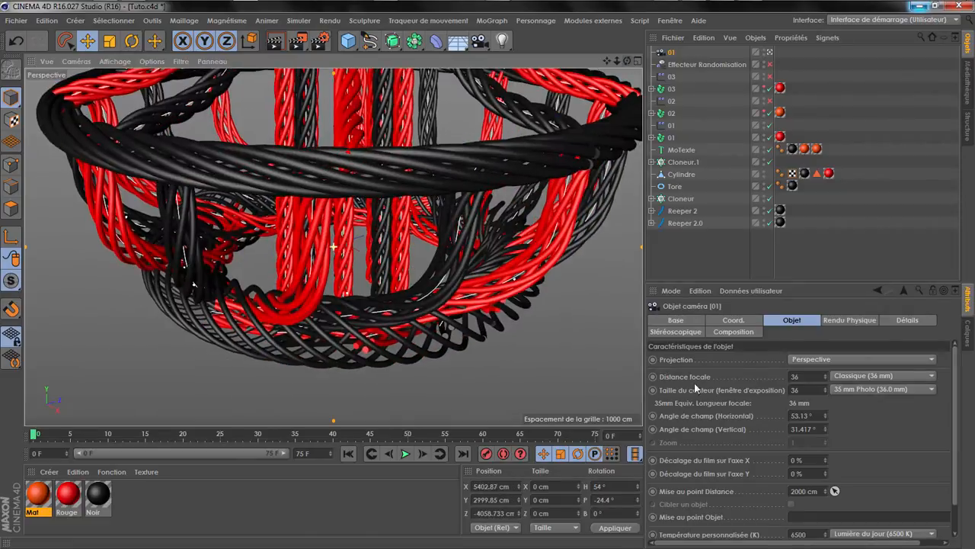
click(854, 375)
click(883, 401)
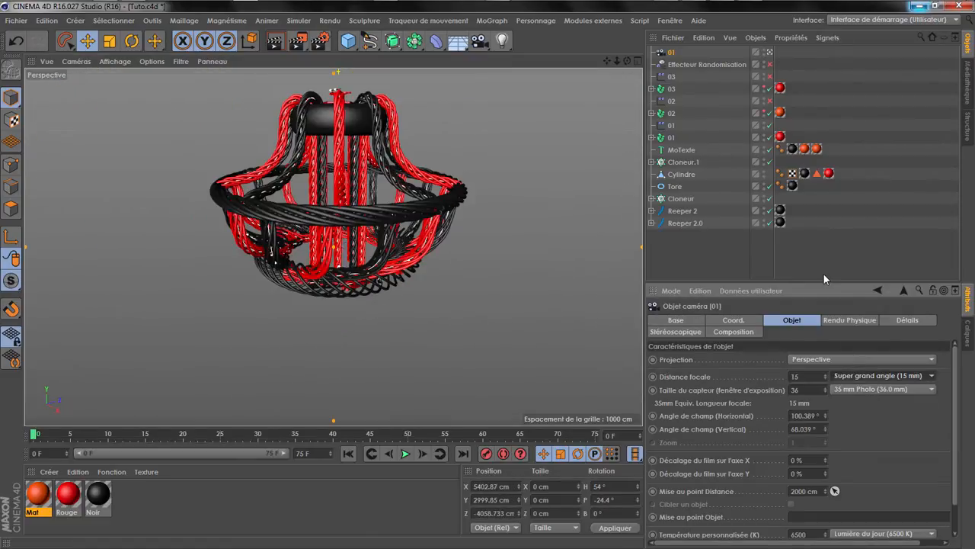
mouse_move(617, 60)
mouse_down()
mouse_move(667, 64)
mouse_move(624, 66)
mouse_move(629, 75)
mouse_up()
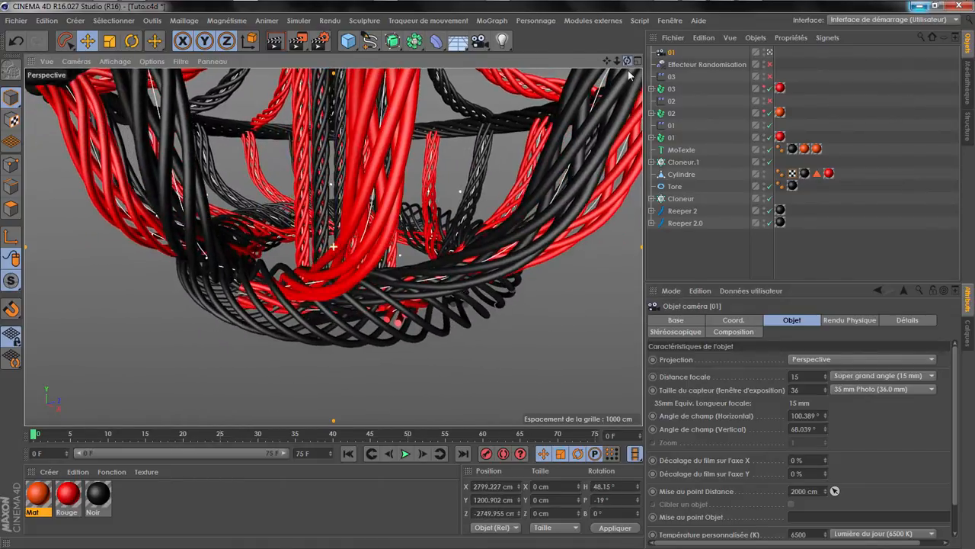
click(861, 376)
click(876, 390)
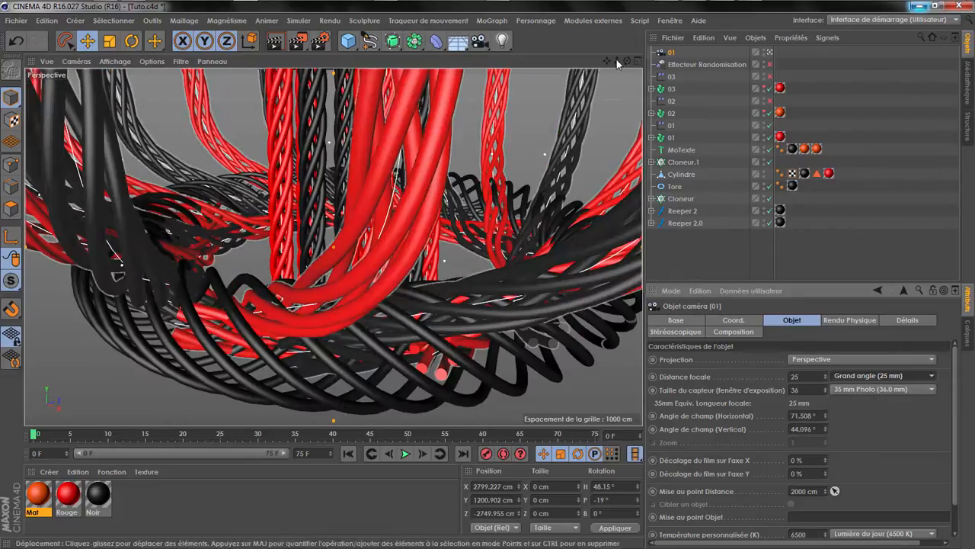
- Frame the black ring and lower cables with camera 01 at about X 4988, Y 2095, Z -3847 cm
drag(607, 61, 621, 64)
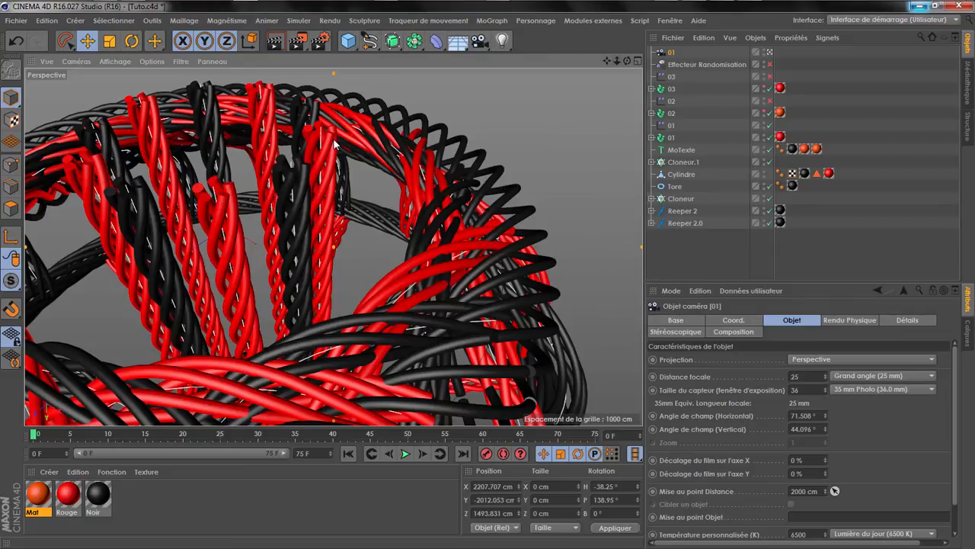
key(ctrl+shift+z)
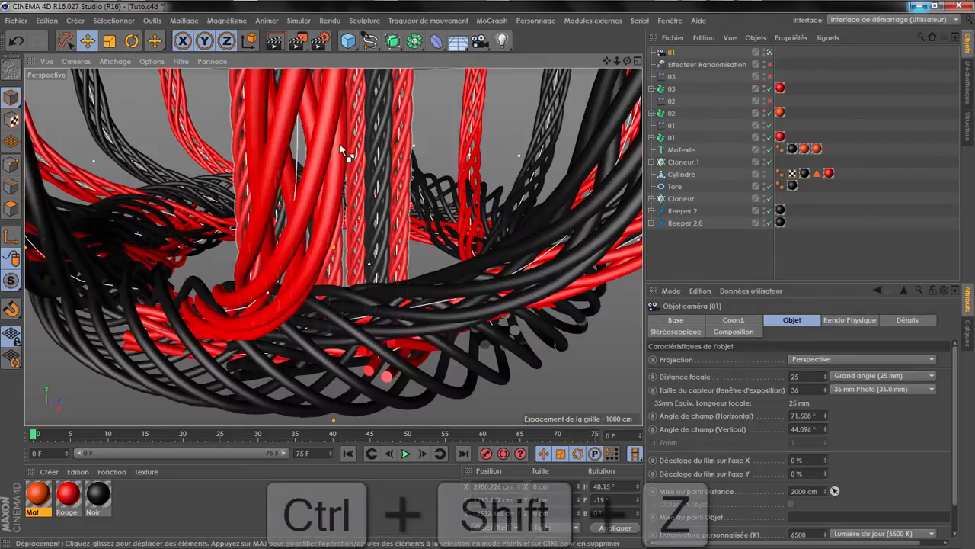
drag(621, 64, 590, 64)
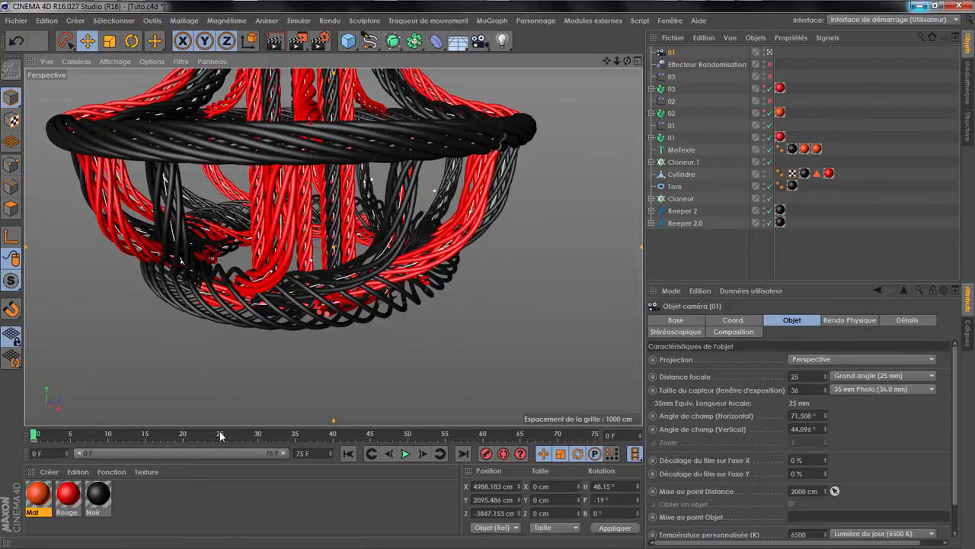
- Go to frame 50 and move camera 01 in among the lower cables, at about X 2435, Y 1592, Z -1906 cm
drag(267, 441, 358, 442)
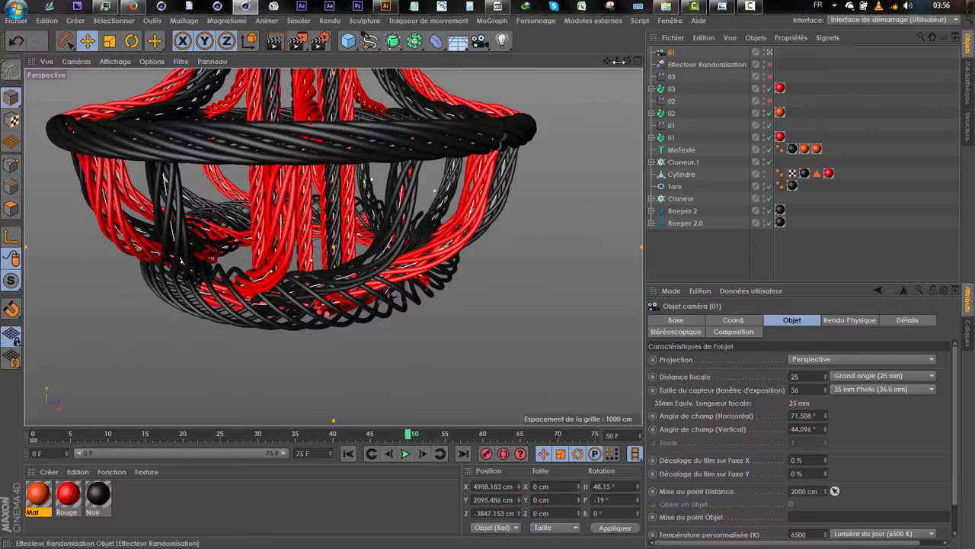
mouse_move(617, 61)
mouse_down()
mouse_move(648, 61)
mouse_move(629, 67)
mouse_up()
right_drag(627, 61, 642, 61)
drag(617, 64, 624, 62)
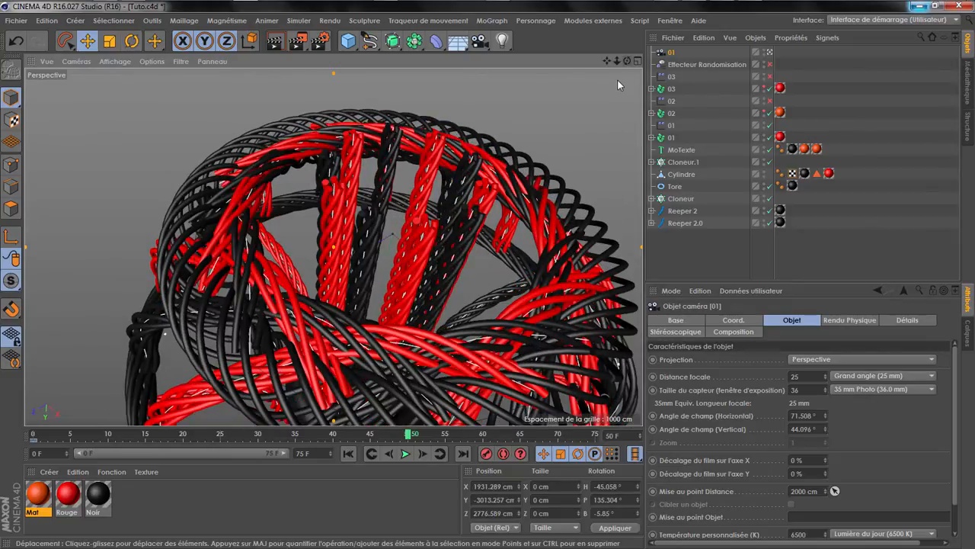
key(ctrl+shift+z)
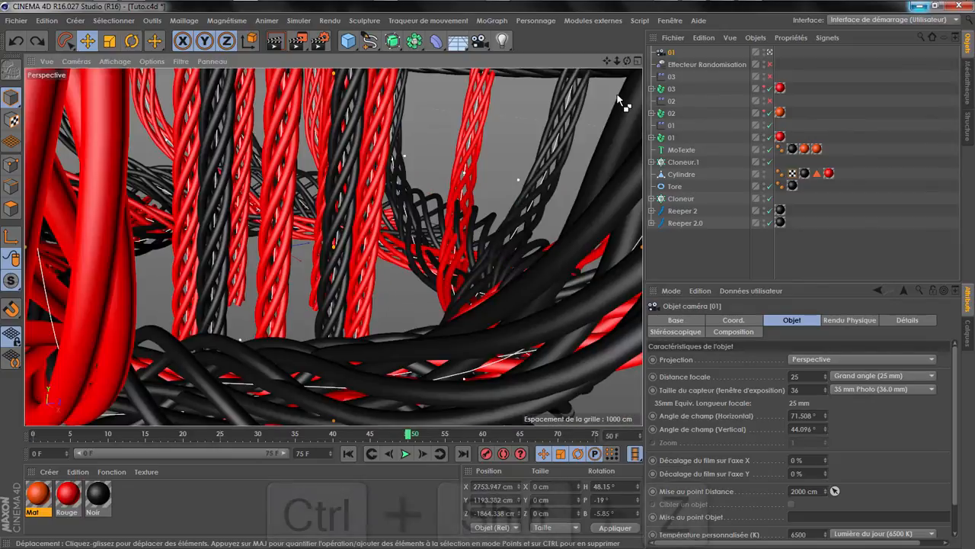
drag(628, 61, 556, 69)
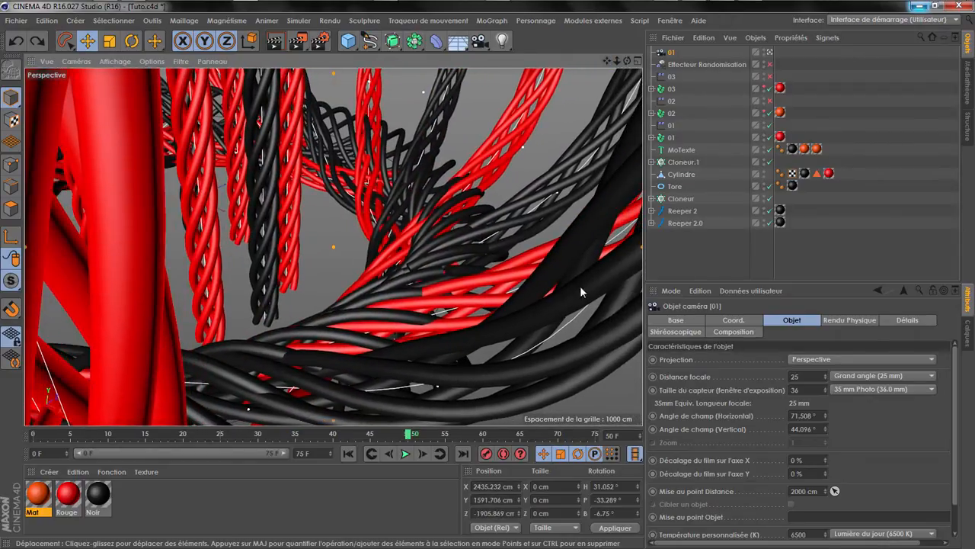
- At frame 0, step camera 01's view back to about X 4988, Y 2095, Z -3847 cm, then keyframe it and play the animation
click(348, 455)
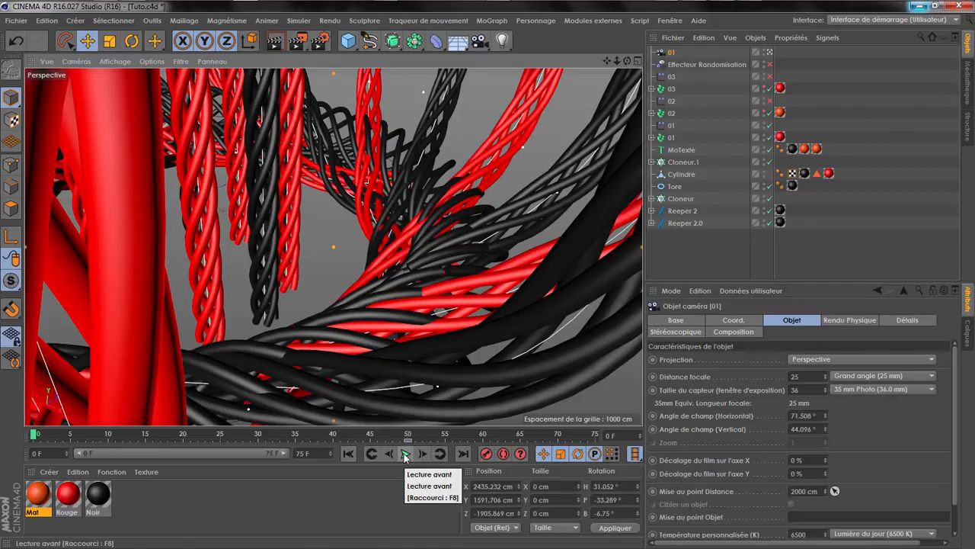
click(405, 452)
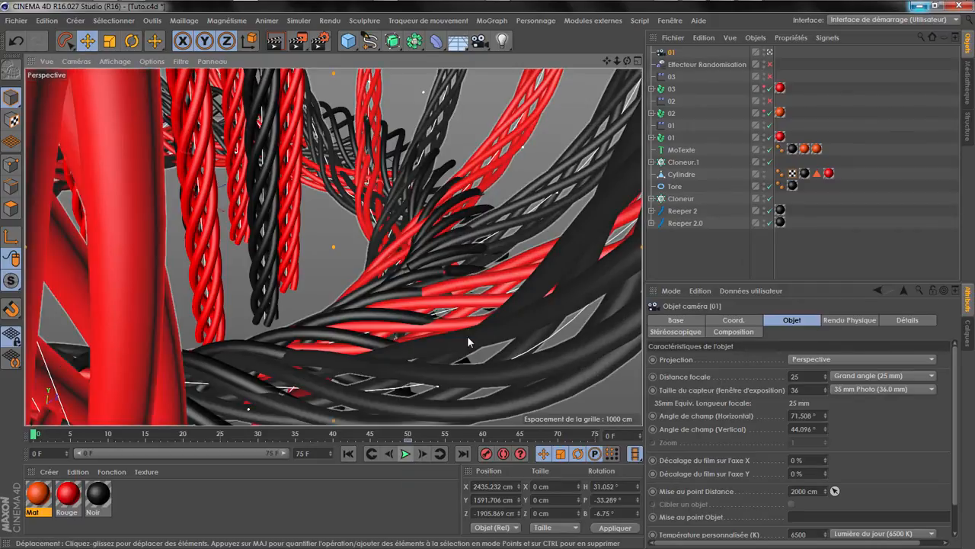
key(ctrl+shift+z)
key(ctrl+shift+z)
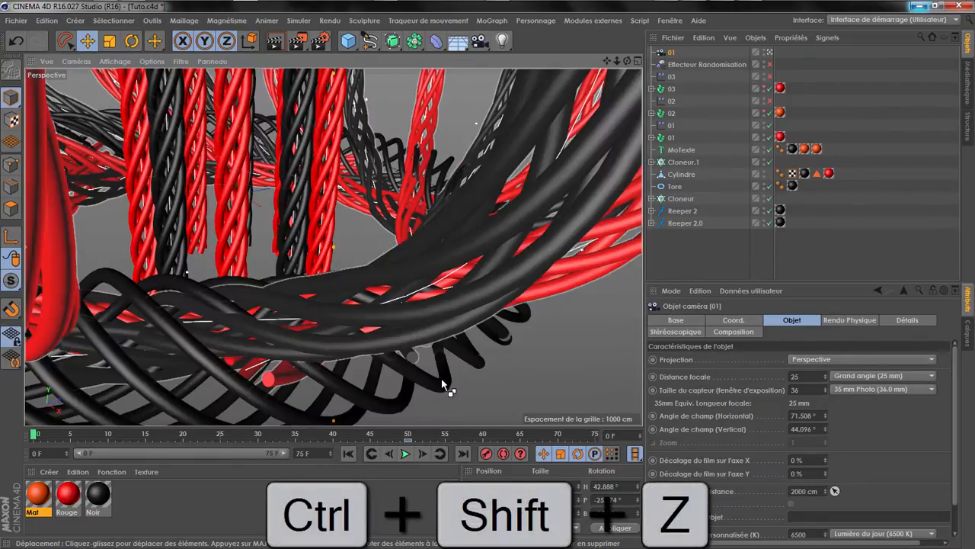
key(ctrl+shift+z)
key(ctrl+shift+z)
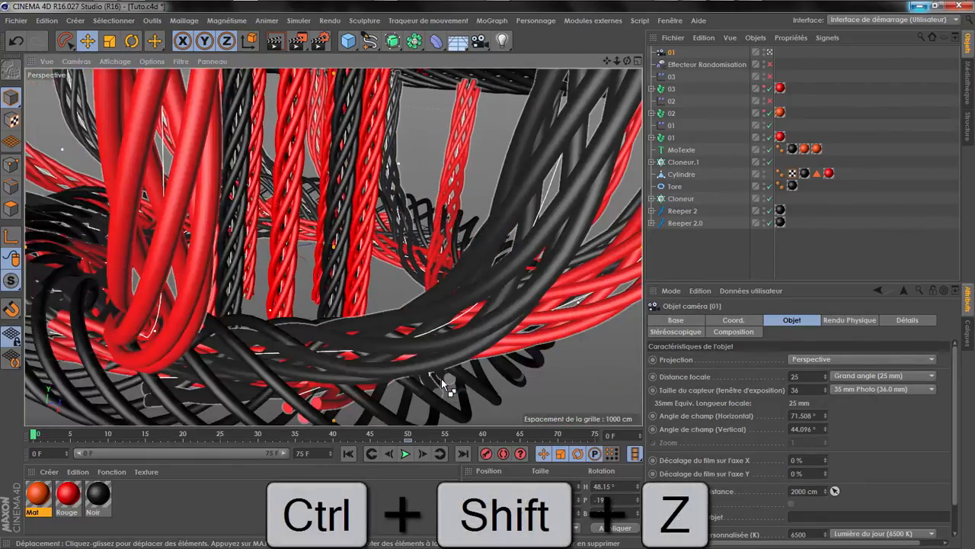
key(ctrl+shift+z)
key(ctrl+shift+z)
key(ctrl+shift+z)
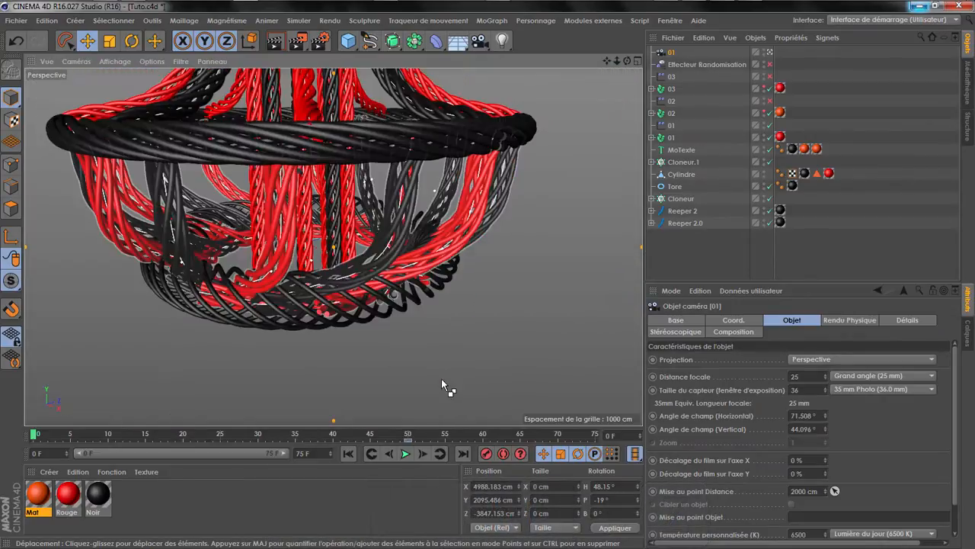
click(487, 454)
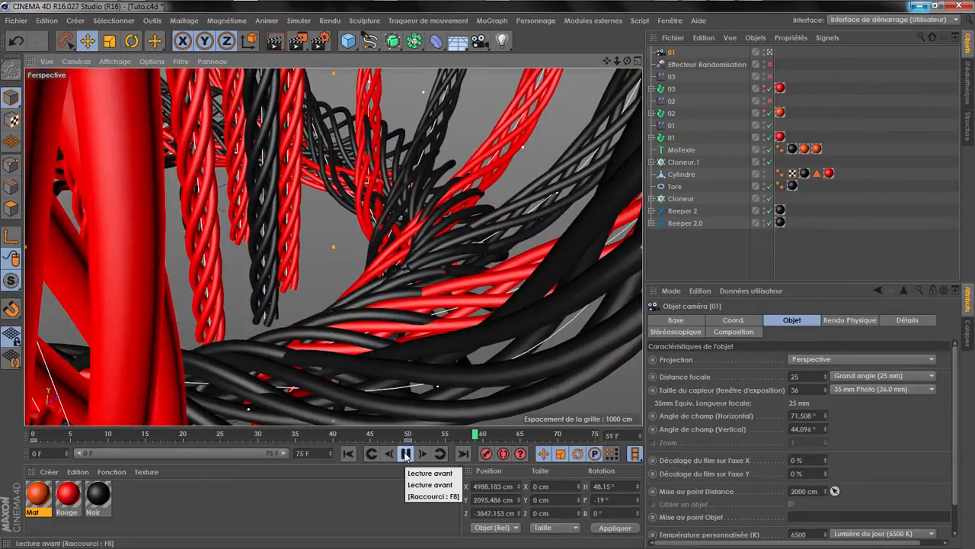
click(406, 454)
- Extend the project length and the visible timeline range to 250 frames, and go to frame 80
click(304, 455)
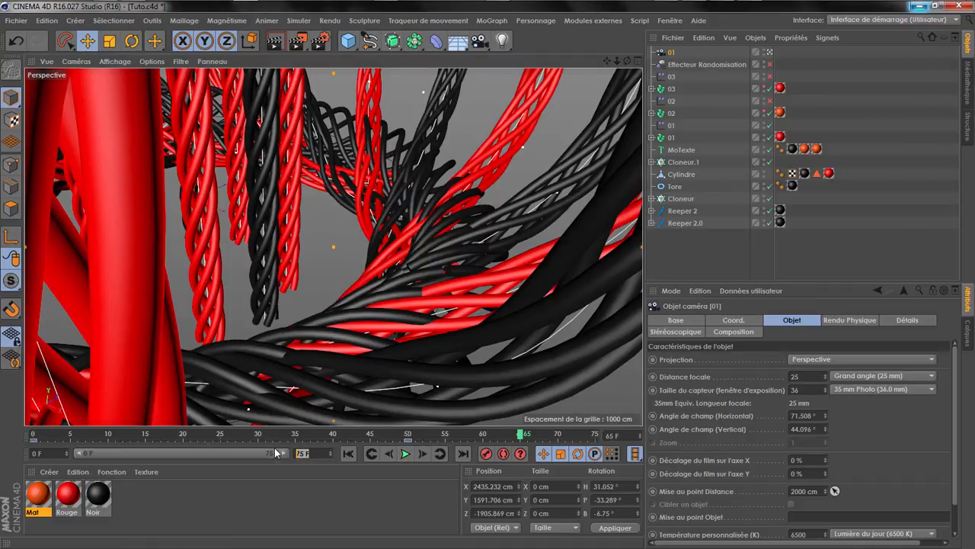
text(250)
key(Return)
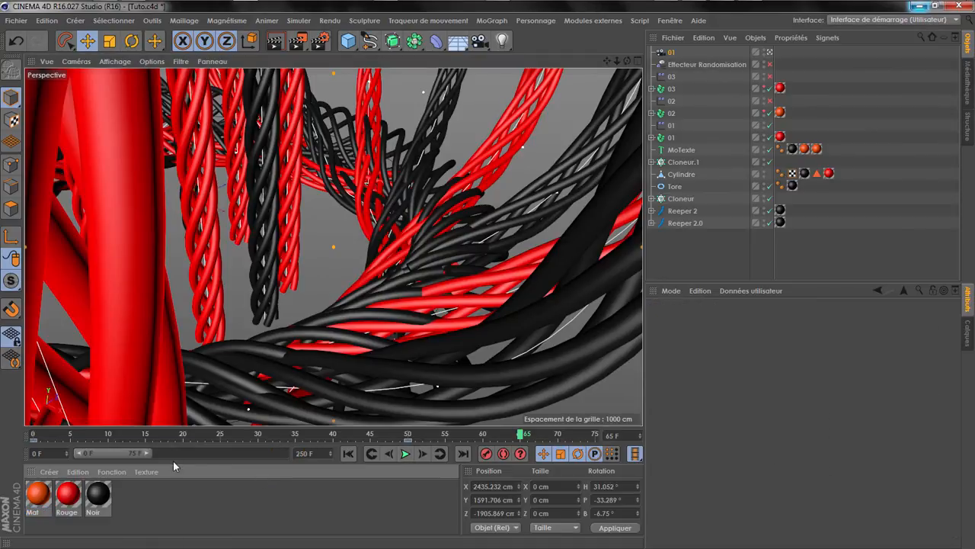
drag(147, 455, 302, 489)
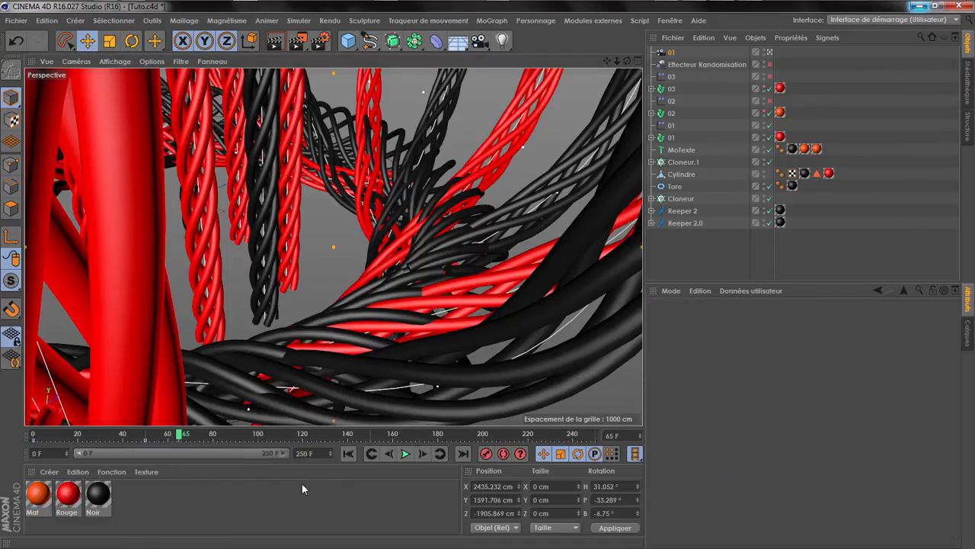
click(197, 436)
click(429, 456)
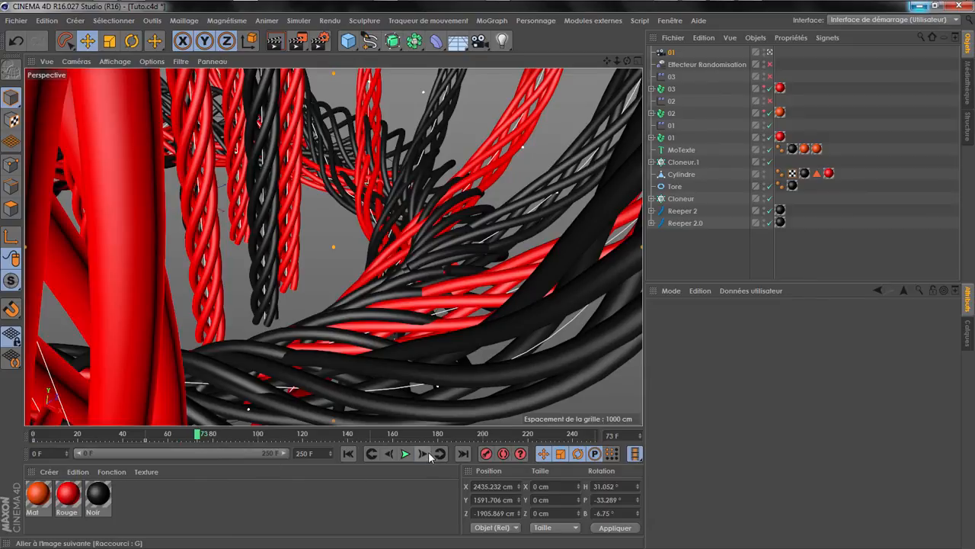
drag(202, 436, 214, 436)
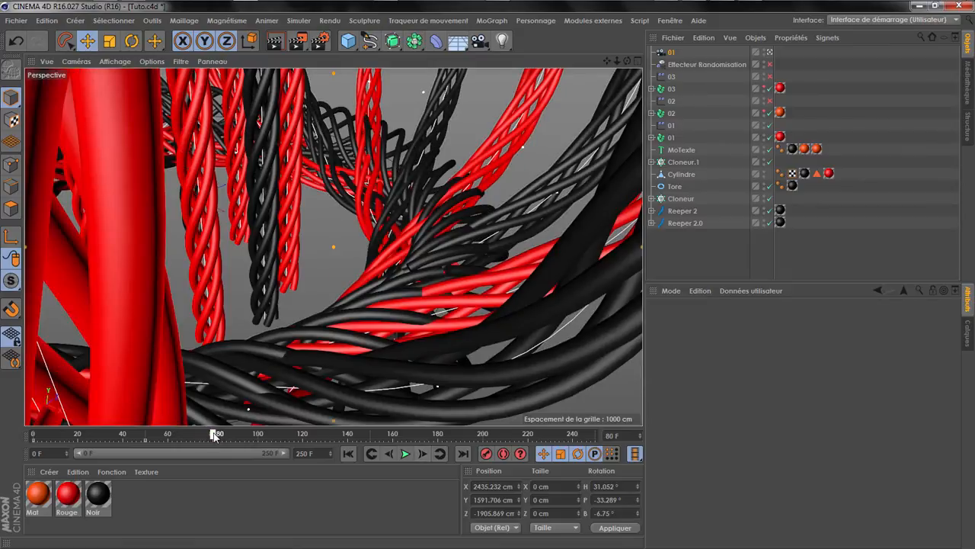
drag(626, 62, 615, 63)
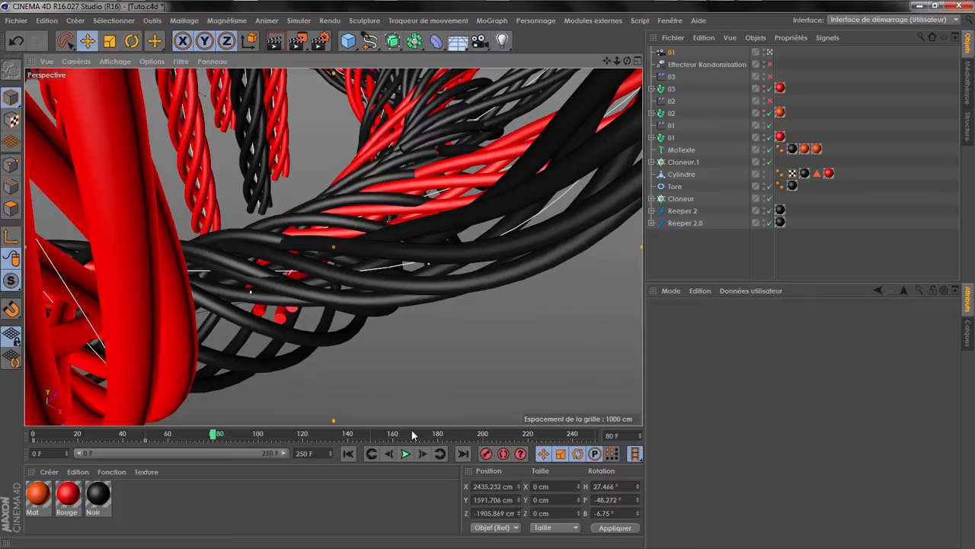
click(392, 457)
click(425, 457)
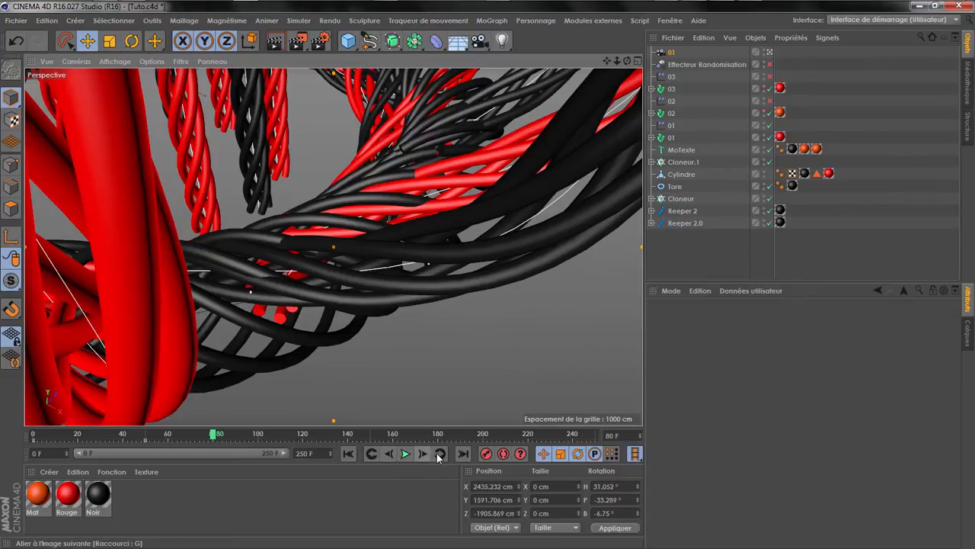
drag(620, 63, 579, 91)
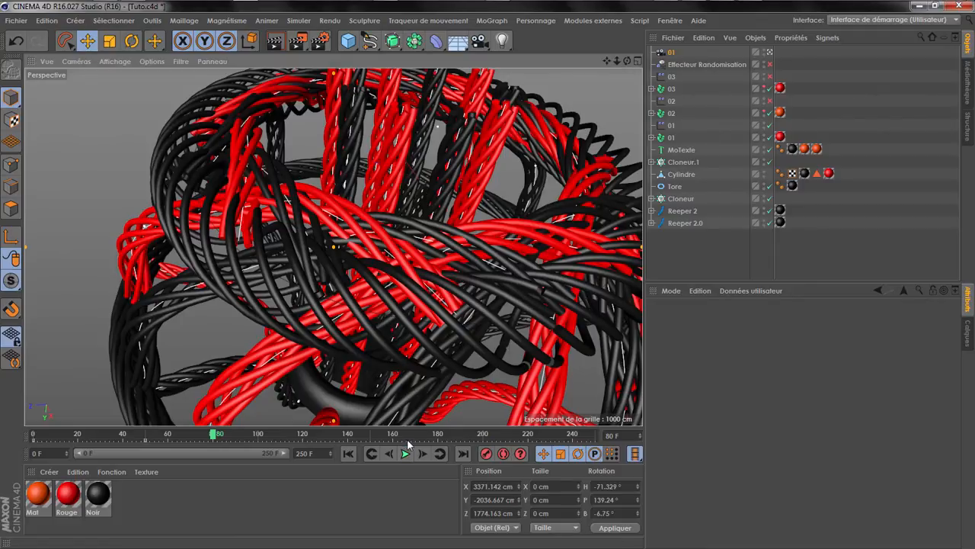
key(ctrl+shift+z)
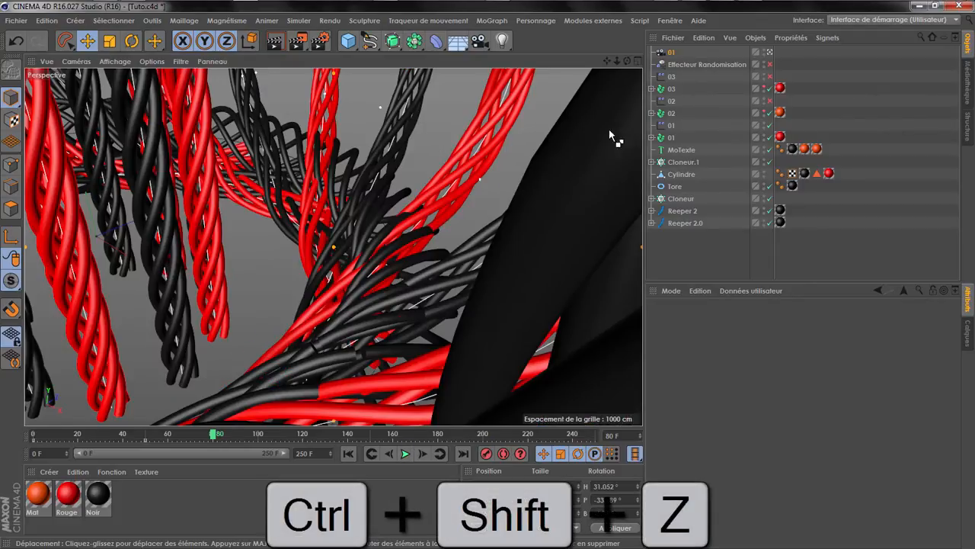
- Move camera 01 closer to the cable junction, at about X 1859, Y 1285, Z -1324 cm, and keyframe it at frame 80
alt+drag(356, 273, 366, 276)
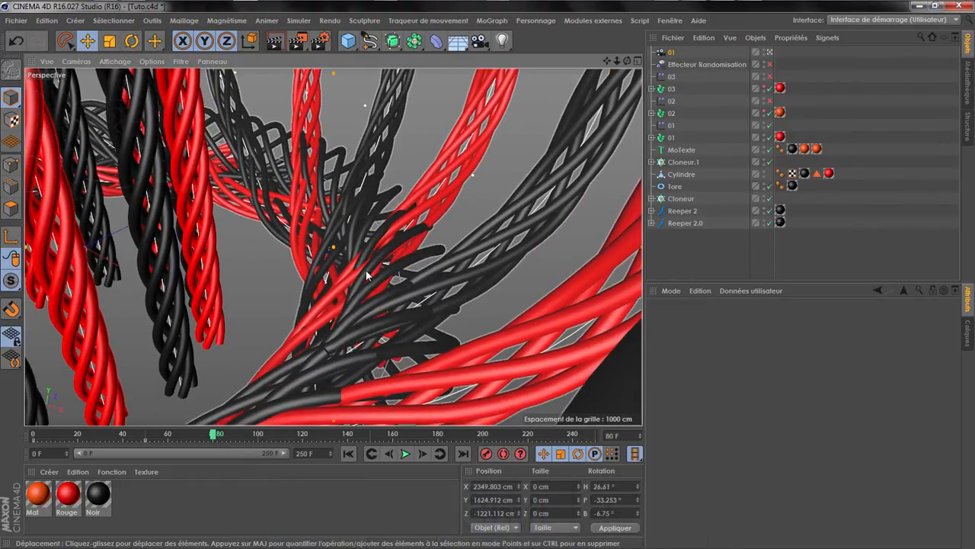
alt+drag(485, 265, 520, 258)
alt+middle_drag(427, 297, 406, 255)
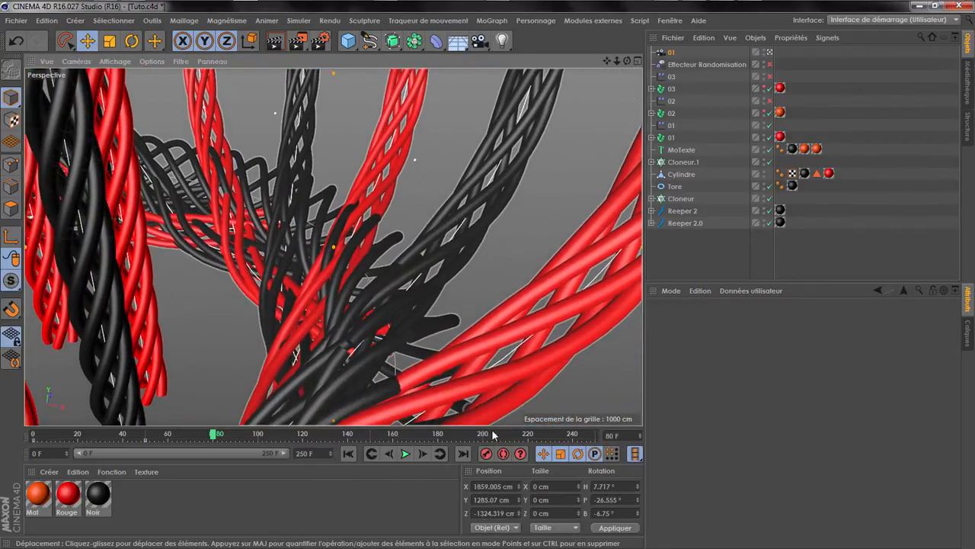
- Choose the Mode Caméra for view navigation in the general preferences
click(47, 21)
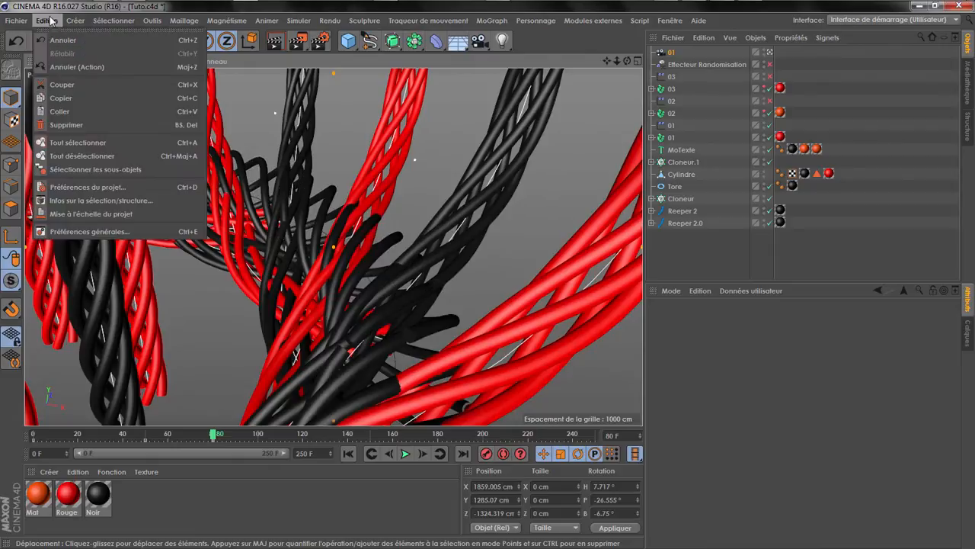
click(91, 230)
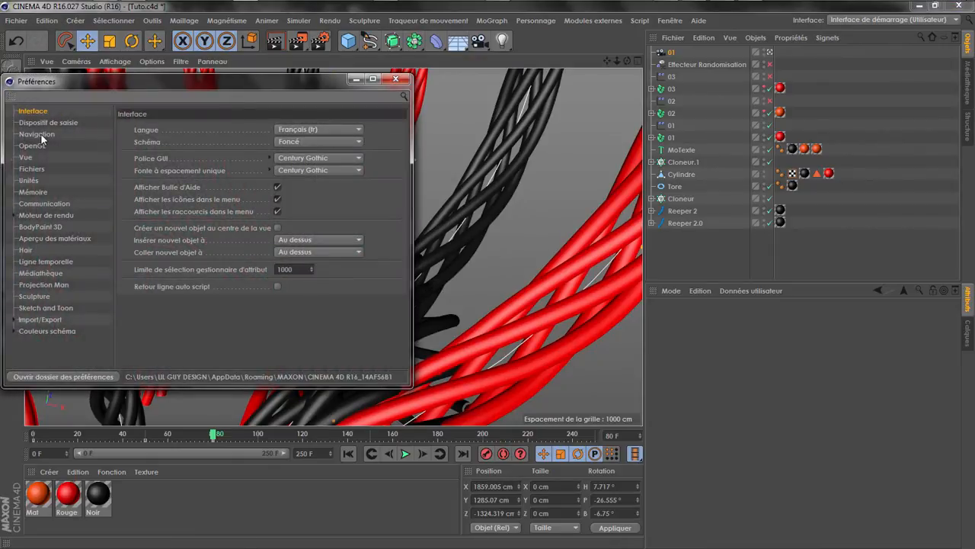
click(38, 135)
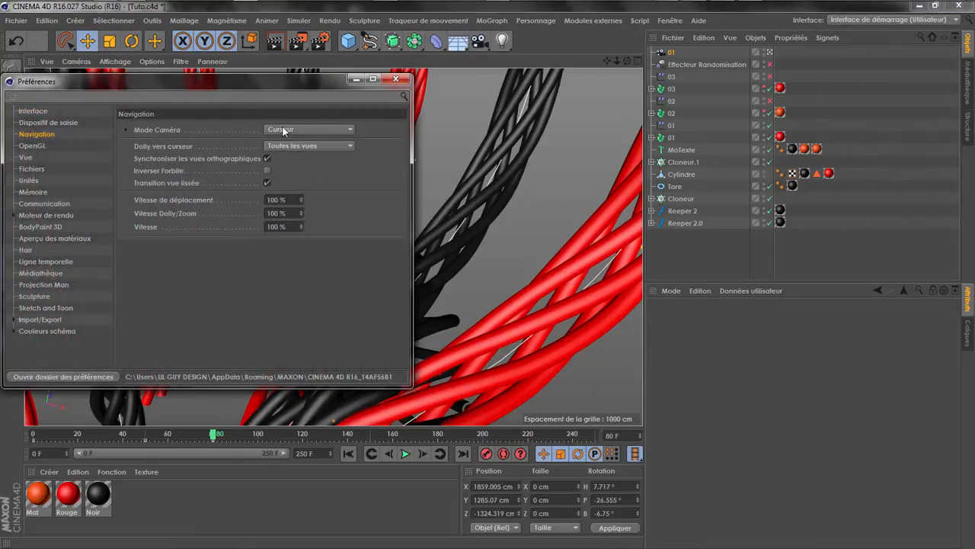
click(283, 131)
click(285, 159)
click(395, 79)
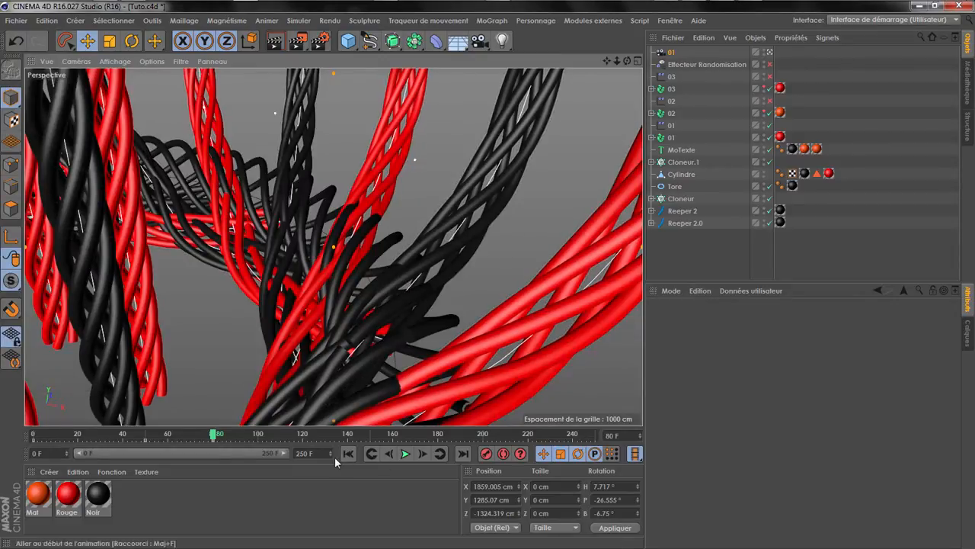
- Play back camera 01's animation from the first frame to check its movement past frame 80
click(348, 454)
click(405, 454)
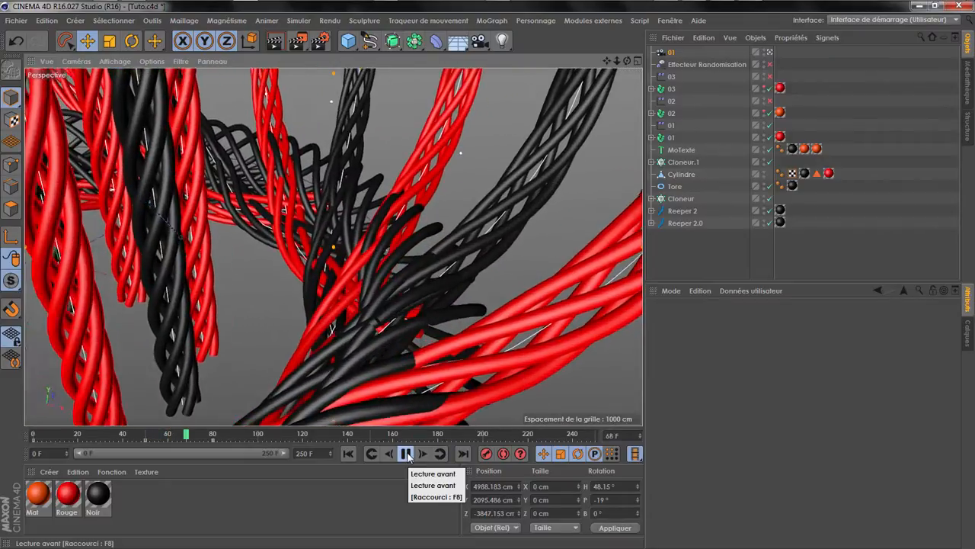
click(407, 454)
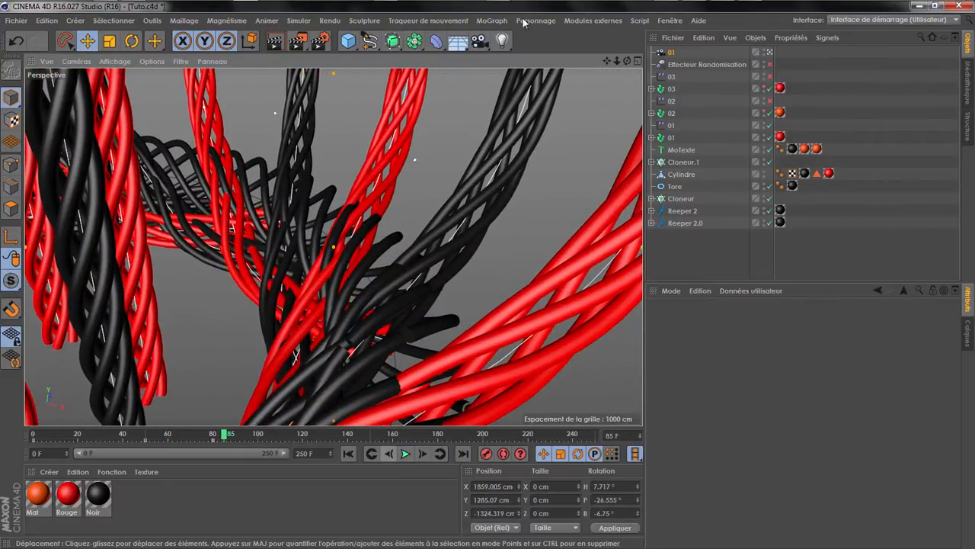
- Add a second camera to the scene and open its name for editing
click(479, 41)
double_click(687, 52)
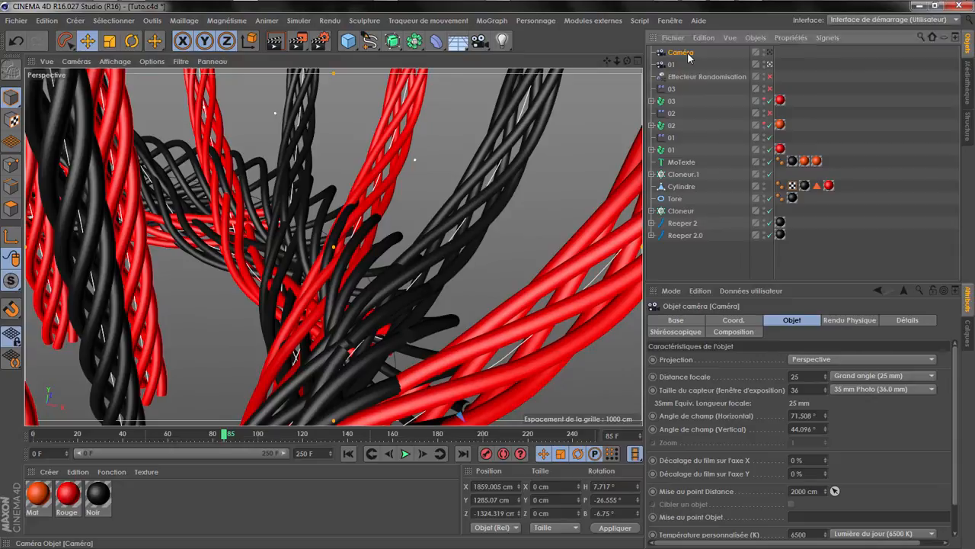
- Name the new camera 02 and set its focal length to the 15 mm super wide angle (Super grand angle) preset
text(02)
key(Return)
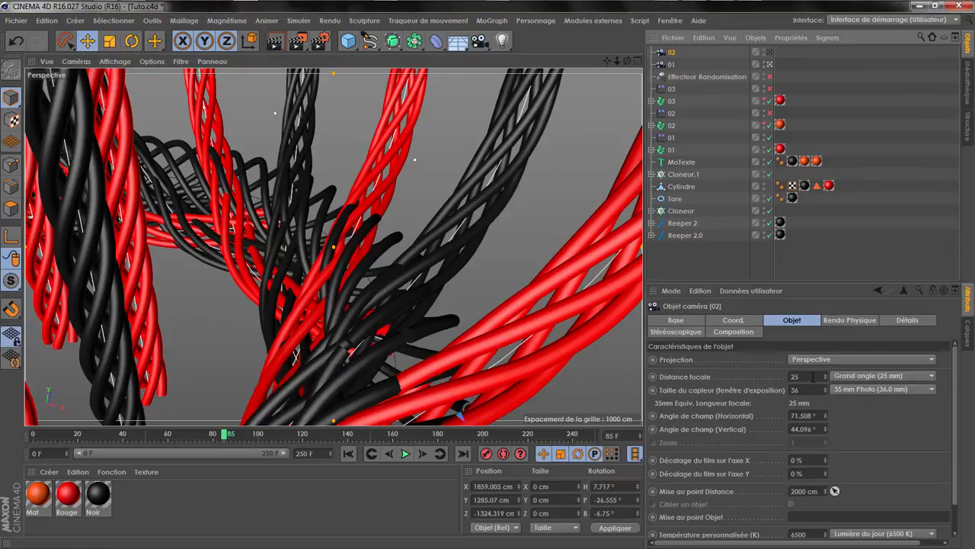
click(853, 376)
click(853, 403)
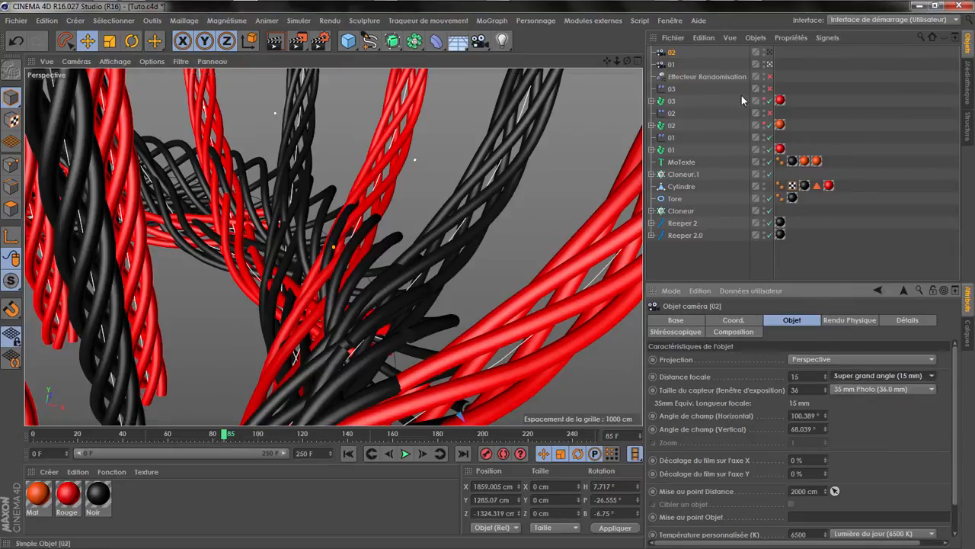
- Look through camera 02 and frame the black ring's outer edge, heading about 45° and pitch about -11°, checking against the reference video
click(769, 51)
drag(627, 61, 568, 67)
alt+right_drag(382, 223, 260, 284)
alt+drag(260, 284, 305, 223)
alt+right_drag(305, 223, 320, 312)
scroll(320, 325, up, 4)
scroll(318, 320, down, 2)
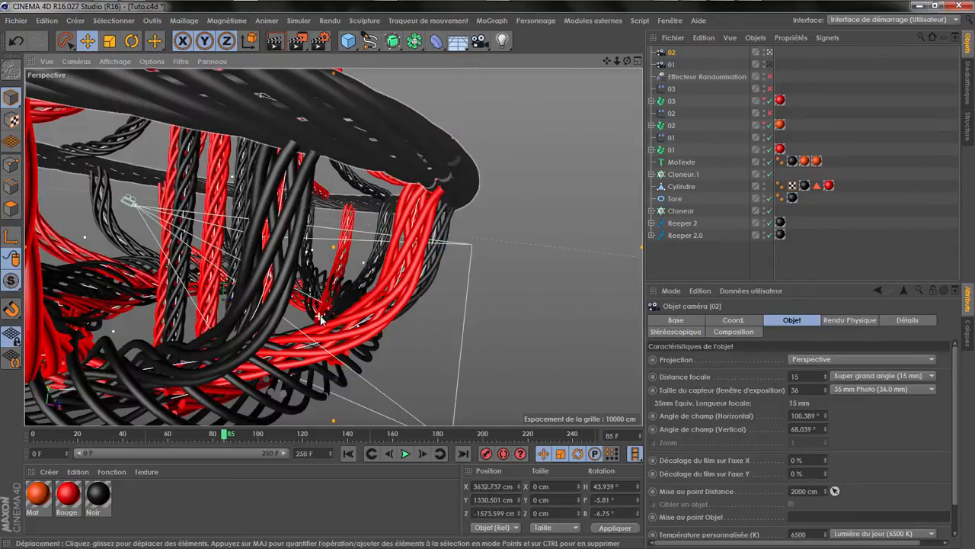
alt+drag(339, 247, 405, 316)
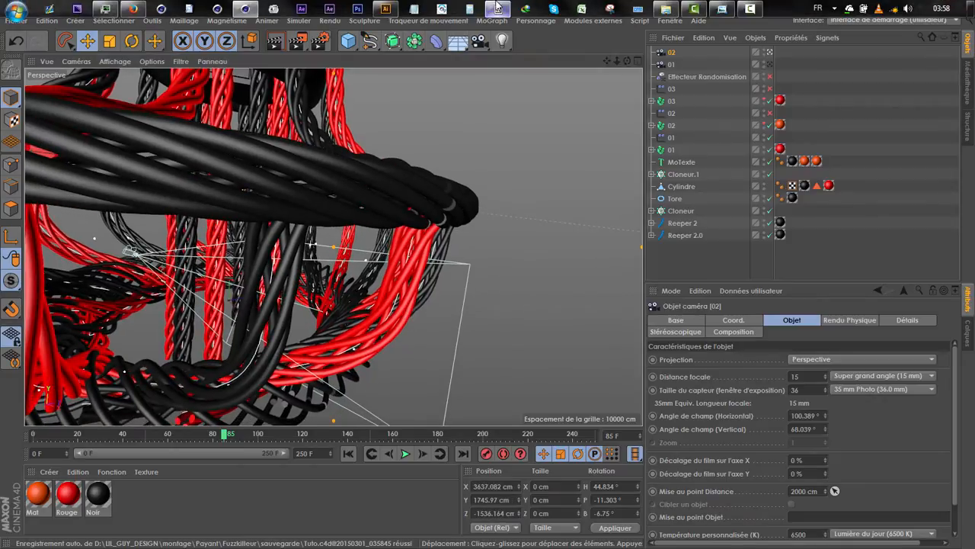
click(498, 8)
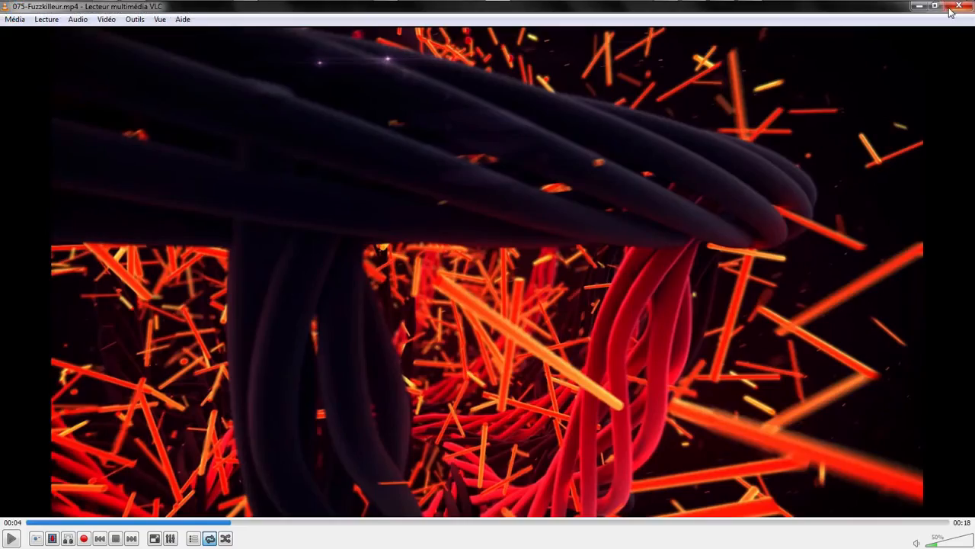
click(923, 7)
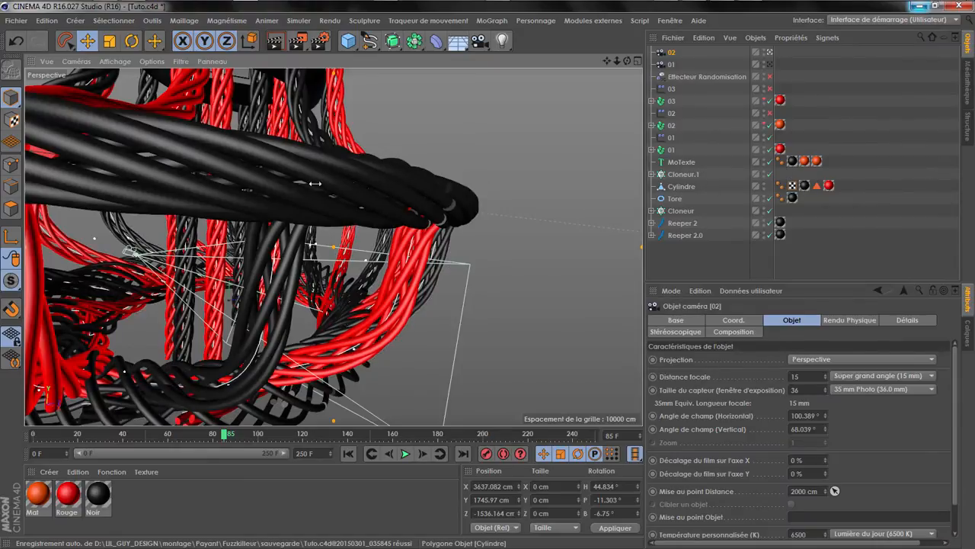
- Rotate the Cercle spline inside Reeper 2 to a heading of 214°
click(669, 222)
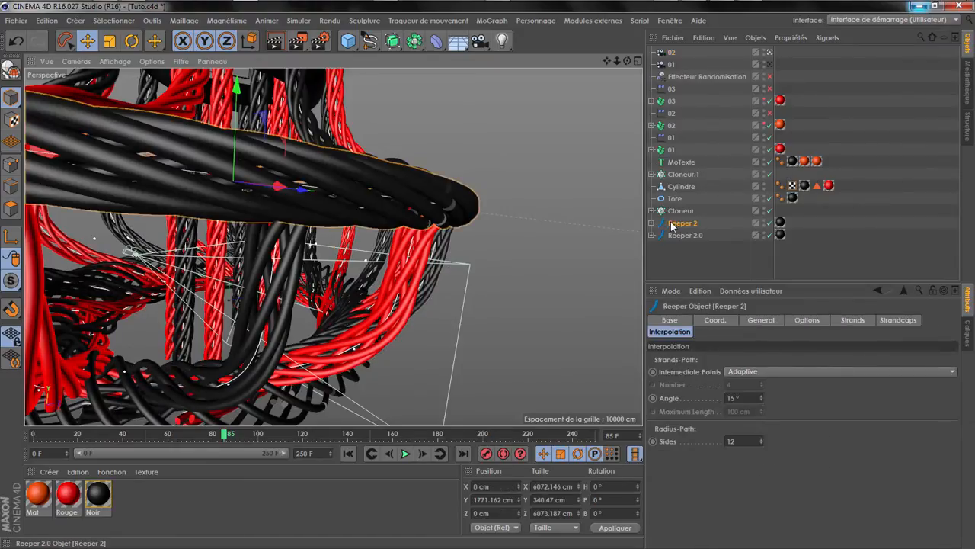
click(651, 222)
click(685, 235)
click(695, 321)
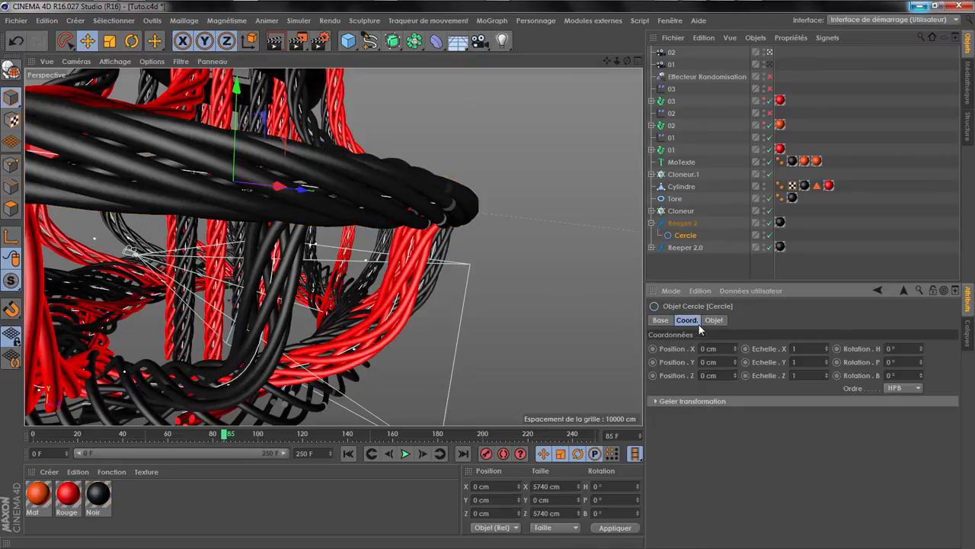
drag(921, 348, 921, 376)
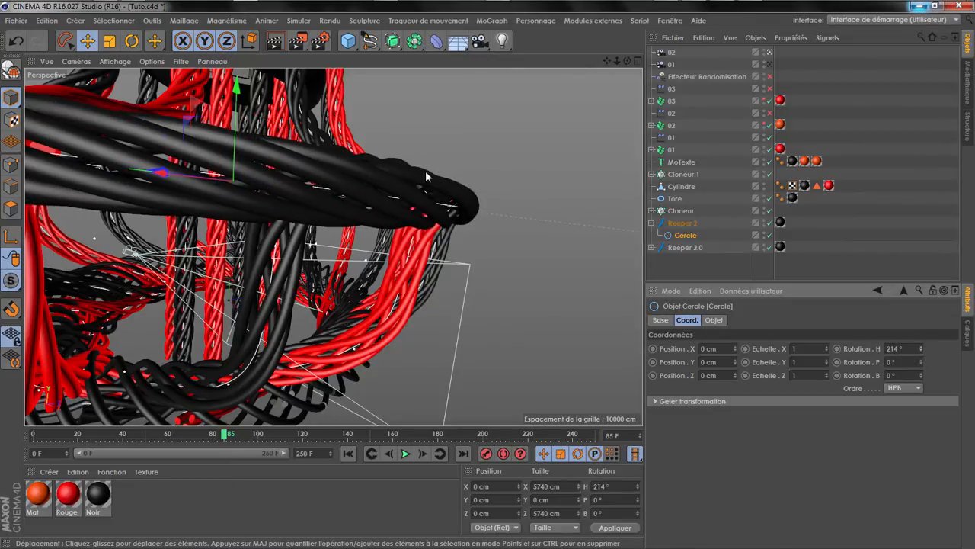
click(737, 261)
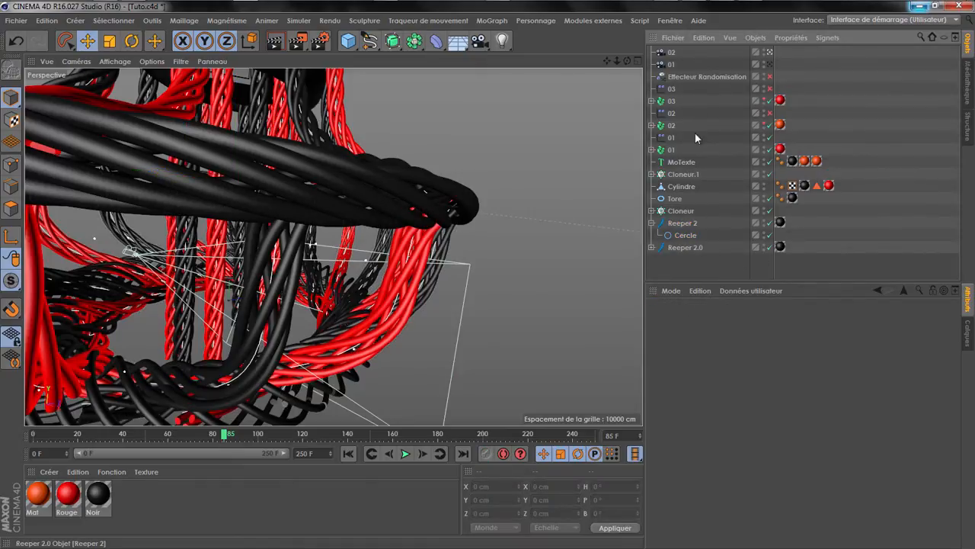
- Go to frame 75 and record a keyframe for camera 02
click(393, 453)
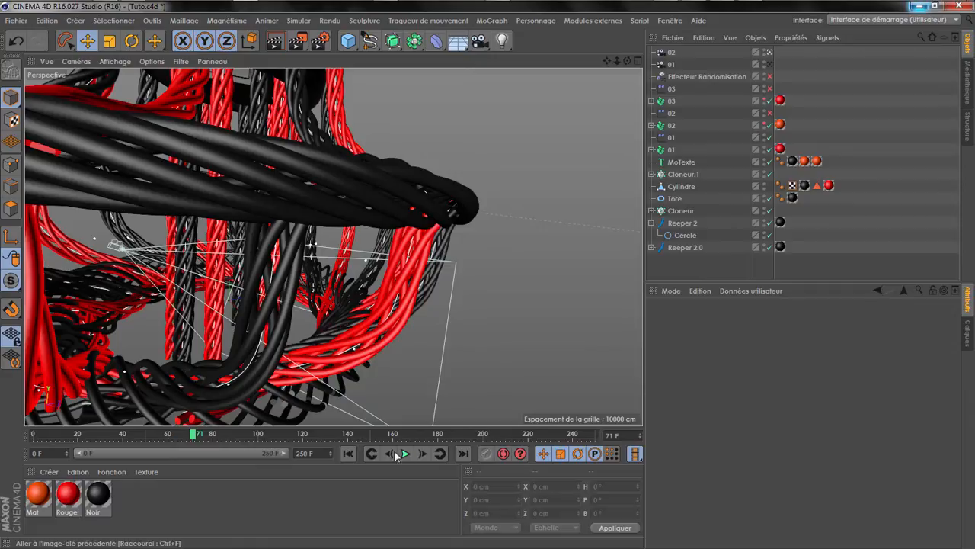
click(424, 454)
click(424, 453)
click(425, 454)
click(425, 453)
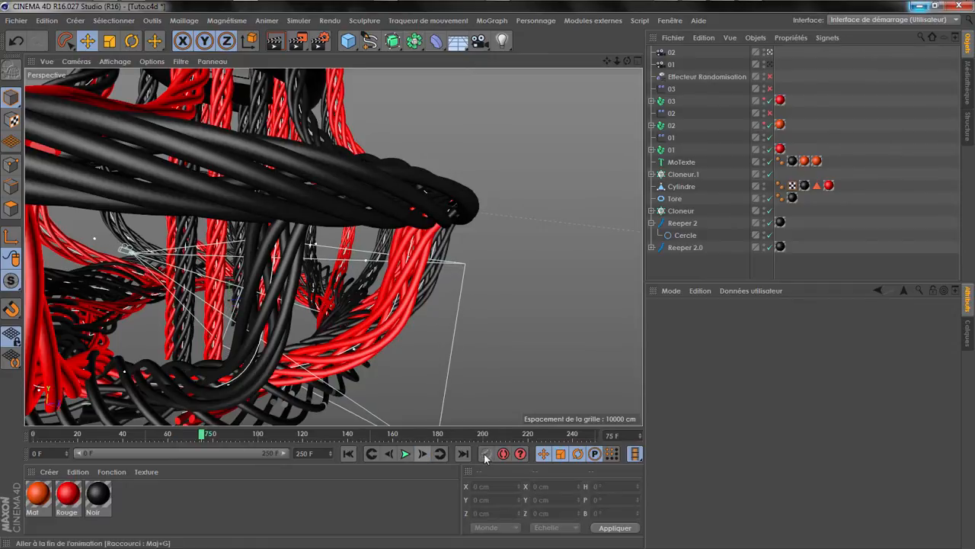
click(674, 54)
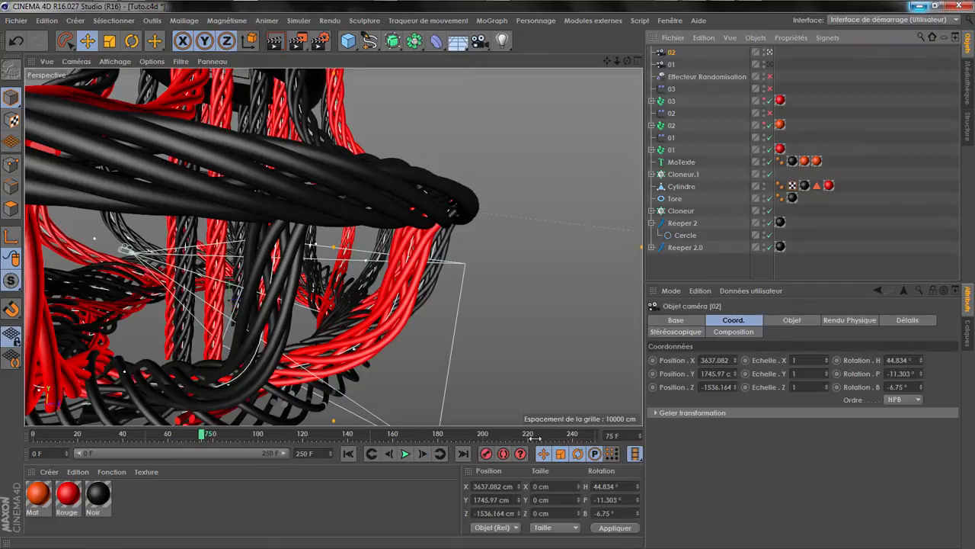
click(484, 454)
- Add a null object (Neutre), make camera 02 its child, and record a keyframe for the null at frame 75
click(348, 40)
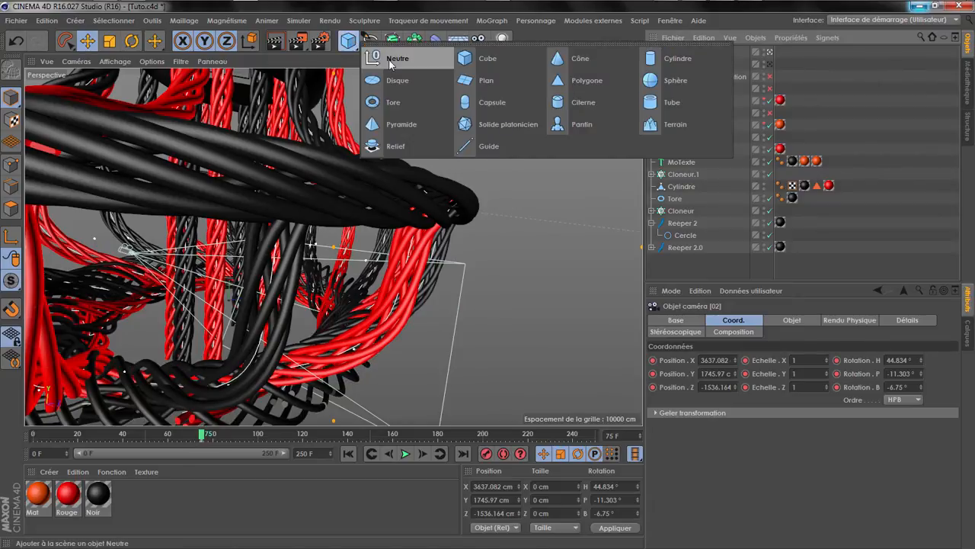
click(391, 61)
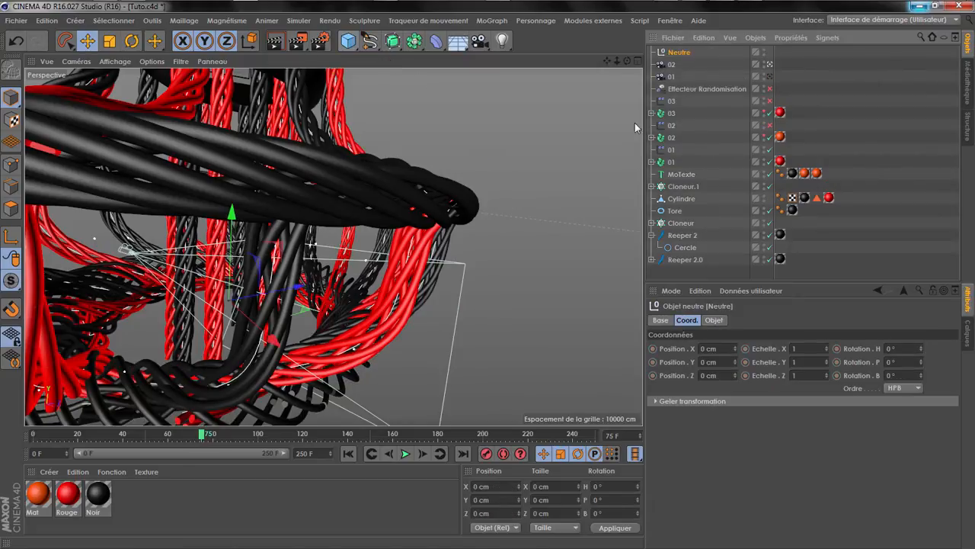
drag(678, 55, 680, 55)
click(677, 53)
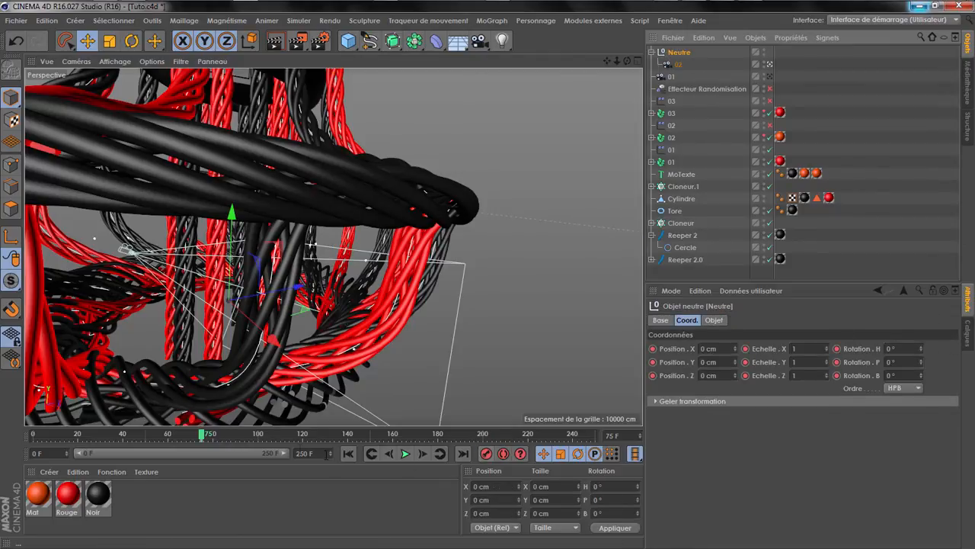
- Play the reference video in VLC to review the camera movement and return to Cinema 4D
click(517, 229)
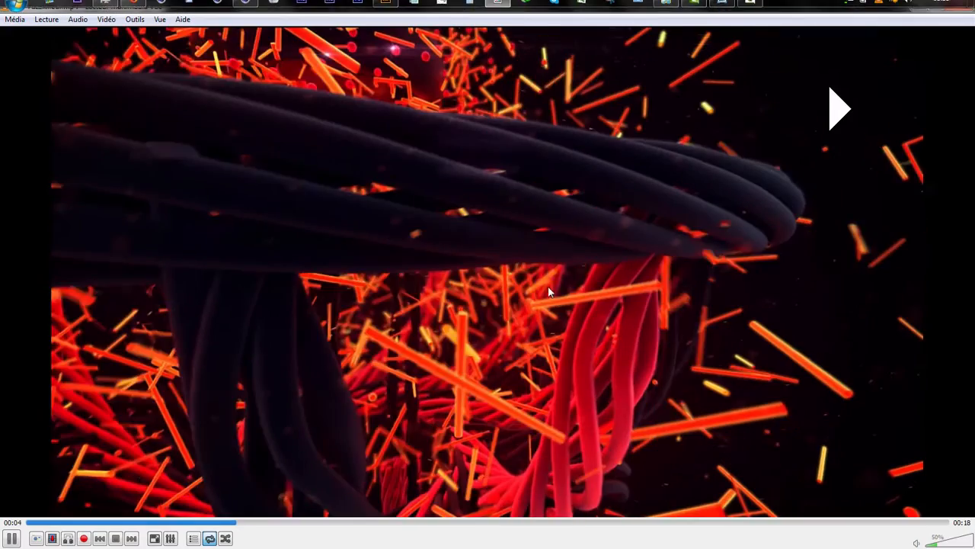
key(space)
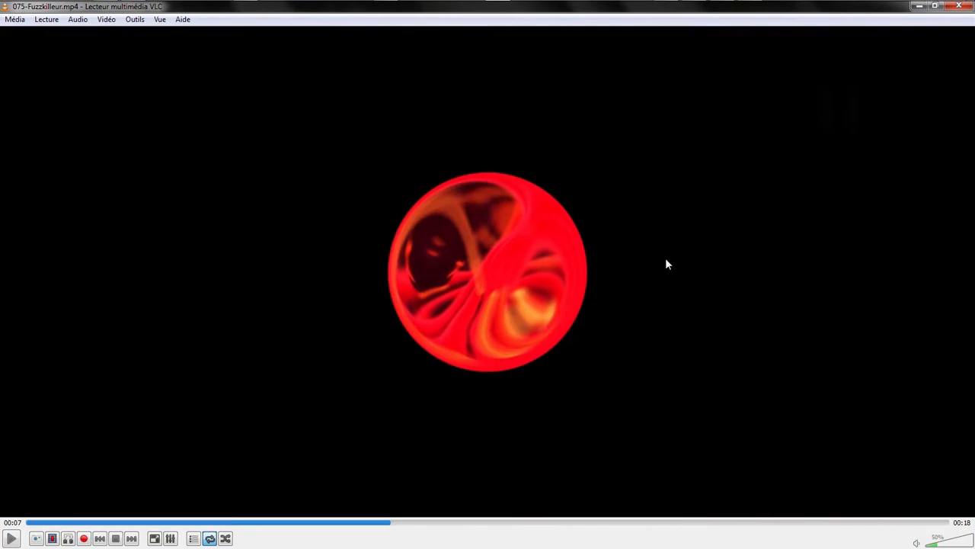
mouse_move(921, 8)
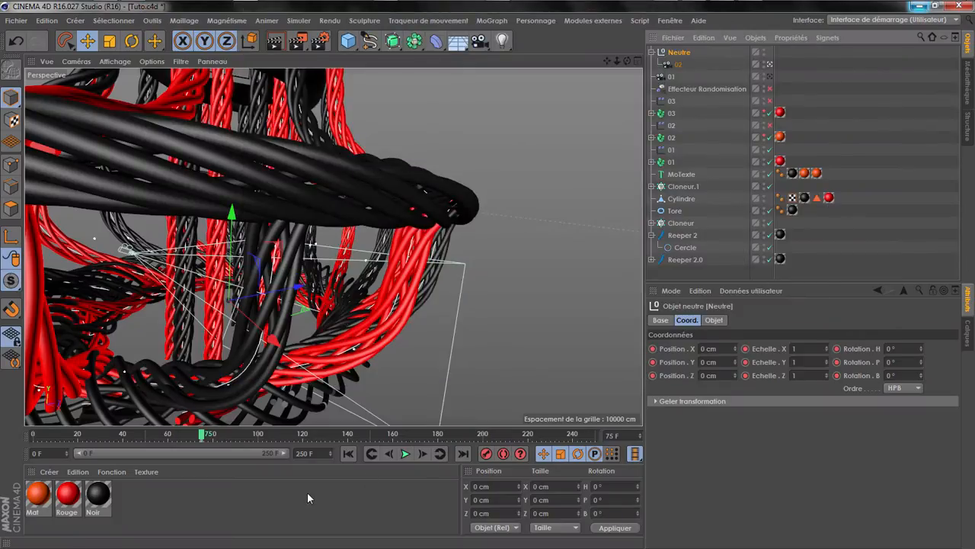
- Key the null's heading rotation at 25° on frame 150
drag(206, 436, 226, 436)
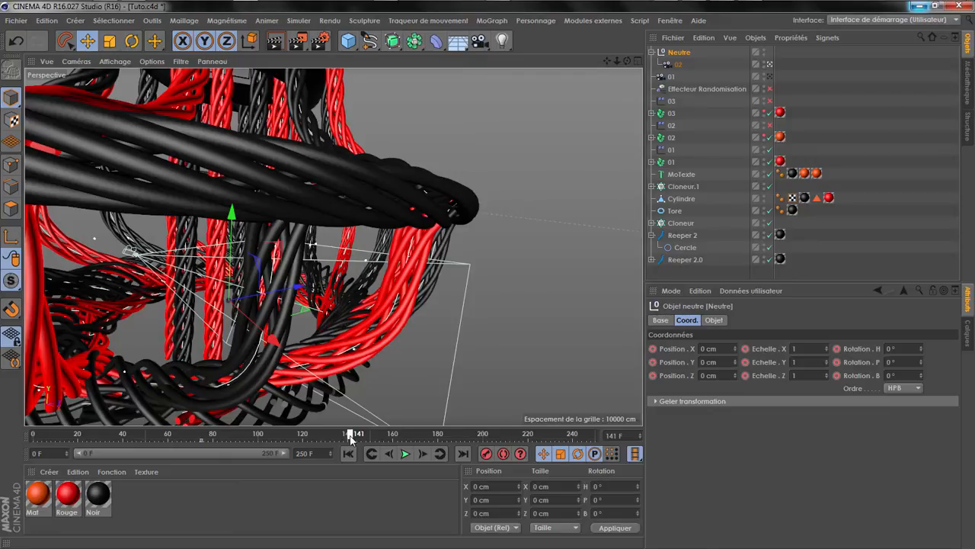
mouse_move(288, 445)
mouse_down()
mouse_move(248, 446)
mouse_move(257, 436)
mouse_move(368, 436)
mouse_up()
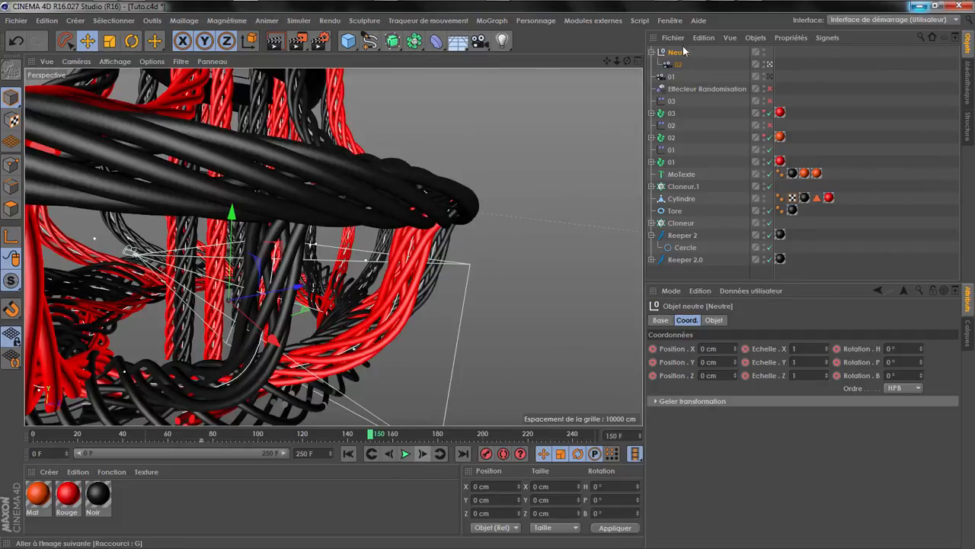
mouse_move(921, 348)
mouse_down()
mouse_move(960, 348)
mouse_move(892, 348)
mouse_move(915, 346)
mouse_up()
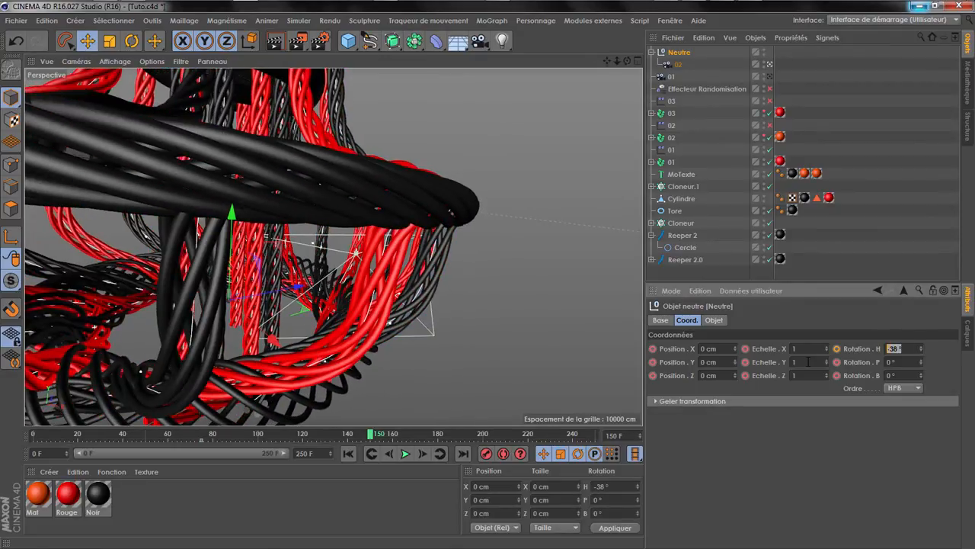
key(Return)
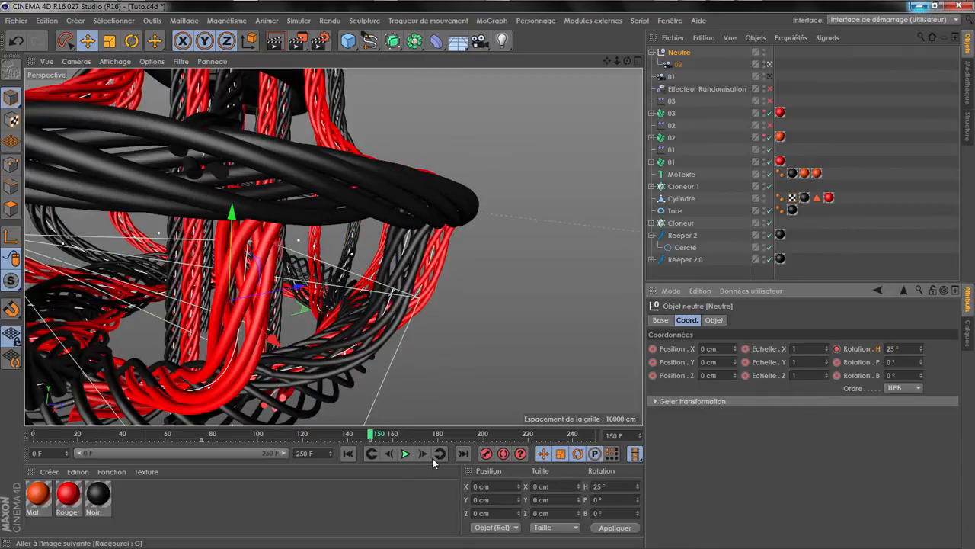
- Play the camera rotation from around frame 75 to review it, and go to the keyframe at frame 150
click(199, 432)
click(406, 453)
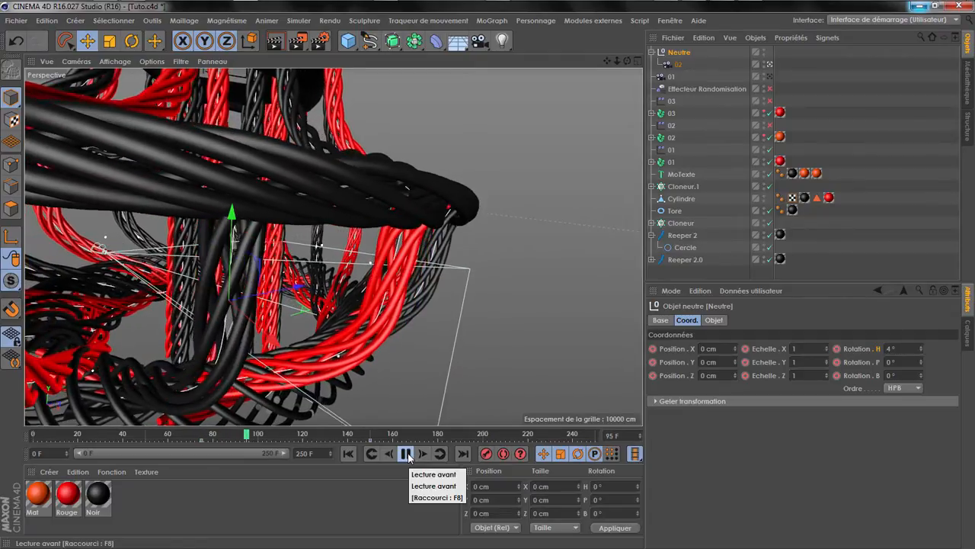
click(406, 454)
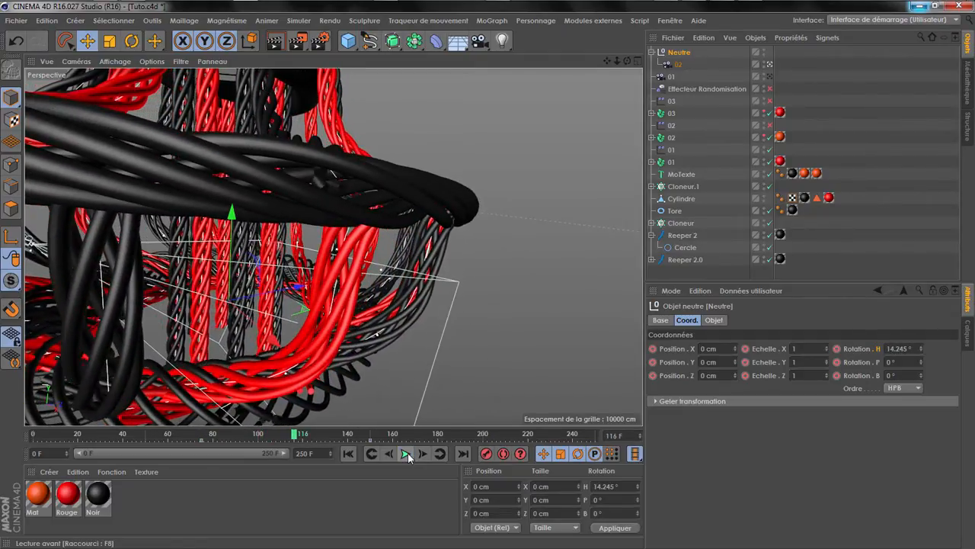
click(440, 453)
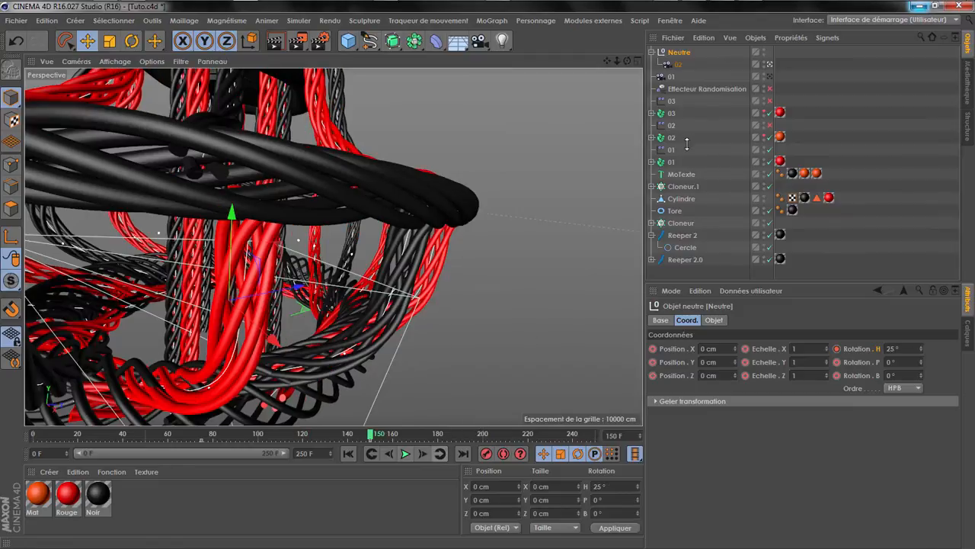
- Try orbiting camera 02's view at frame 150 and undo that view change
click(672, 65)
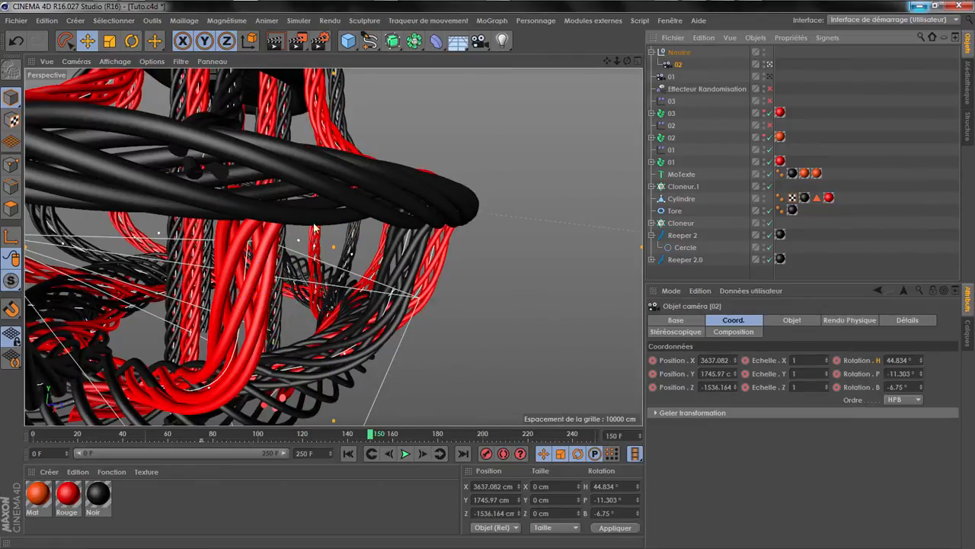
alt+drag(315, 227, 331, 242)
key(ctrl+shift+z)
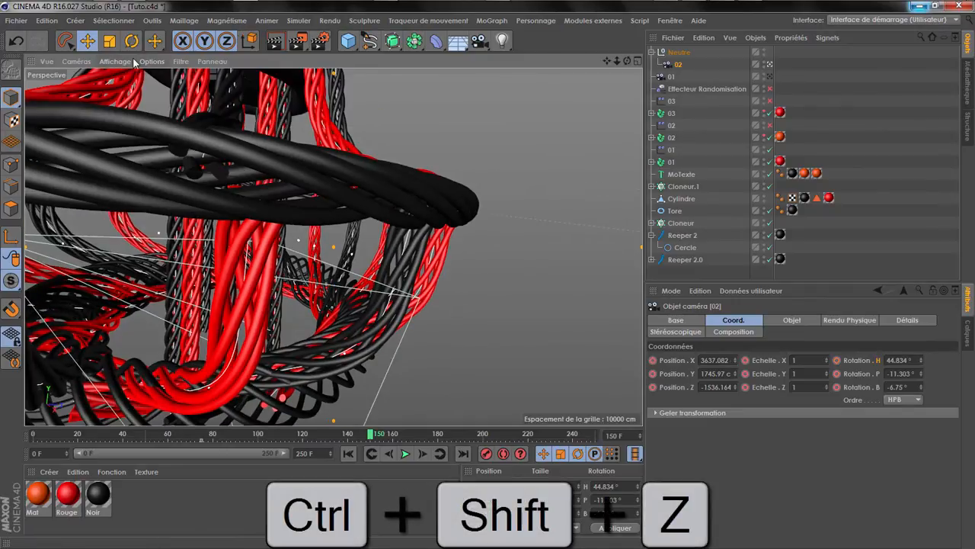
- Set the viewport camera navigation to object mode (Mode objet)
click(141, 61)
mouse_move(122, 66)
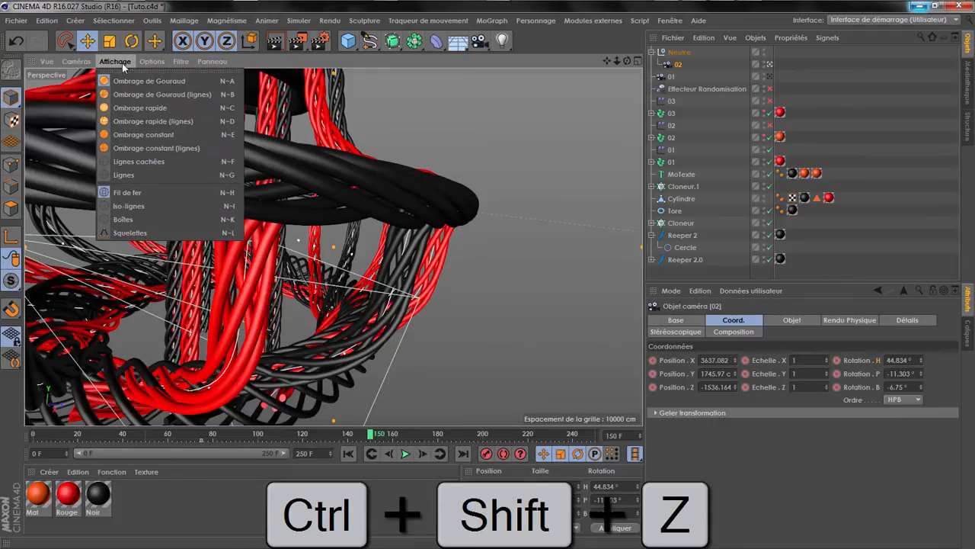
mouse_move(76, 61)
mouse_move(99, 81)
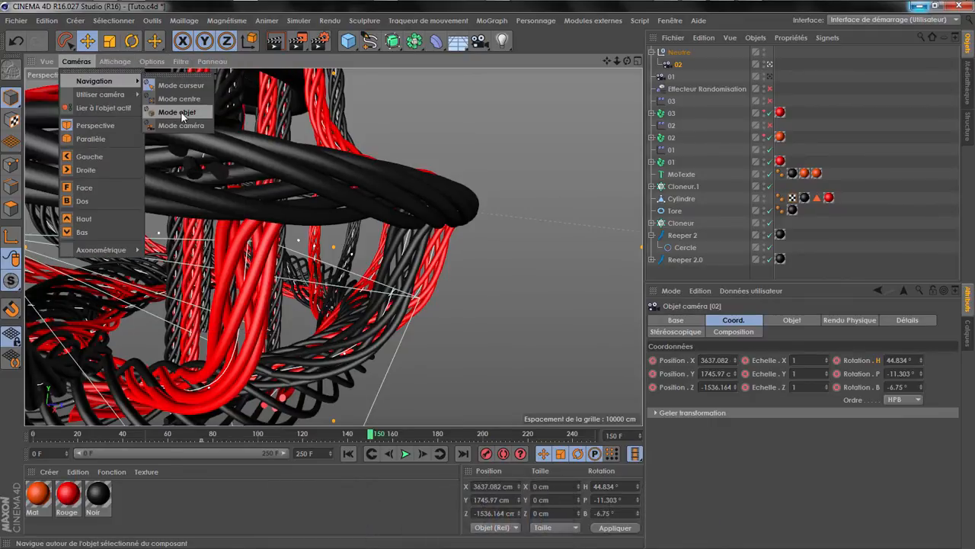
click(182, 113)
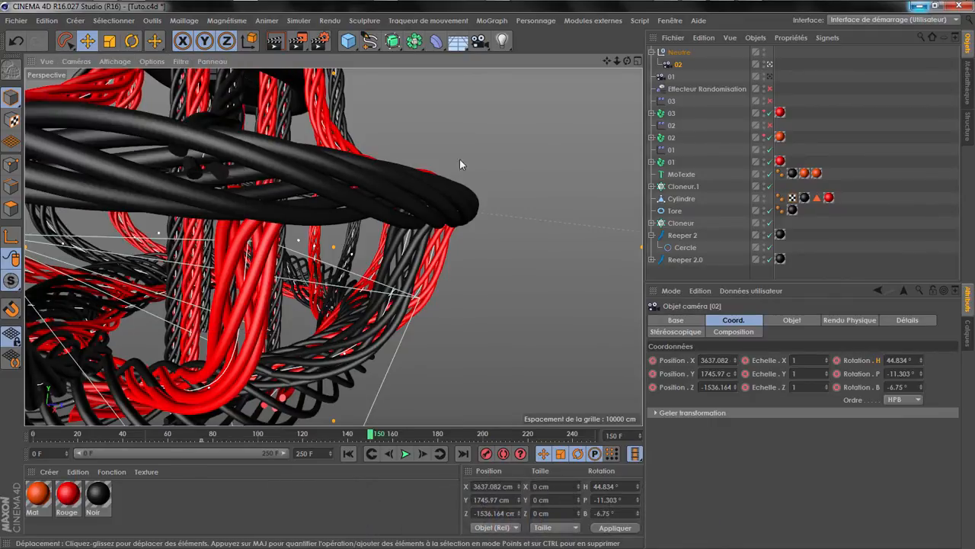
- Orbit camera 02 around the Effecteur Randomisation to heading about 60° and pitch about -28°, and record its keyframe at frame 150
click(694, 90)
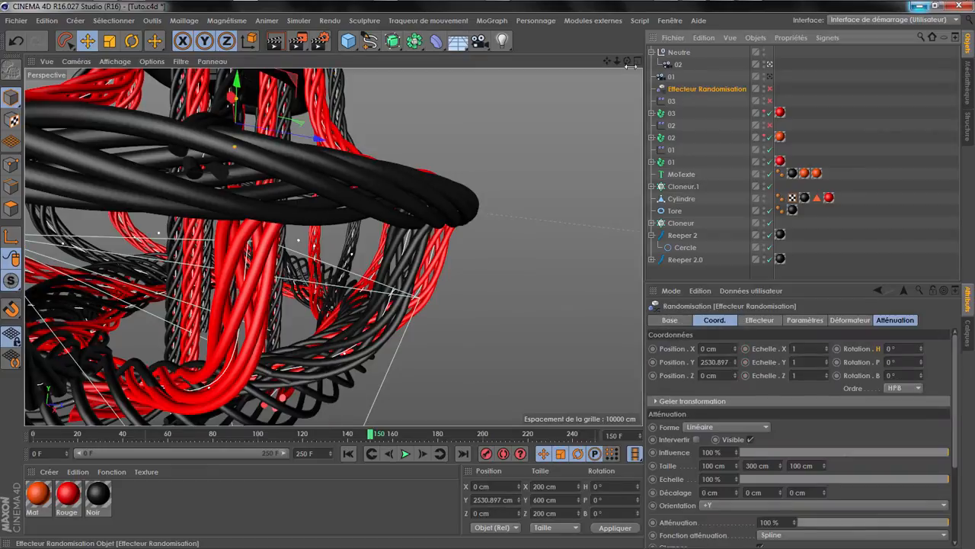
drag(627, 61, 428, 121)
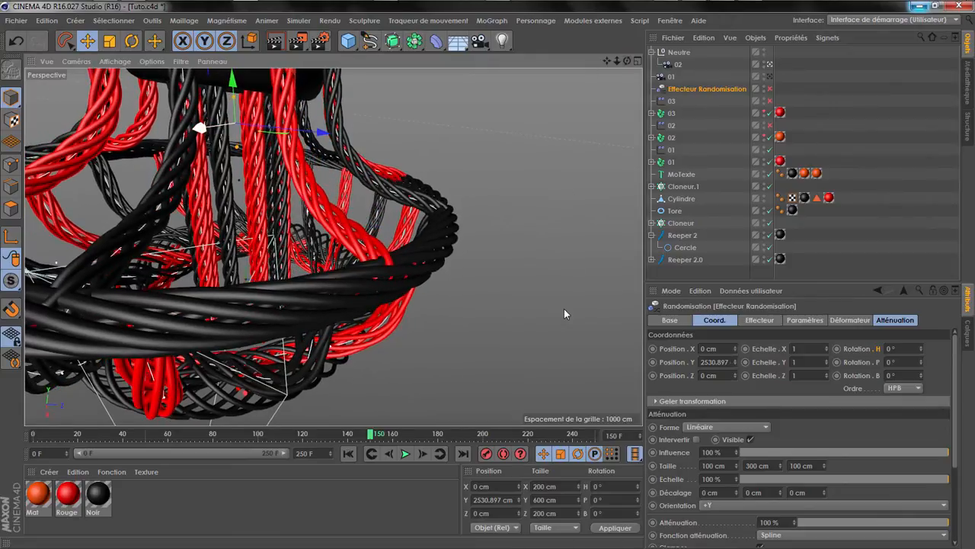
click(680, 66)
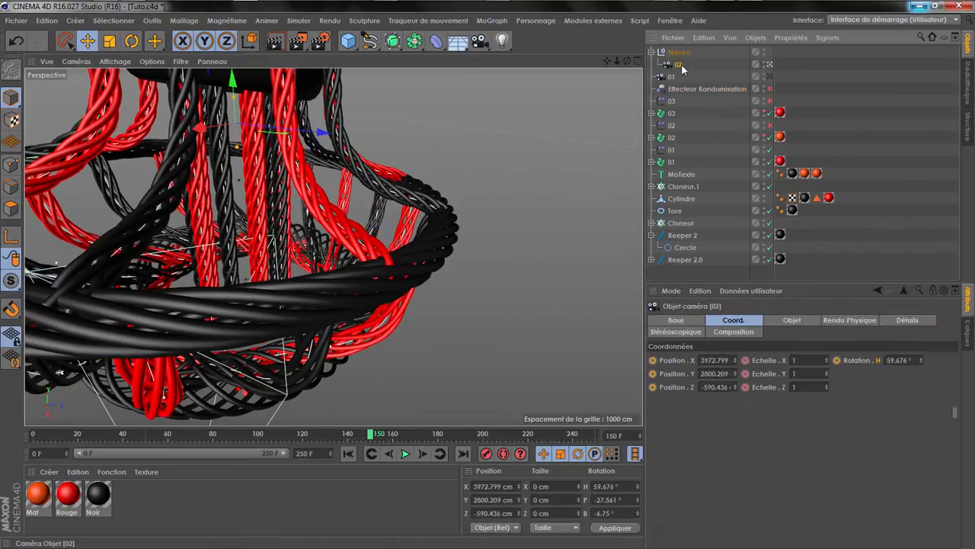
click(488, 454)
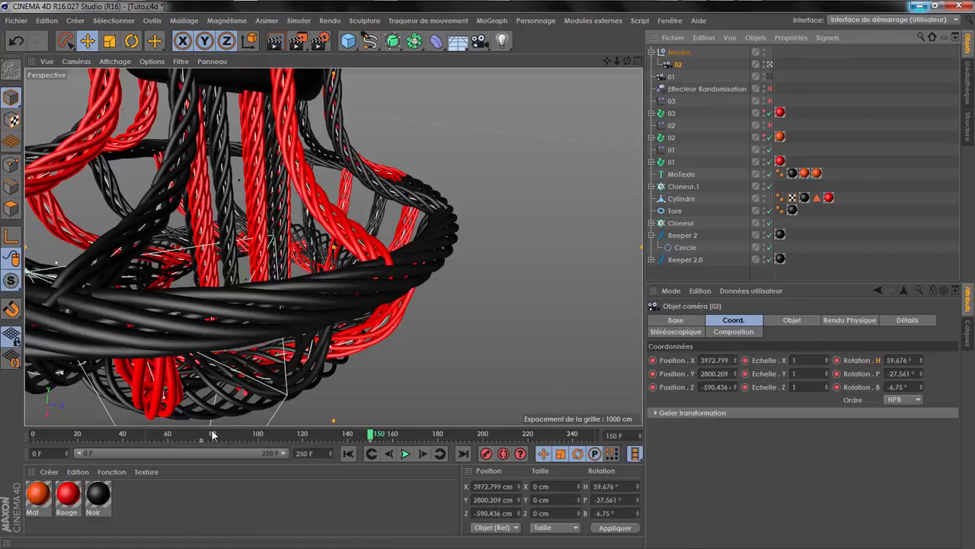
- Play back camera 02's animation to review the move, and return to its keyframe at frame 75
click(405, 454)
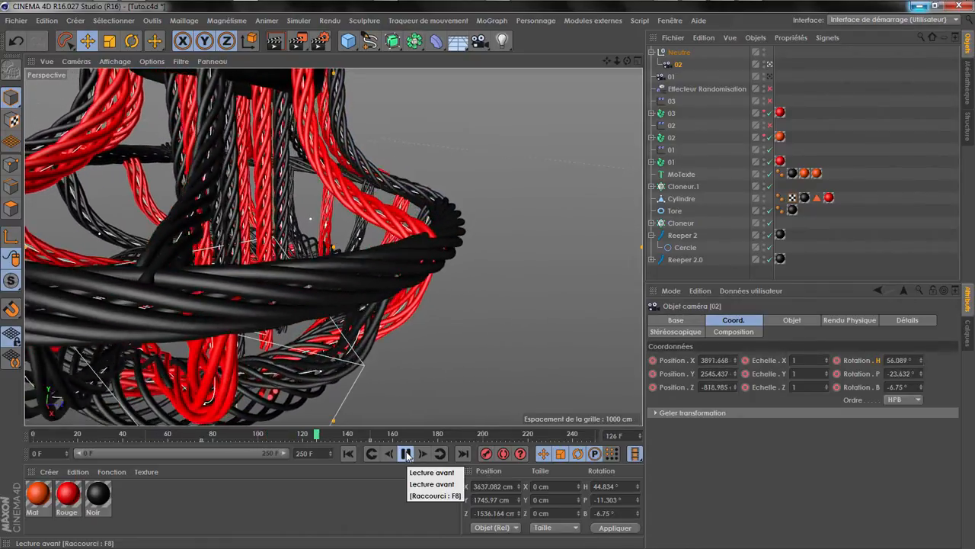
click(406, 454)
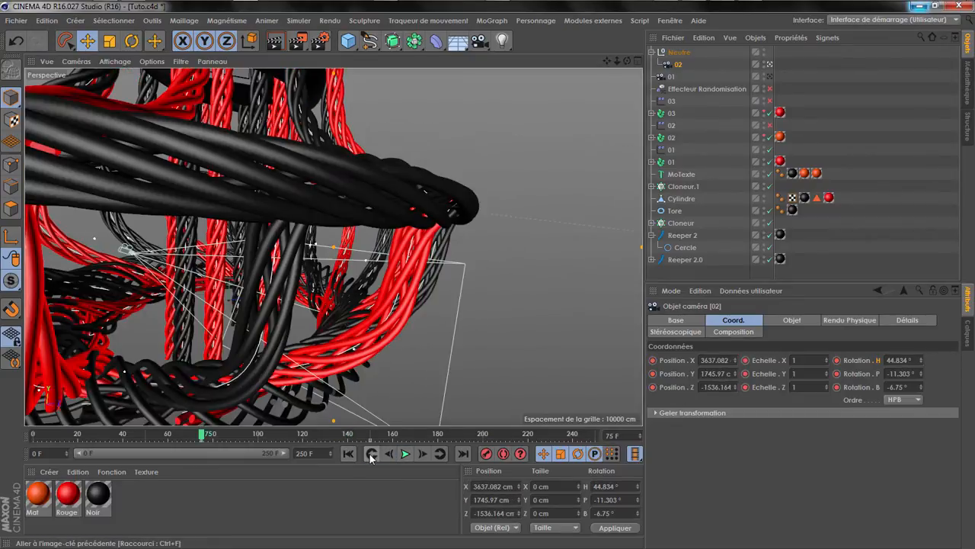
- Switch to VLC and replay 075-Fuzzkilleur.mp4 between about 3 and 7 seconds to study the reference camera move
click(499, 10)
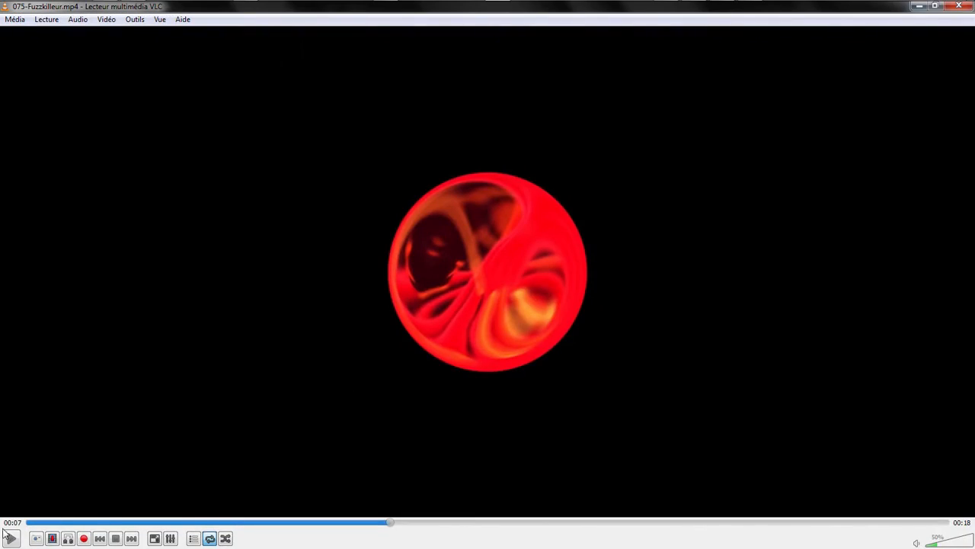
click(194, 522)
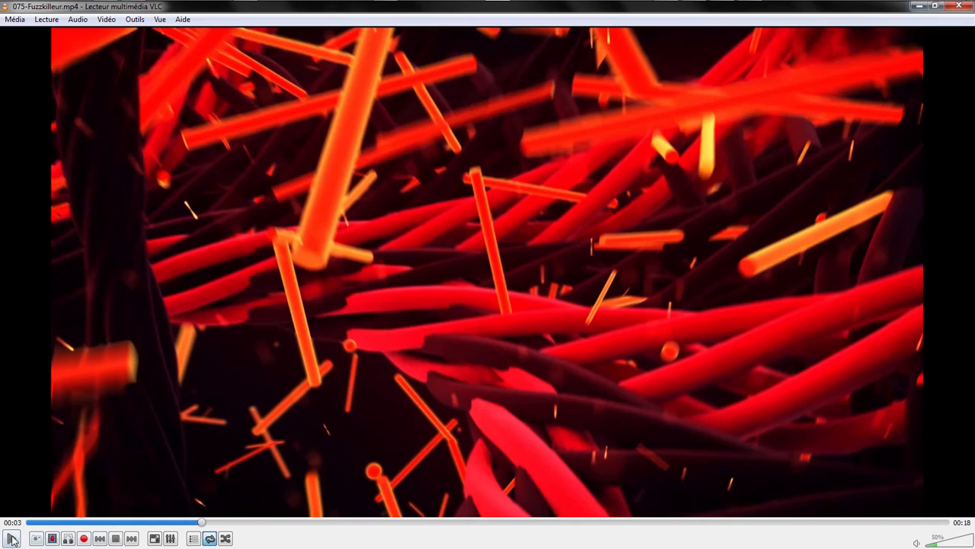
click(12, 539)
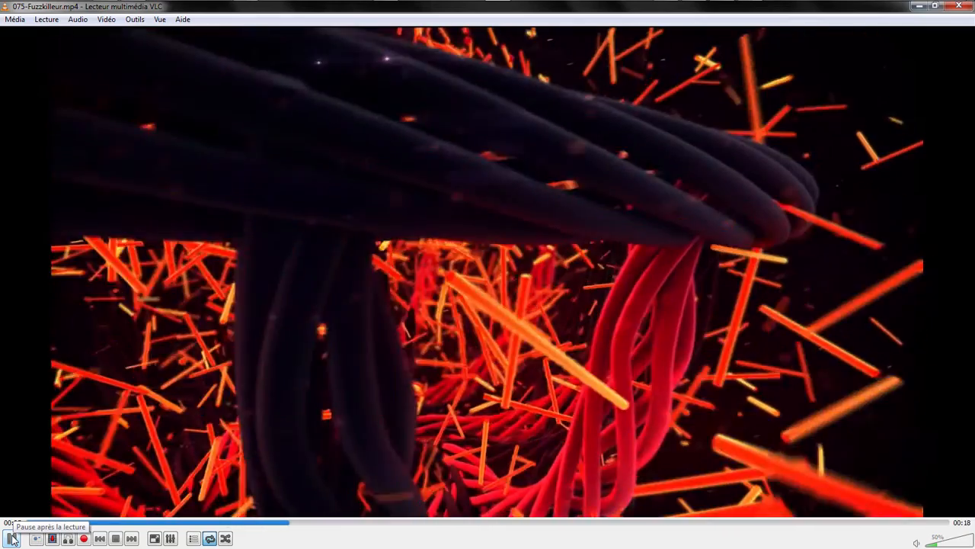
click(11, 539)
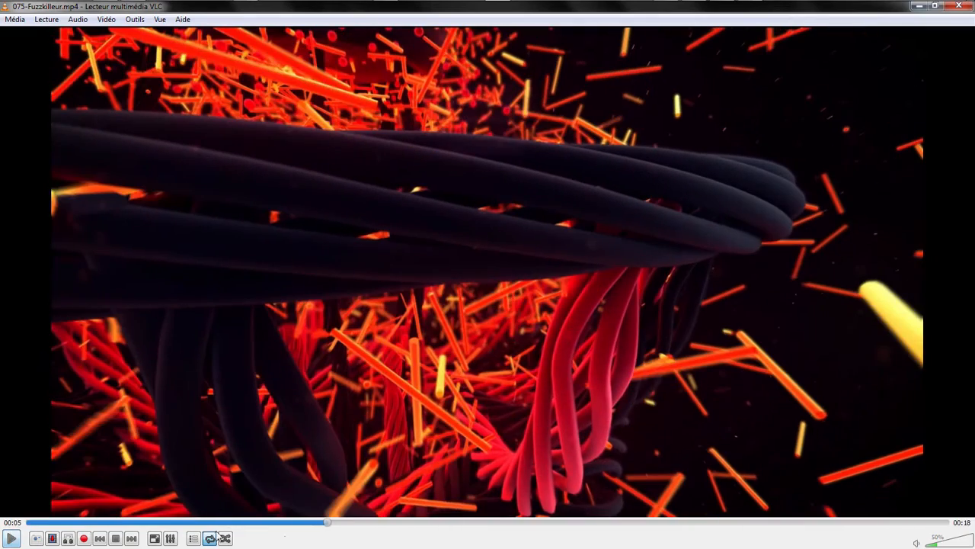
click(278, 523)
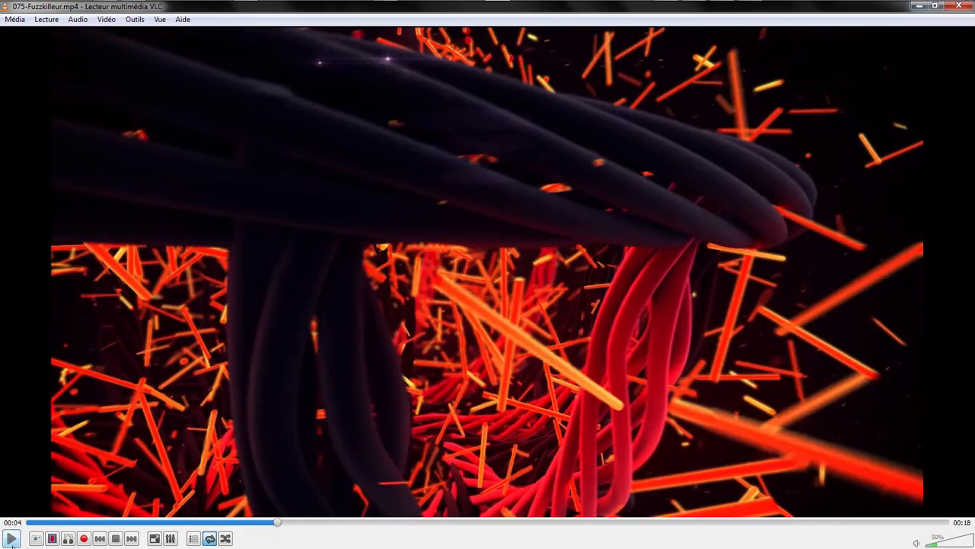
click(12, 544)
click(12, 544)
click(256, 524)
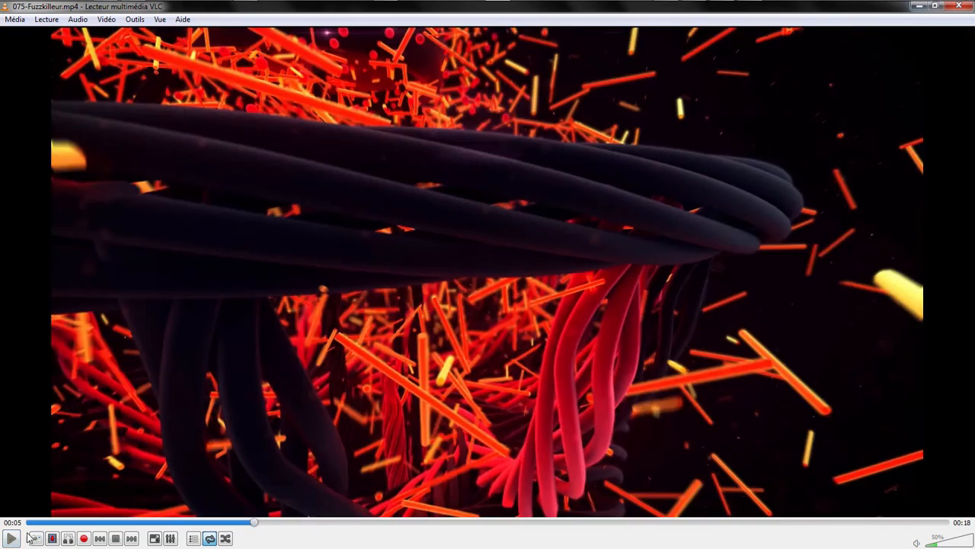
click(11, 539)
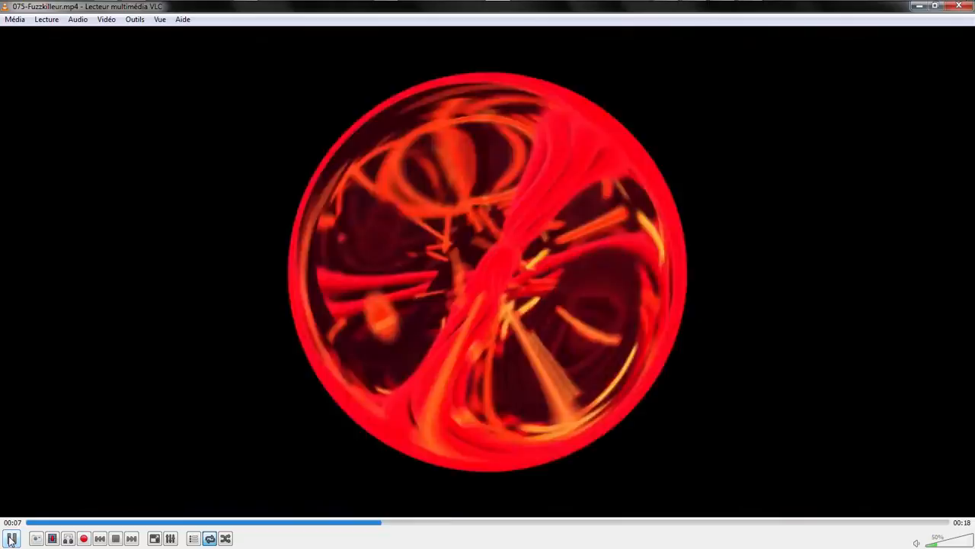
click(10, 540)
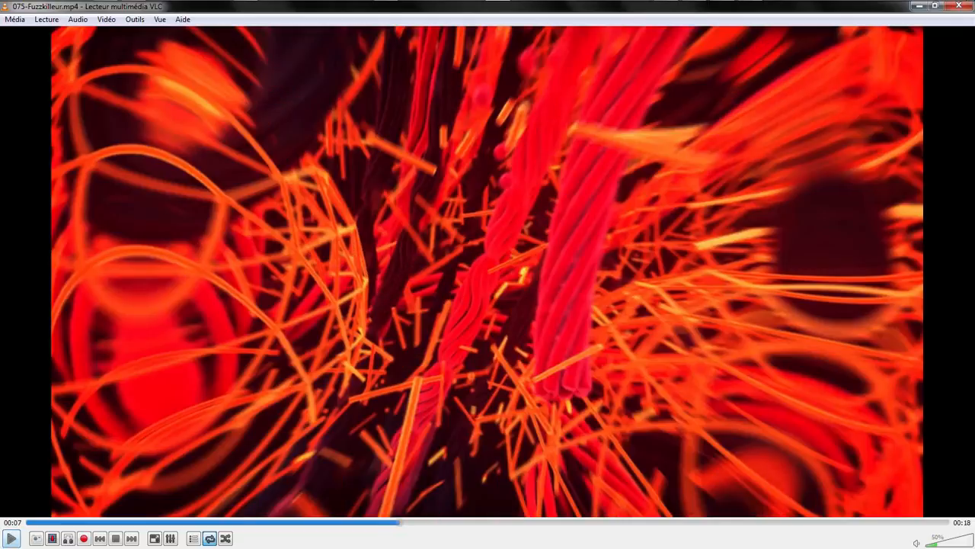
click(917, 6)
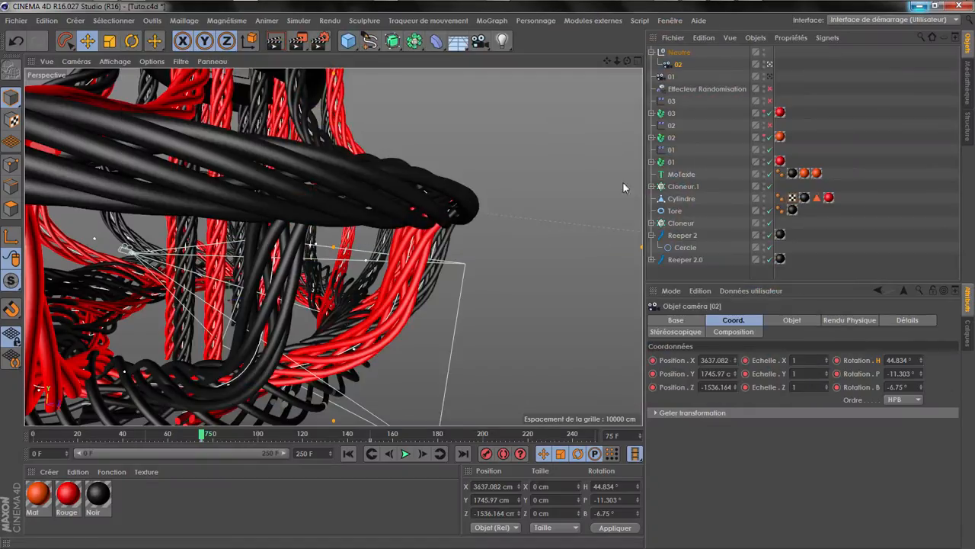
- Pan, dolly and orbit camera 02 at frame 150 to heading about 61° and pitch about -33°, and record the keyframe again
click(407, 454)
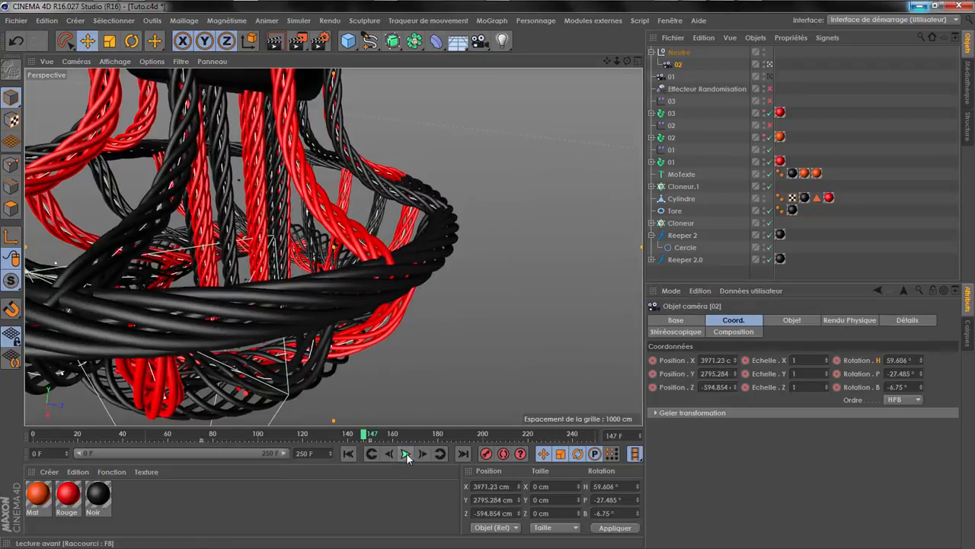
click(441, 454)
drag(607, 61, 680, 6)
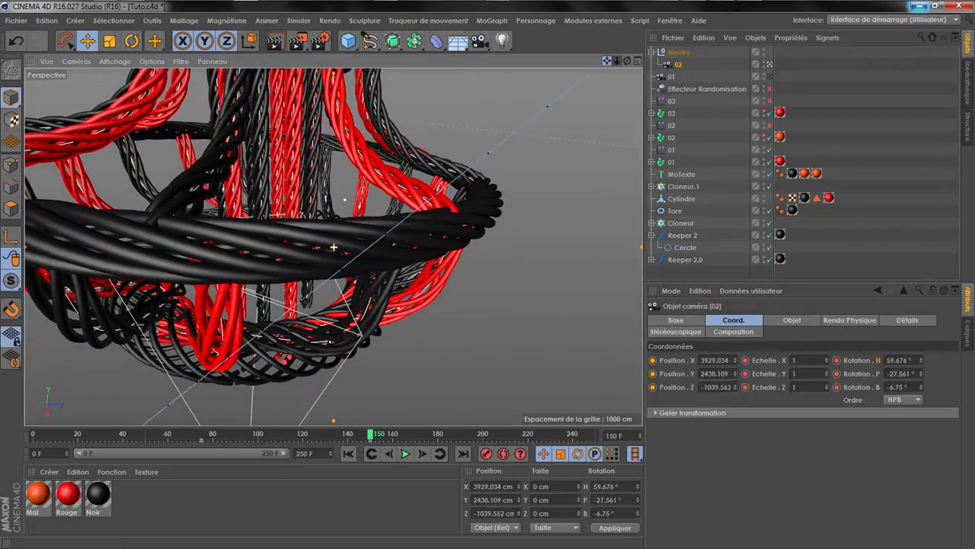
drag(616, 61, 613, 95)
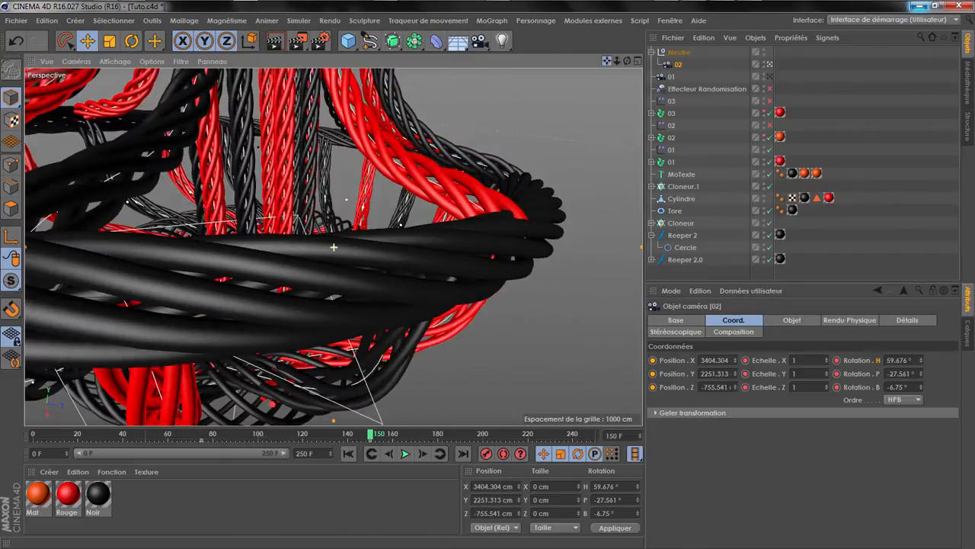
mouse_move(625, 63)
mouse_down()
mouse_move(663, 62)
mouse_move(629, 64)
mouse_move(632, 78)
mouse_move(595, 61)
mouse_move(601, 86)
mouse_move(643, 61)
mouse_move(625, 60)
mouse_move(641, 59)
mouse_up()
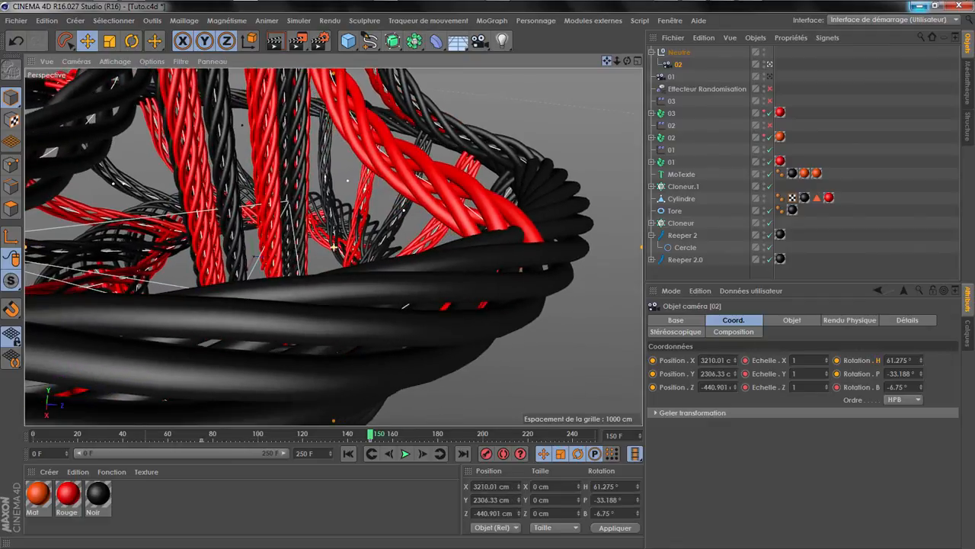
click(486, 453)
- Play the animation around the keyframe at frame 150 to review camera 02's updated move
click(406, 453)
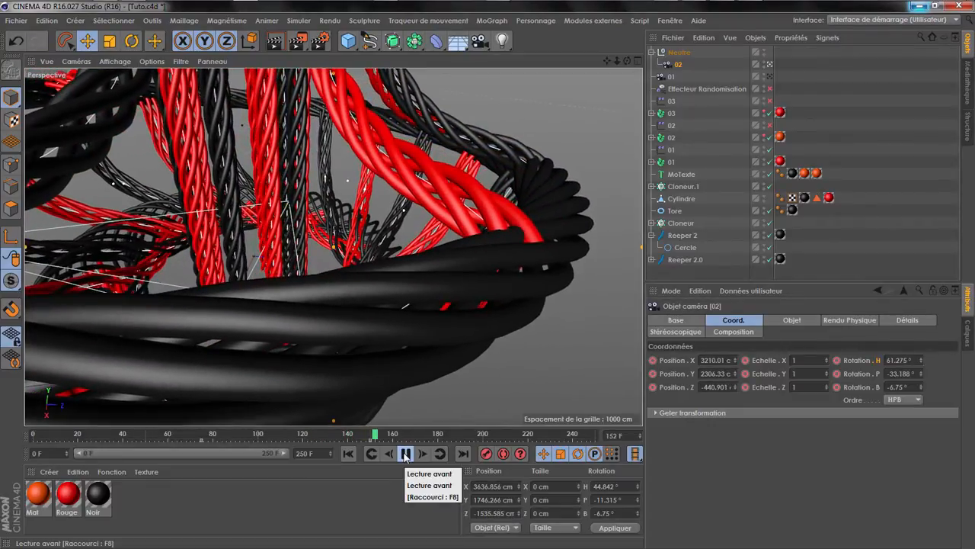
click(406, 454)
click(350, 435)
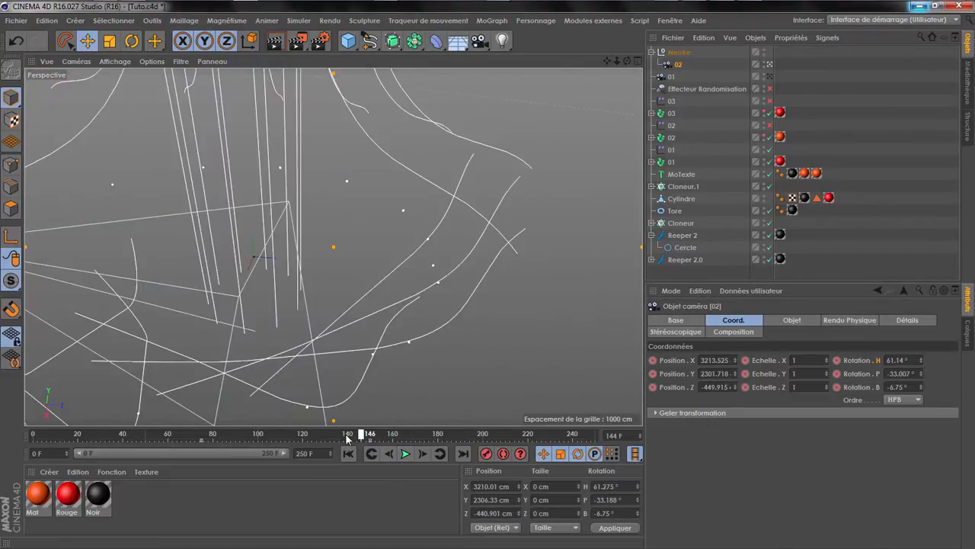
click(406, 454)
click(406, 454)
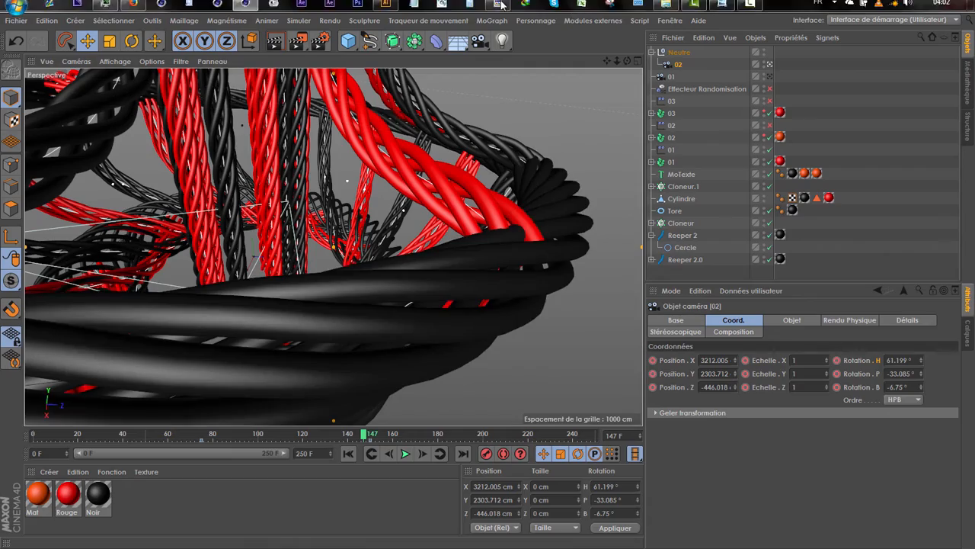
- Switch to VLC to watch the reference video from about 7 to 16 seconds, and briefly play the Cinema 4D animation from frame 147
click(499, 10)
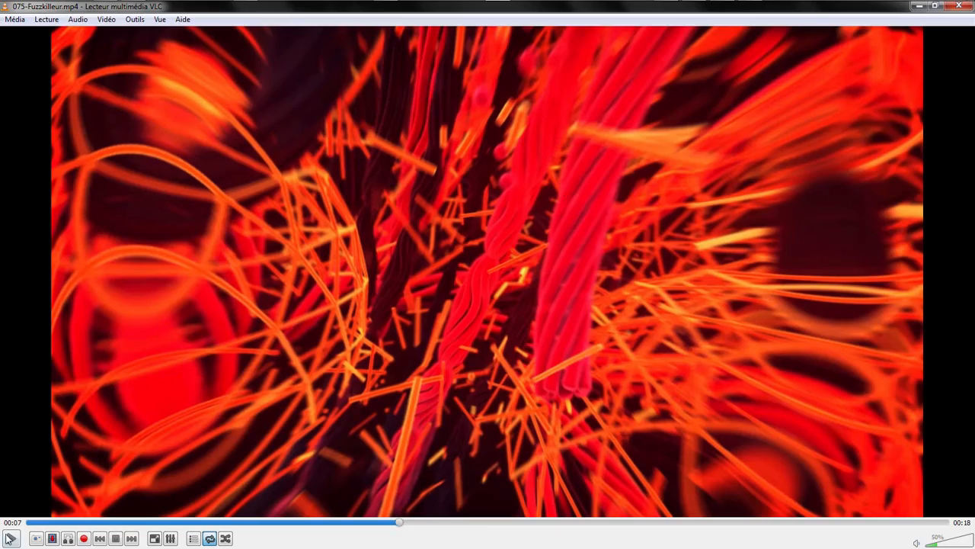
click(9, 539)
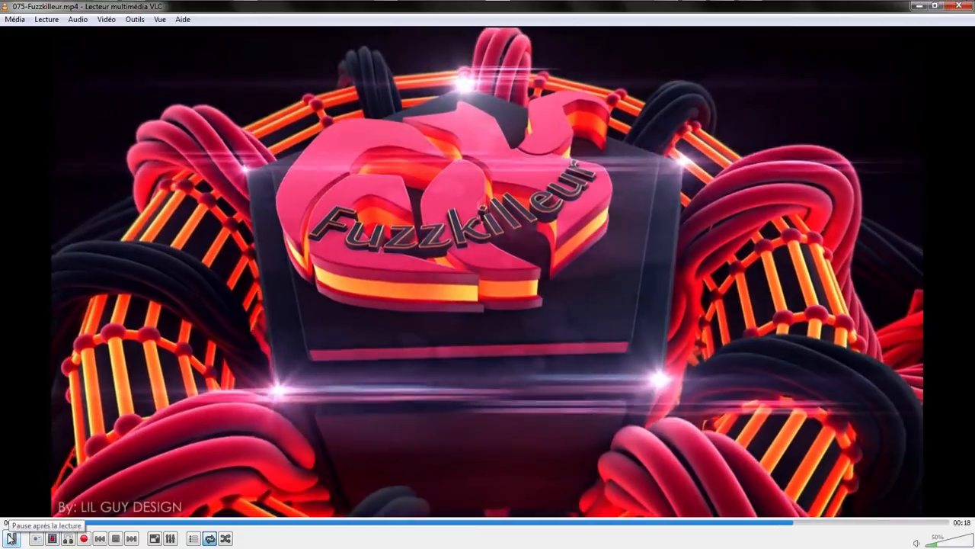
click(11, 538)
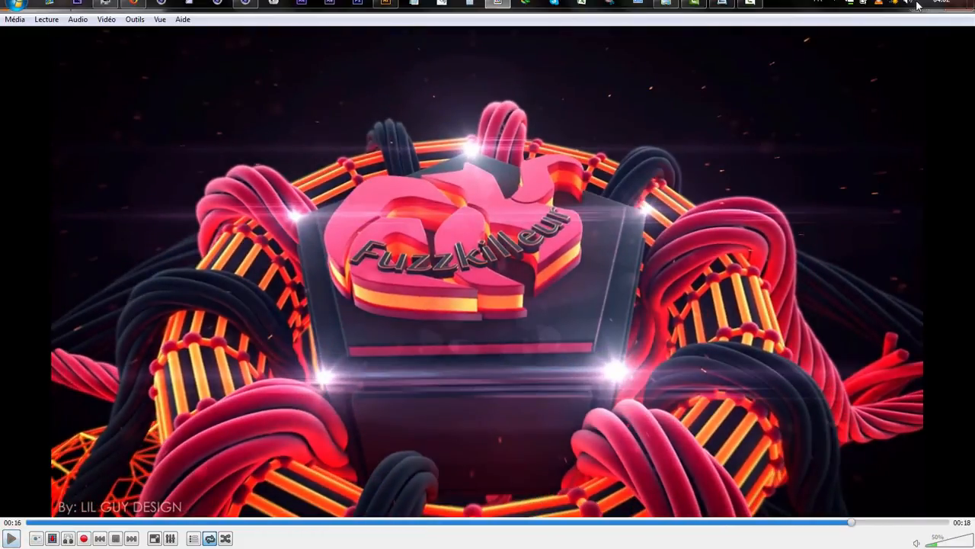
click(918, 6)
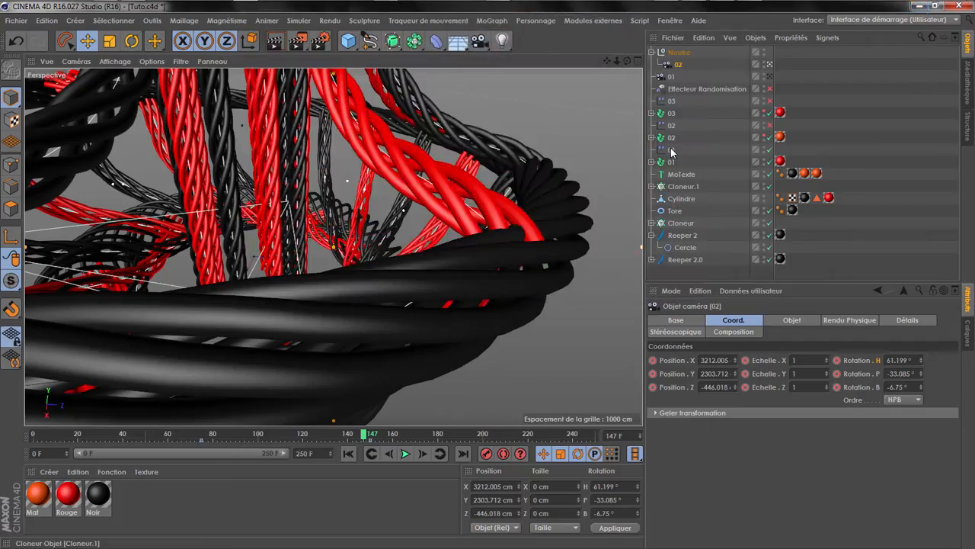
click(406, 454)
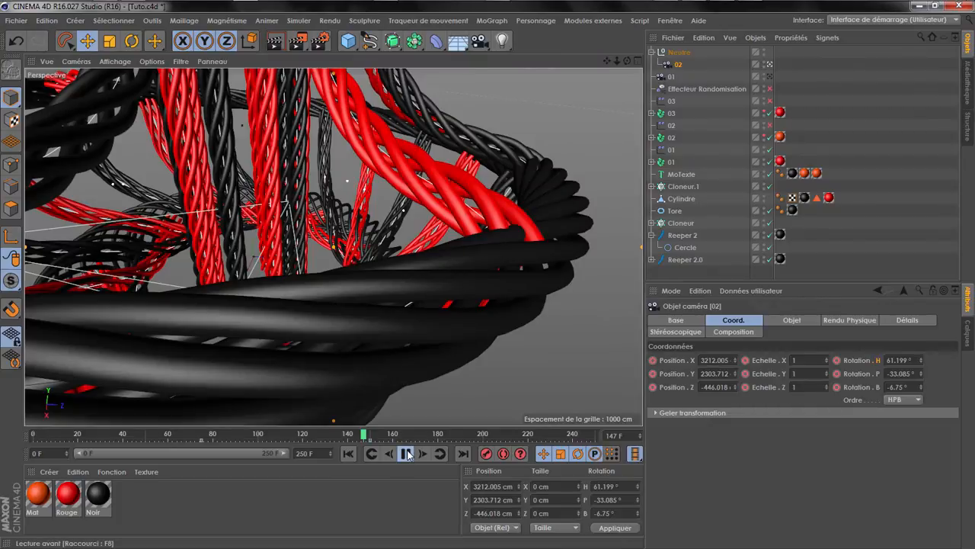
click(407, 454)
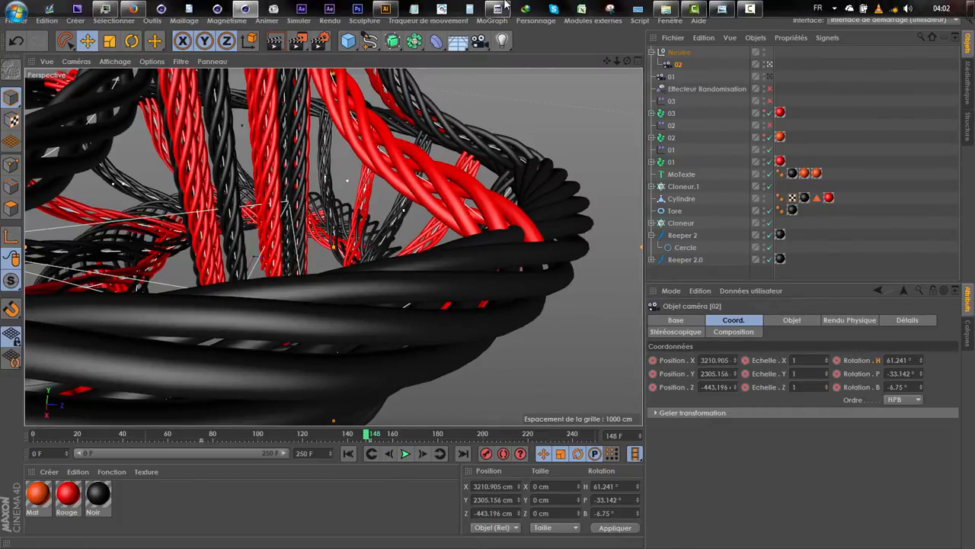
- Switch to VLC and replay the reference video's logo reveal from about 7 to 10 seconds
click(497, 9)
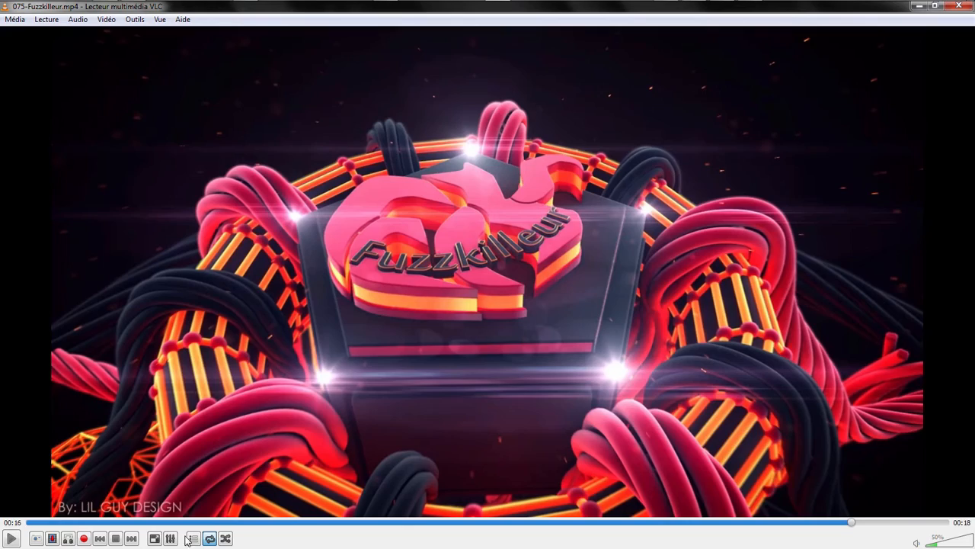
click(427, 522)
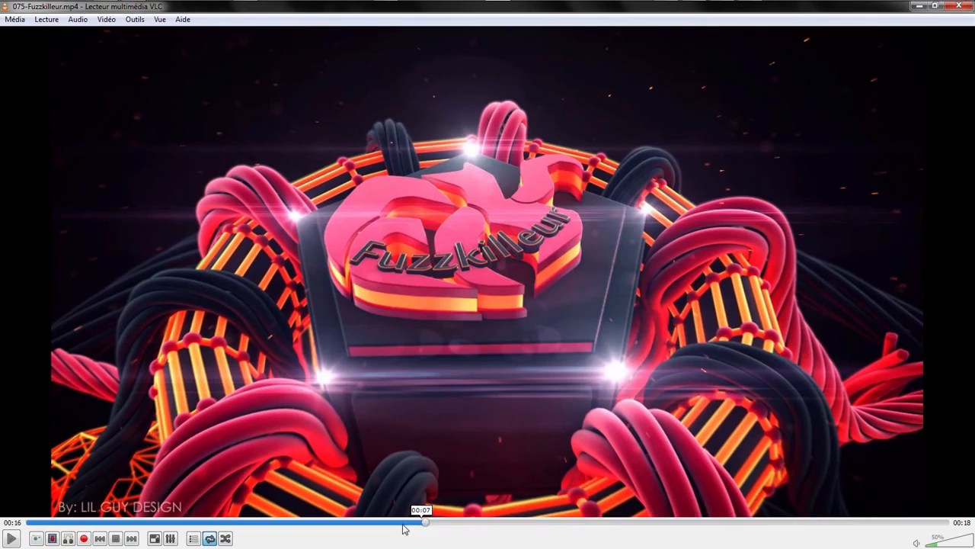
click(11, 539)
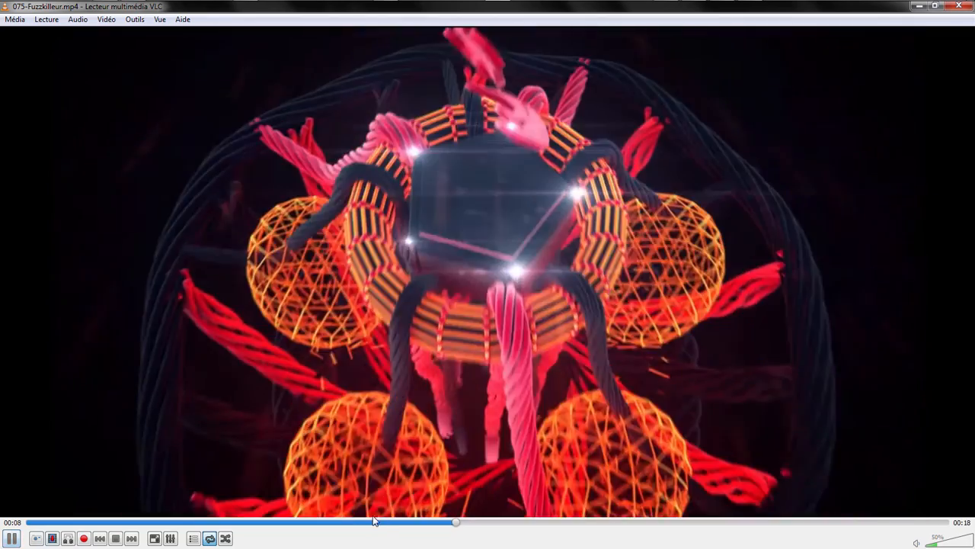
click(359, 523)
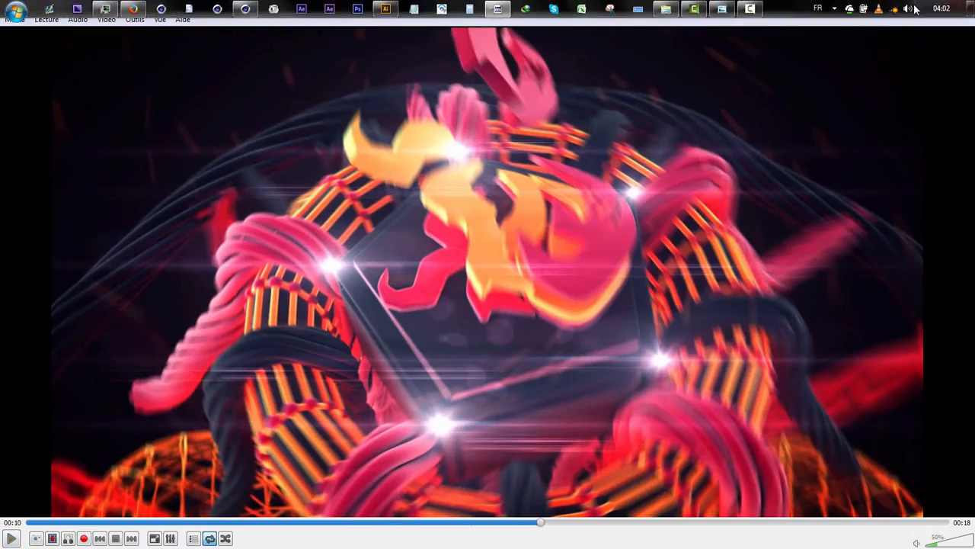
click(919, 7)
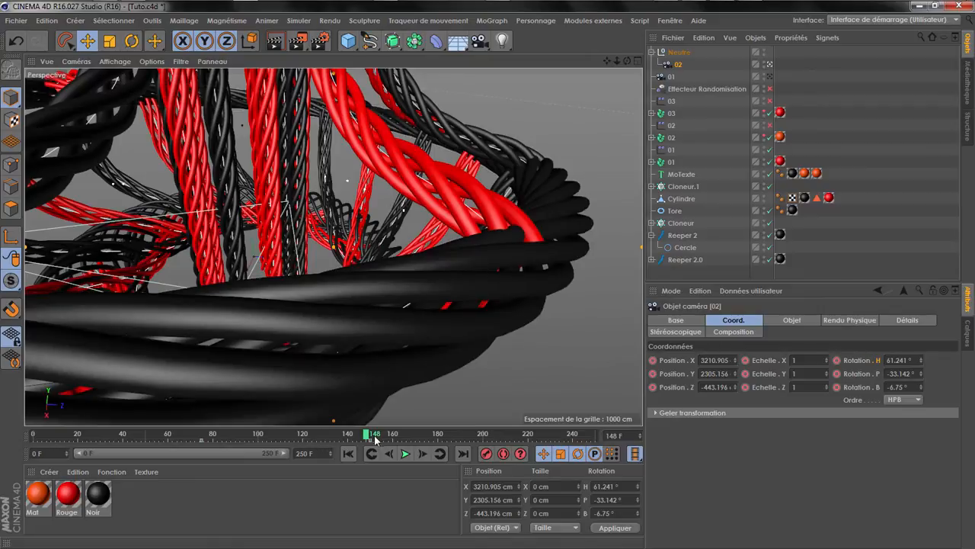
- Extend the timeline's end to 296 F, show the full range from 0 F, and go to frame 250
drag(375, 439, 417, 440)
drag(560, 446, 569, 440)
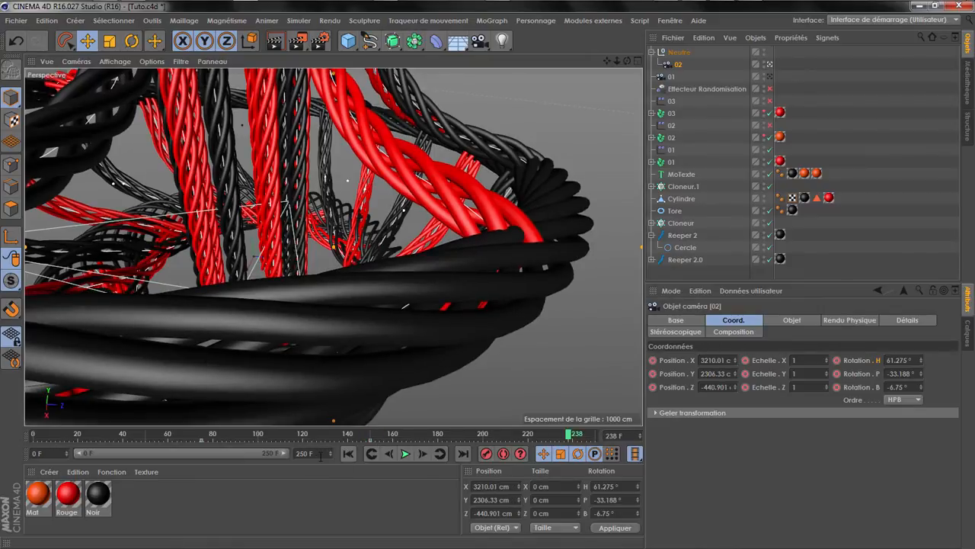
drag(246, 455, 304, 450)
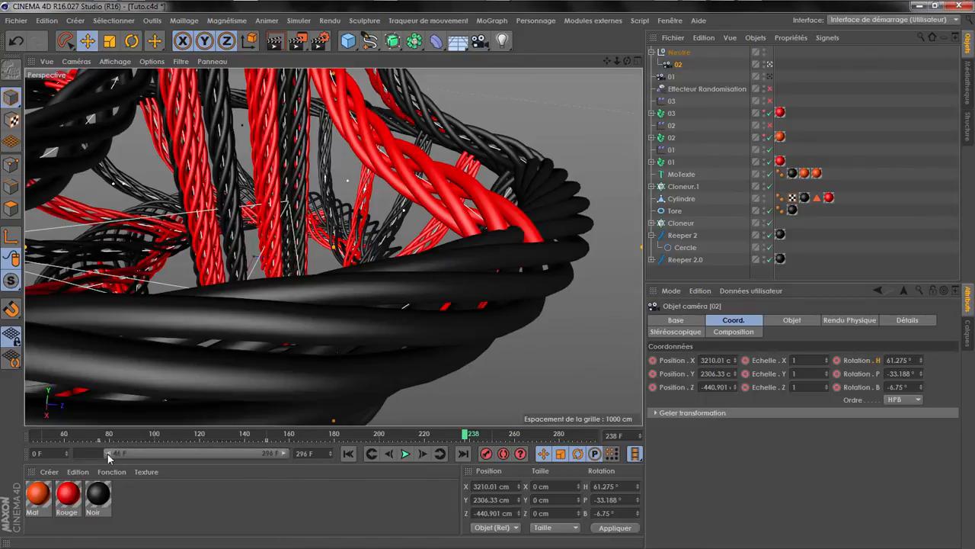
drag(108, 453, 78, 453)
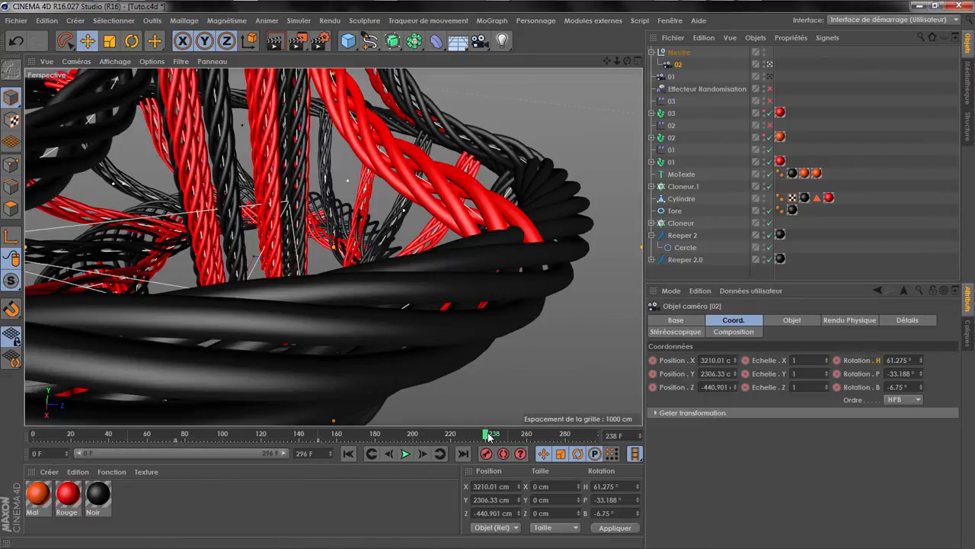
mouse_move(545, 439)
mouse_down()
mouse_move(557, 439)
mouse_move(500, 439)
mouse_up()
- Move and orbit camera 02 at frame 250 to view the torus and logo from above, with heading about 54° and pitch about -48°
drag(632, 63, 617, 192)
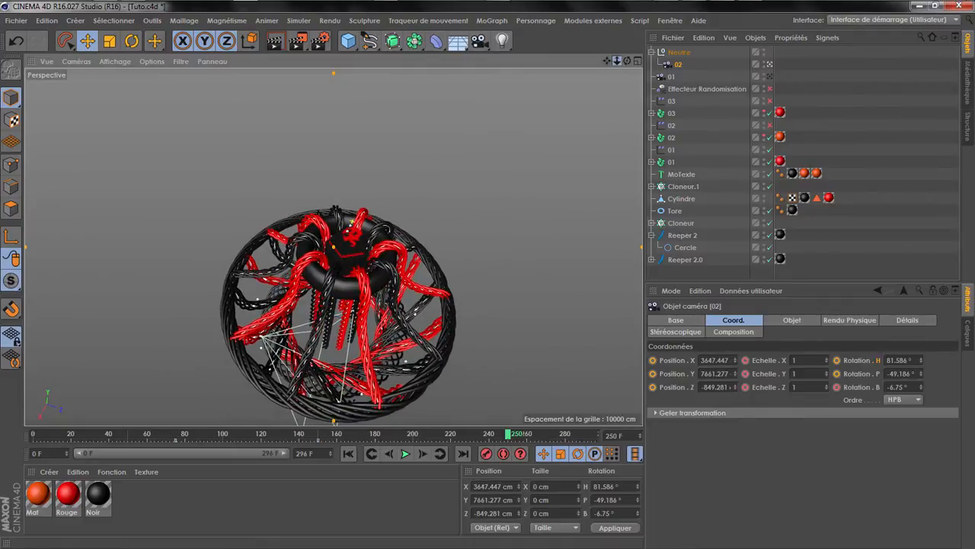
drag(618, 62, 739, 61)
drag(627, 60, 196, 93)
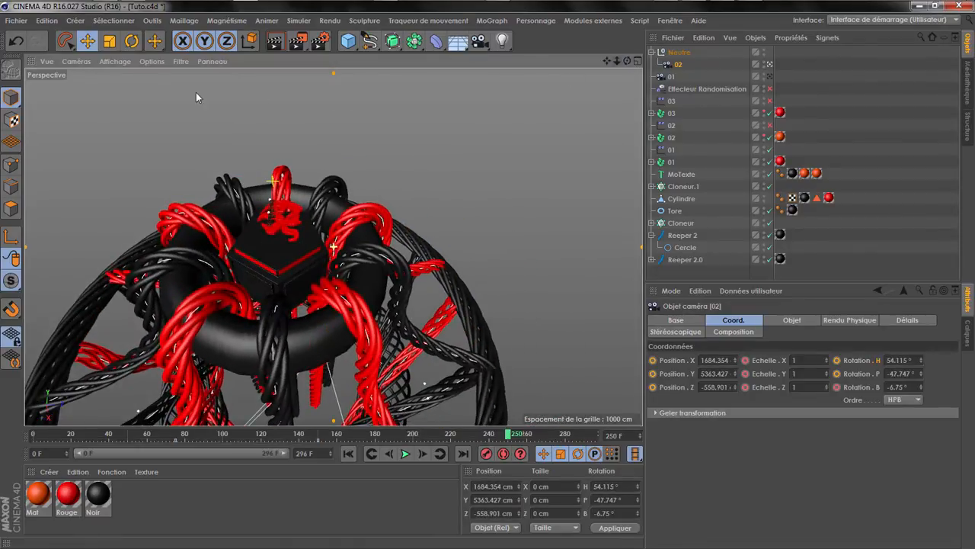
- Set the perspective view's camera navigation to cursor mode
click(122, 62)
mouse_move(81, 64)
mouse_move(100, 80)
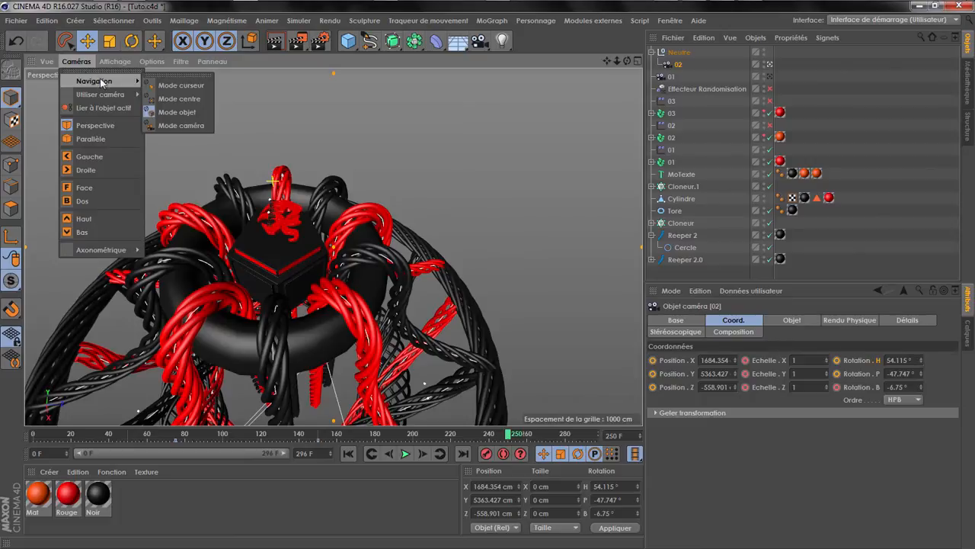
click(185, 86)
- Orbit and zoom camera 02 at frame 250 to look straight down on the logo, with heading about 282° and pitch about -86°
alt+drag(303, 231, 65, 245)
alt+drag(412, 245, 455, 255)
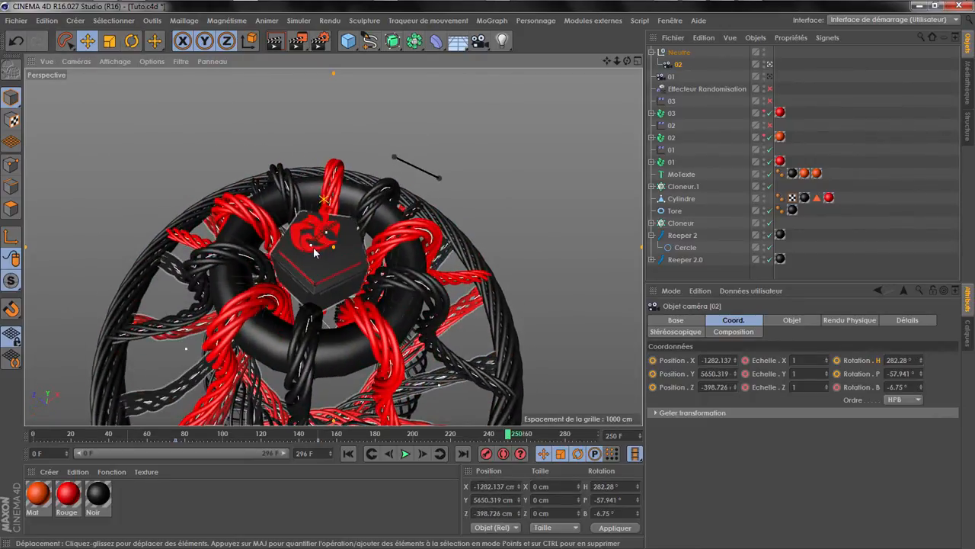
scroll(311, 249, up, 3)
scroll(312, 252, up, 3)
alt+drag(367, 255, 361, 294)
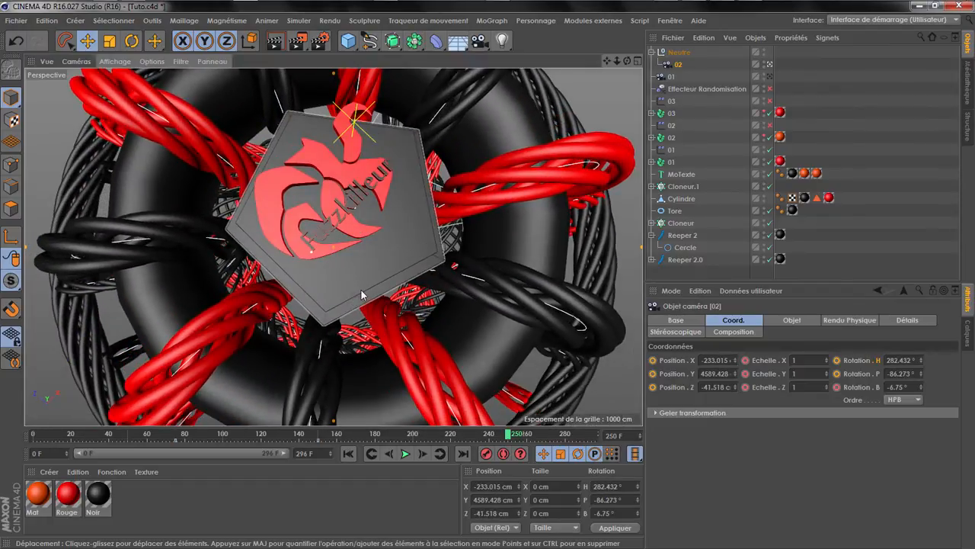
- Select the fracture objects 03, 02 and 01 and move them about 28 cm along X in the top view
middle_click(360, 295)
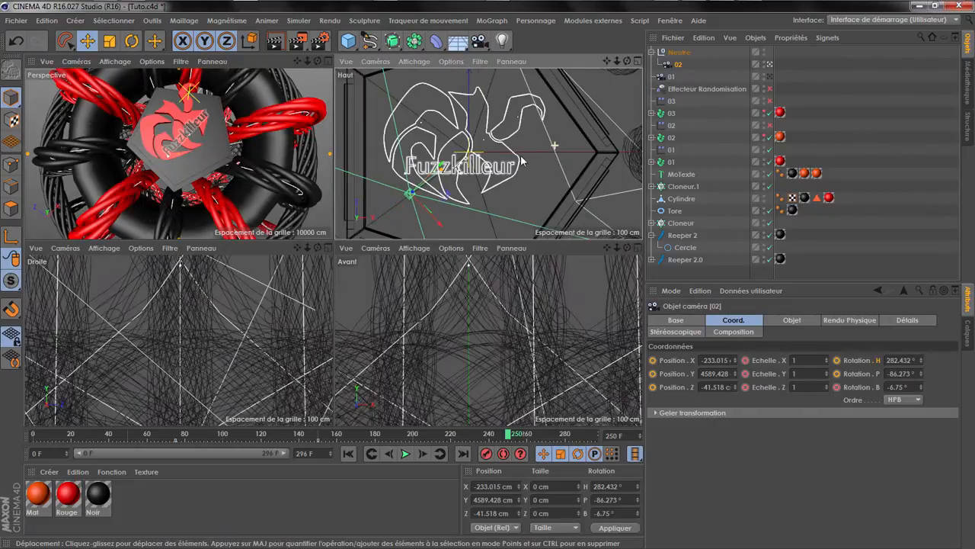
scroll(523, 164, down, 1)
scroll(523, 164, down, 1)
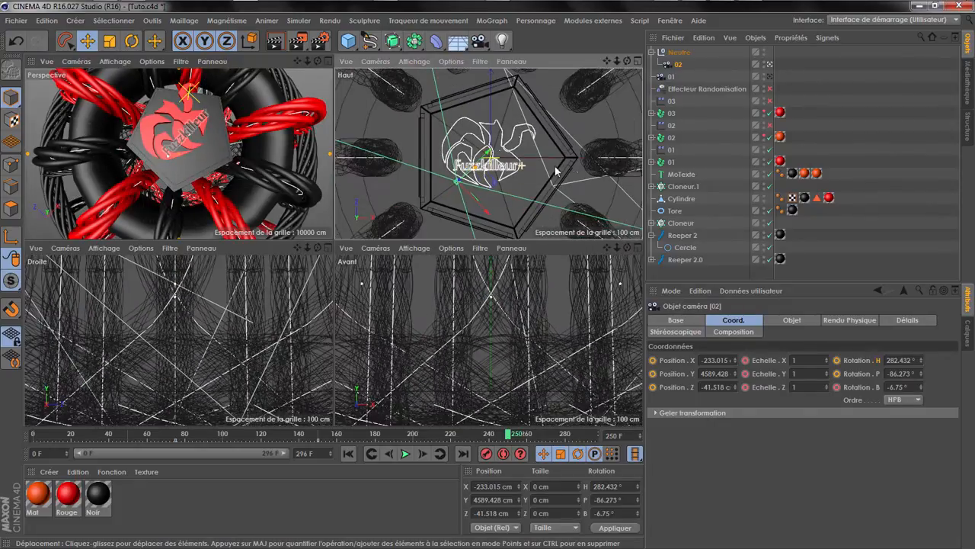
click(672, 114)
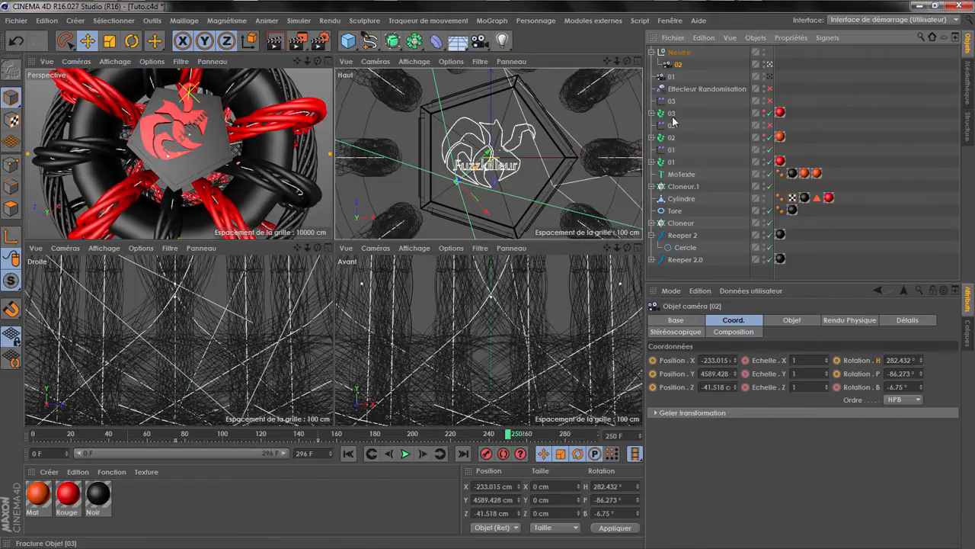
ctrl+click(672, 138)
ctrl+click(671, 163)
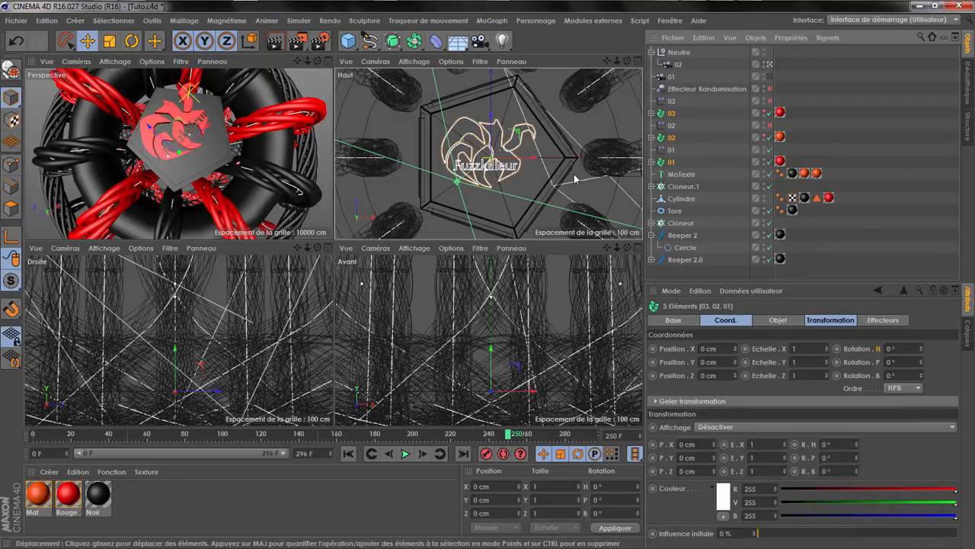
drag(529, 163, 538, 163)
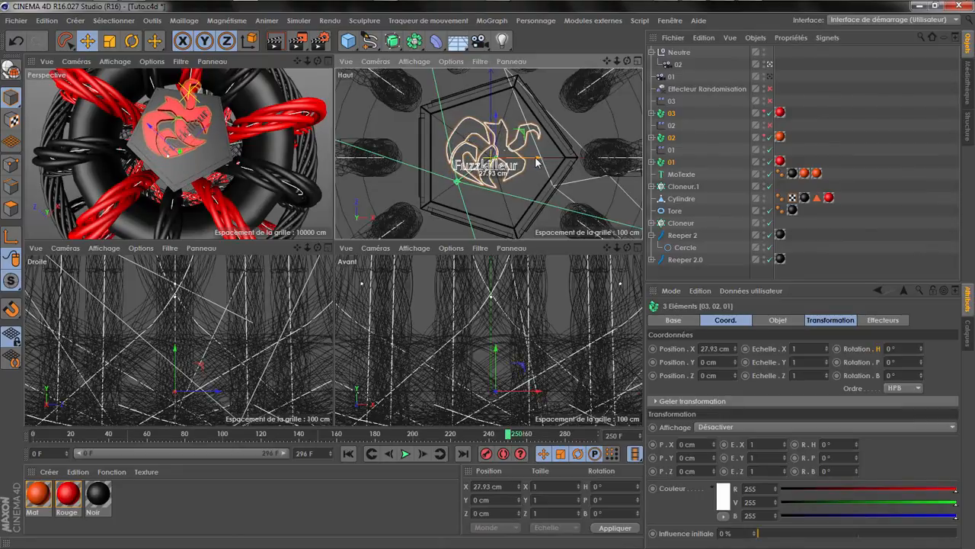
- Undo the logo pieces' move and the recent camera 02 changes
key(ctrl+z)
key(ctrl+z)
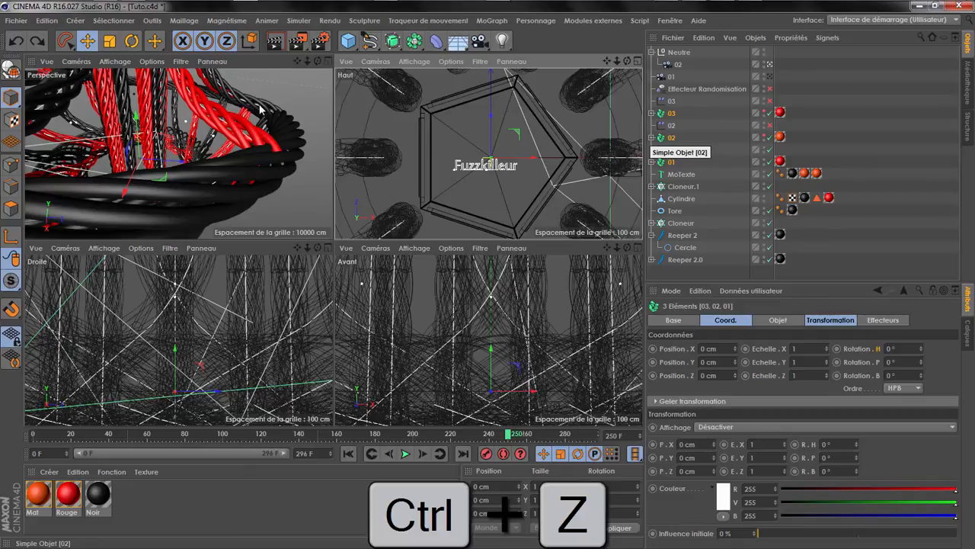
click(21, 44)
click(22, 44)
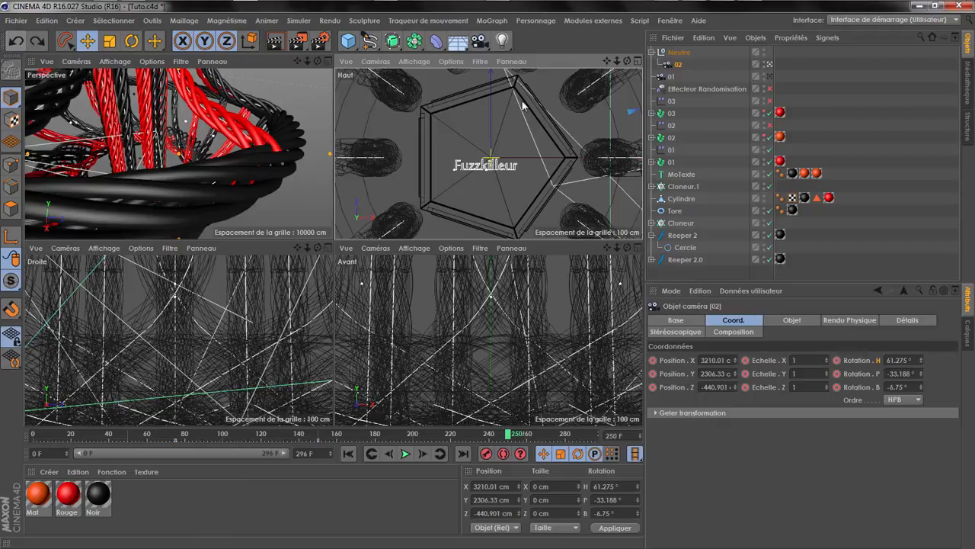
- Try to move the fracture objects 03, 02 and 01 about 24 cm along X in the maximized top view
click(715, 119)
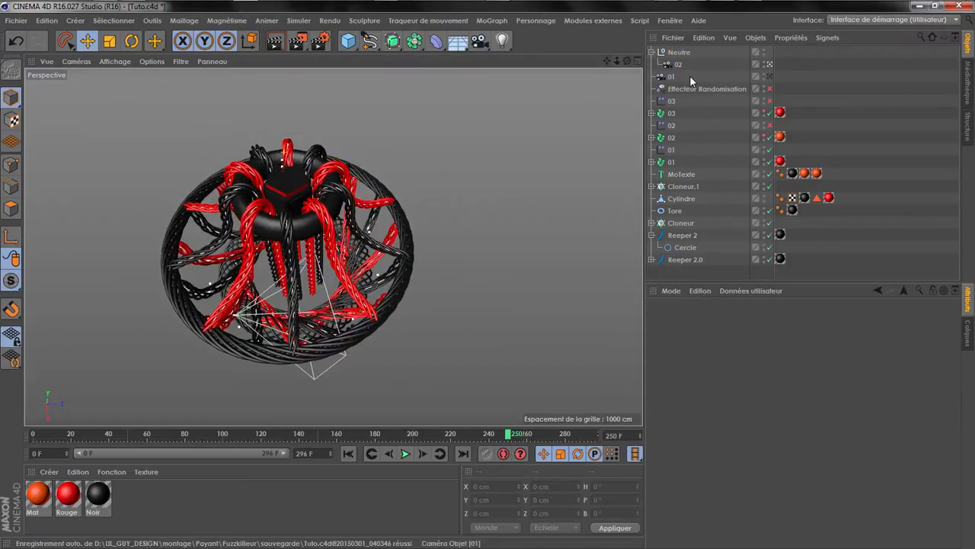
click(671, 113)
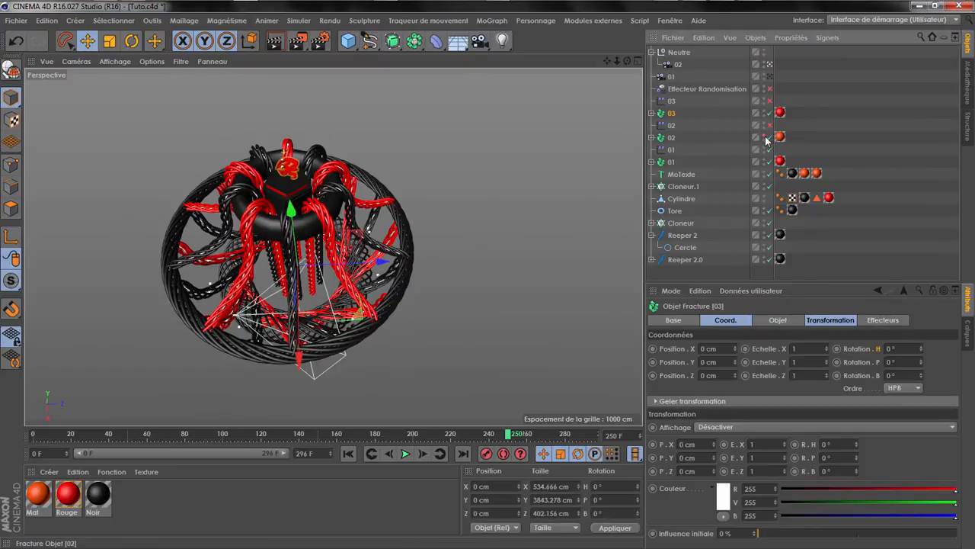
scroll(278, 147, up, 4)
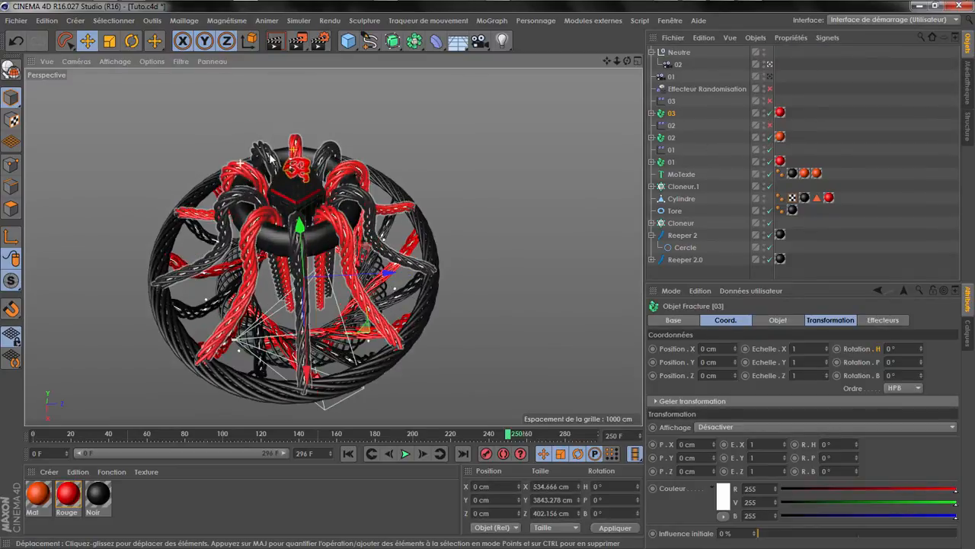
click(649, 163)
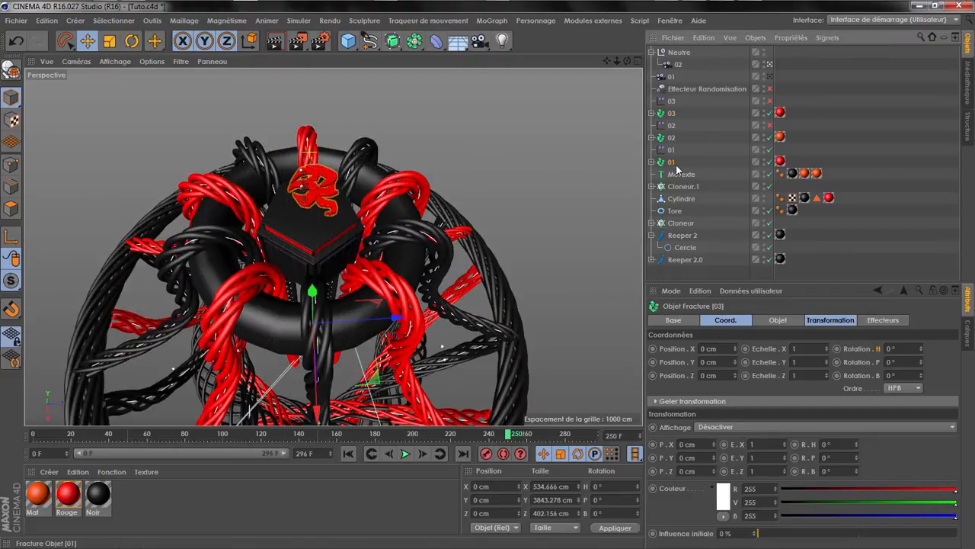
middle_click(552, 184)
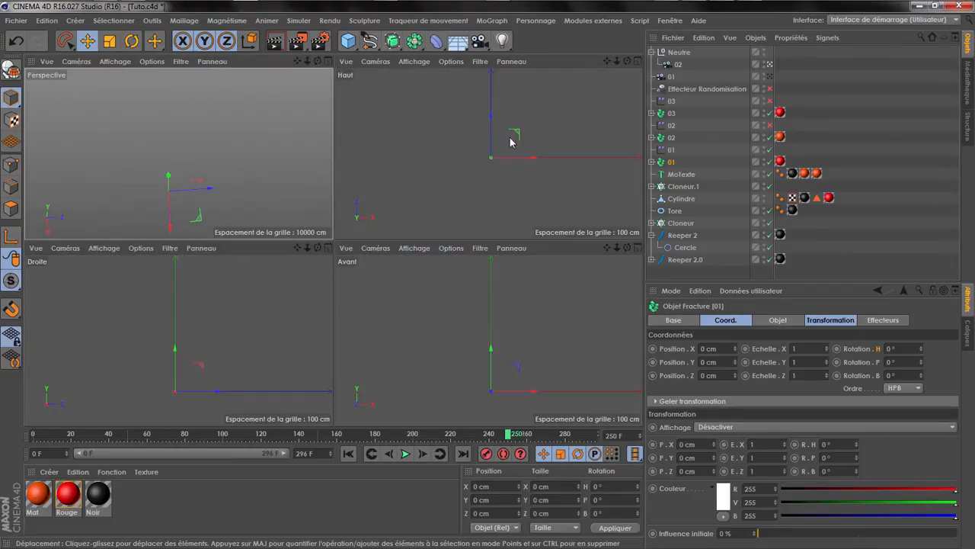
middle_click(565, 153)
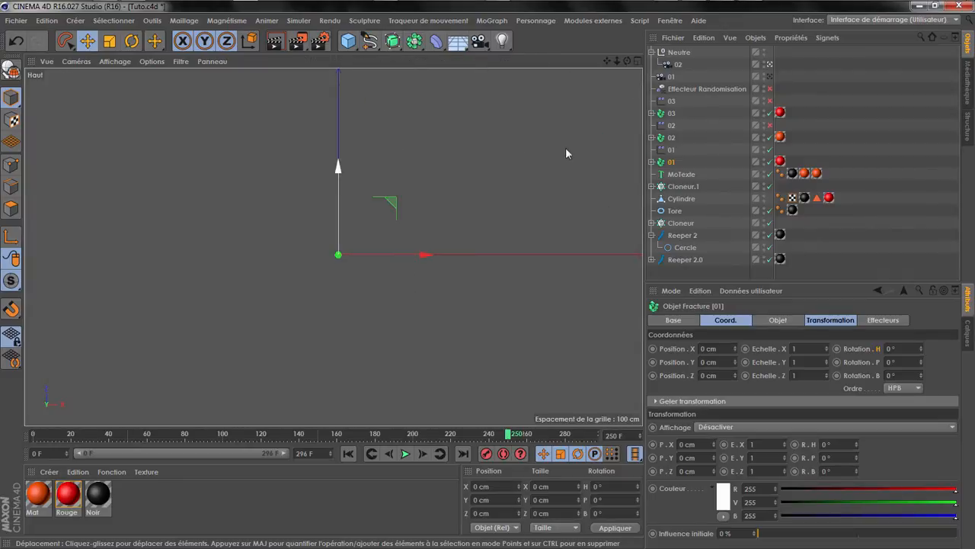
ctrl+click(670, 113)
drag(426, 259, 437, 258)
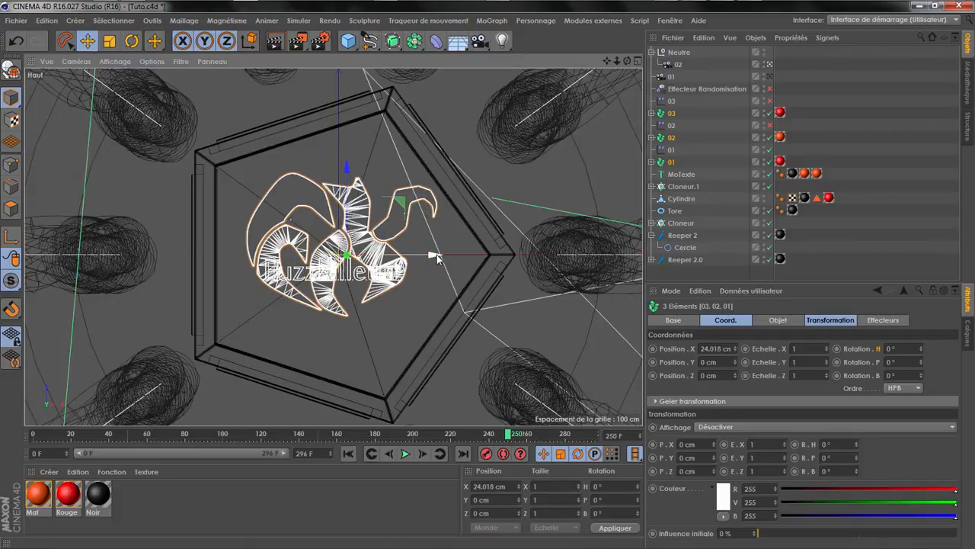
- Undo that move and shift the three fracture objects together with MoTexte in the top view to about X 24 cm and Z -57 cm
key(ctrl+z)
key(ctrl+z)
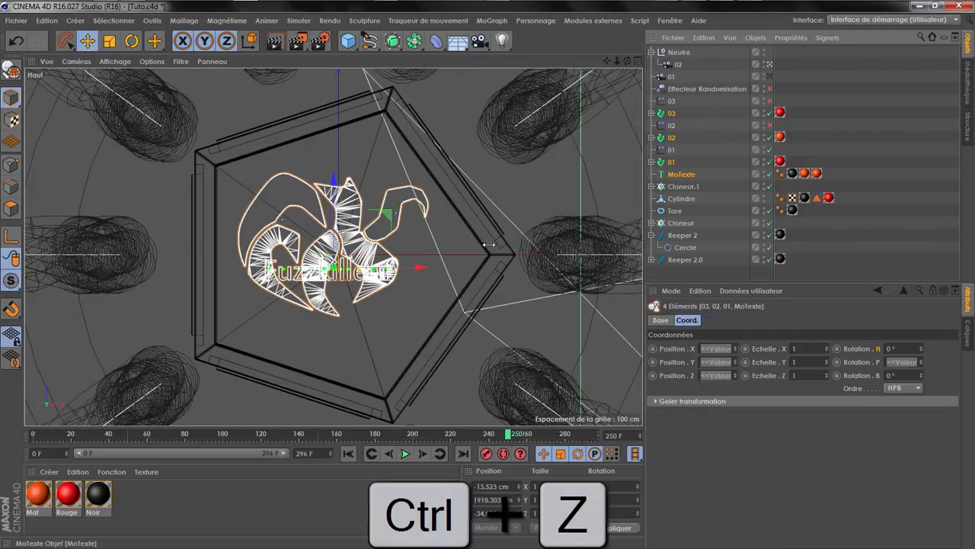
drag(417, 268, 432, 272)
drag(347, 187, 348, 197)
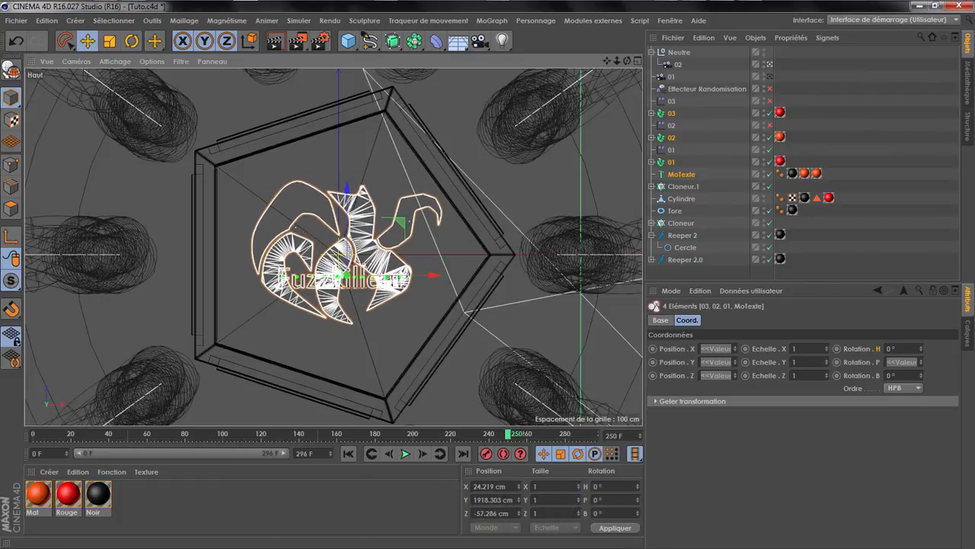
- Select the simple effectors 01, 02 and 03, enable 02 and 03, and set the shared position offset P.Z to -843 cm
click(669, 151)
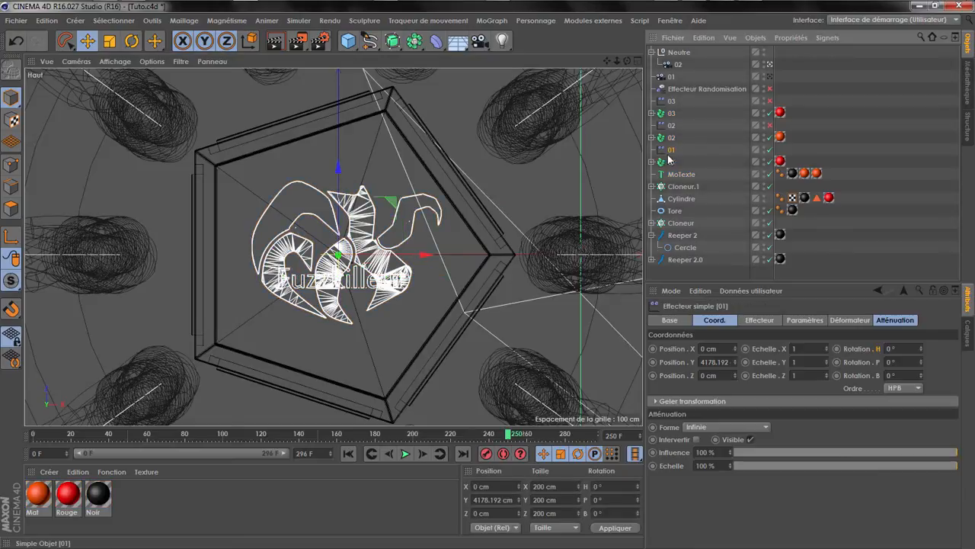
ctrl+click(672, 126)
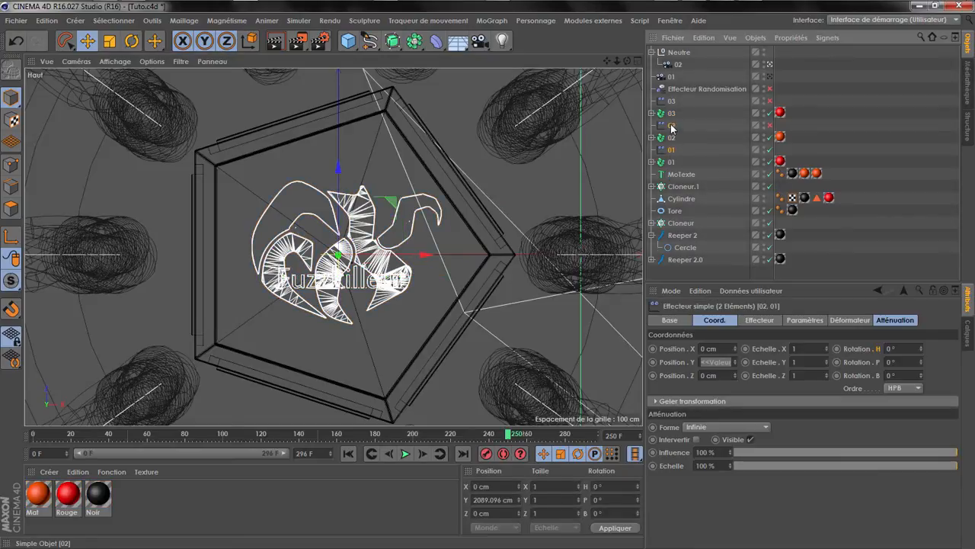
ctrl+click(672, 101)
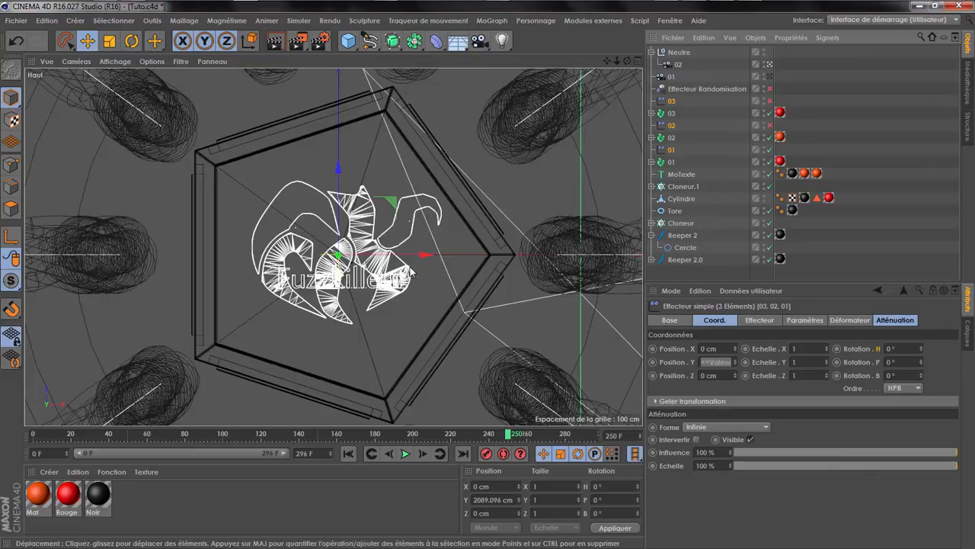
middle_click(329, 188)
middle_click(289, 168)
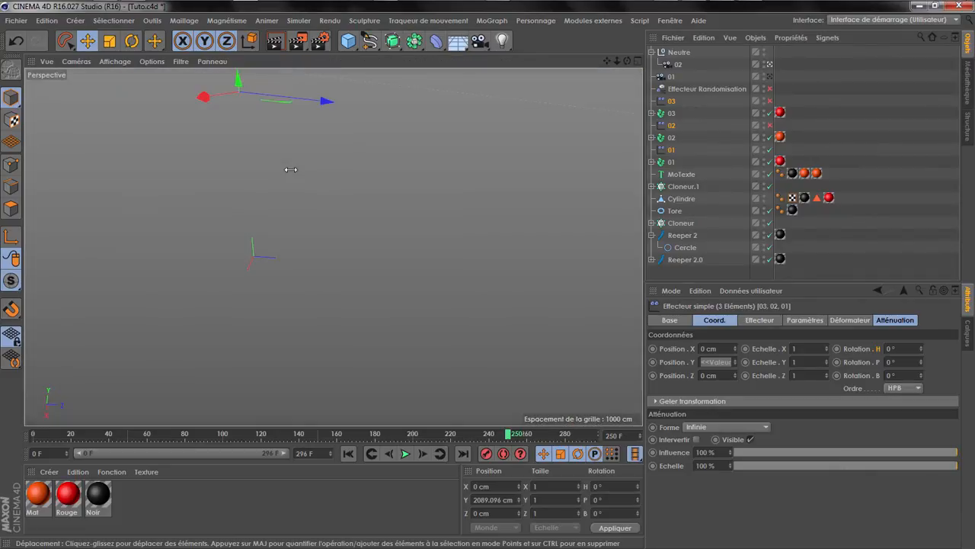
drag(607, 60, 661, 346)
drag(627, 60, 706, 168)
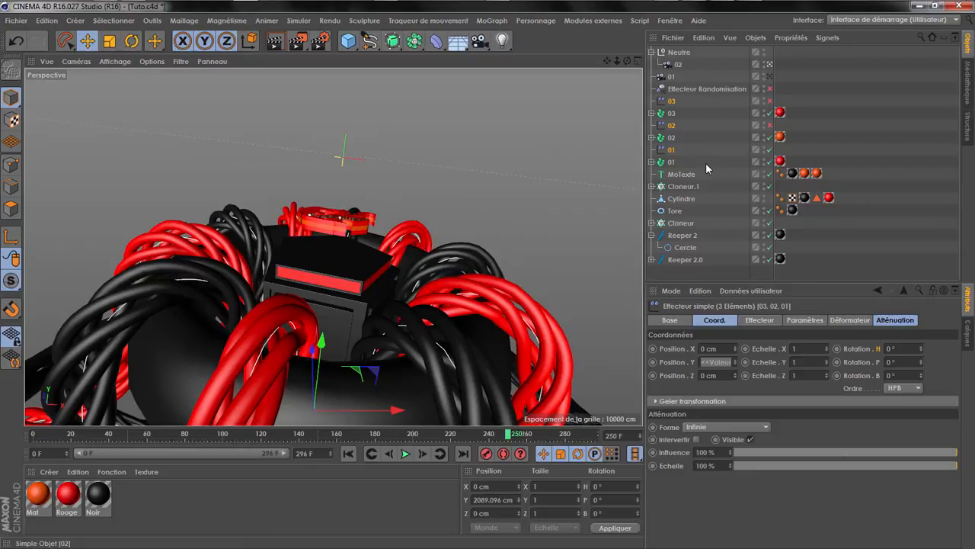
click(793, 321)
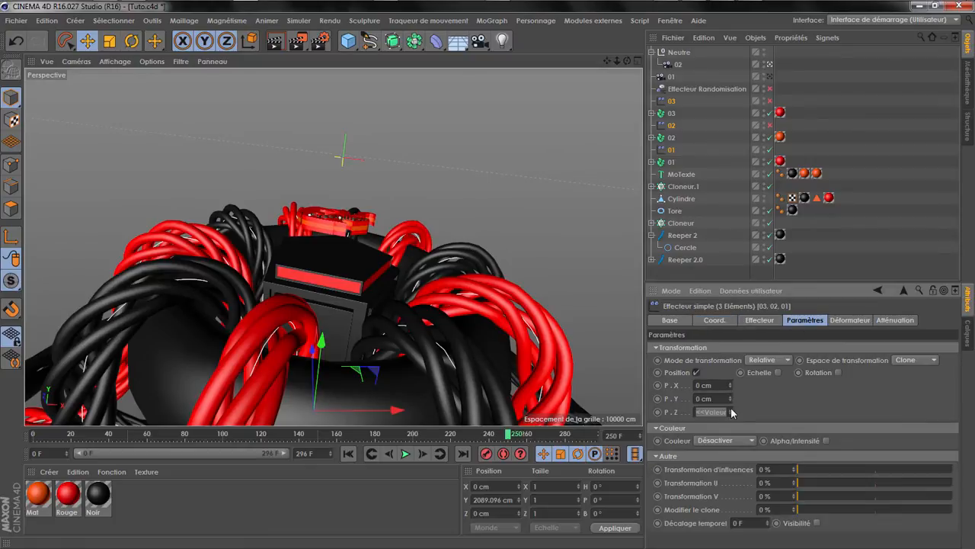
drag(730, 411, 733, 412)
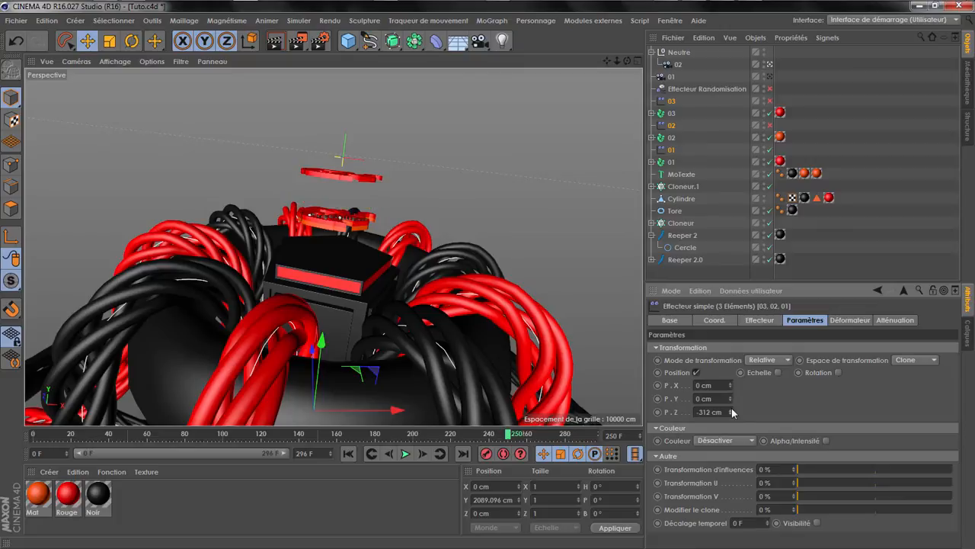
click(770, 126)
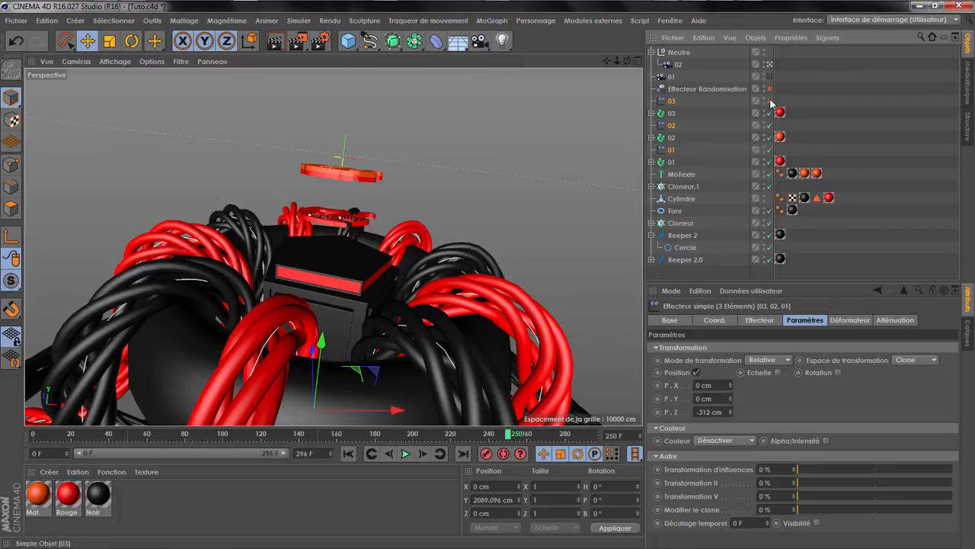
drag(730, 411, 729, 402)
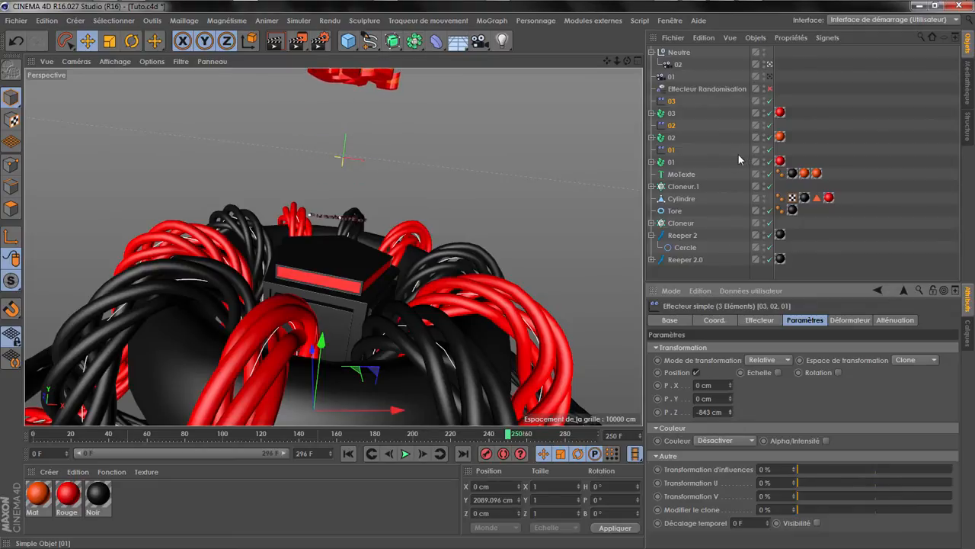
- Raise the three simple effectors to about Y 3692 cm, level with the logo, and set their falloff shape to Linéaire
click(715, 320)
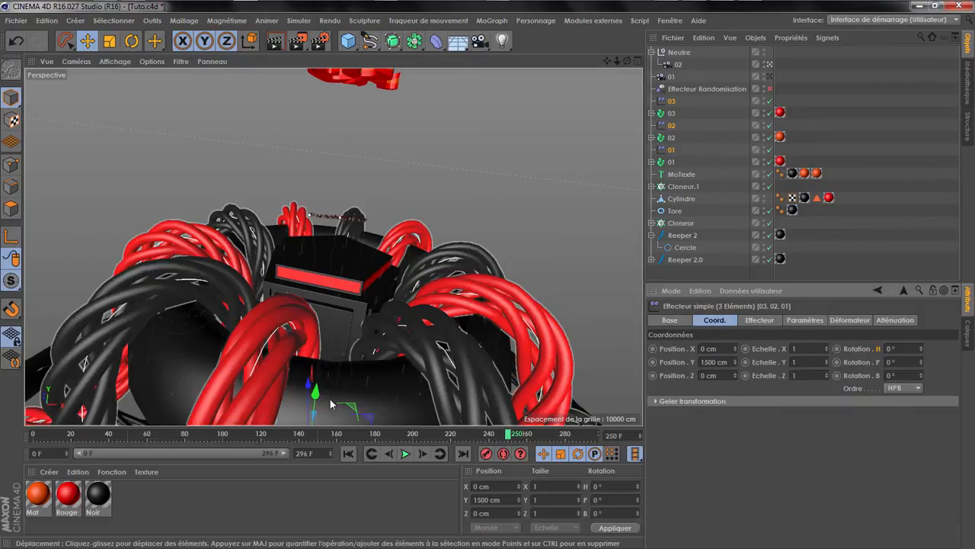
drag(338, 345, 367, 134)
click(896, 321)
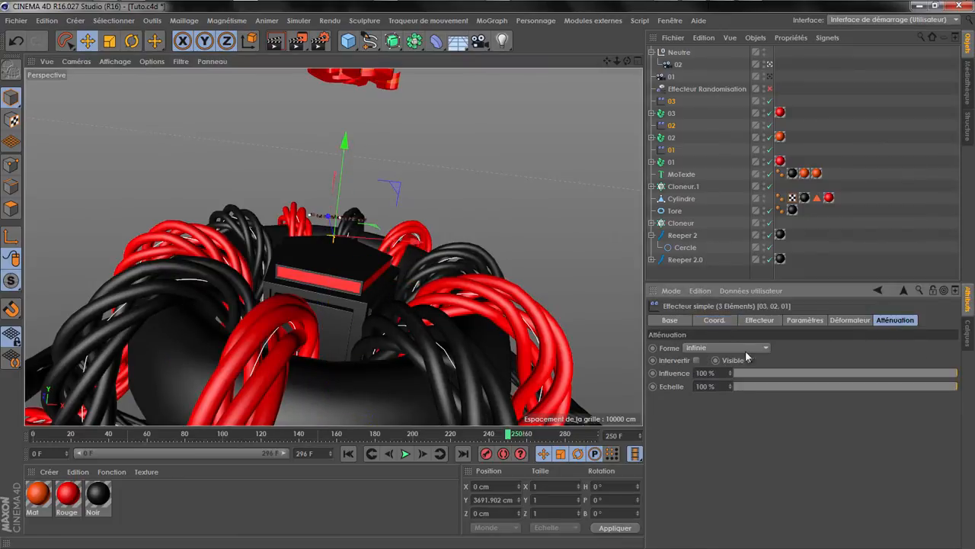
click(739, 349)
click(727, 441)
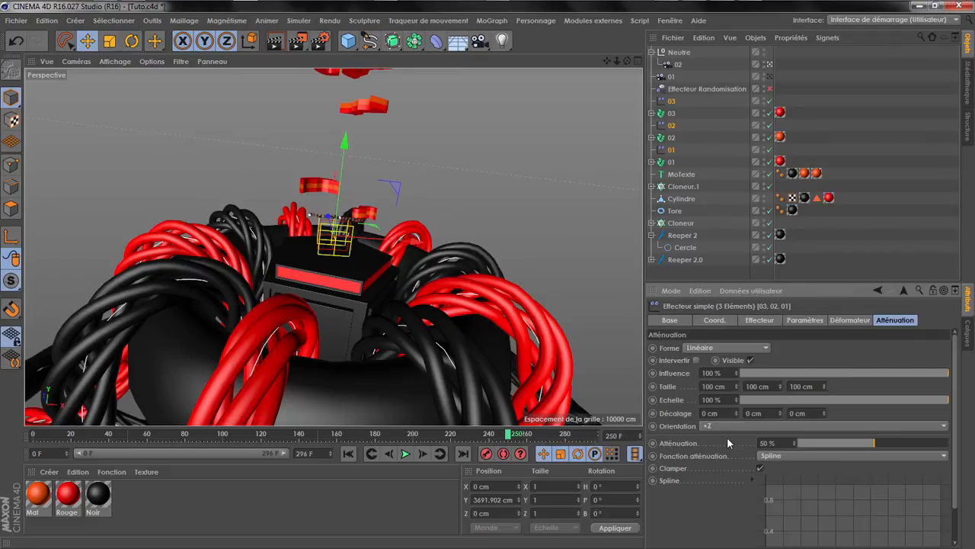
- Shift the three effectors to about X -73 cm and set their falloff orientation to -X
drag(627, 61, 415, 266)
drag(366, 303, 370, 332)
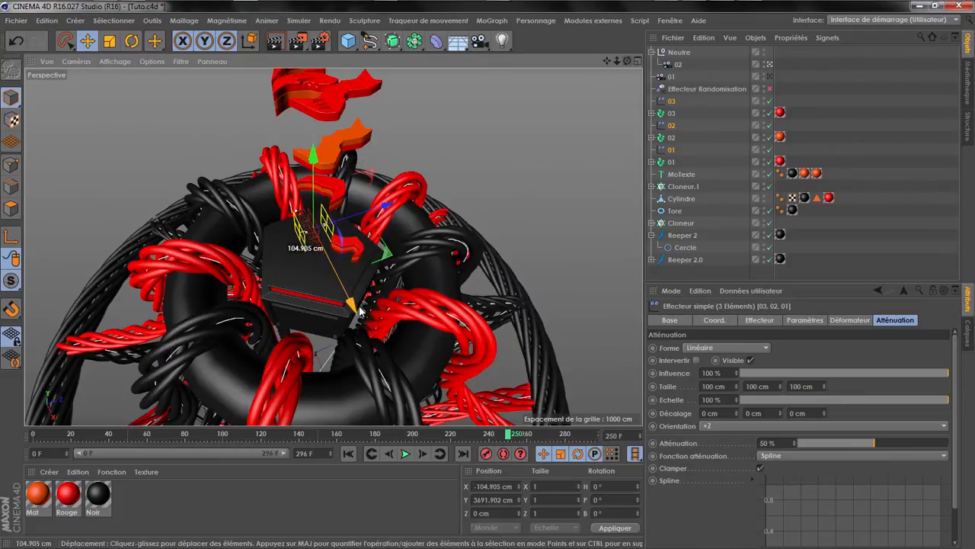
click(716, 426)
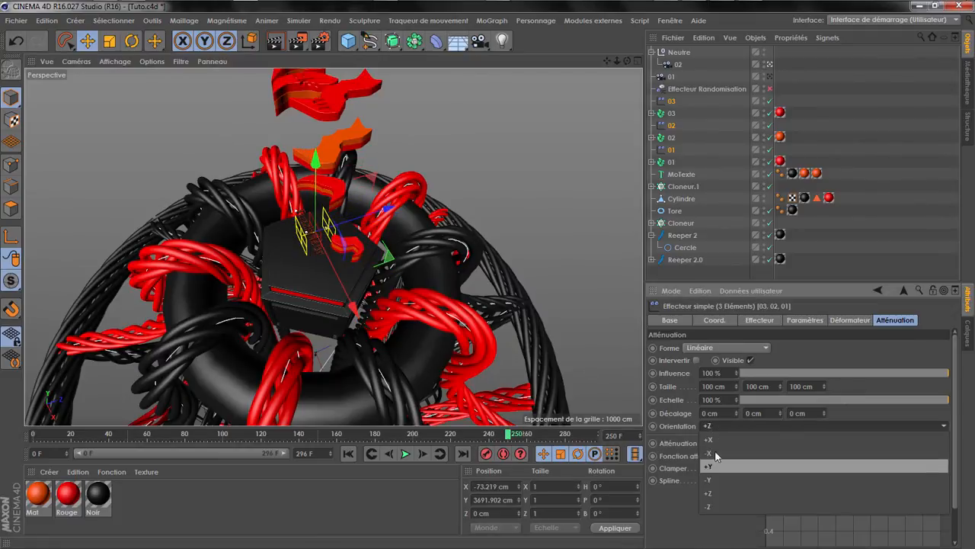
click(710, 453)
- Slide the three effectors back and forth along X across the logo, leave them at about X -150 cm, and show their transformation parameters
drag(363, 292, 346, 293)
drag(384, 326, 426, 375)
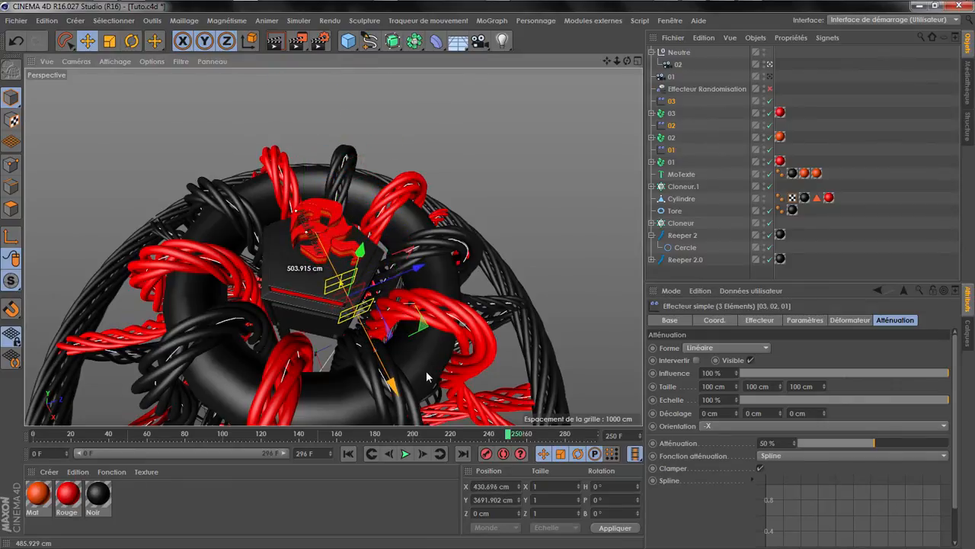
drag(628, 62, 628, 62)
drag(459, 291, 364, 279)
drag(626, 61, 760, 348)
click(805, 320)
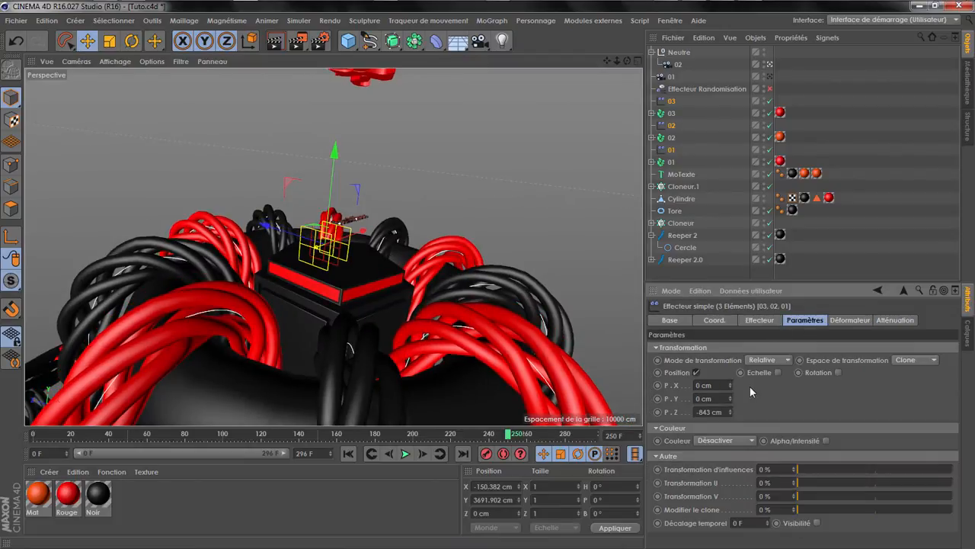
- Set the three effectors' P.Z offset to -1125 cm, leave the camera 02 view and record their starting position keyframe at frame 220
drag(730, 412, 730, 454)
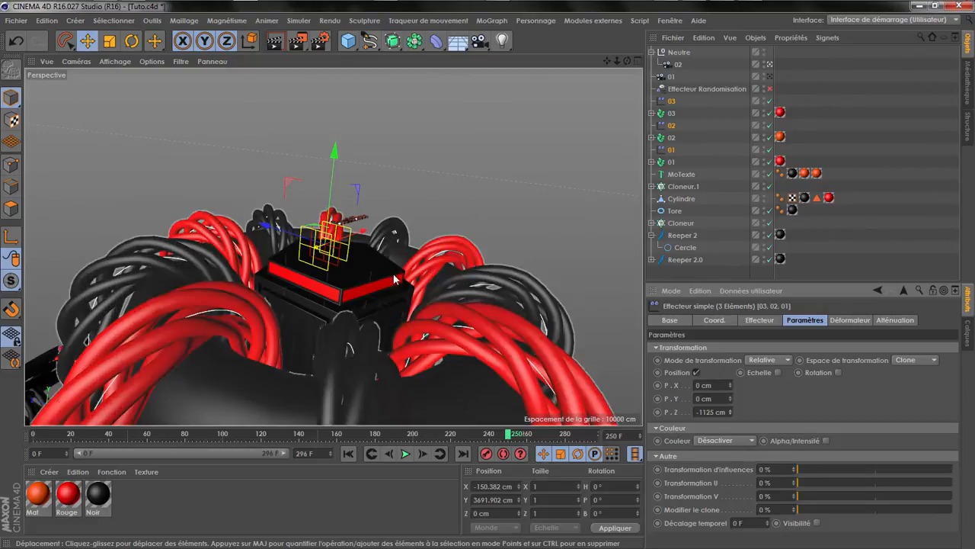
click(507, 433)
drag(481, 441, 449, 435)
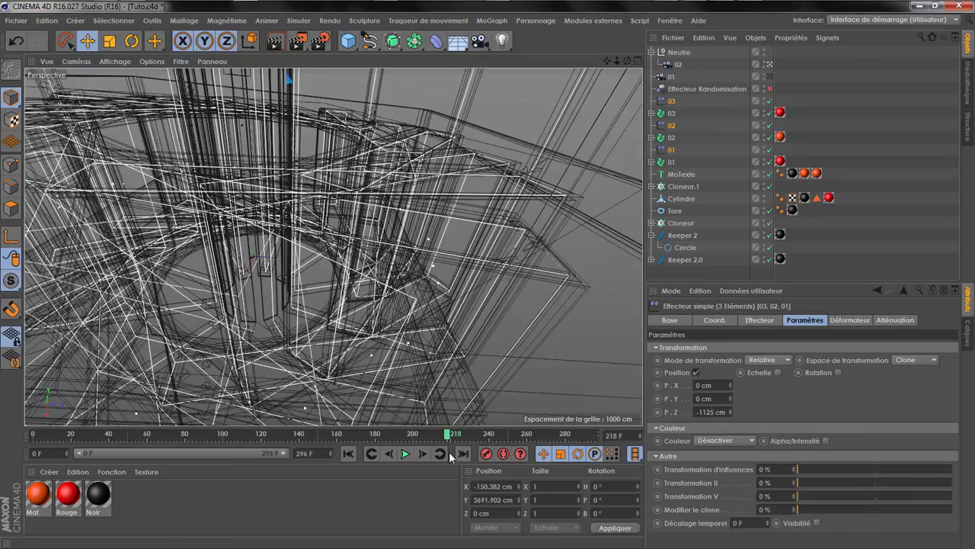
click(423, 454)
click(771, 66)
click(771, 66)
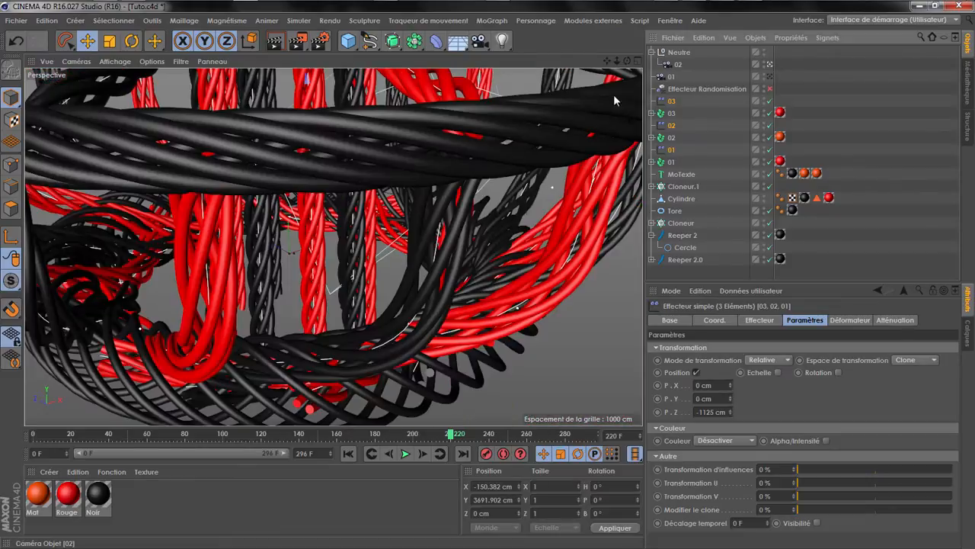
mouse_move(617, 61)
mouse_down()
mouse_move(607, 61)
mouse_move(621, 61)
mouse_up()
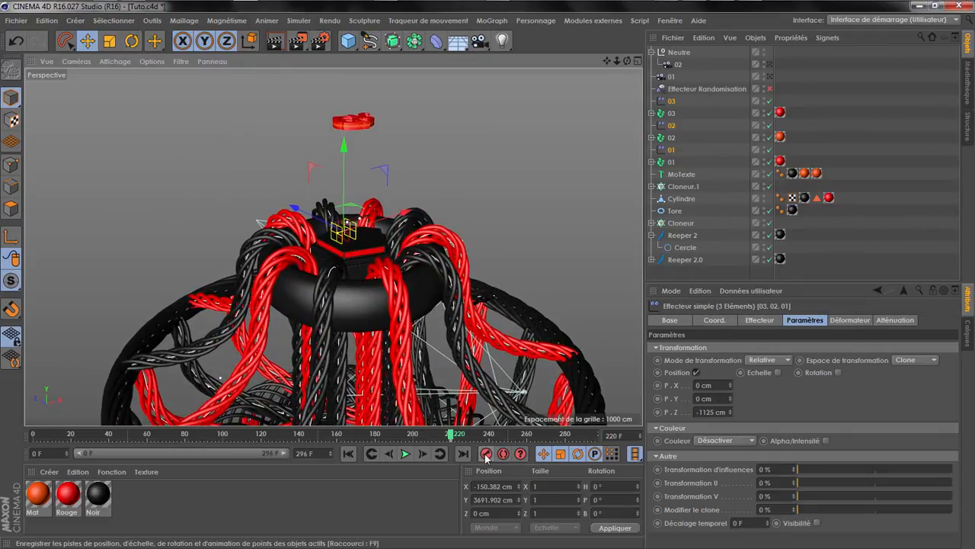
- At frame 281, move the three effectors along X to about 536 cm, past the logo, and record their end keyframe
click(567, 434)
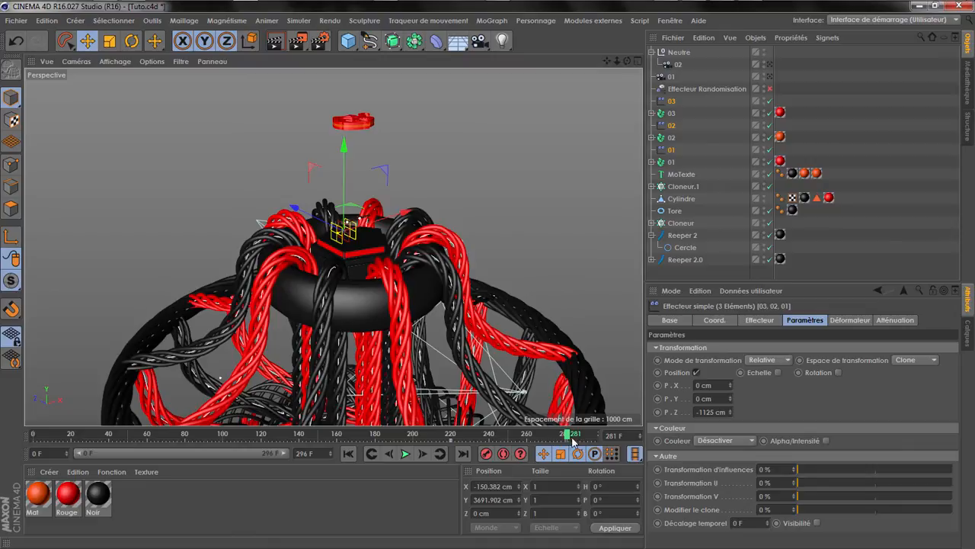
drag(401, 219, 446, 218)
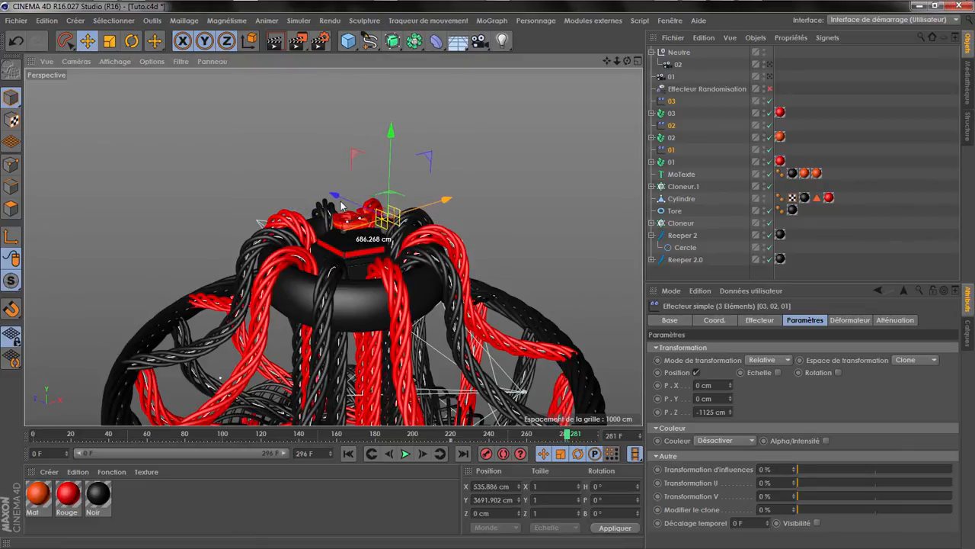
scroll(344, 212, up, 5)
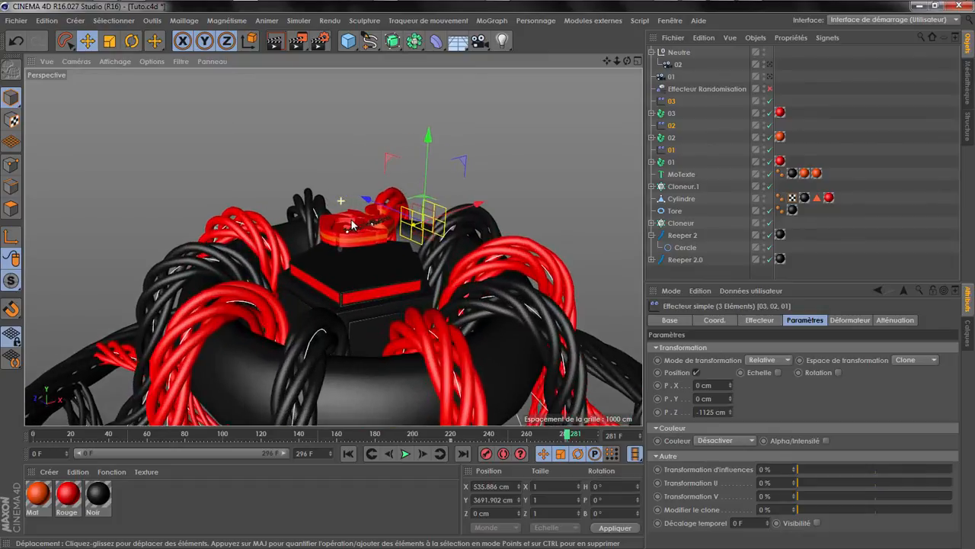
scroll(352, 225, up, 3)
drag(627, 61, 629, 84)
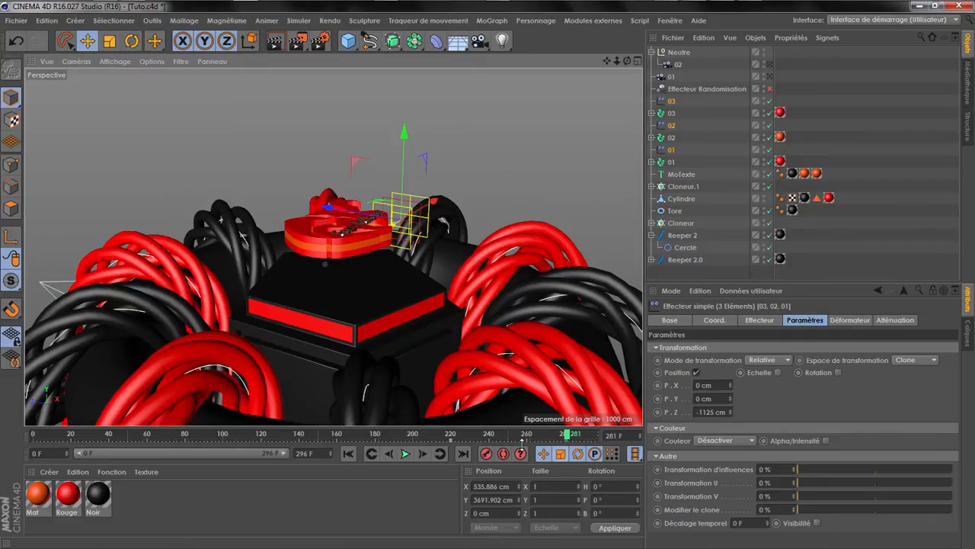
alt+right_drag(376, 253, 603, 143)
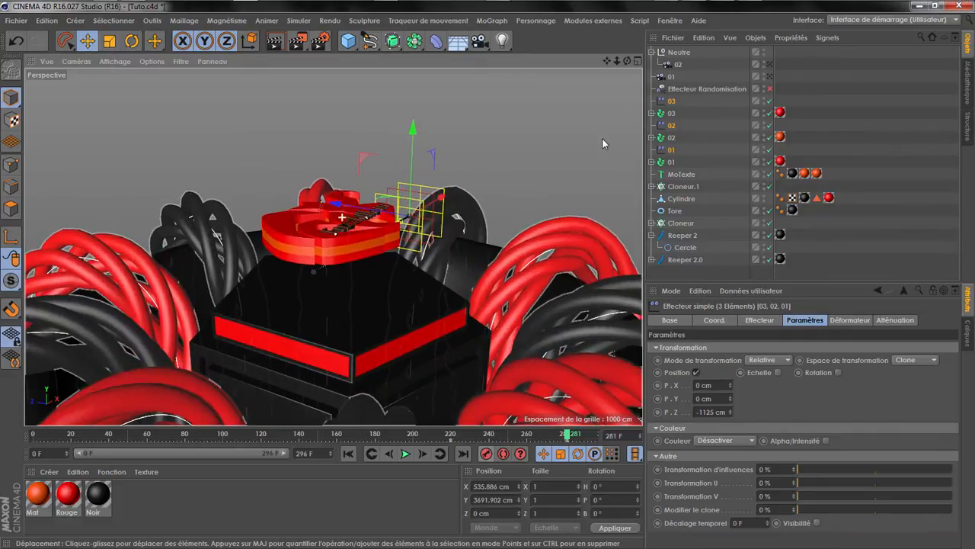
- Lower the Fracture objects 01, 02 and 03 onto the pedestal by setting their Y position to -176 cm
click(672, 163)
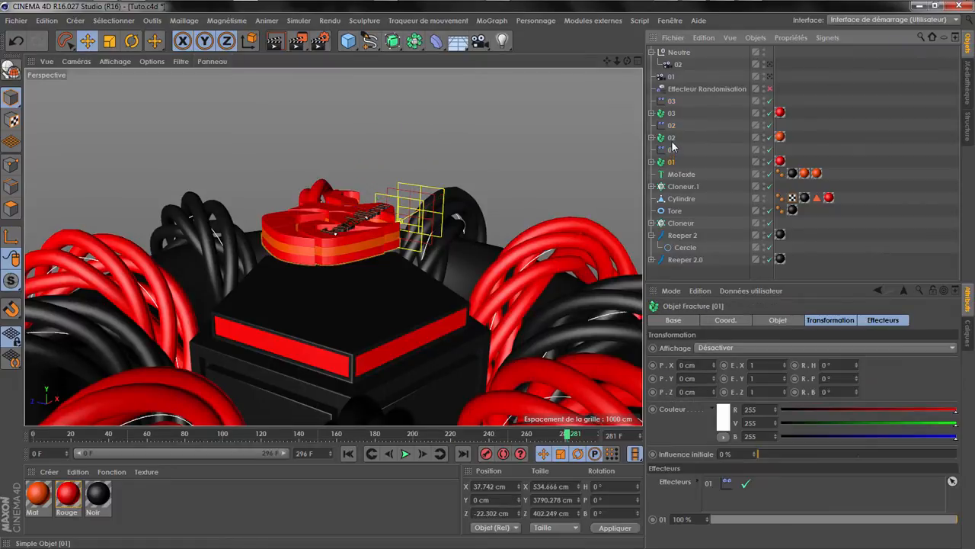
ctrl+click(672, 139)
ctrl+click(671, 114)
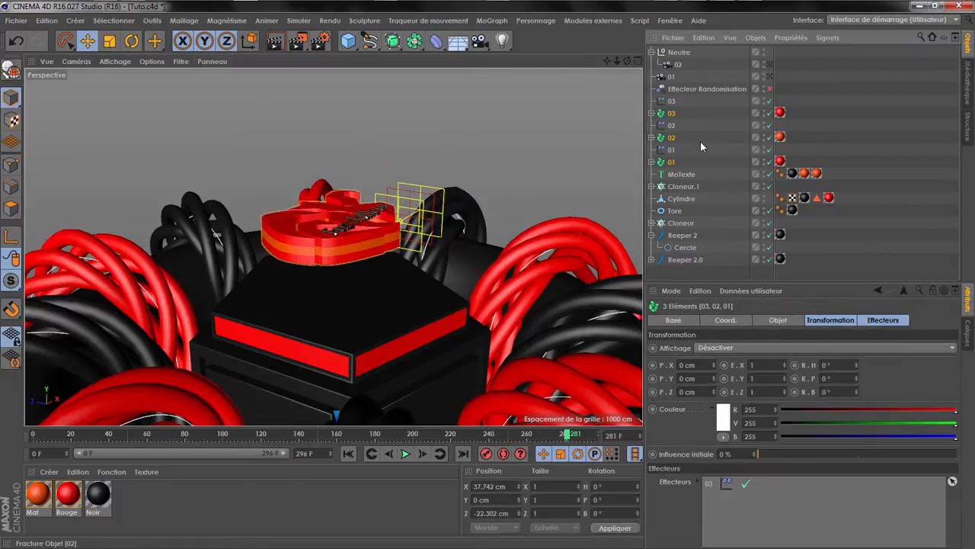
click(720, 320)
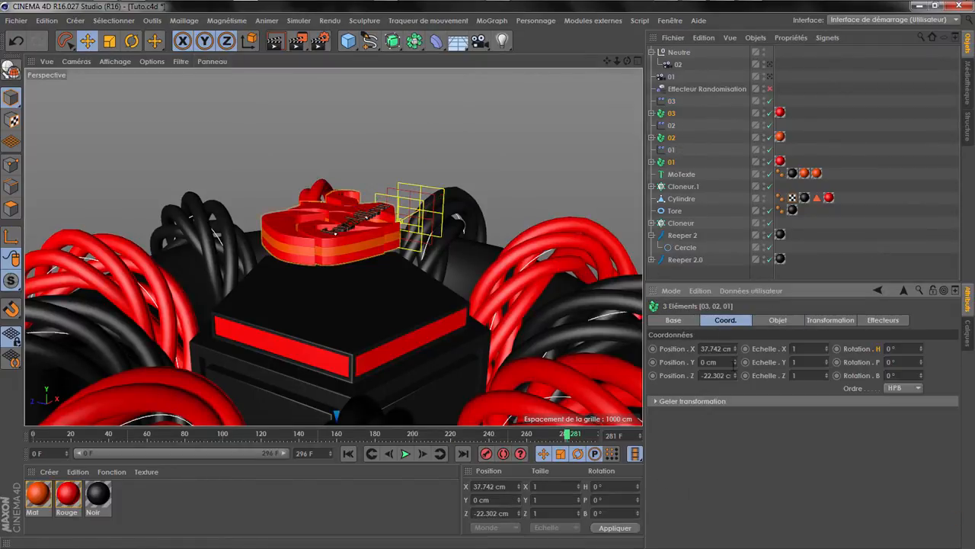
drag(734, 364, 734, 485)
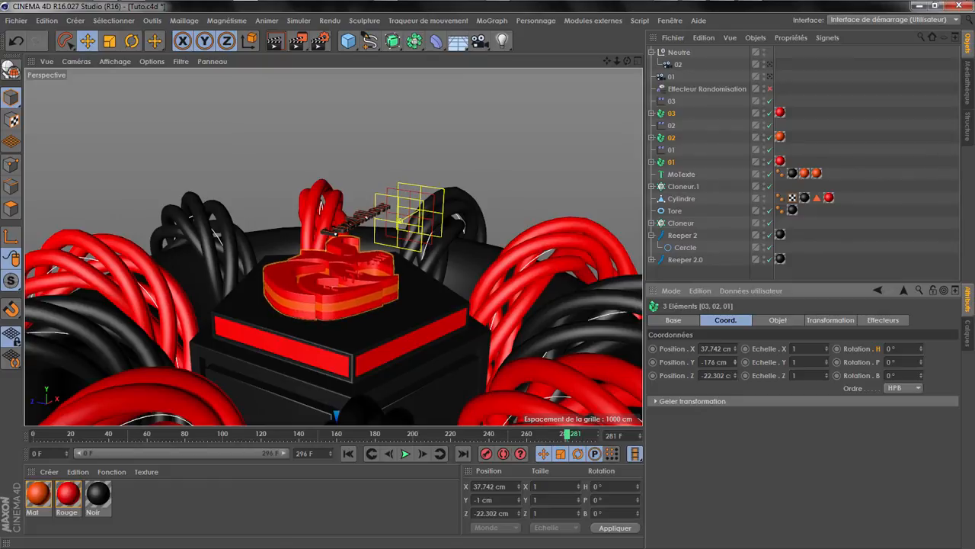
- Lower the MoTexte object to about Y 3662 cm so that it sits on the logo
click(682, 173)
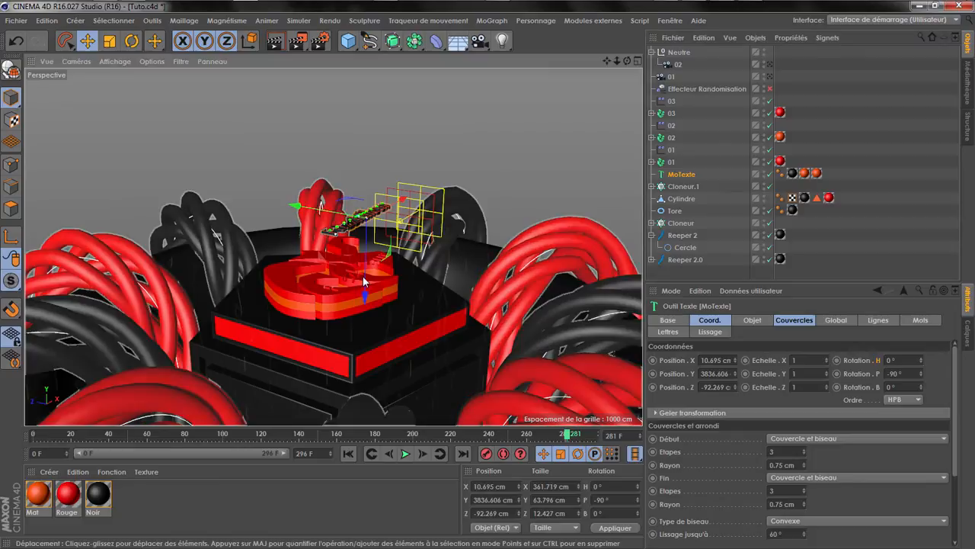
scroll(363, 288, up, 2)
drag(365, 290, 368, 350)
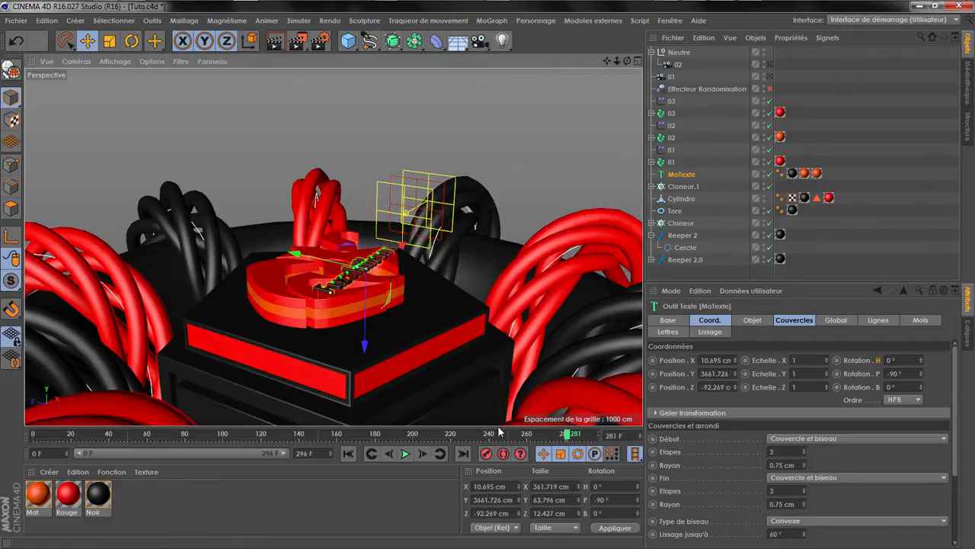
- Scrub back to frame 241 and set the Atténuation value of simple effectors 01, 02 and 03 to 100 %
drag(551, 439, 547, 436)
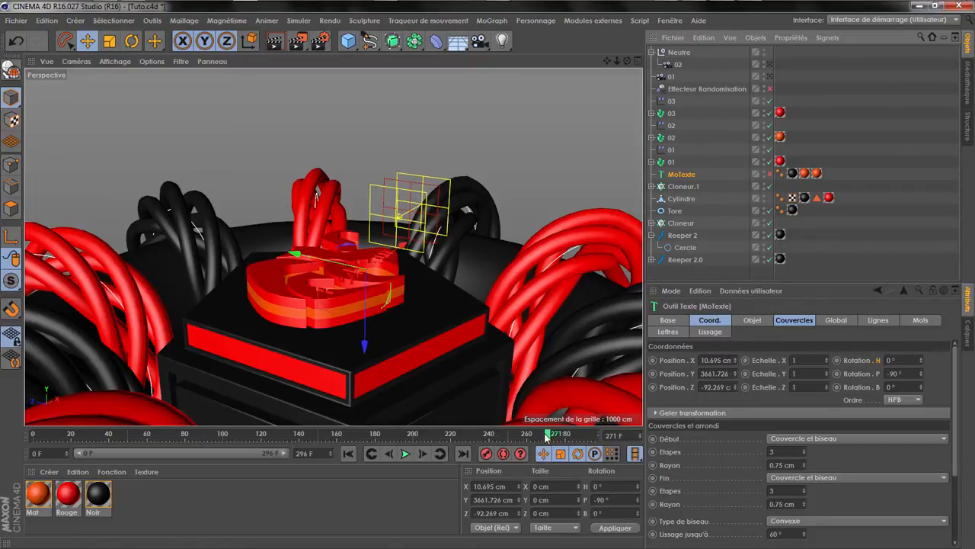
click(531, 437)
mouse_move(531, 441)
mouse_down()
mouse_move(510, 432)
mouse_move(473, 445)
mouse_move(535, 442)
mouse_move(493, 450)
mouse_up()
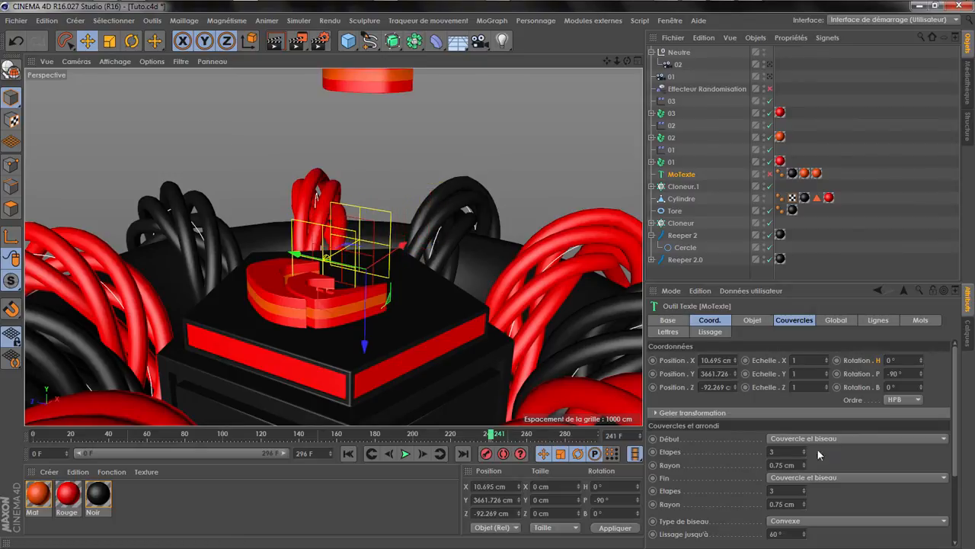
click(672, 150)
ctrl+click(672, 126)
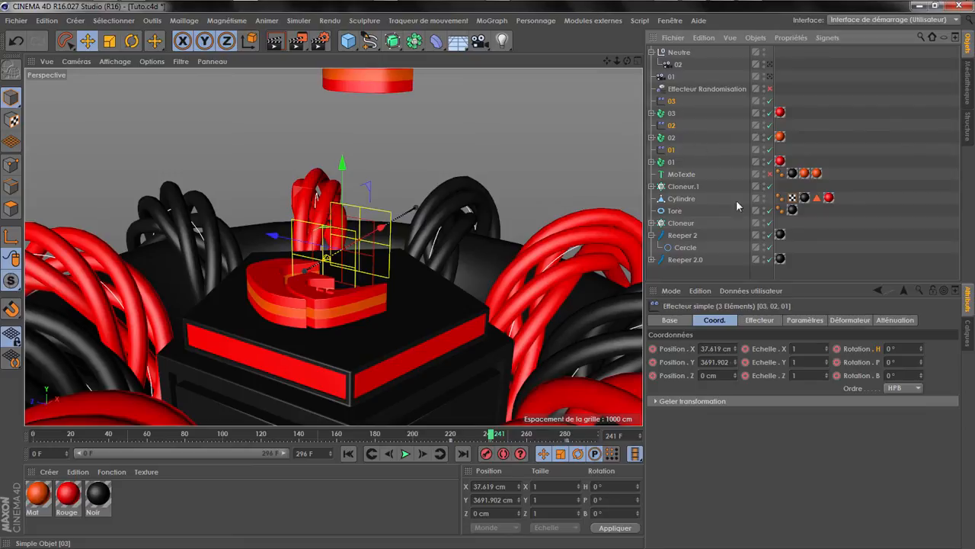
click(893, 320)
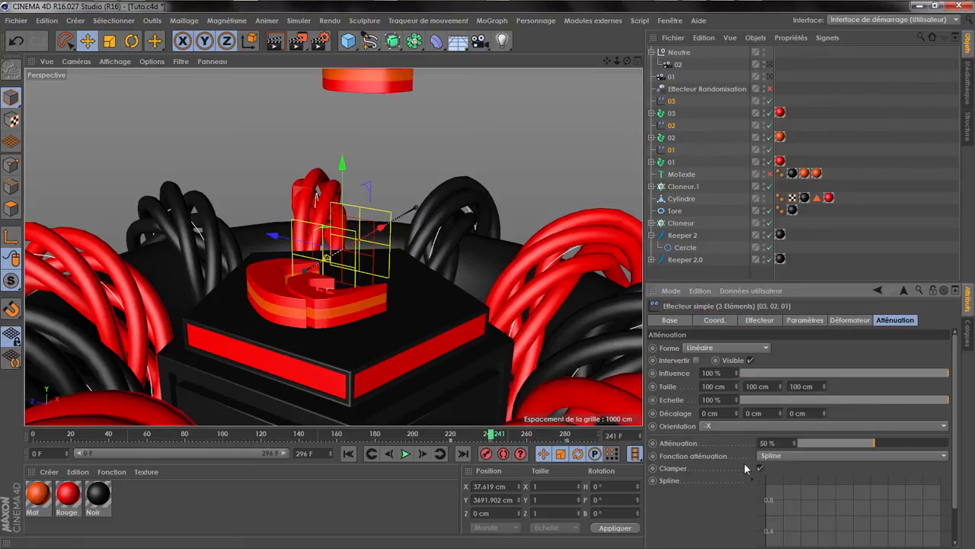
drag(906, 444, 952, 444)
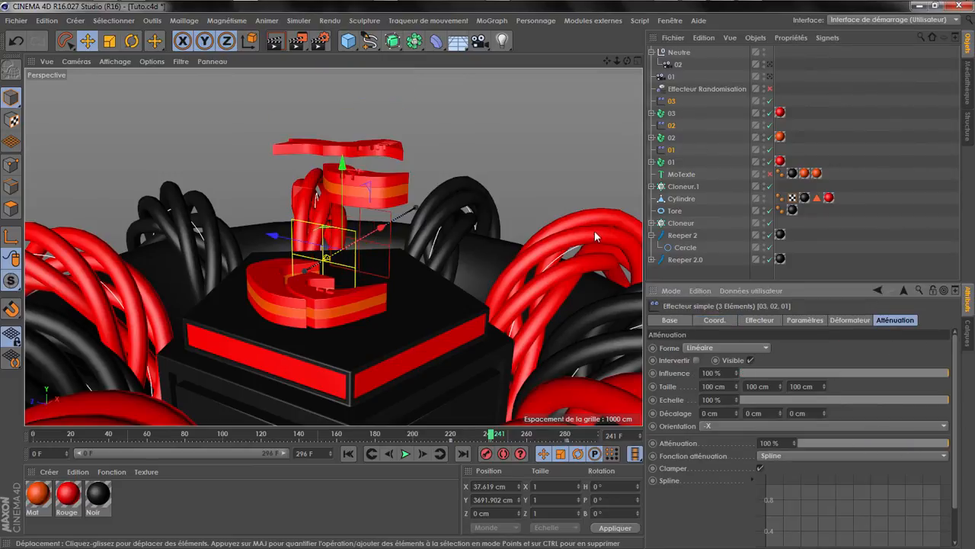
- Scrub the animation around frame 245 to check how the logo pieces drop in with the softer falloff
click(672, 161)
ctrl+click(672, 138)
ctrl+click(672, 113)
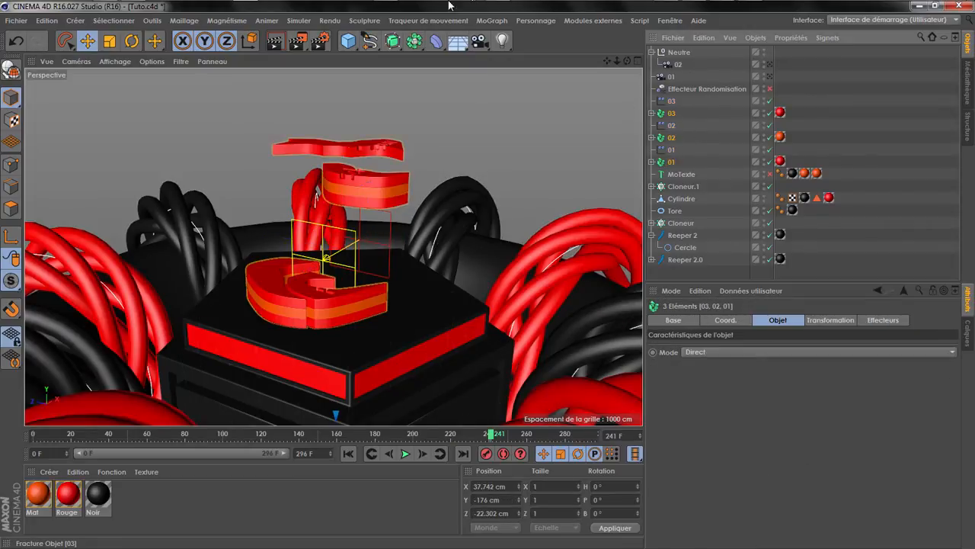
click(722, 172)
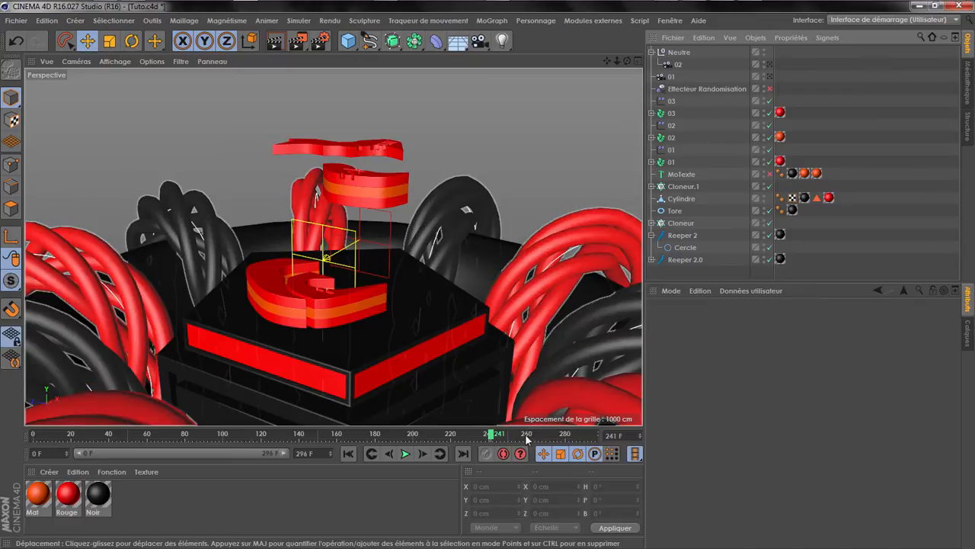
mouse_move(497, 437)
mouse_down()
mouse_move(489, 433)
mouse_move(498, 434)
mouse_up()
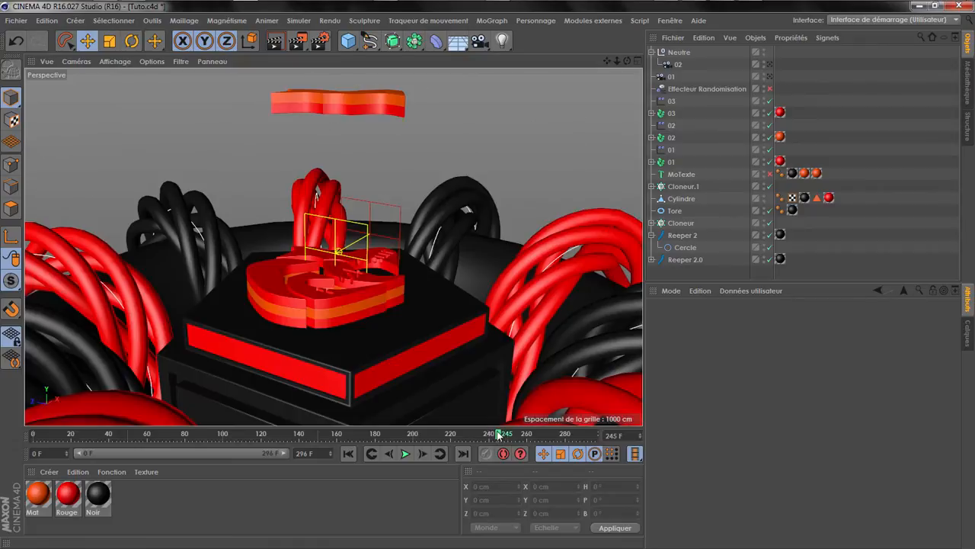
- Select simple effectors 01, 02 and 03 and shift all their keyframes about 14 frames later in the timeline
click(673, 150)
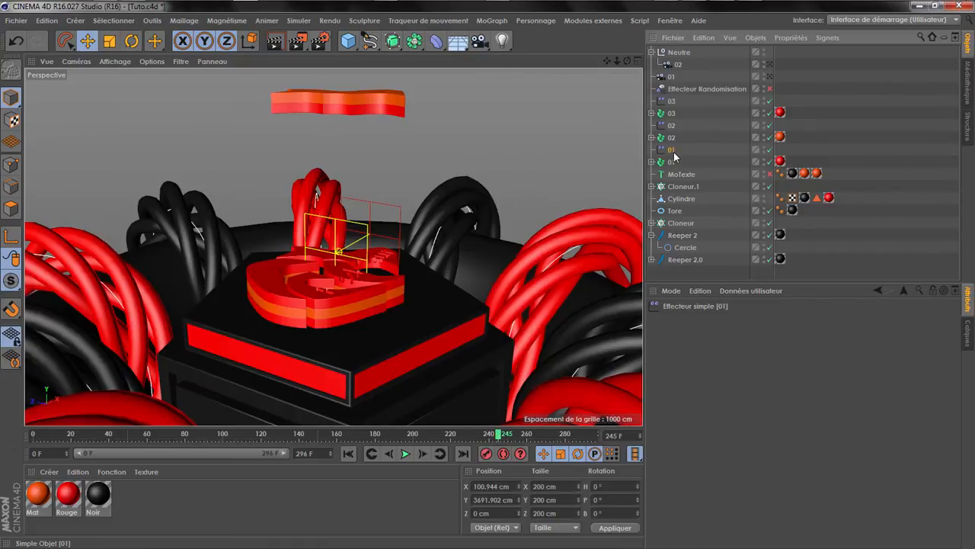
ctrl+click(672, 125)
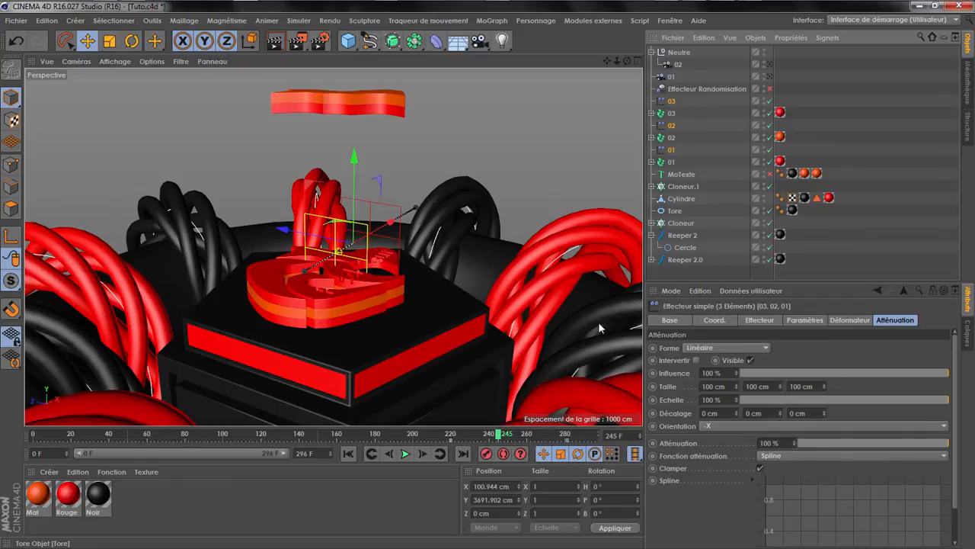
click(565, 441)
drag(571, 444, 589, 445)
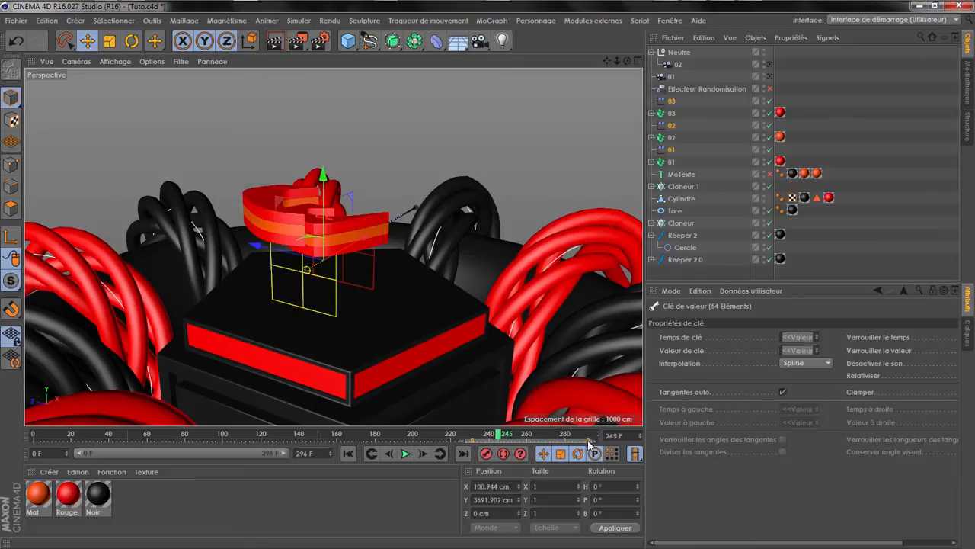
- Play the animation from about frame 249 to check the timing of the falling logo pieces
drag(499, 434, 517, 441)
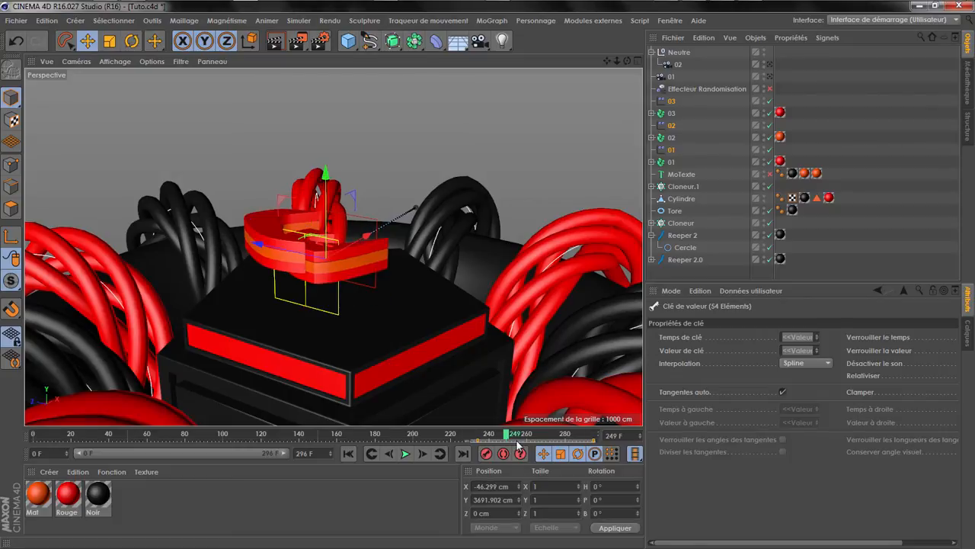
click(405, 453)
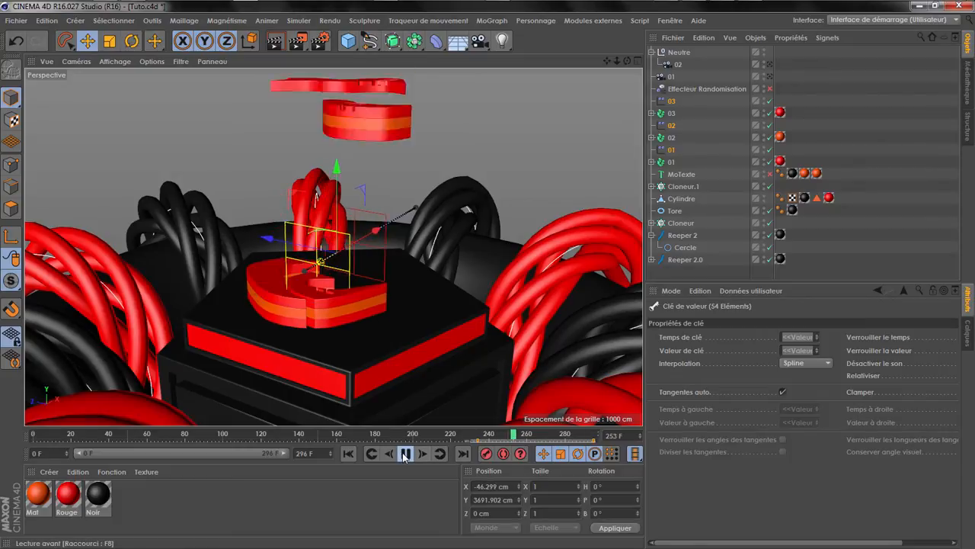
click(405, 454)
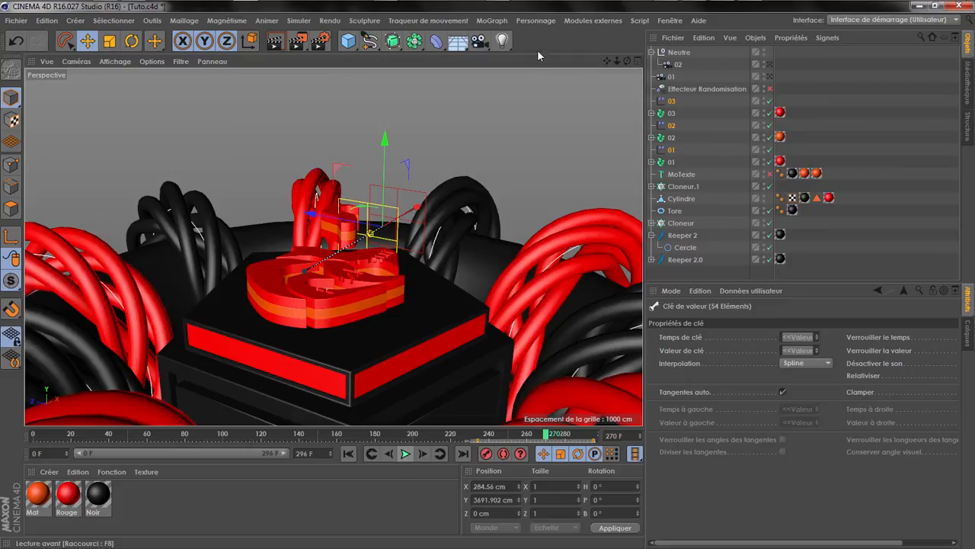
- Switch to VLC and replay the logo assembly in the reference video around the 9-second mark
click(499, 7)
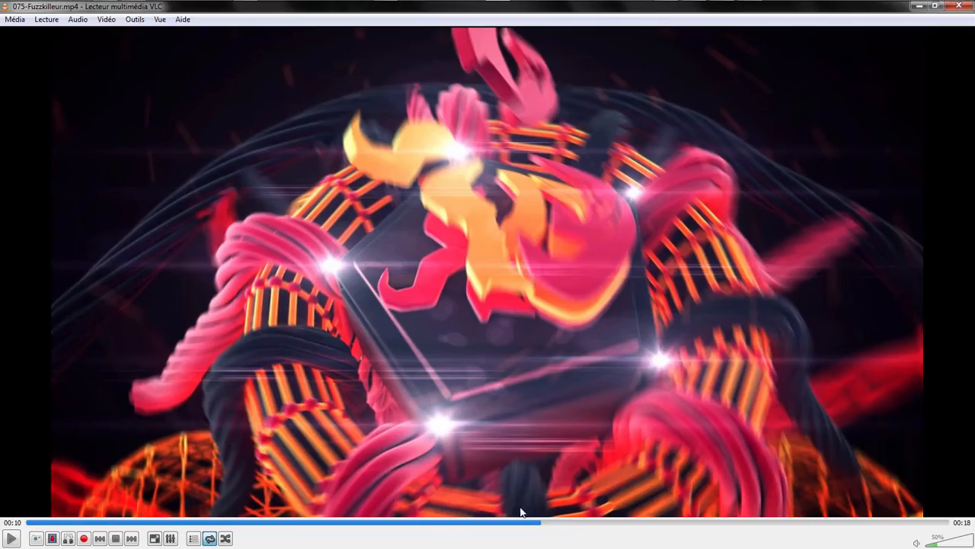
click(500, 522)
key(space)
key(space)
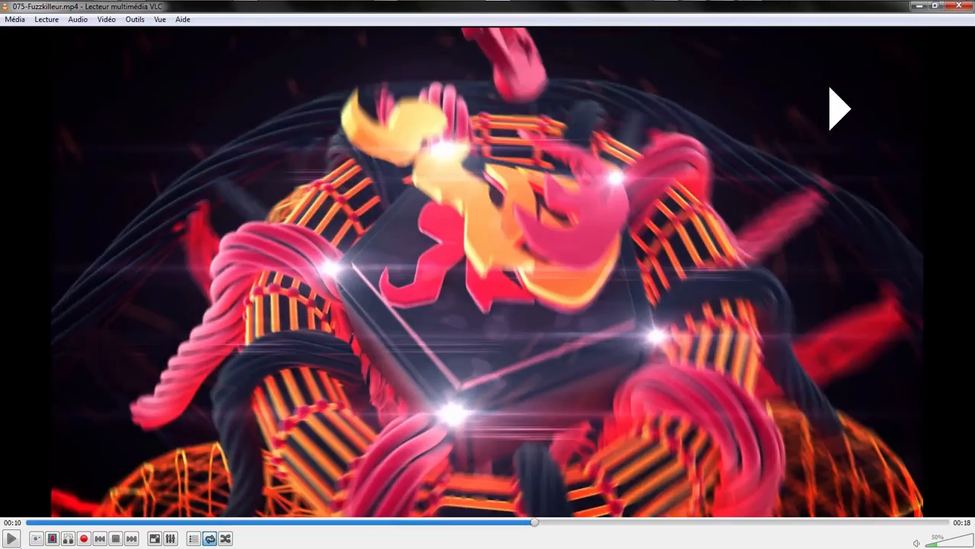
click(500, 524)
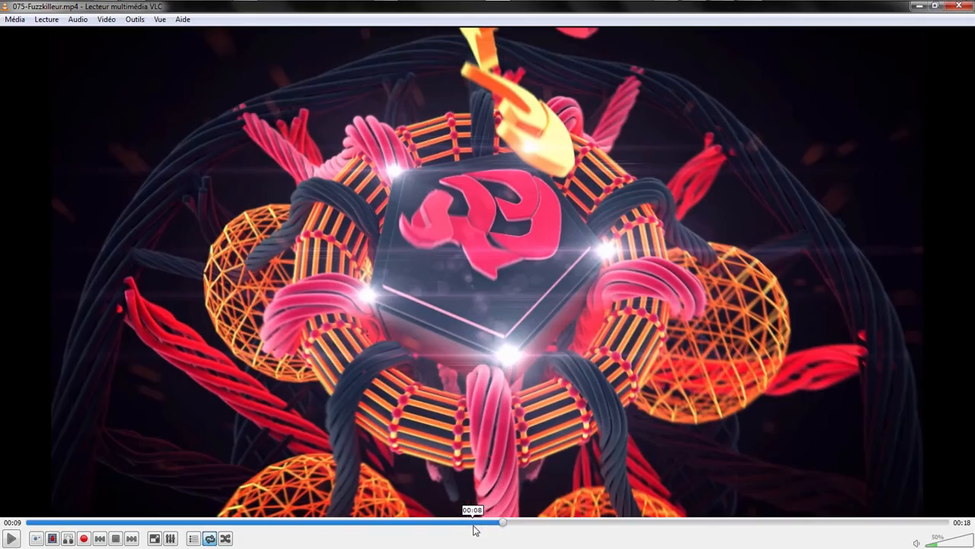
key(space)
key(space)
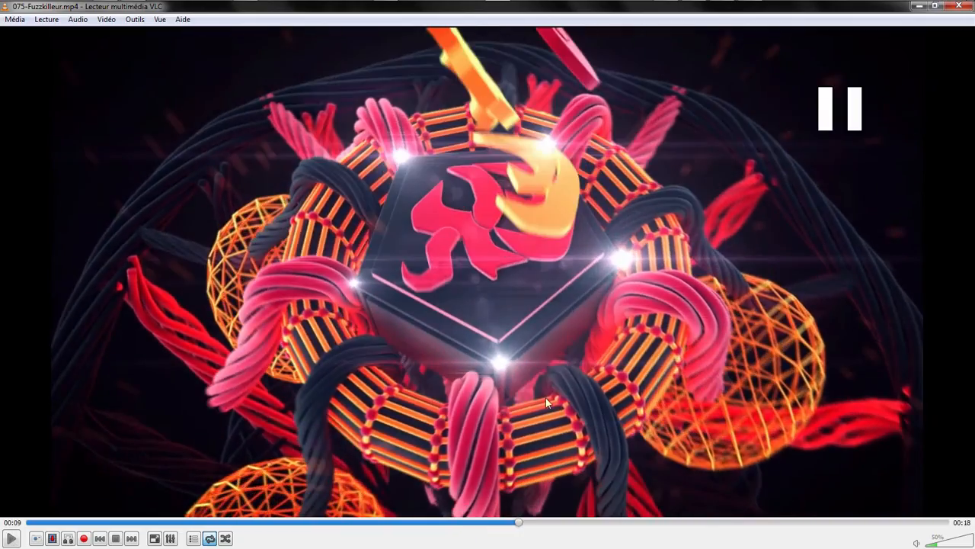
- Rewind the reference video to about 00:07 and play it in short bursts to examine how the first logo pieces arrive
click(460, 523)
key(space)
key(space)
click(414, 524)
key(space)
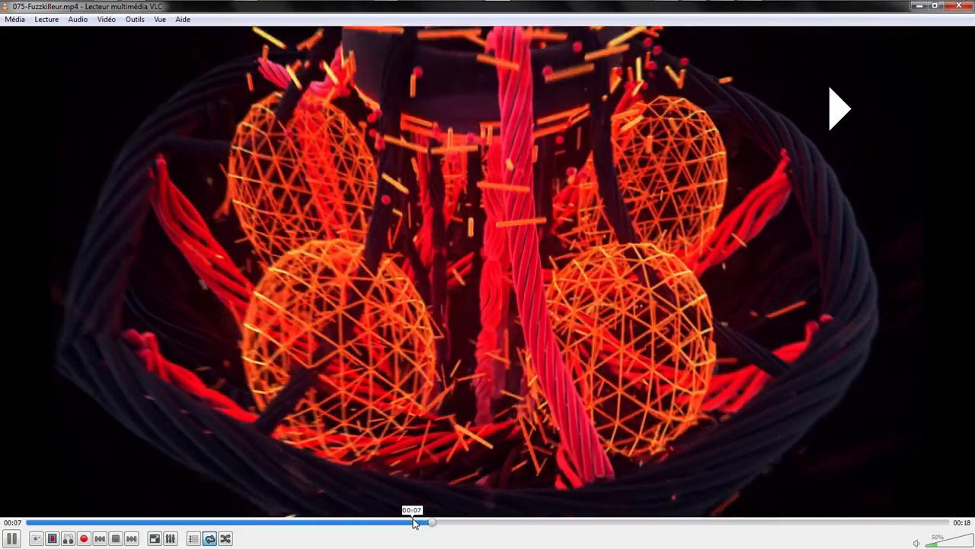
key(space)
key(space)
key(space)
key(space)
key(space)
key(space)
key(space)
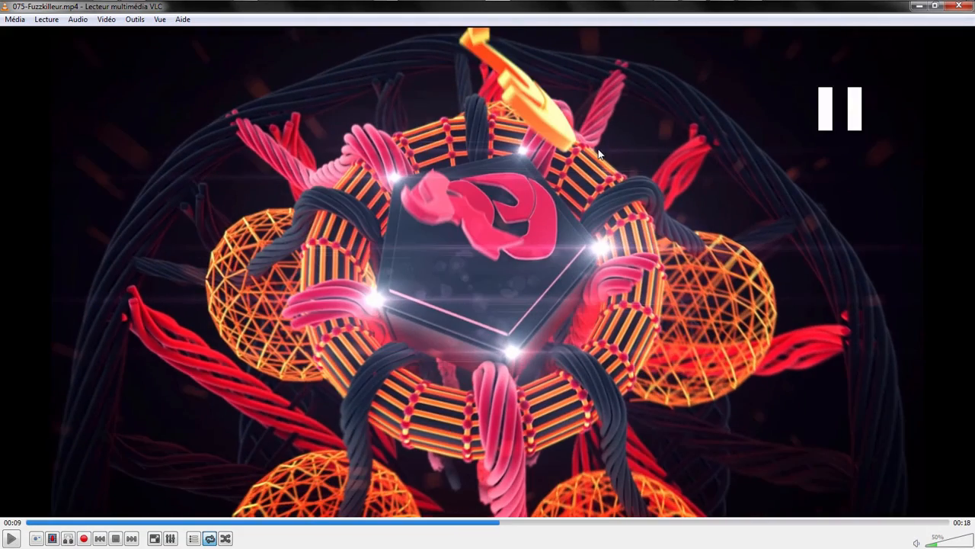
- Play the reference video up to about 00:10 to watch the pieces land, and switch back to Cinema 4D
key(space)
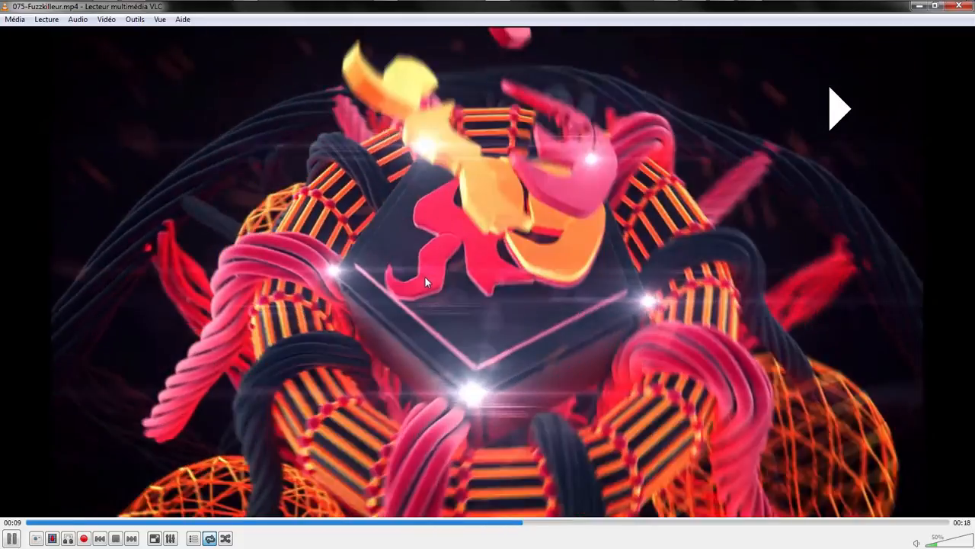
key(space)
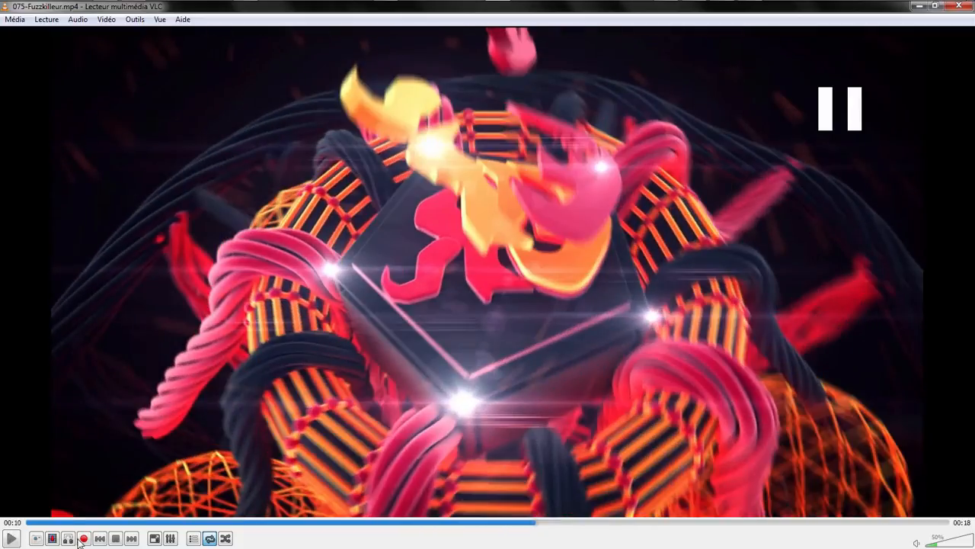
click(918, 7)
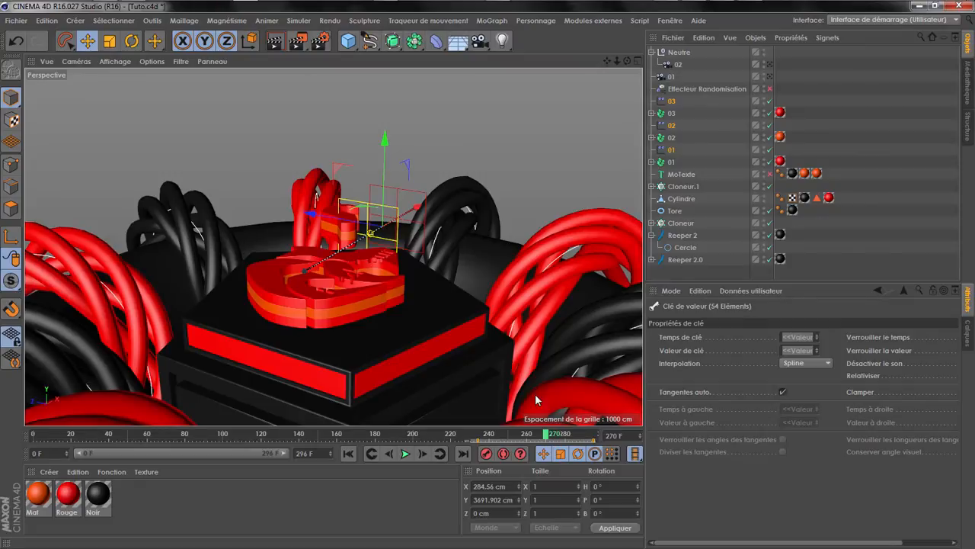
- Shift all keyframes of simple effectors 01, 02 and 03 about 26 frames earlier and move their end keyframes to frame 273
drag(517, 434, 488, 438)
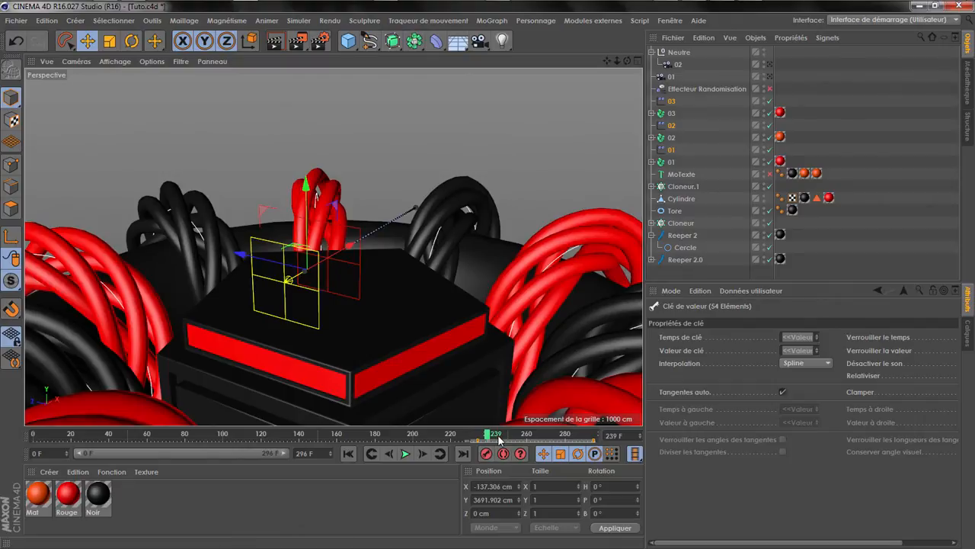
click(478, 437)
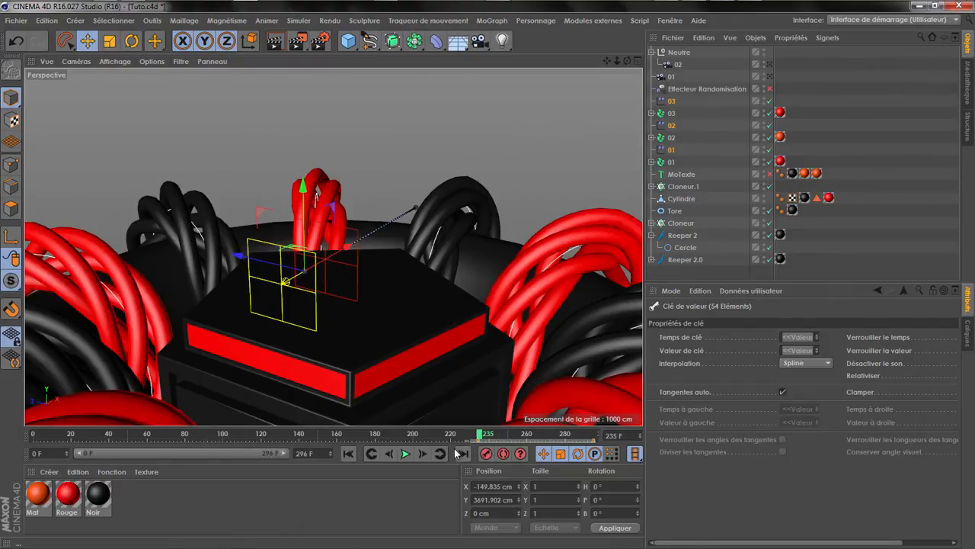
click(470, 438)
click(390, 453)
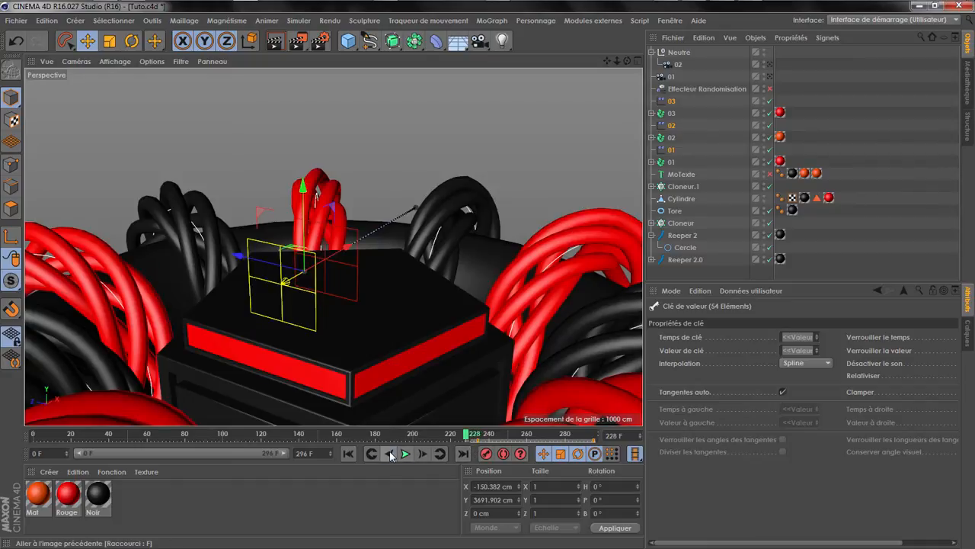
click(390, 454)
click(390, 454)
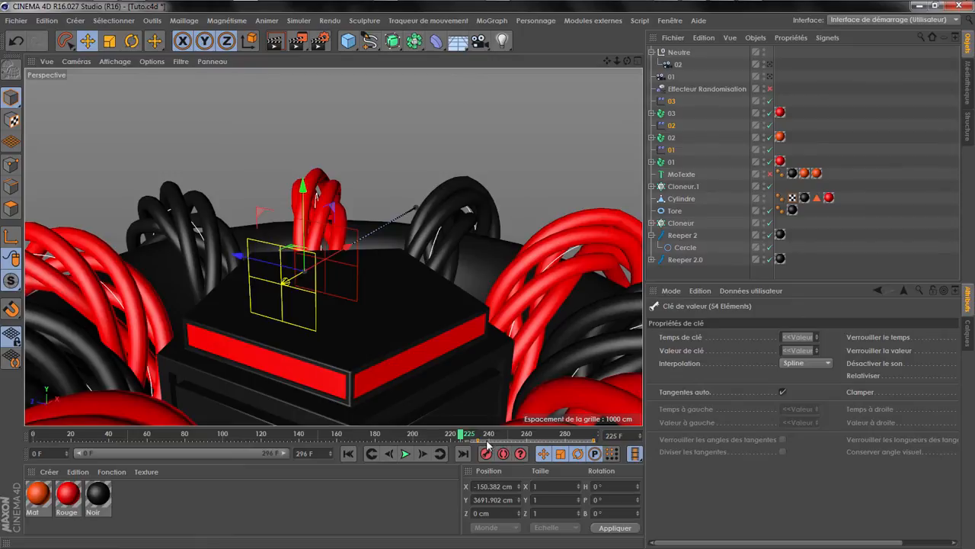
drag(469, 441, 439, 445)
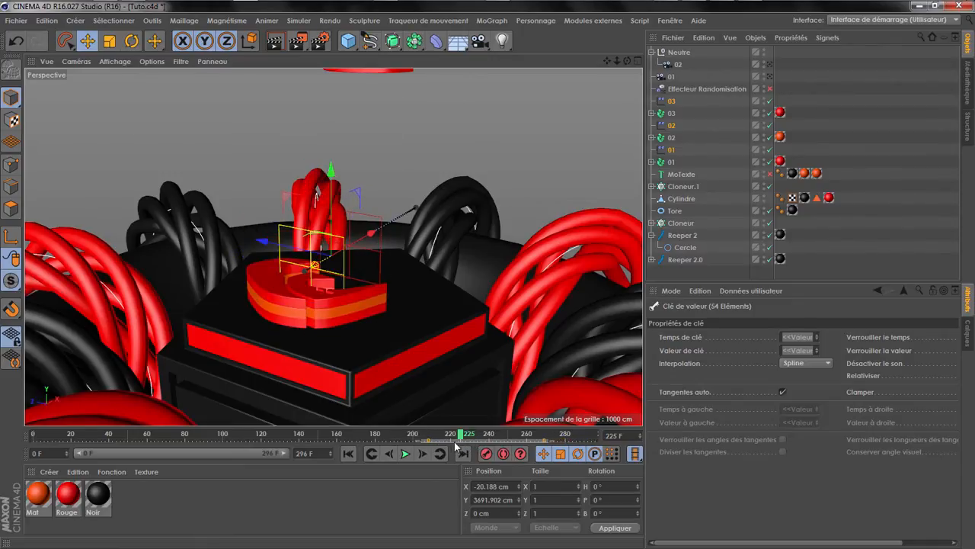
drag(472, 434, 509, 434)
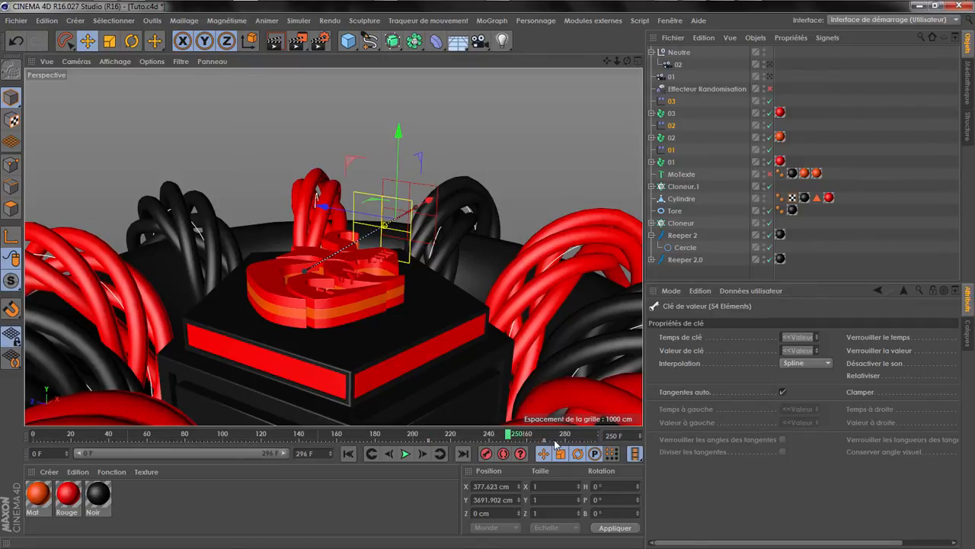
drag(539, 445, 554, 445)
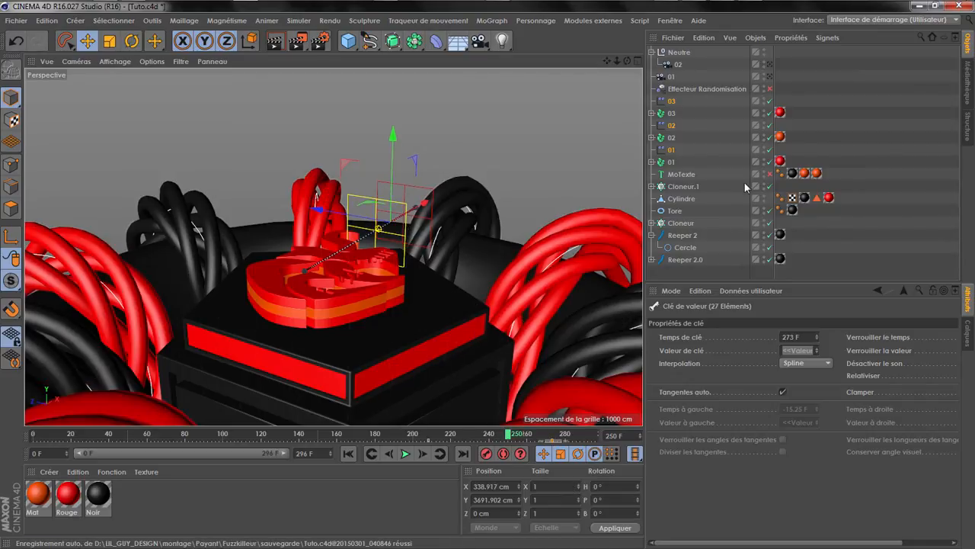
- Stagger the effectors by shifting effector 02's keyframes about 19 frames later and effector 03's about 42 frames later
click(673, 126)
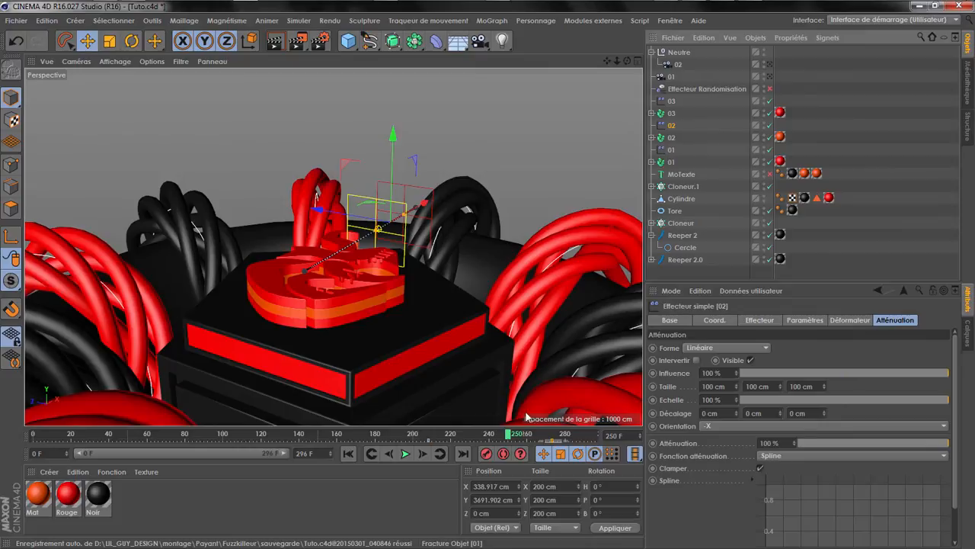
drag(578, 445, 486, 448)
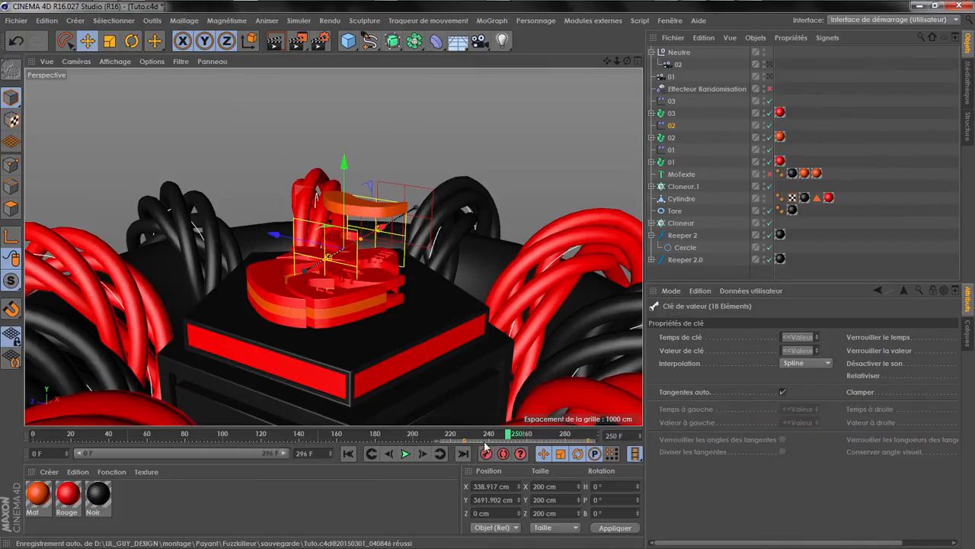
click(670, 101)
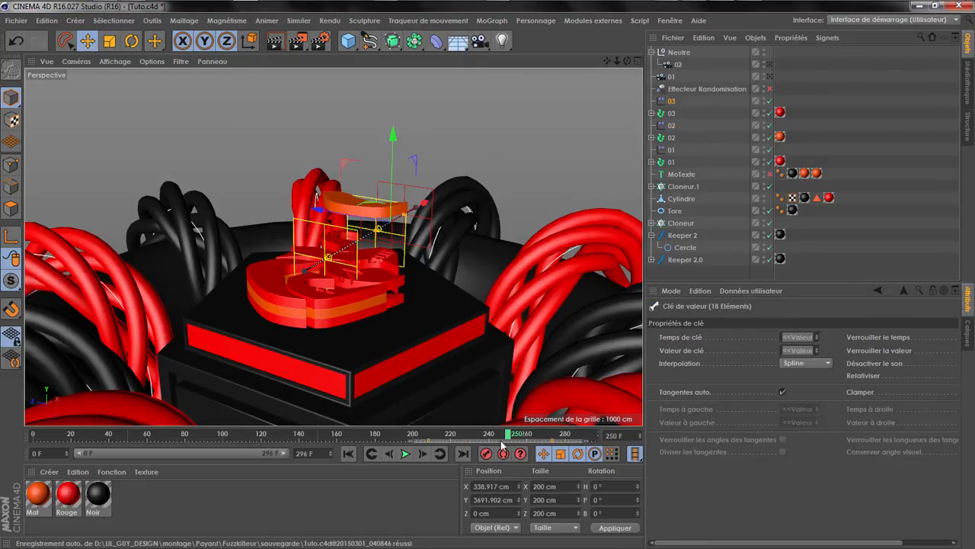
drag(509, 440, 589, 438)
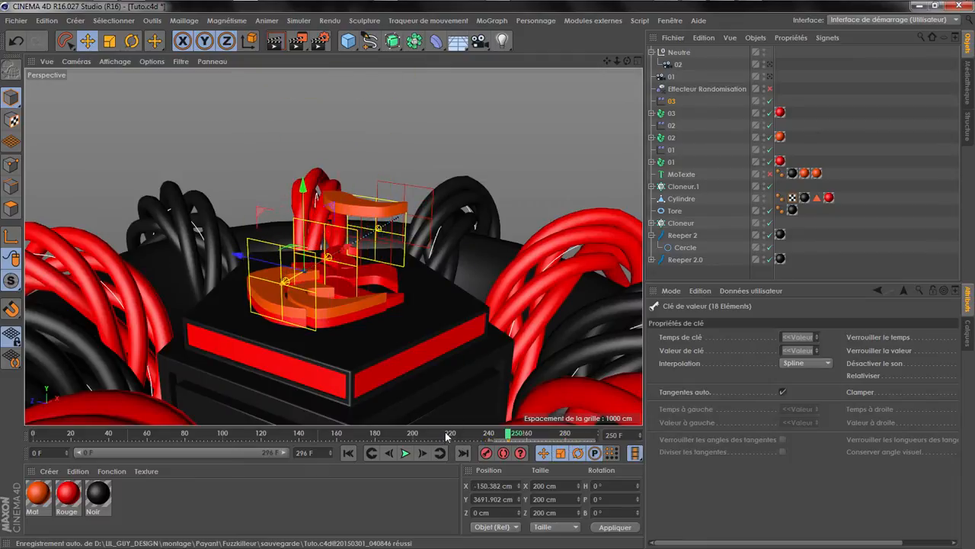
- Play the animation from about frame 201 to check the staggered fall of the logo layers
click(446, 433)
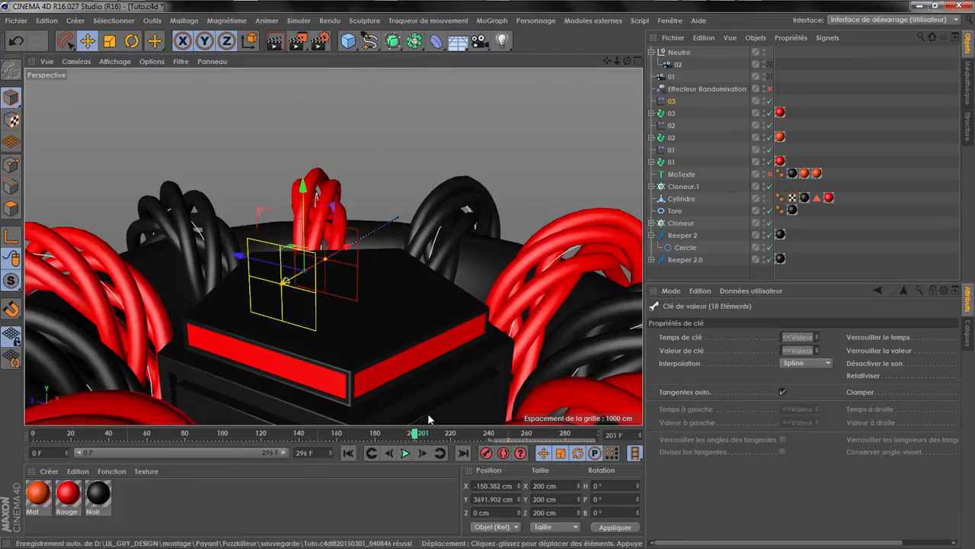
click(407, 453)
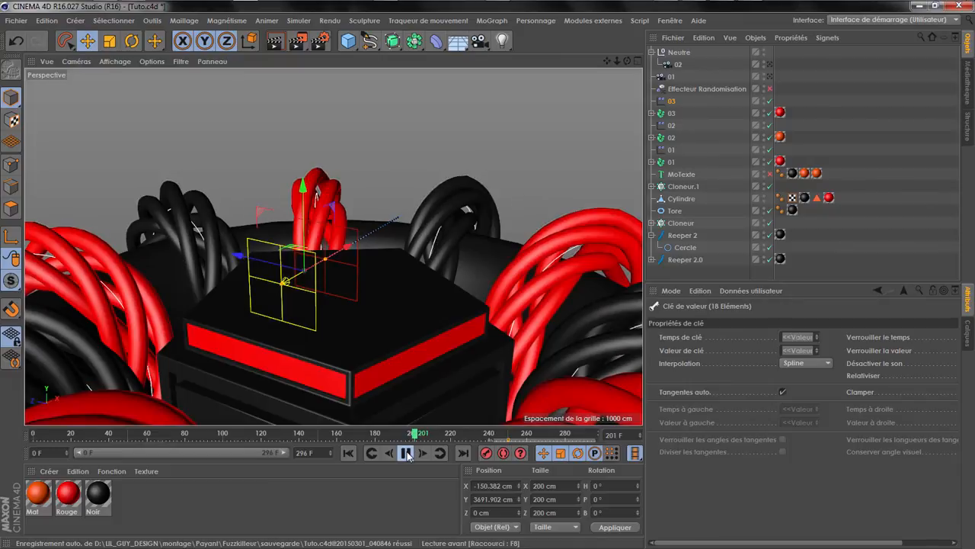
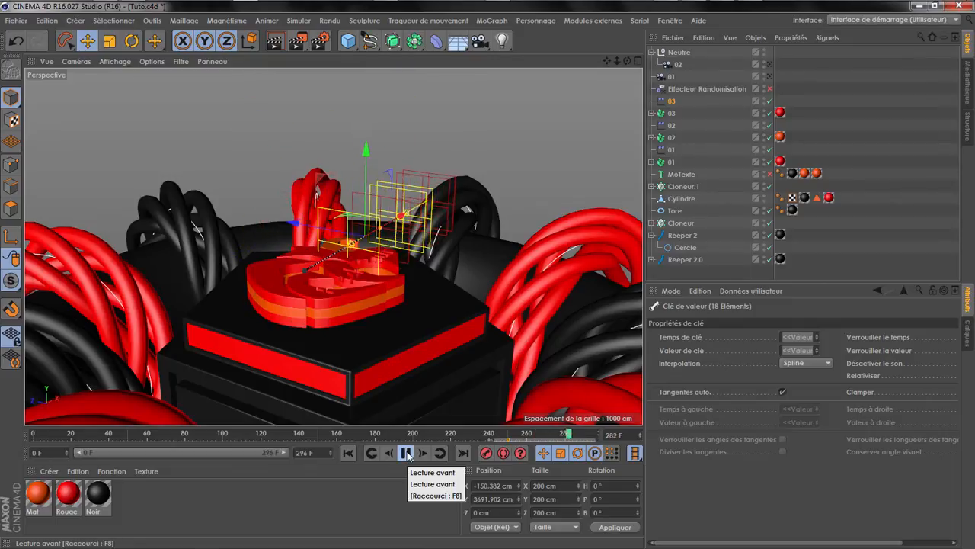
click(407, 453)
click(407, 455)
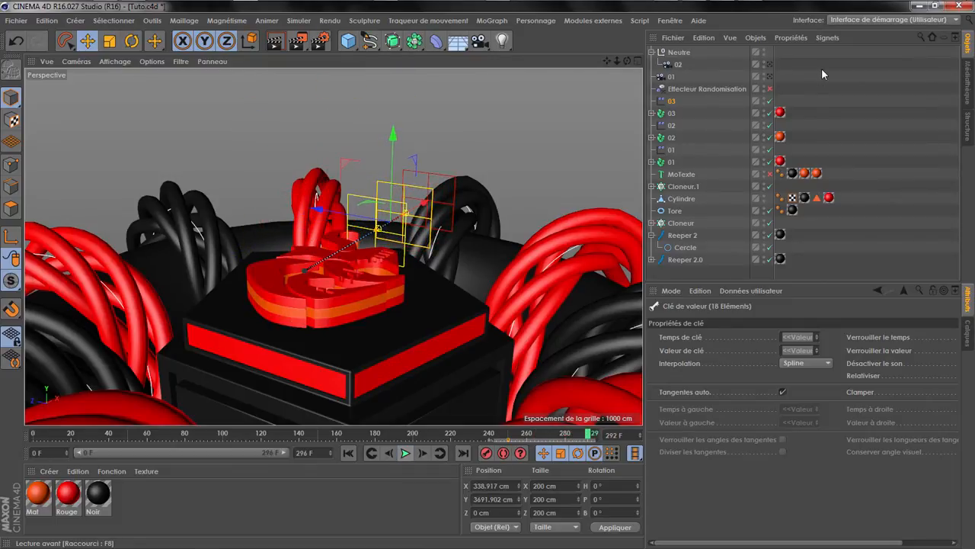
- Add a Delay effector (Effecteur Délai) to the fracture objects 01, 02 and 03
click(674, 162)
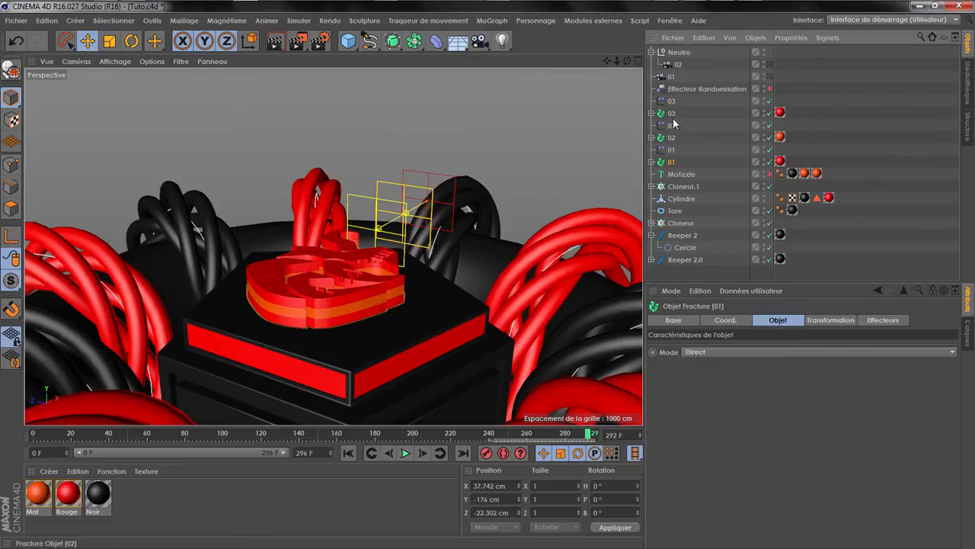
click(492, 21)
mouse_move(533, 39)
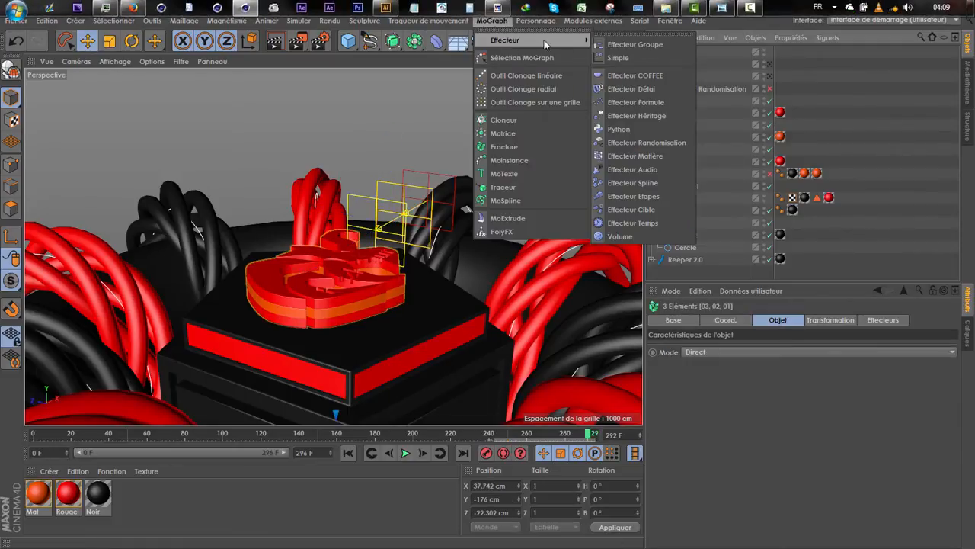
click(621, 92)
- Play the animation from about frame 200 to check how the logo pieces move with the Delay effector
click(415, 434)
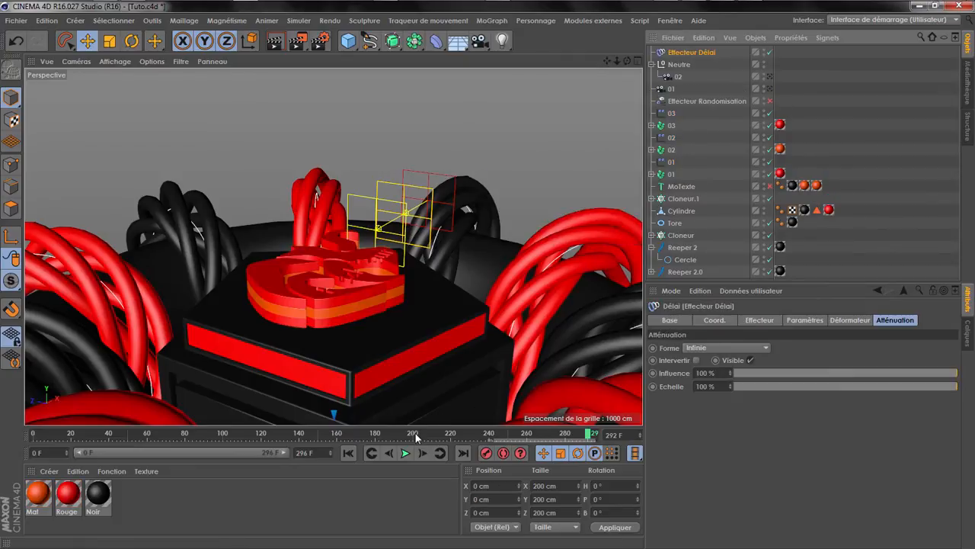
click(405, 453)
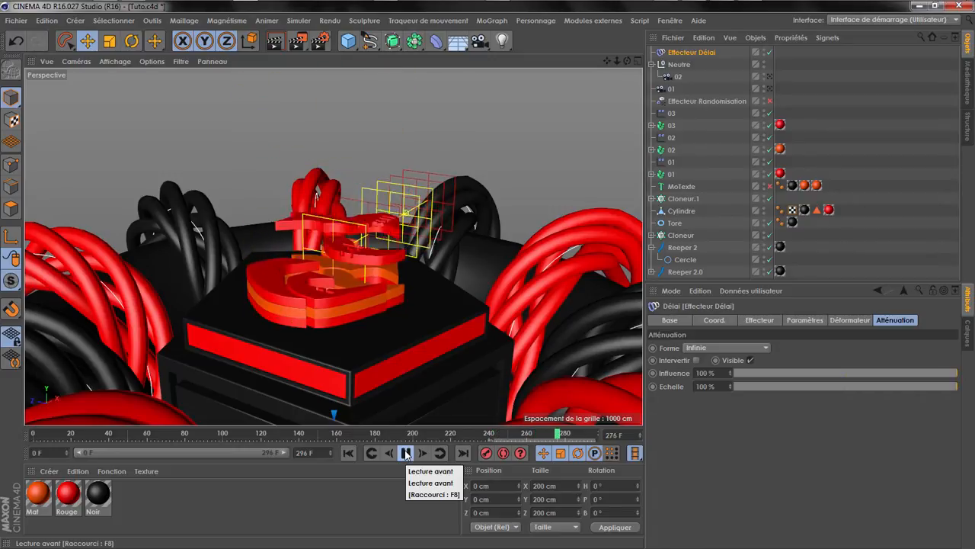
click(406, 454)
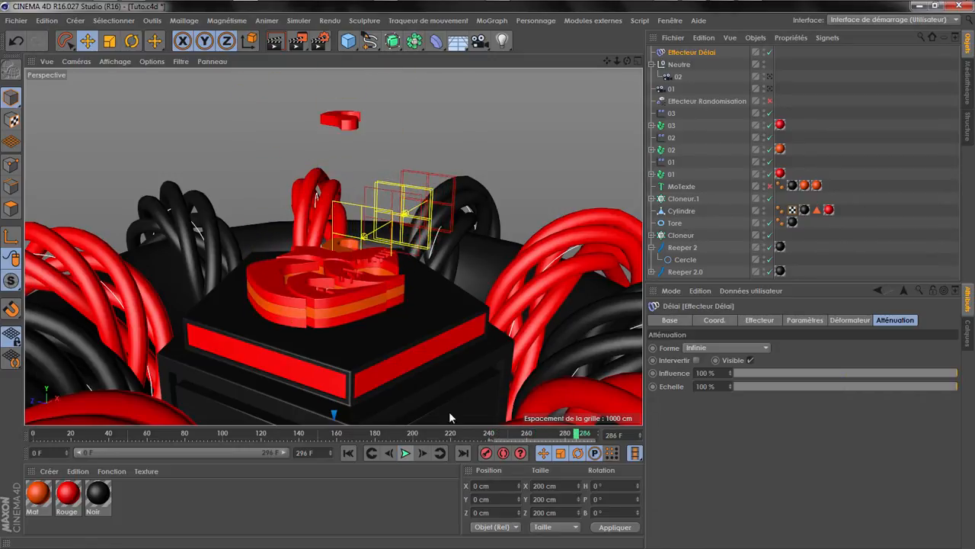
- Enable the MoTexte object and add a Simple effector to it
click(681, 187)
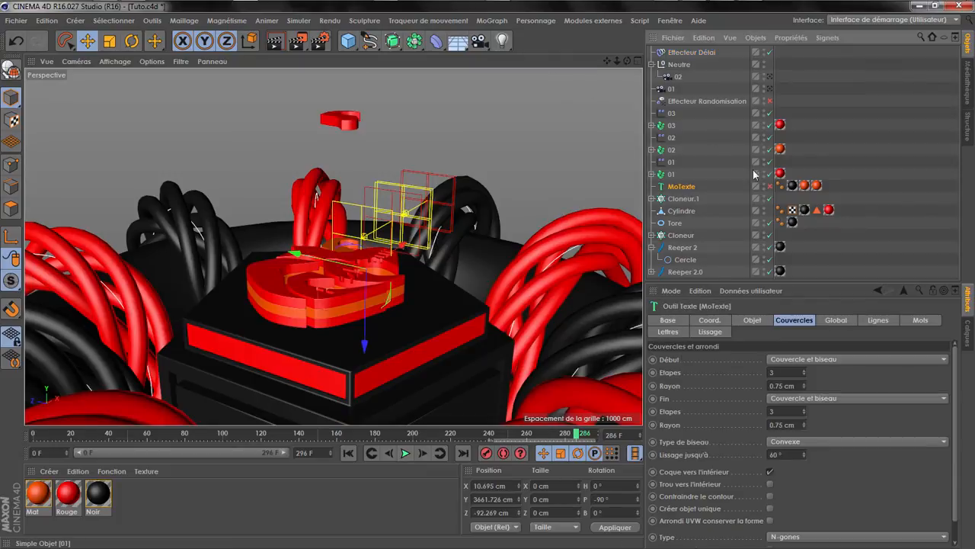
click(492, 21)
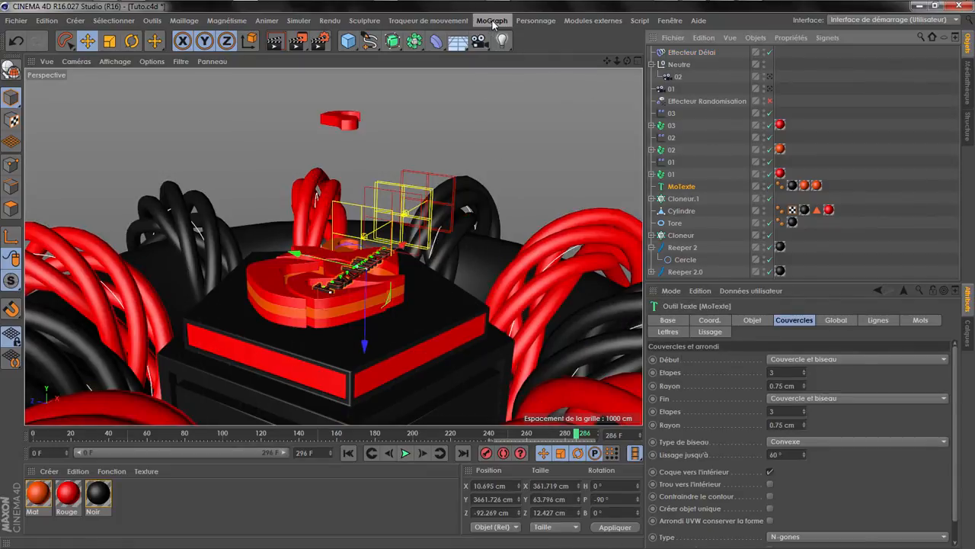
mouse_move(534, 40)
click(618, 58)
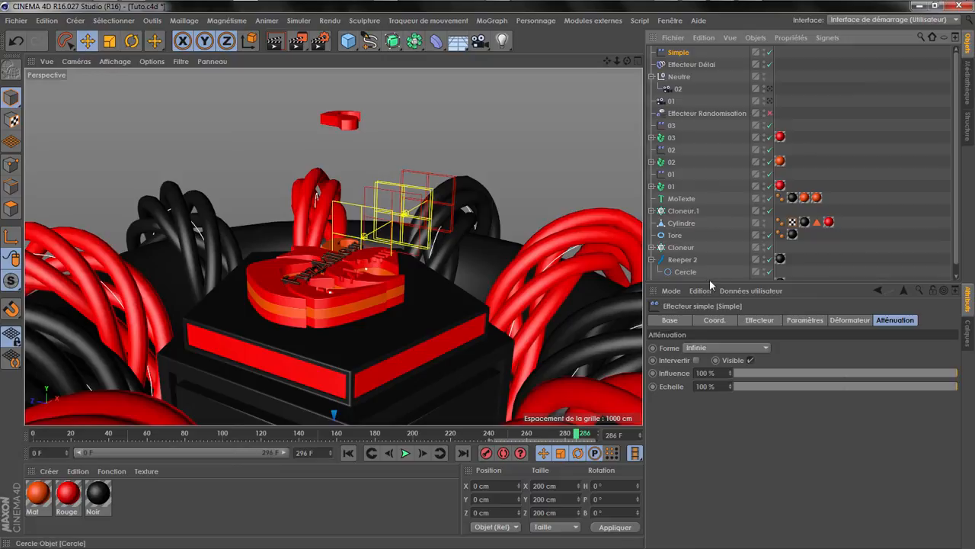
- Set the new Simple effector's position offset P.Z to -1000 cm
click(774, 320)
click(800, 320)
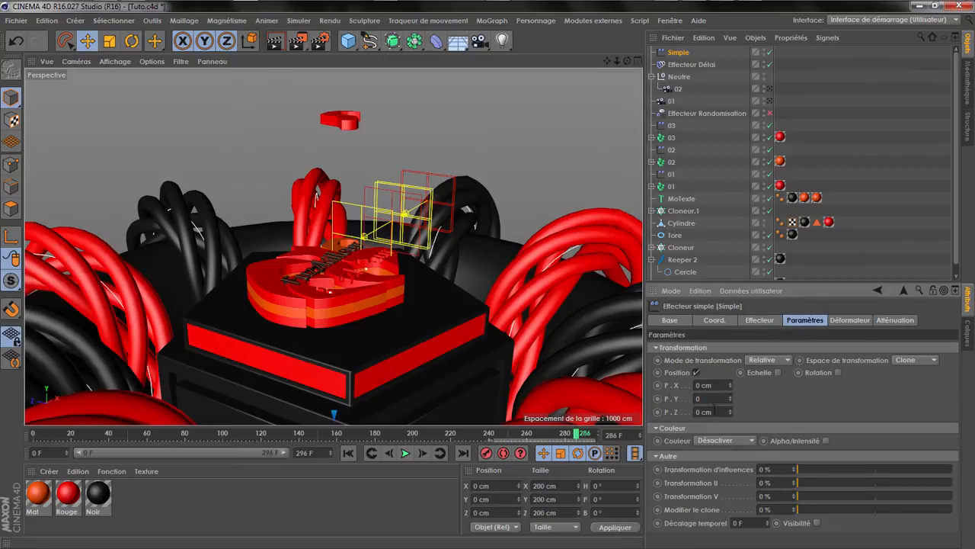
click(729, 410)
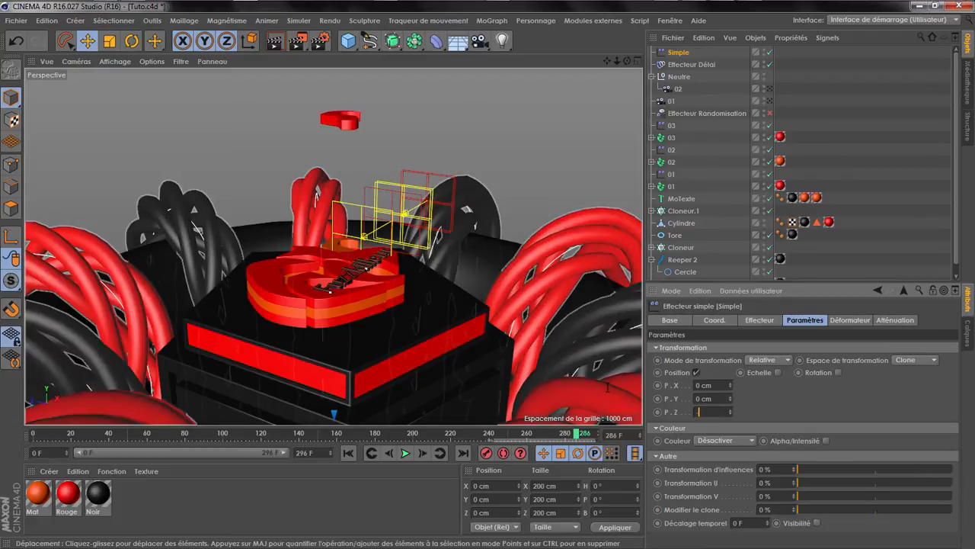
text(-1000)
key(Return)
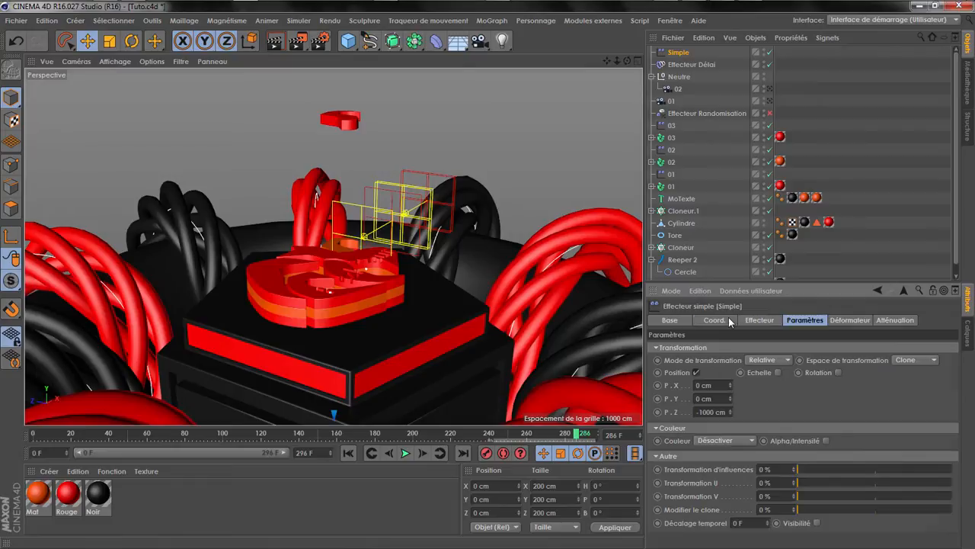
- Set the new Simple effector's Y position to 2000 cm
click(728, 319)
double_click(727, 365)
text(2000)
key(Return)
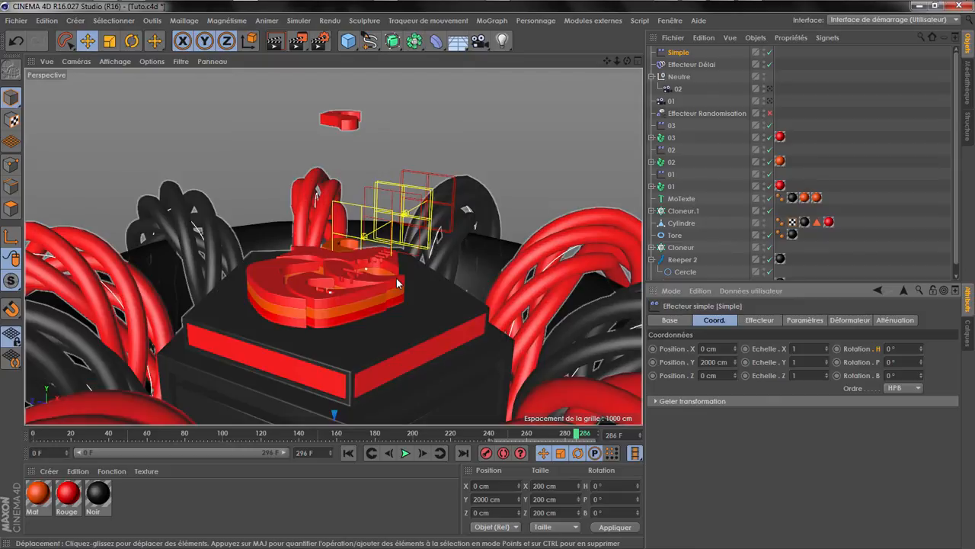
- Raise the new Simple effector to the level of the logo on the pedestal, at about 3732 cm in Y
click(808, 321)
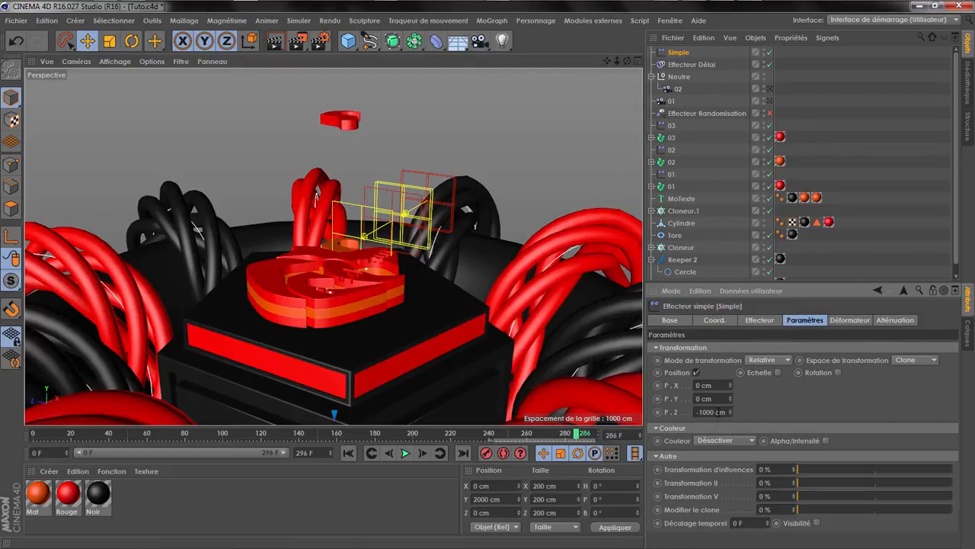
click(716, 321)
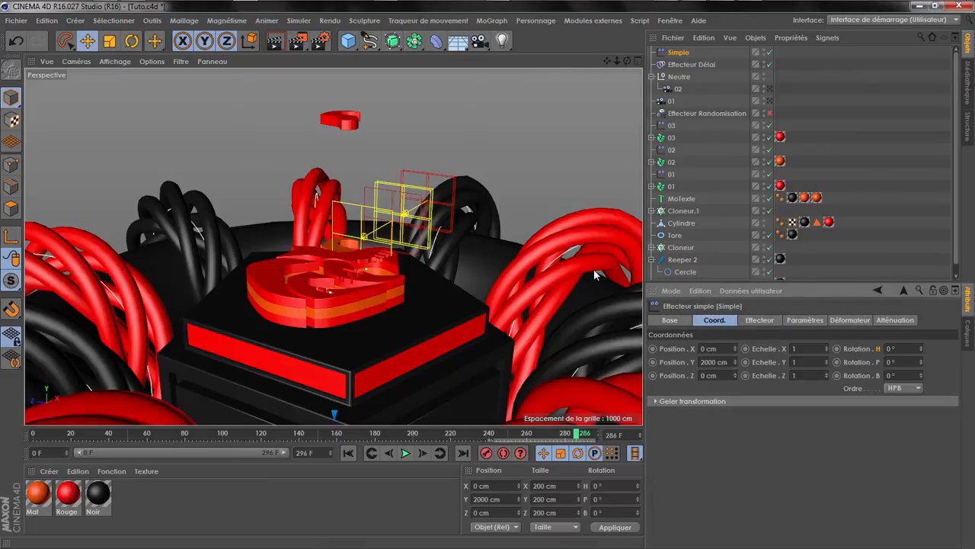
drag(613, 63, 345, 160)
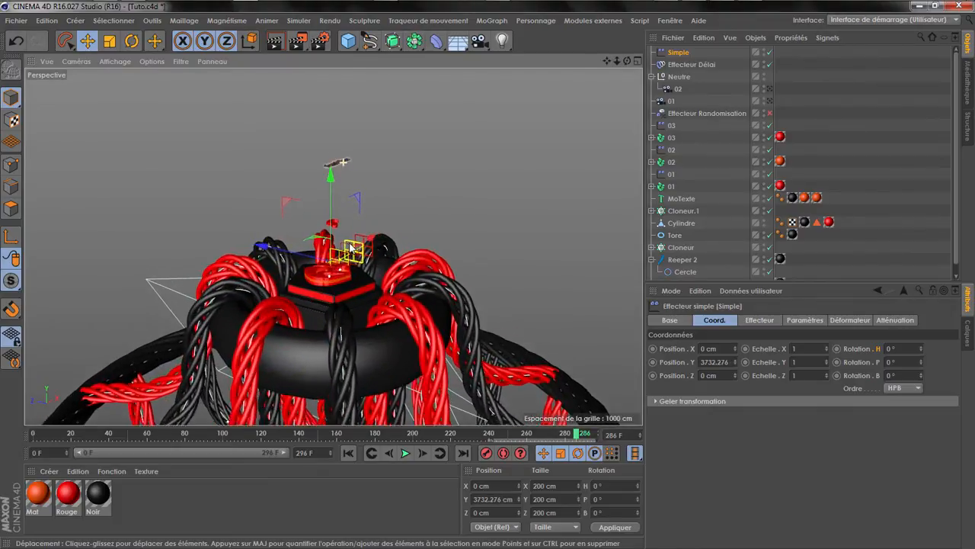
scroll(345, 161, up, 6)
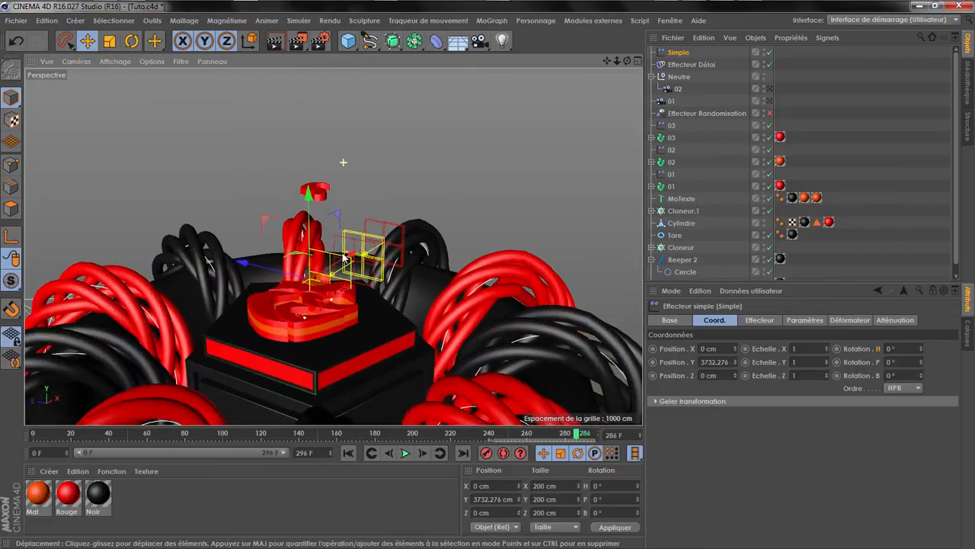
scroll(343, 161, up, 3)
- Give the Simple effector a linear (Linéaire) falloff oriented along -X
click(896, 320)
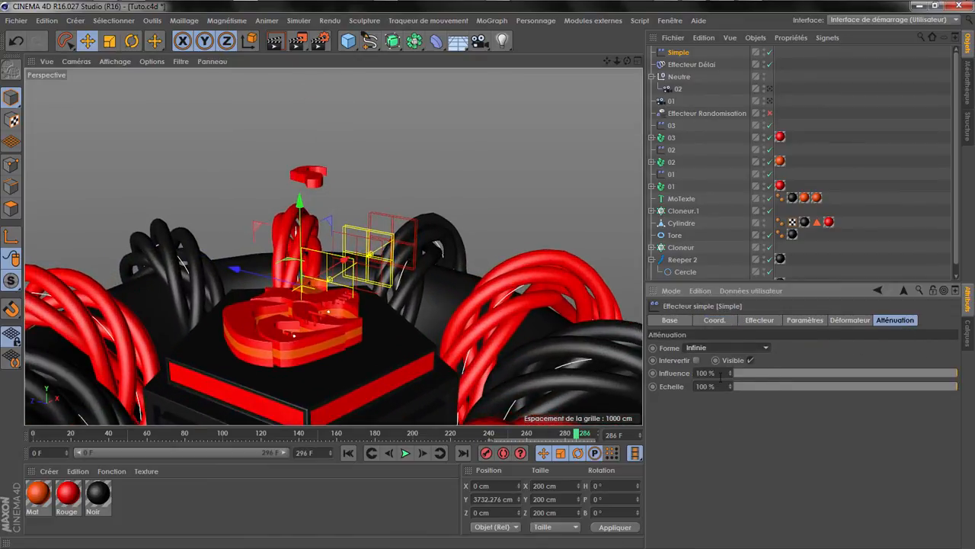
click(711, 349)
click(708, 442)
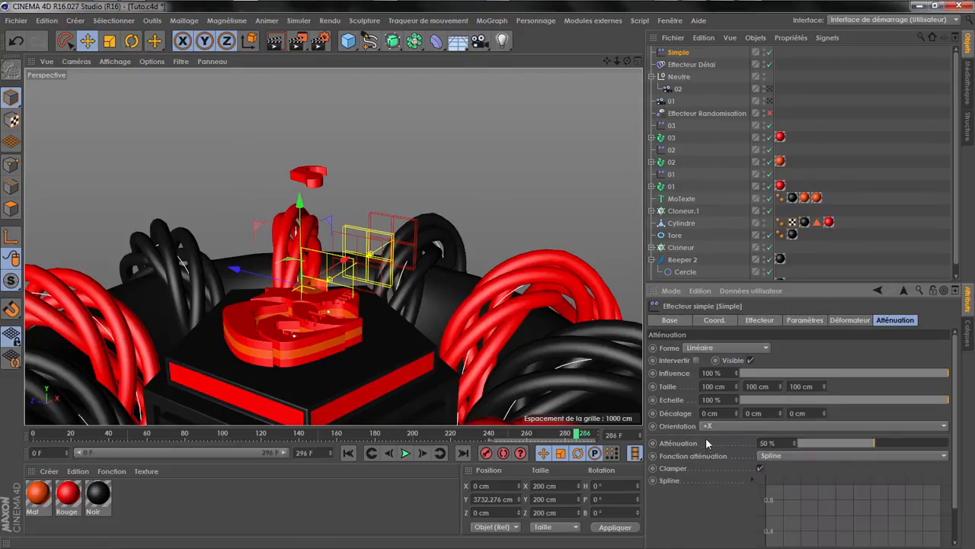
click(707, 428)
click(715, 452)
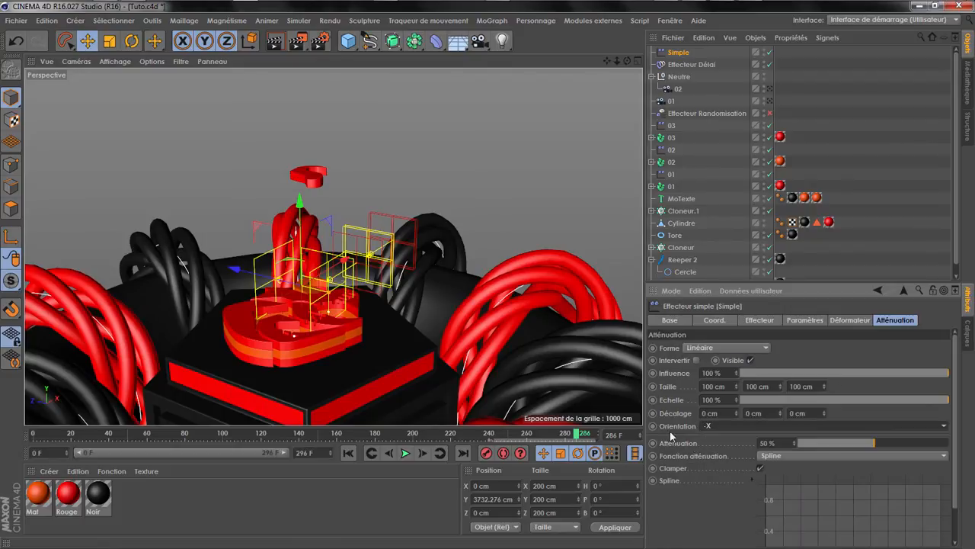
- Move the Simple effector along X to about -147 cm and keyframe it at frame 289
drag(355, 268, 311, 302)
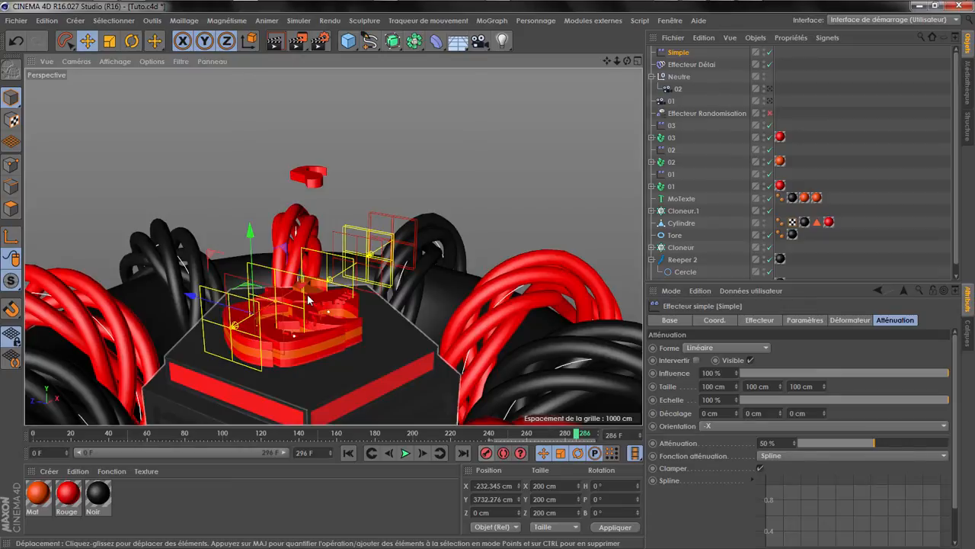
click(405, 454)
drag(304, 294, 328, 293)
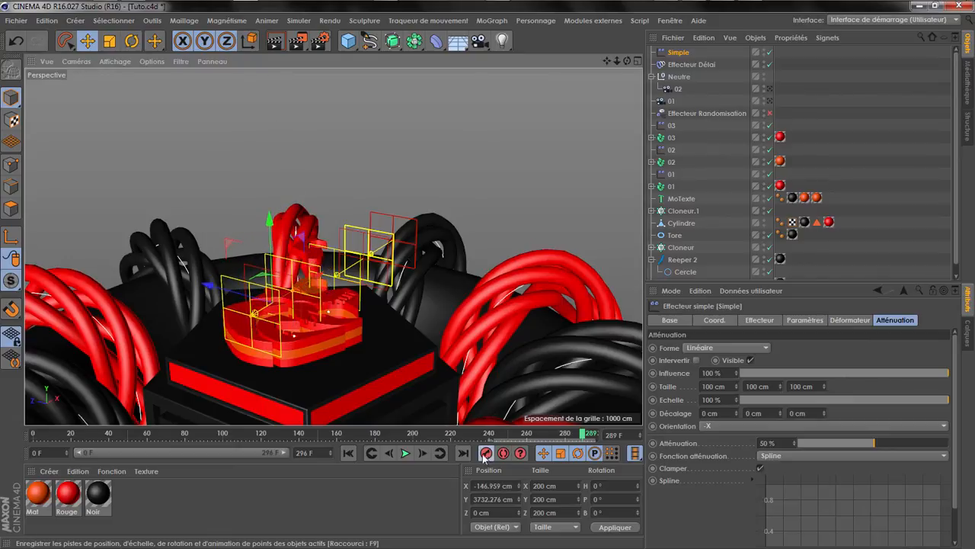
- Extend the animation and its preview range to 347 frames, and keyframe the Simple effector at about 423 cm in X at frame 302
drag(331, 455, 331, 427)
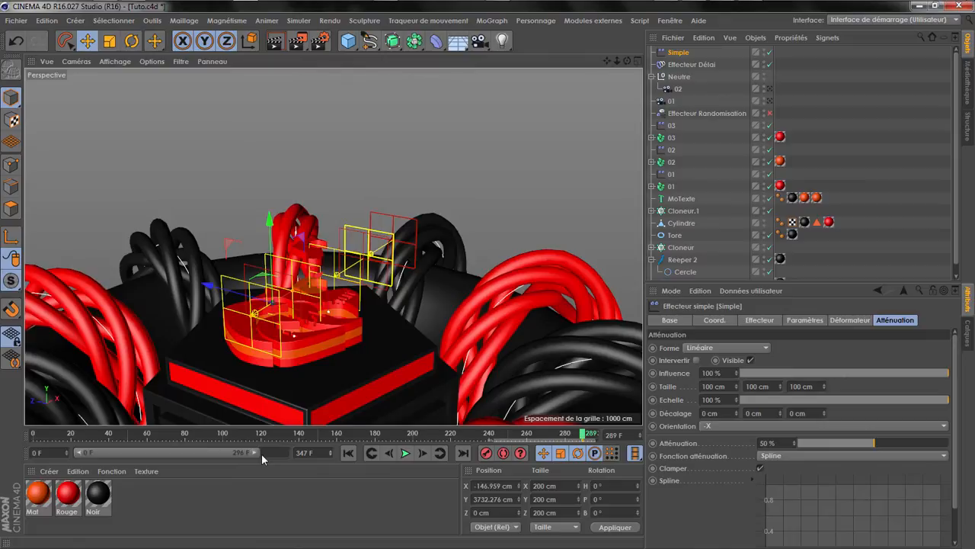
drag(261, 453, 327, 453)
click(405, 455)
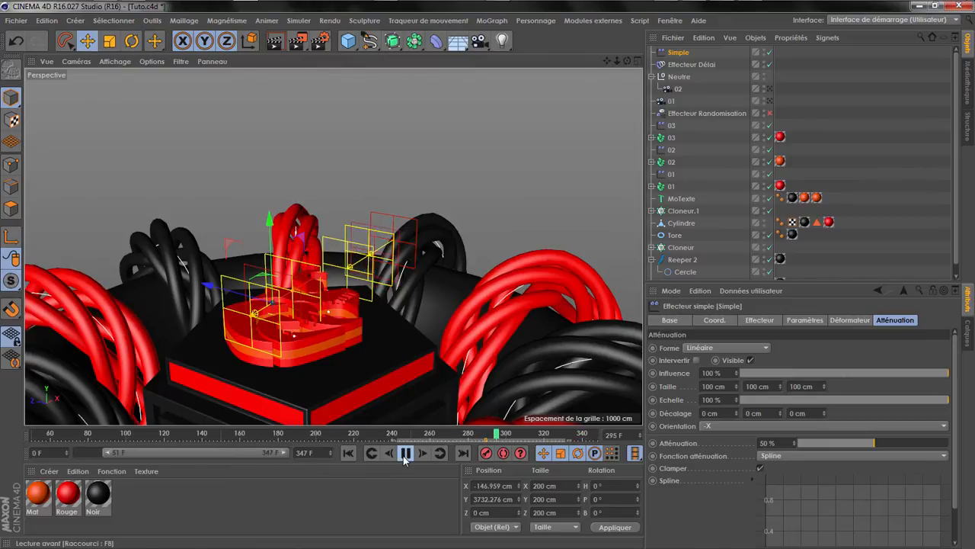
drag(315, 281, 426, 258)
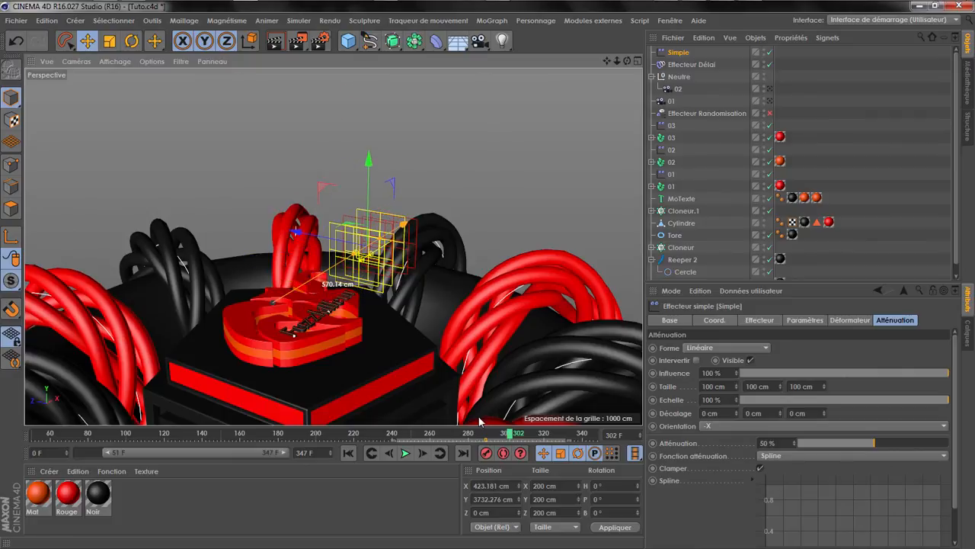
- Shift the Simple effector's end keyframe to frame 307 and play back the text animation
click(486, 433)
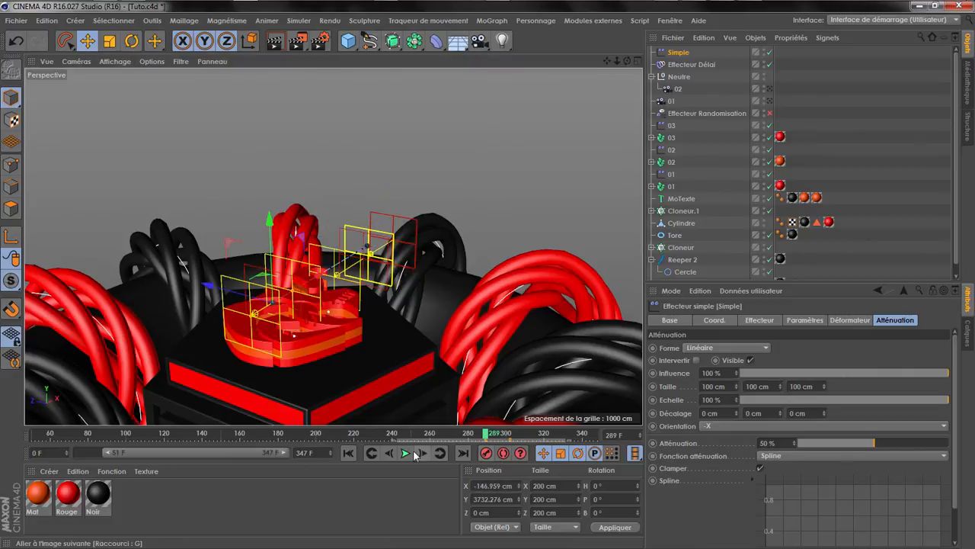
click(406, 454)
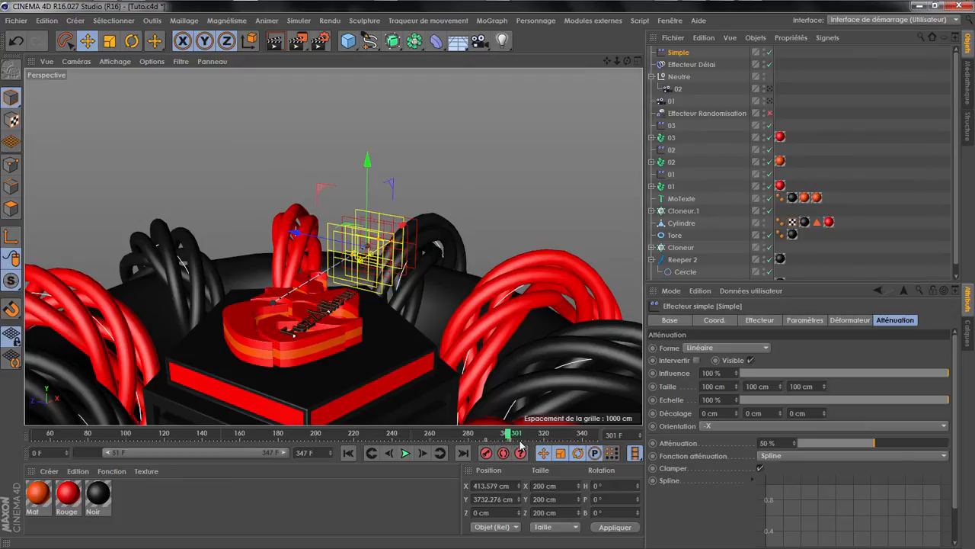
drag(509, 444, 523, 445)
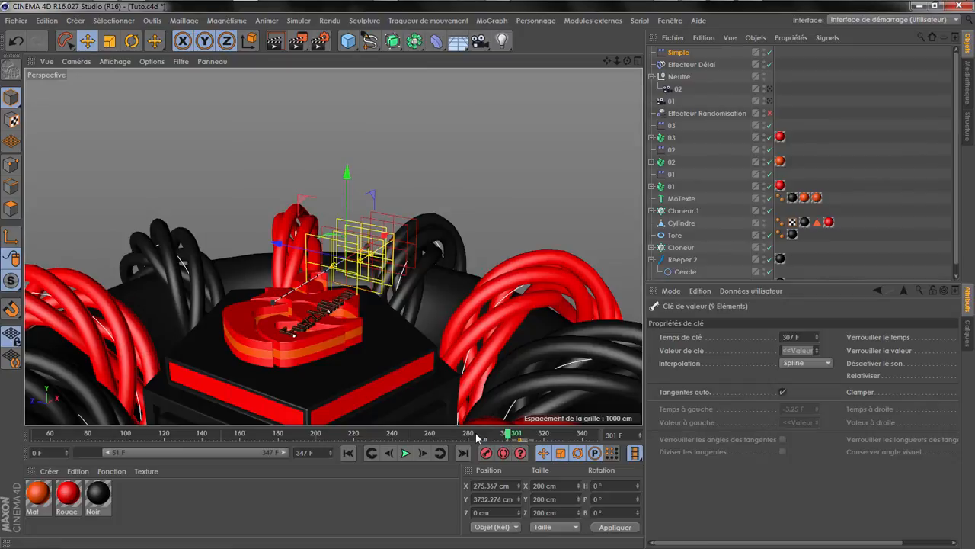
click(405, 454)
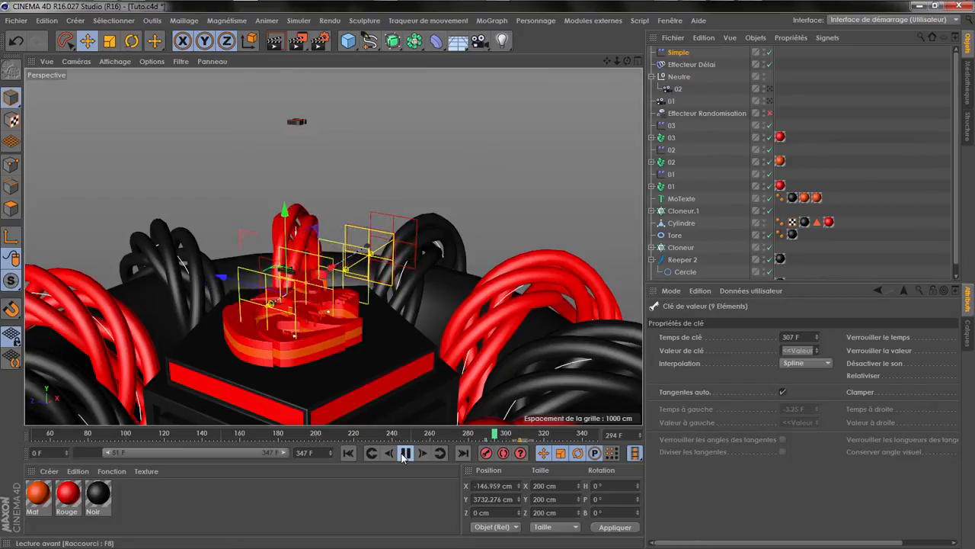
click(405, 453)
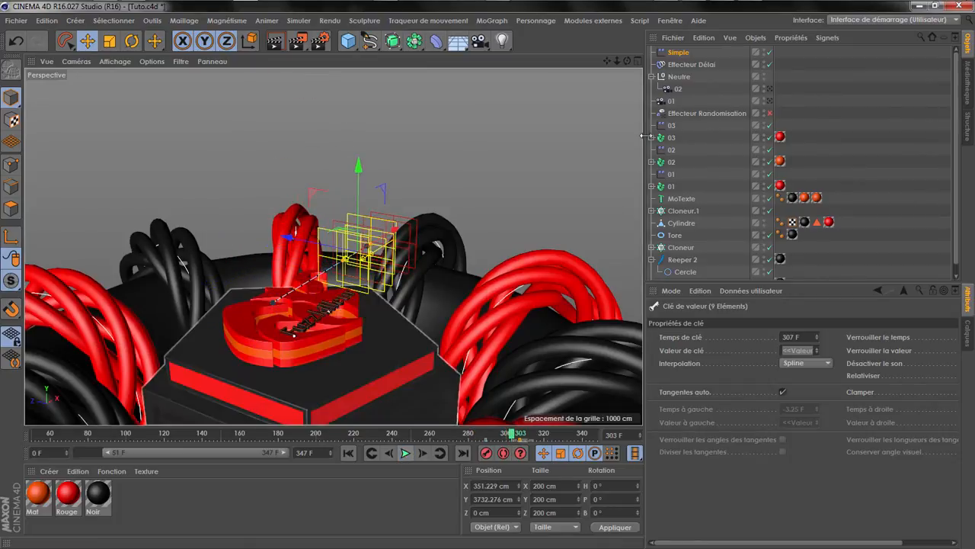
- Add the Delay effector to the MoTexte object's letter effects and play back the text animation
click(682, 198)
click(668, 331)
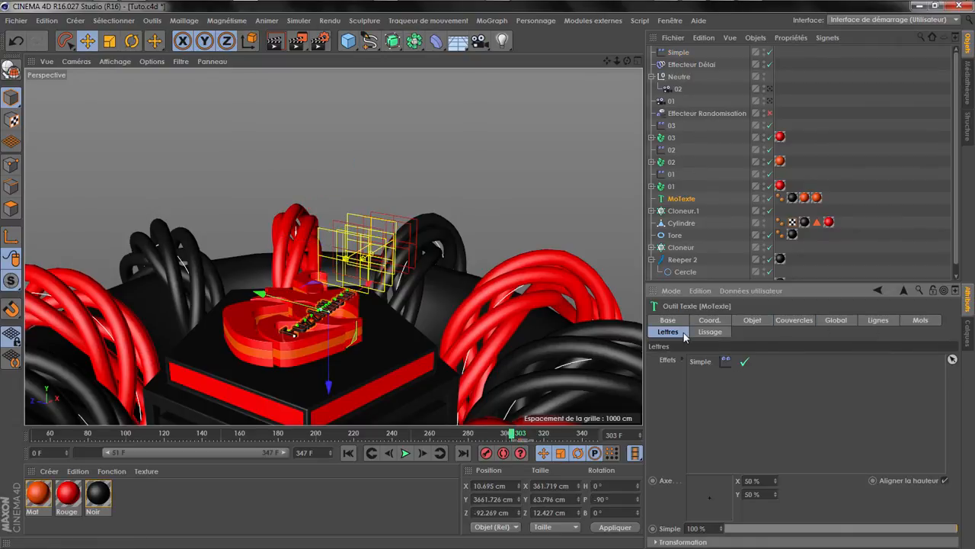
drag(702, 64, 743, 441)
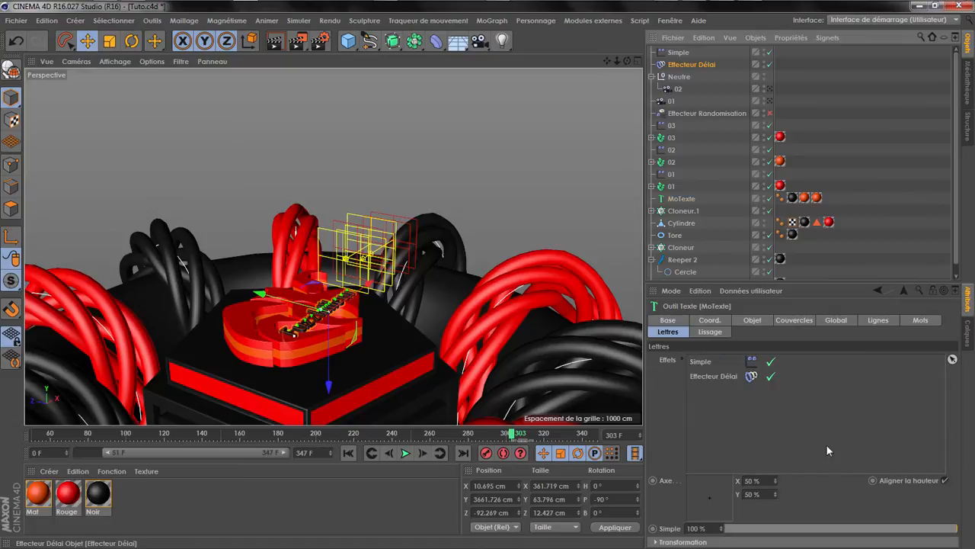
drag(504, 434, 491, 435)
click(406, 453)
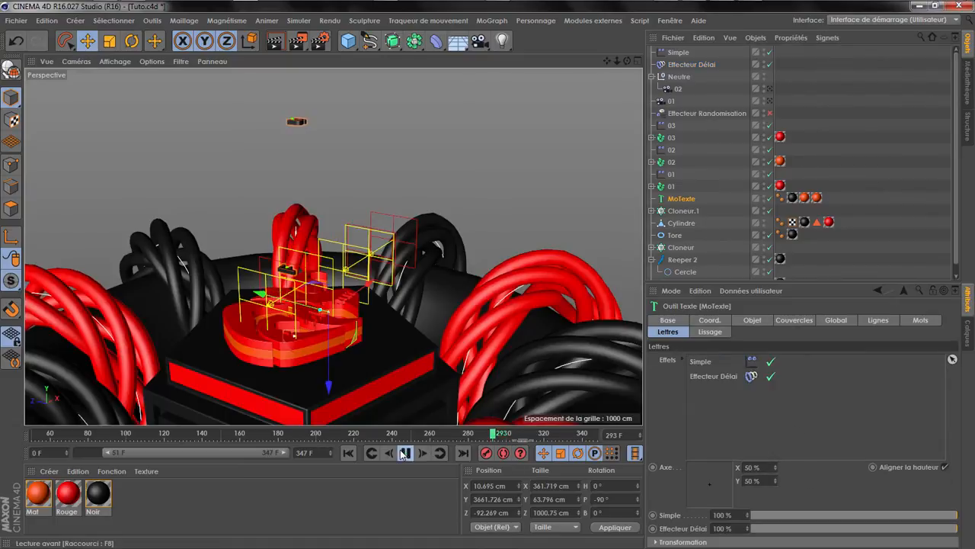
click(467, 436)
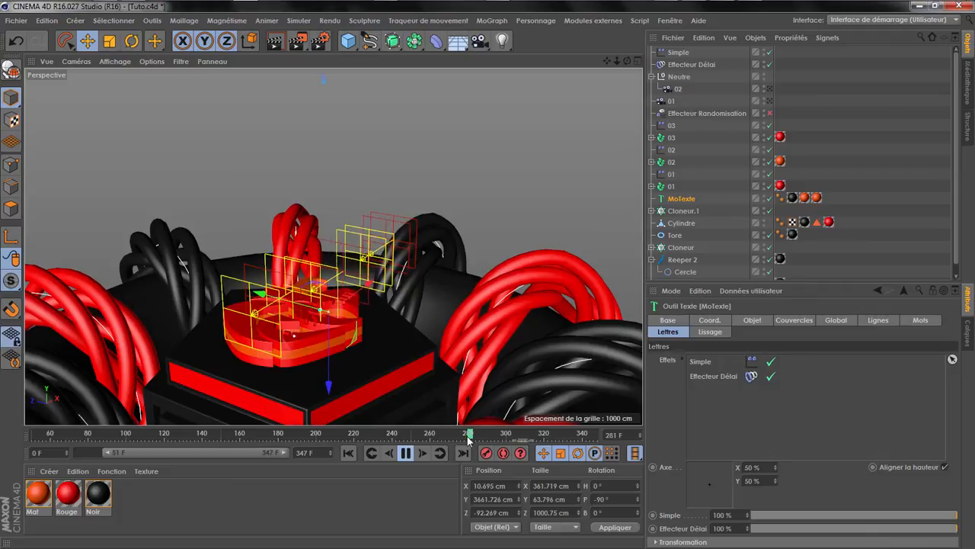
click(406, 453)
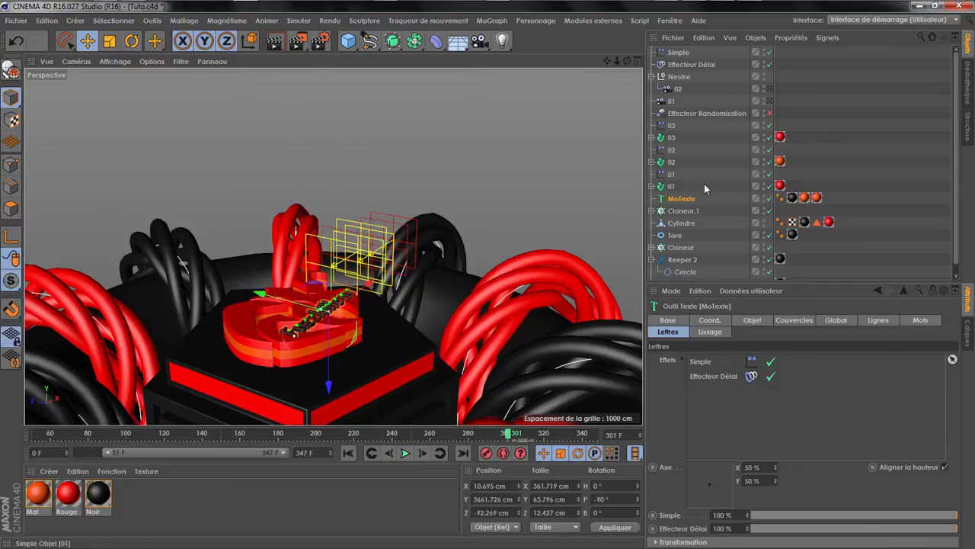
- Set the Simple effector's falloff attenuation to 100 % and play back the text animation
click(678, 52)
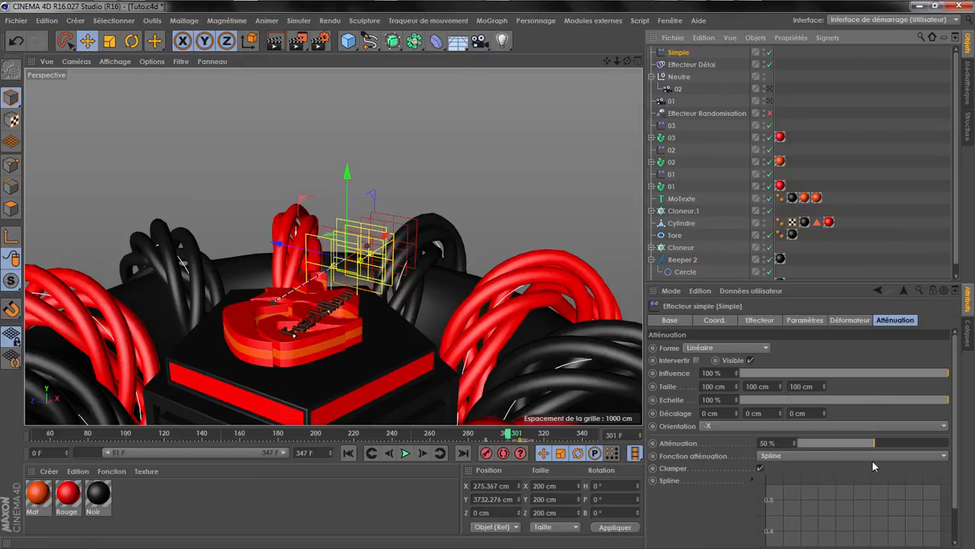
drag(931, 443, 951, 443)
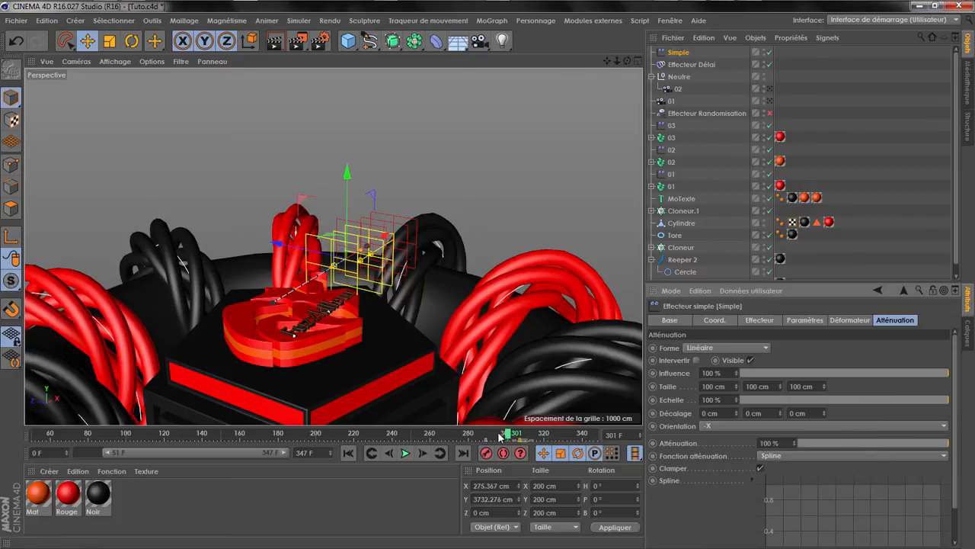
drag(499, 436, 488, 436)
click(405, 453)
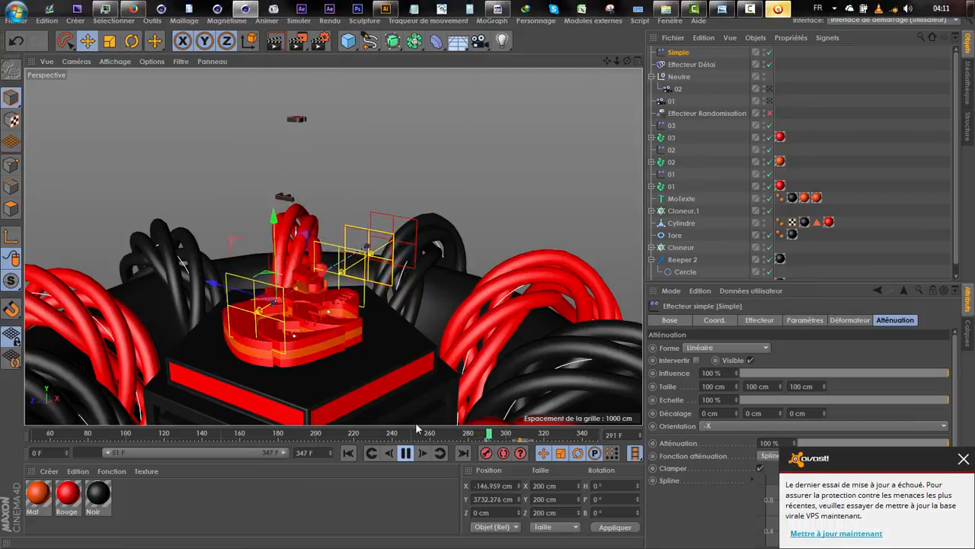
click(405, 453)
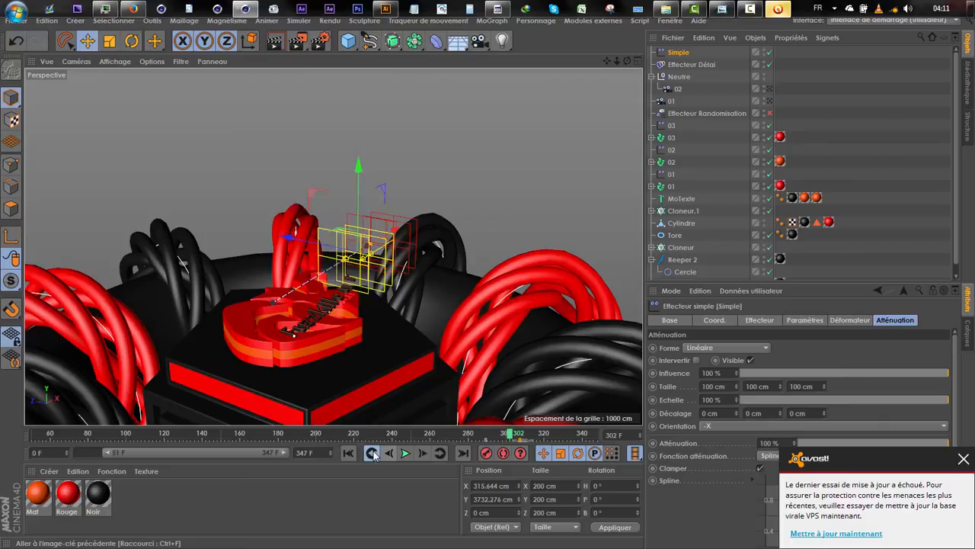
- Rekey the Simple effector at frame 289 with its X position at about -189 cm, and play back the result
click(372, 453)
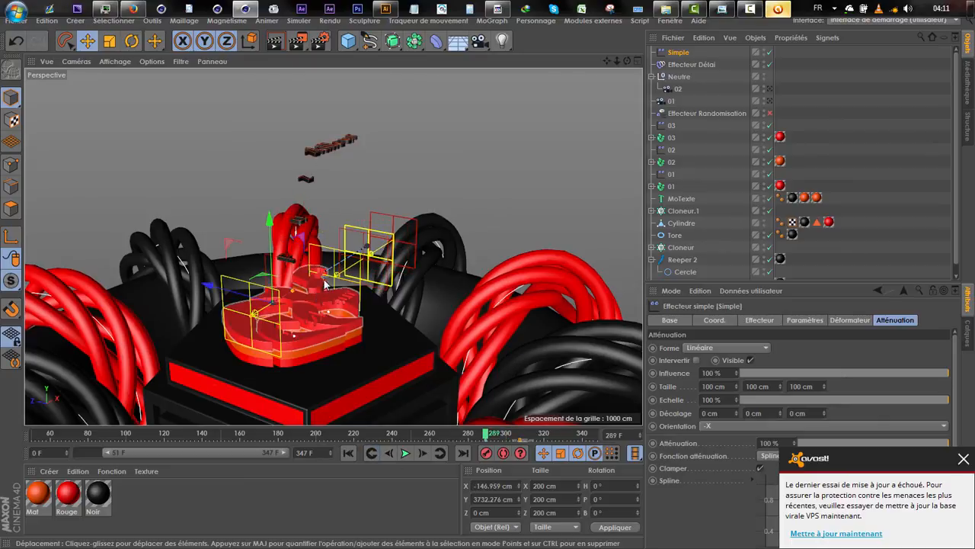
drag(319, 278, 308, 283)
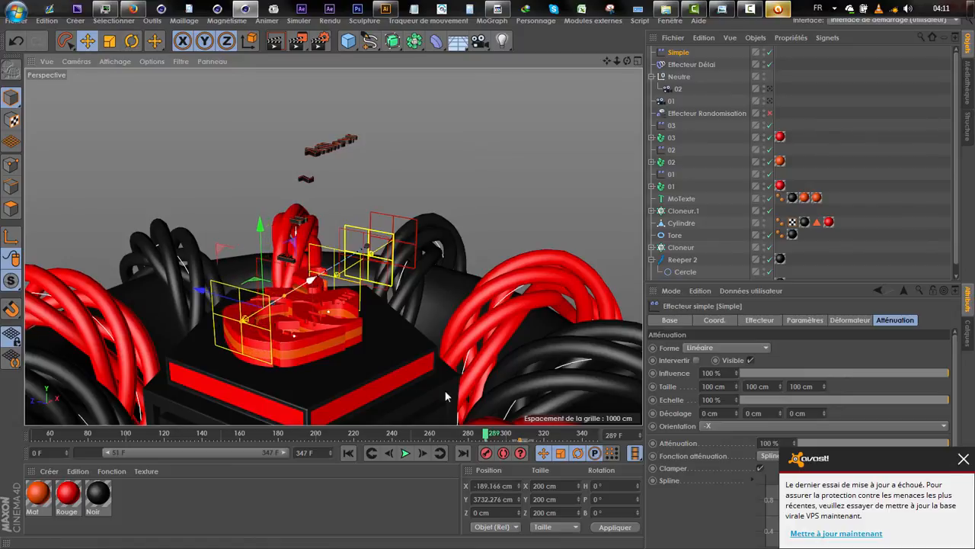
click(405, 453)
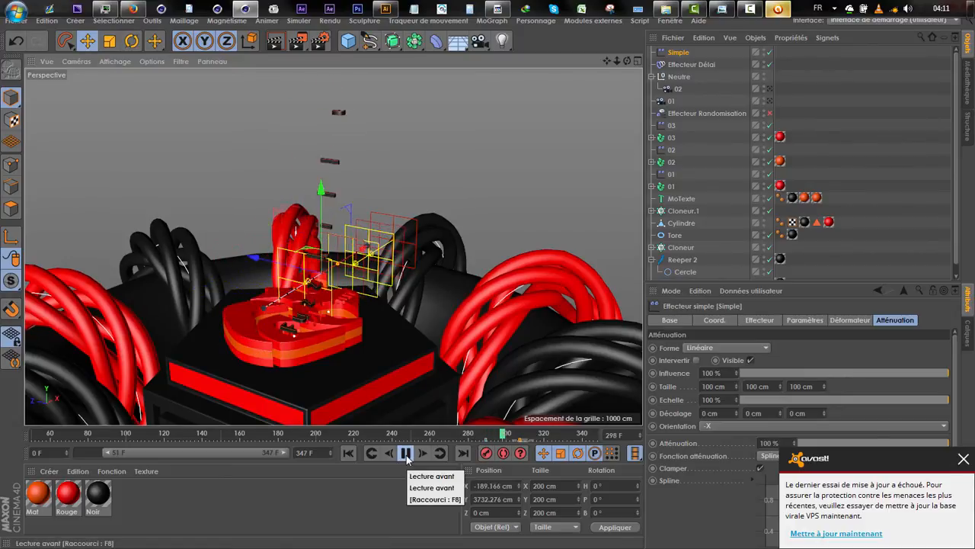
click(405, 454)
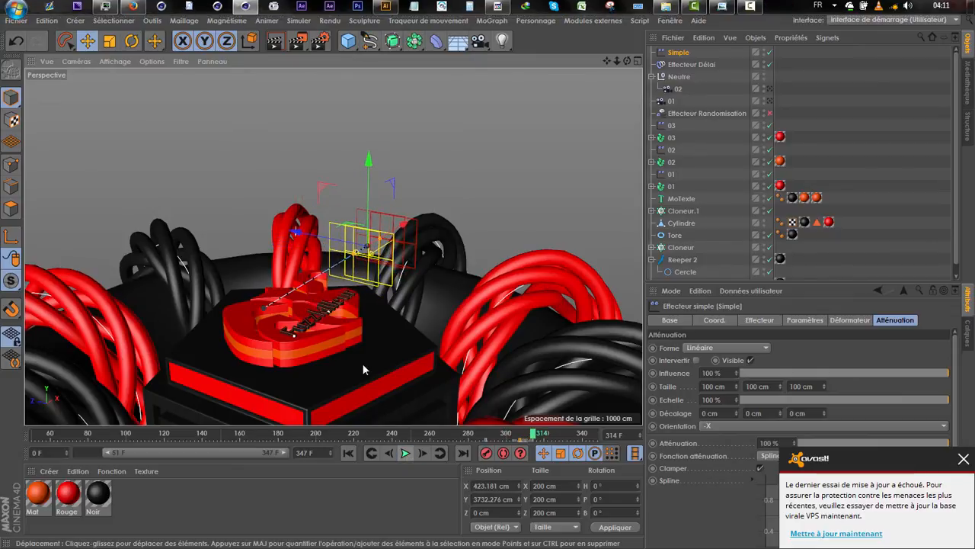
- Frame the logo and text obliquely from above and add a camera named 03 with this view
alt+drag(364, 370, 342, 356)
alt+right_drag(334, 347, 537, 133)
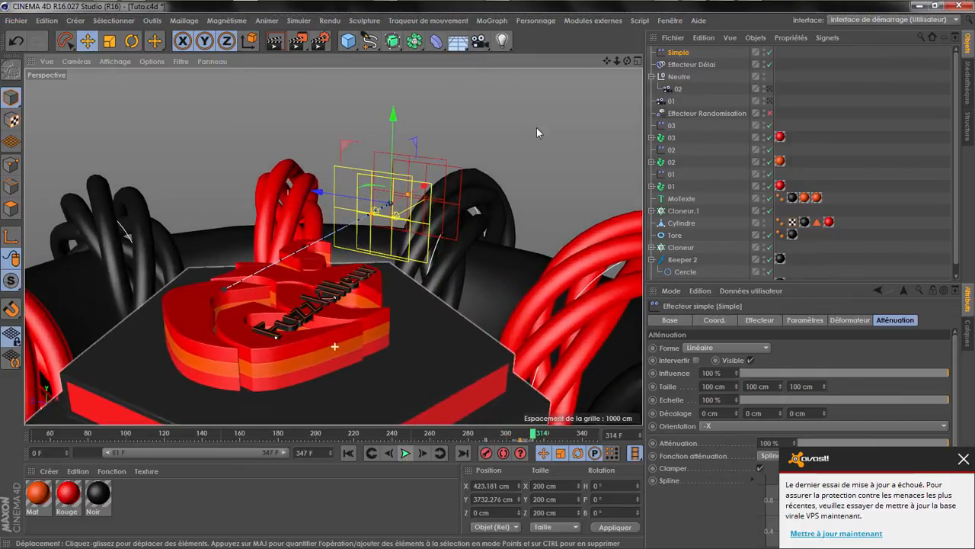
drag(626, 61, 487, 125)
drag(607, 61, 869, 9)
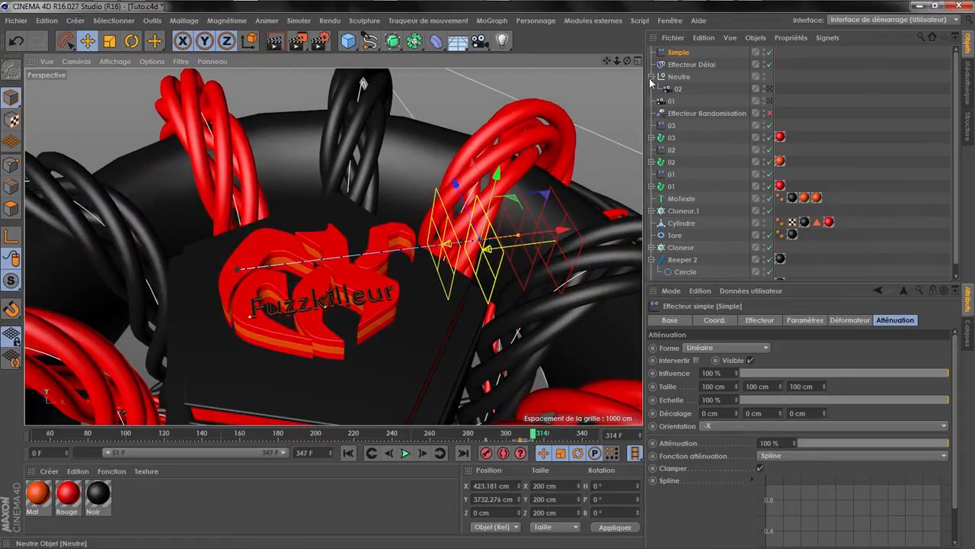
click(652, 77)
click(479, 41)
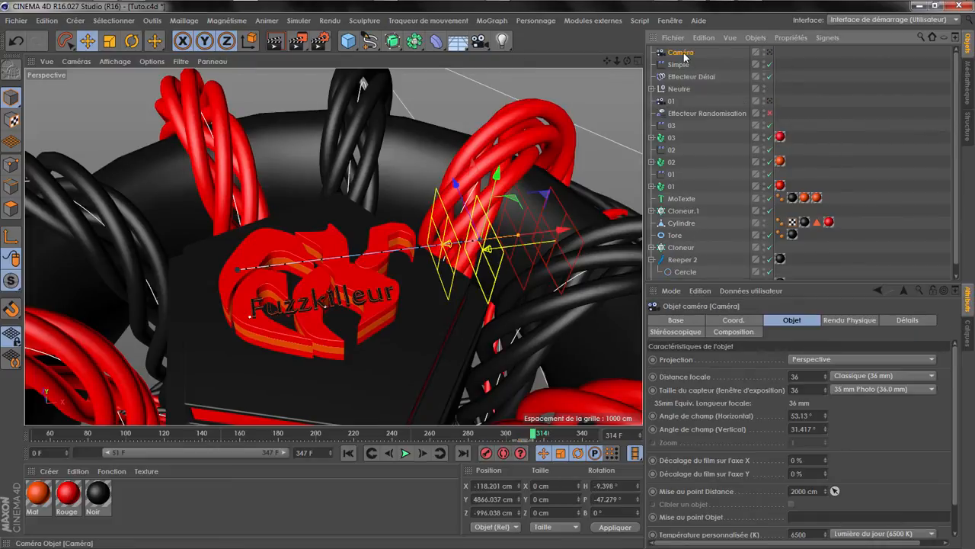
double_click(680, 53)
text(03)
key(Return)
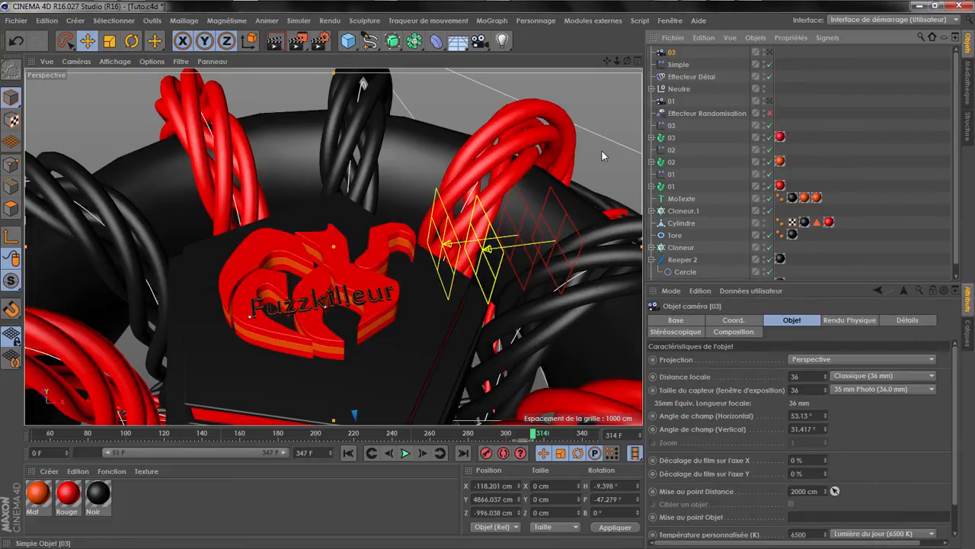
- Examine the pedestal and cables from a wide overhead view at earlier frames back to 150, and expand the Neutre object
alt+right_drag(520, 142, 553, 184)
drag(628, 61, 621, 6)
drag(334, 247, 334, 246)
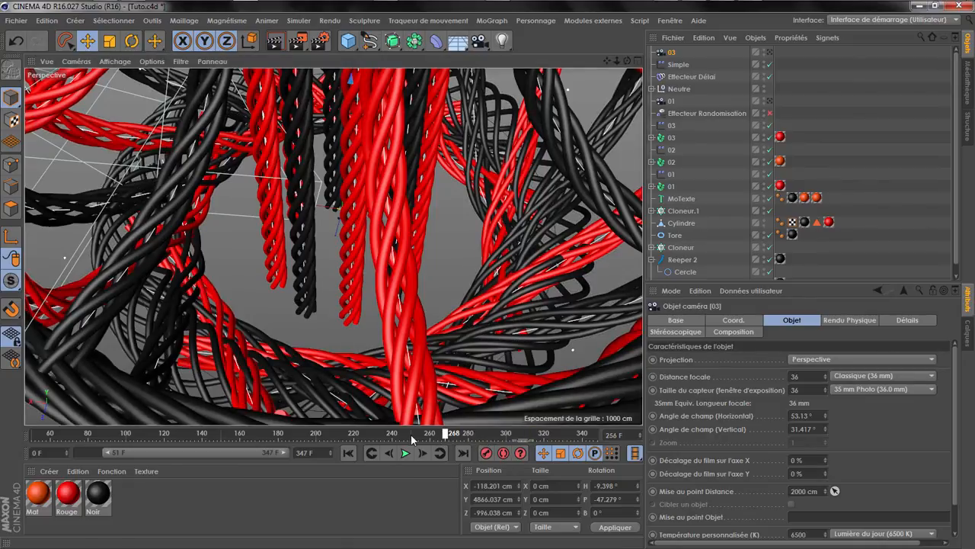
click(367, 434)
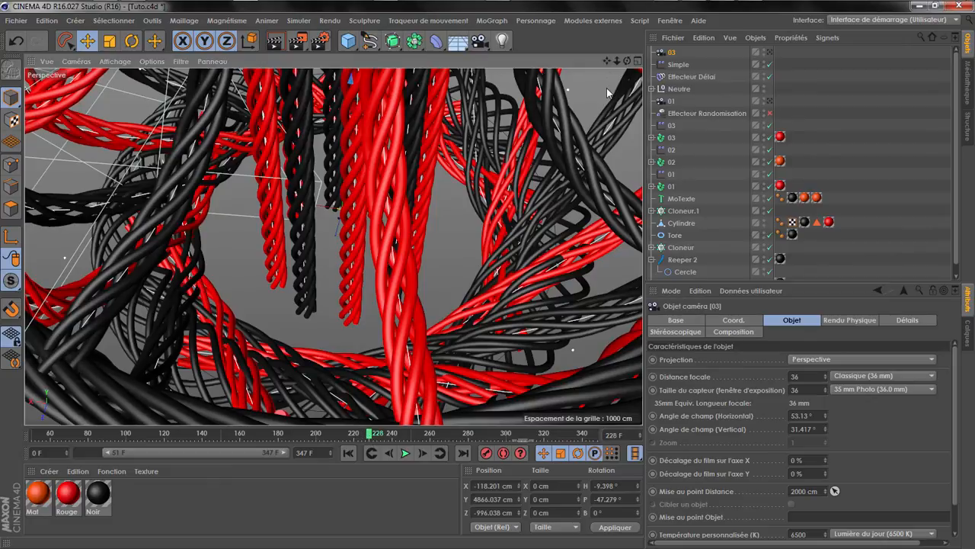
drag(608, 62, 605, 458)
drag(607, 61, 623, 80)
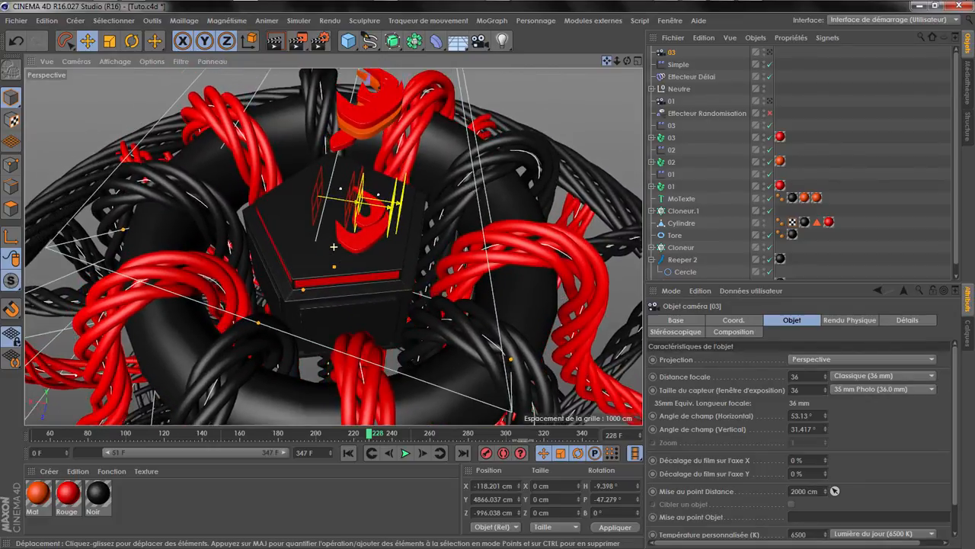
click(389, 455)
drag(361, 444, 253, 436)
click(223, 436)
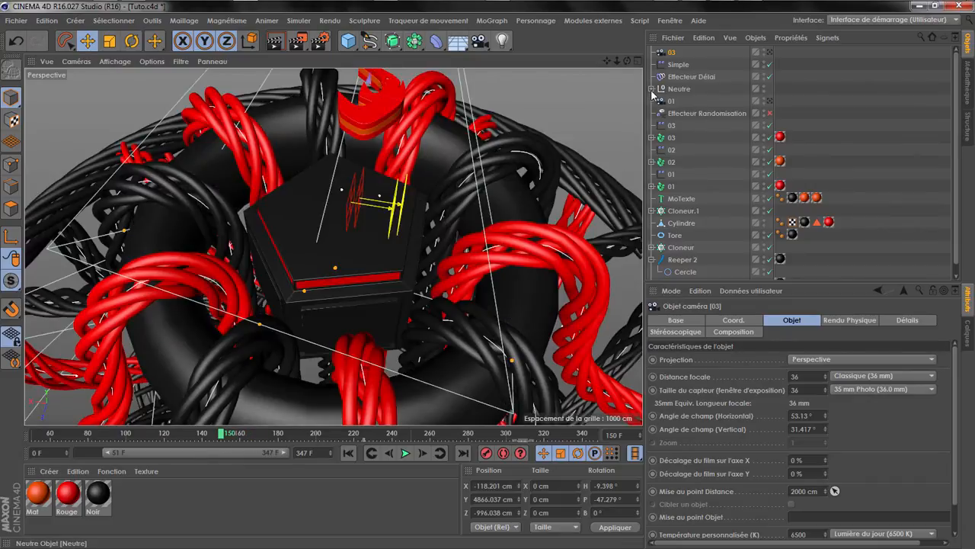
click(652, 89)
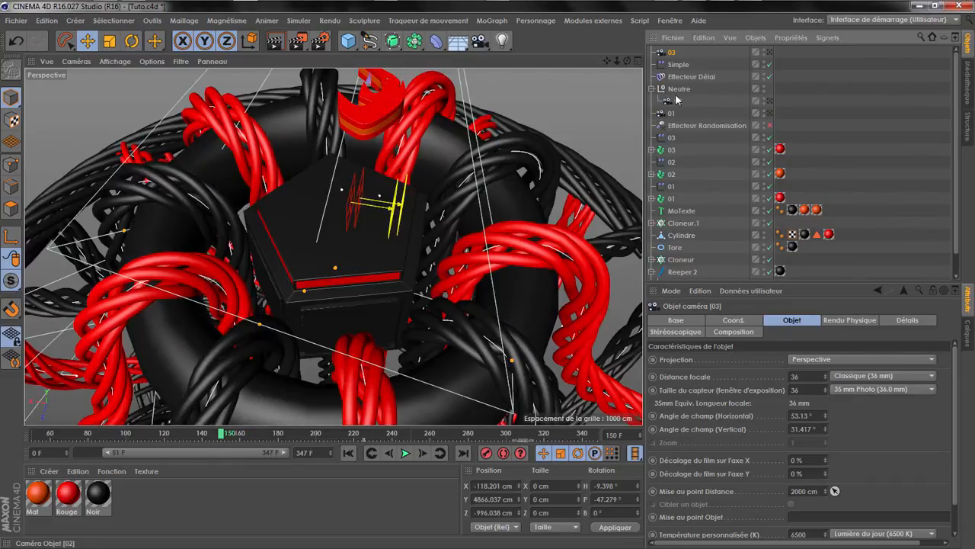
- Add a new null object and make camera 03 its child
click(678, 89)
click(671, 52)
drag(607, 60, 334, 246)
drag(607, 60, 598, 211)
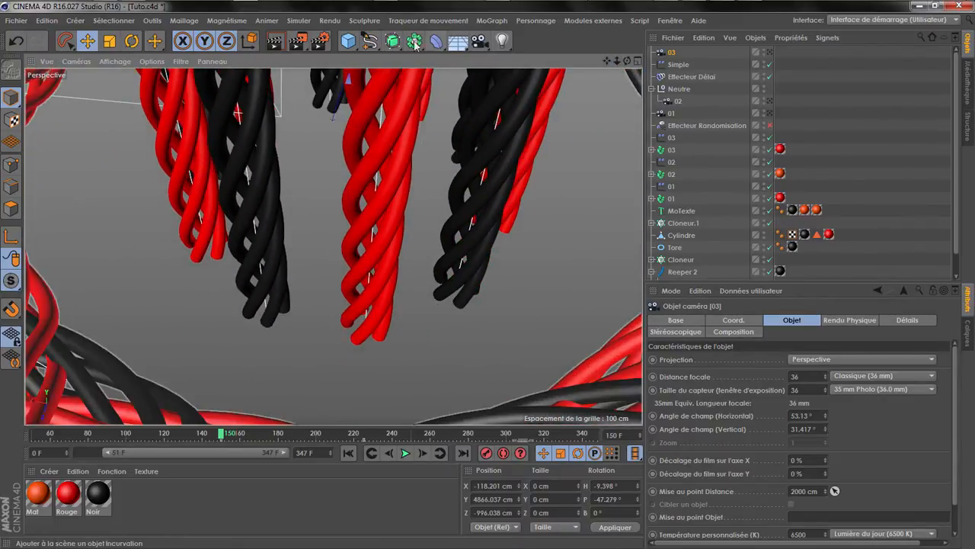
drag(351, 42, 411, 60)
drag(674, 67, 677, 54)
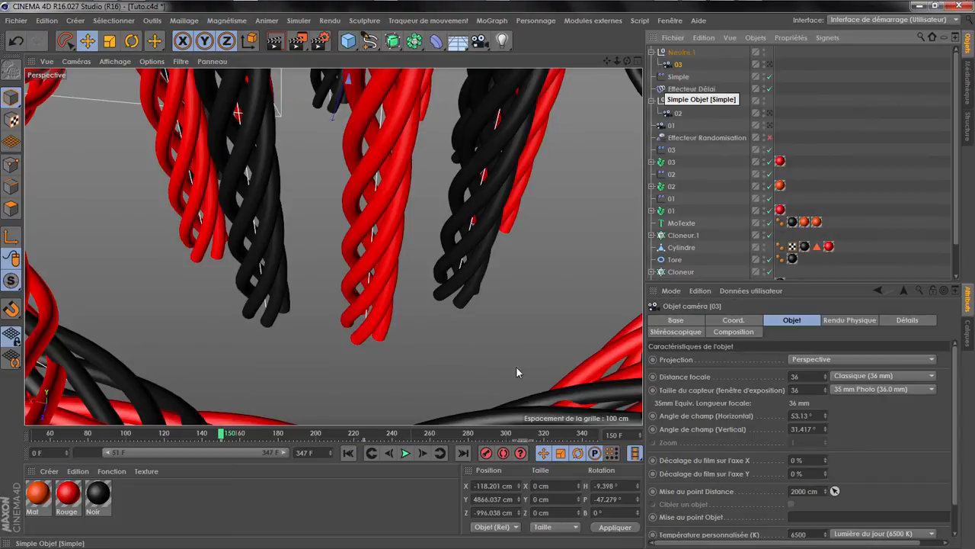
- Record a keyframe for the Neutre.1 null at frame 225 and return to frame 150
click(440, 452)
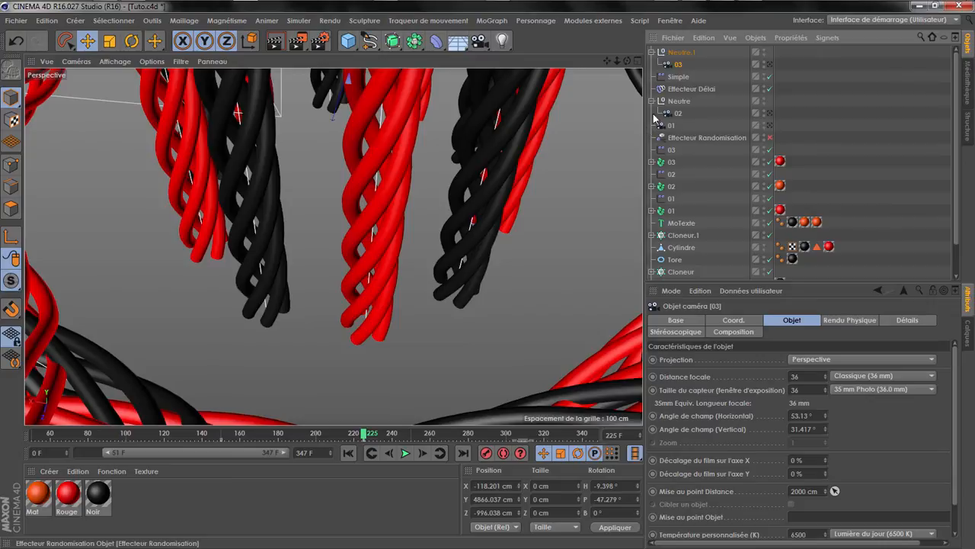
click(682, 53)
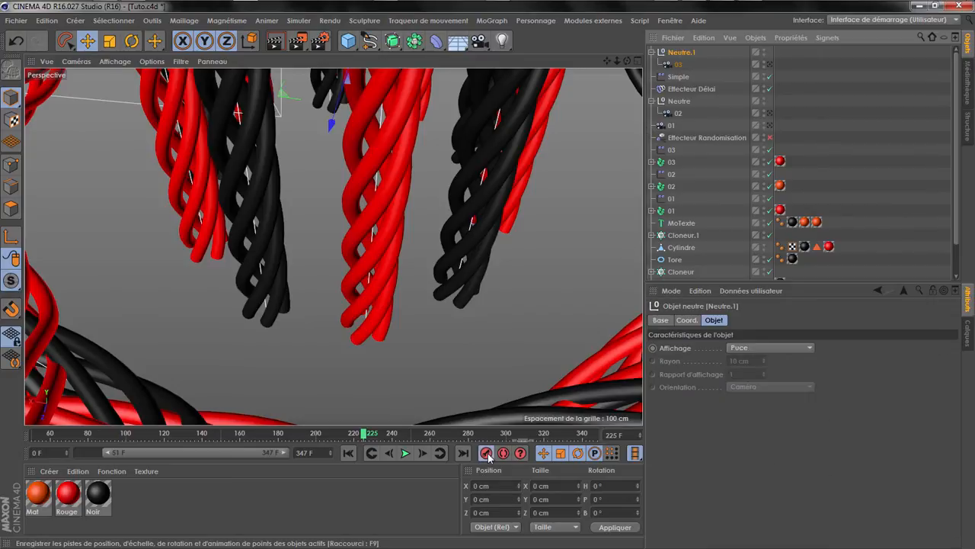
drag(364, 435, 219, 437)
click(424, 453)
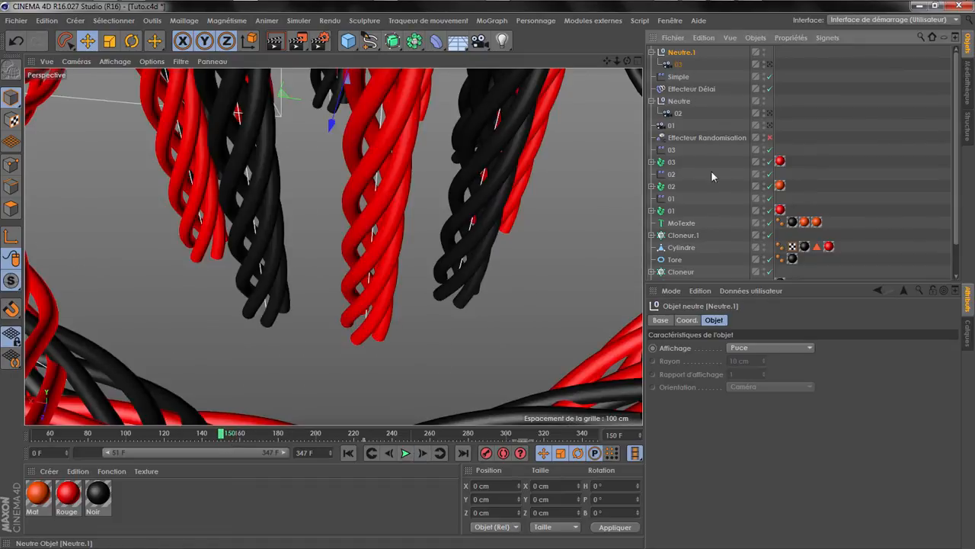
- Try rotating Neutre.1 to -97° on H at frame 150 while looking through camera 03, and check frame 225
click(688, 321)
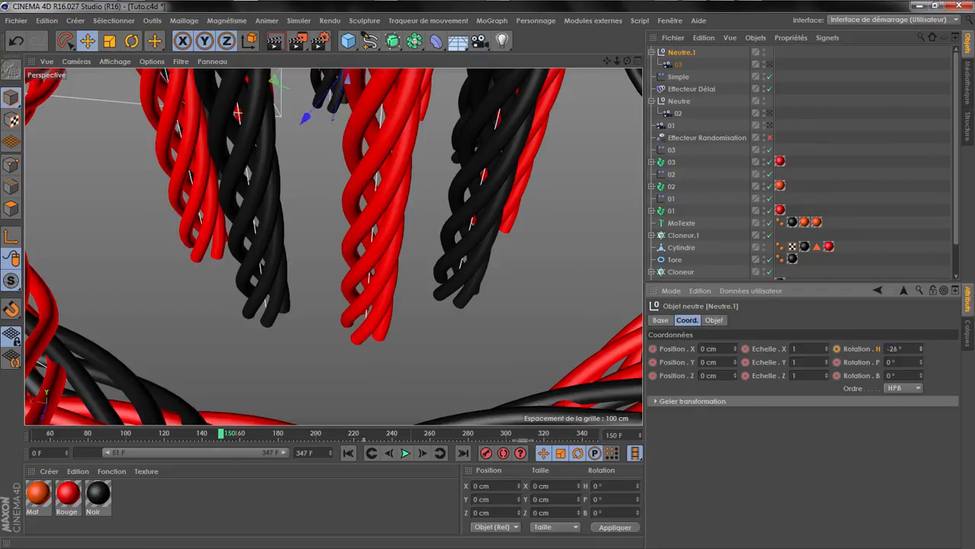
click(769, 67)
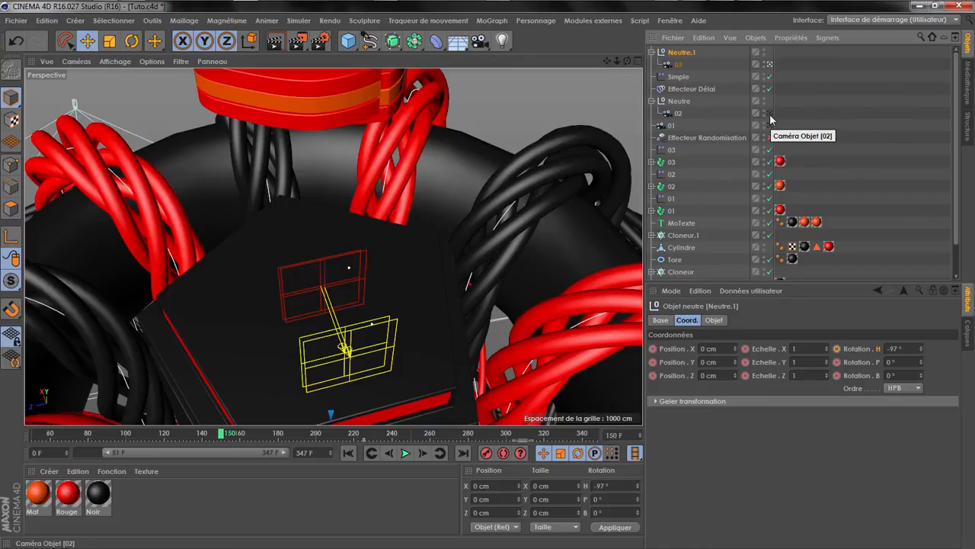
click(439, 454)
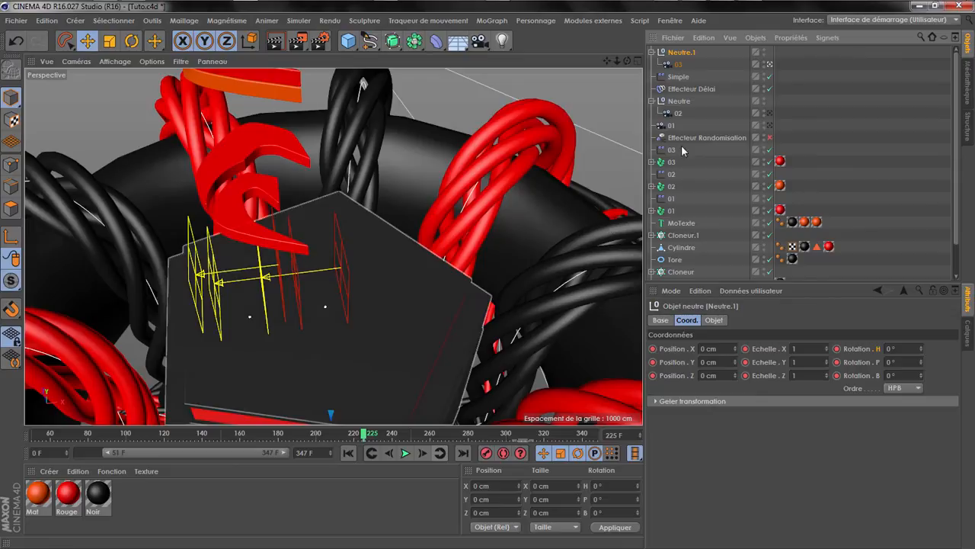
- Compare the views through cameras 02, 01 and 03, go to frame 150, and step back to the free perspective view
click(770, 114)
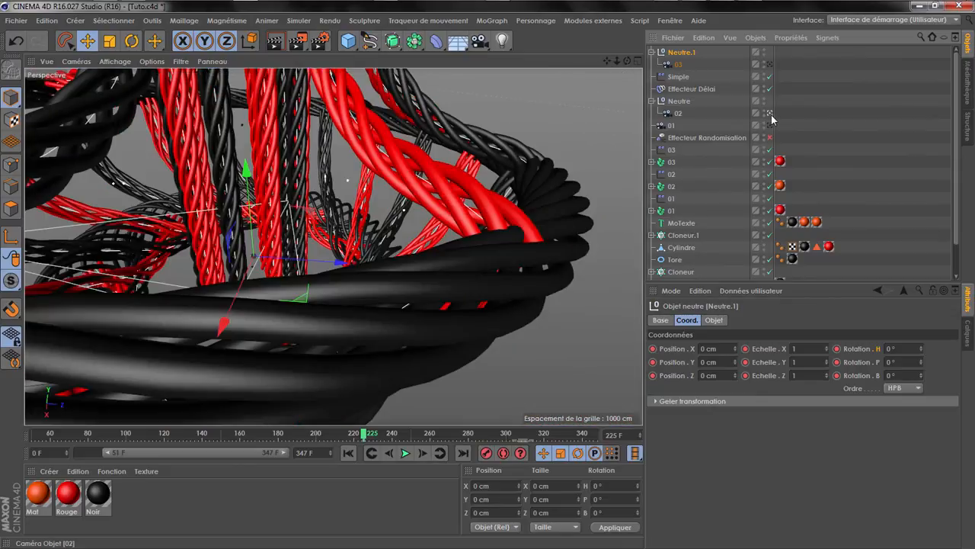
click(770, 126)
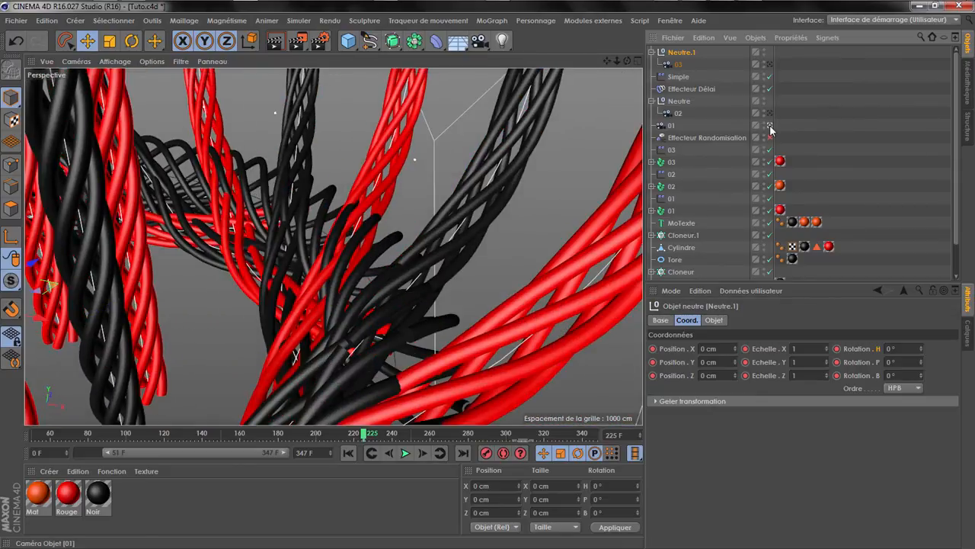
click(769, 65)
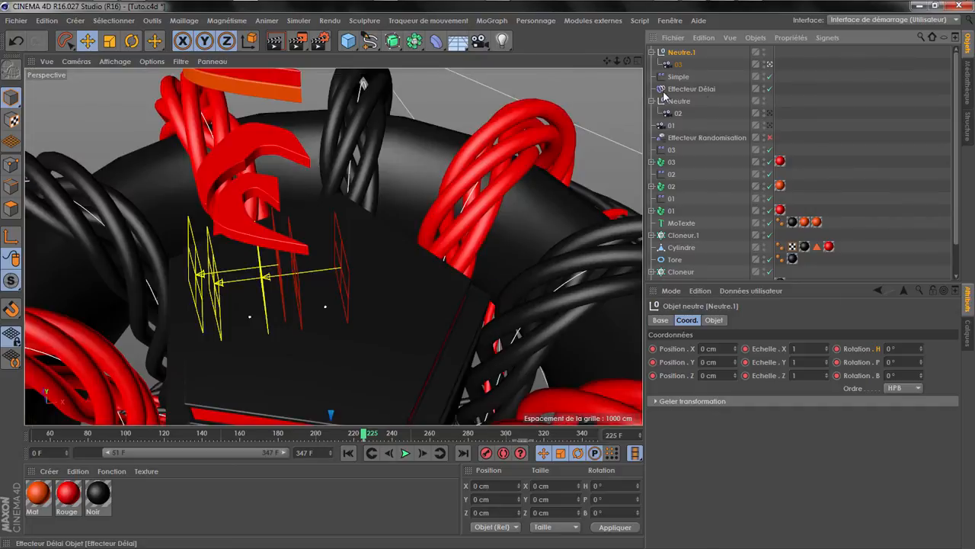
click(219, 439)
click(422, 452)
key(ctrl+shift+z)
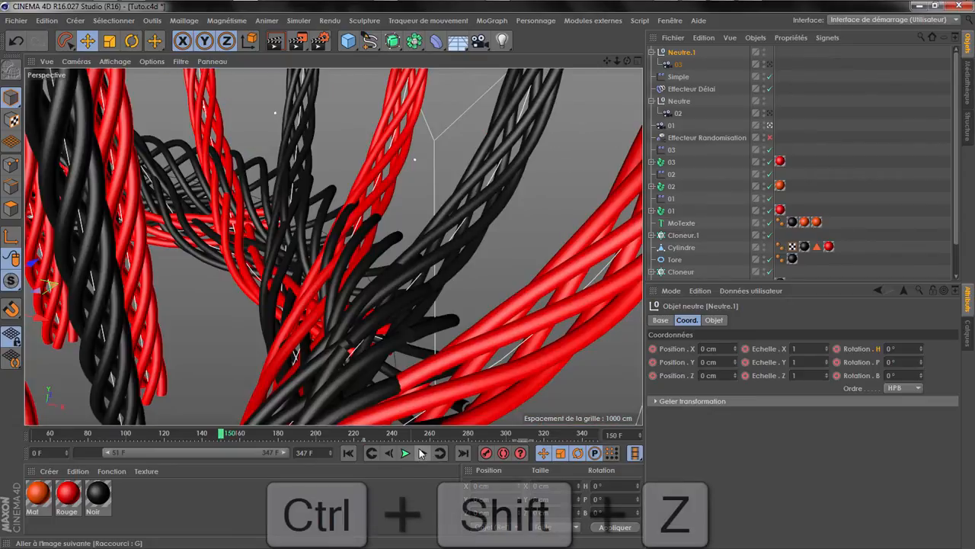
key(ctrl+shift+z)
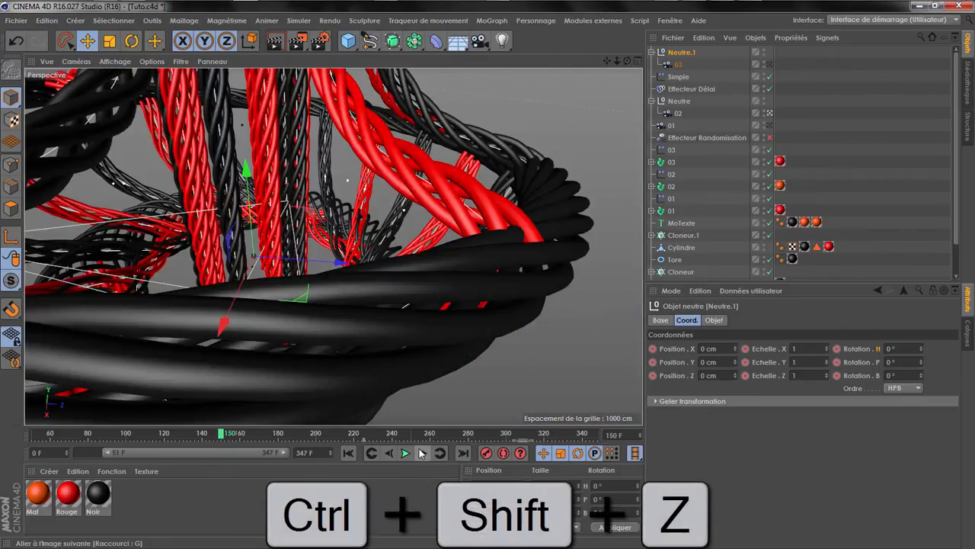
key(ctrl+shift+z)
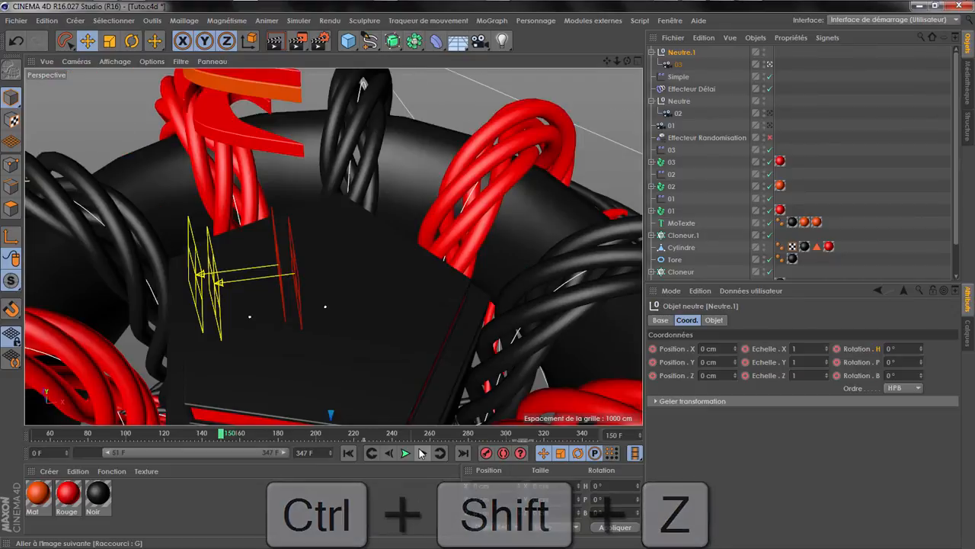
key(ctrl+shift+z)
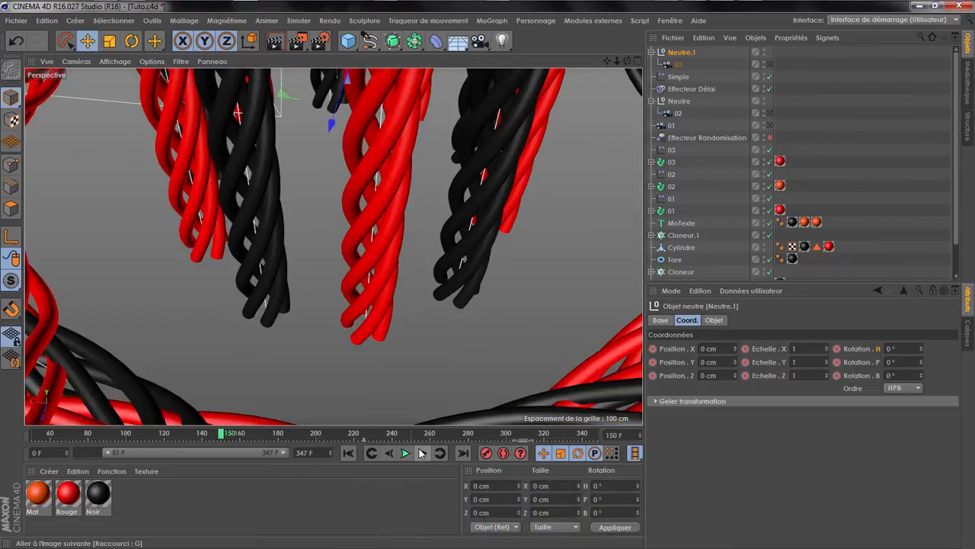
- Delete camera 03 and add a new camera as the child of the Neutre.1 null
click(677, 64)
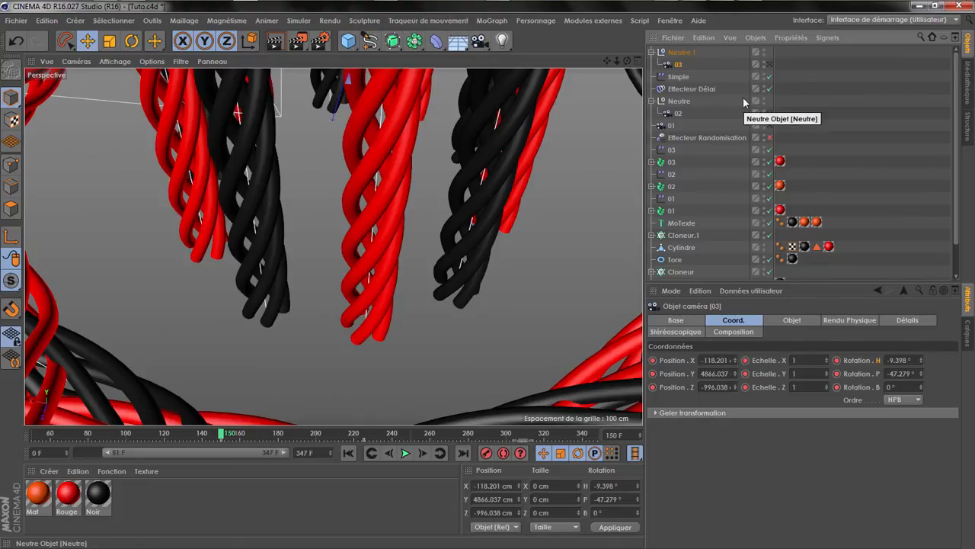
right_click(677, 64)
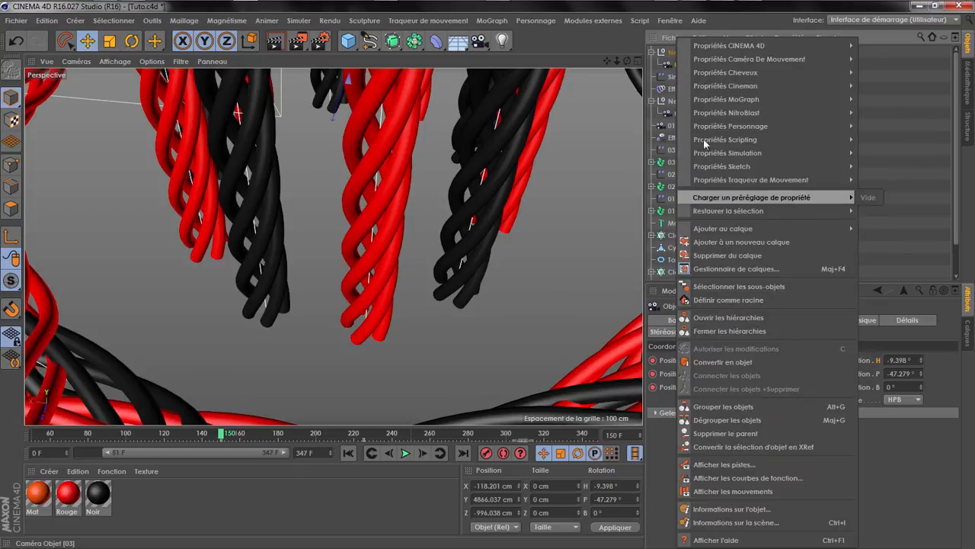
click(871, 80)
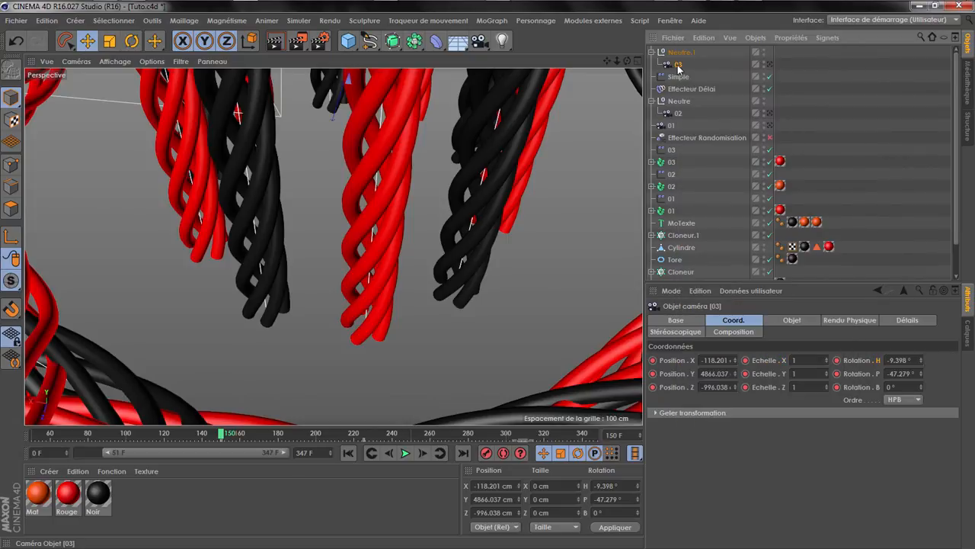
key(Delete)
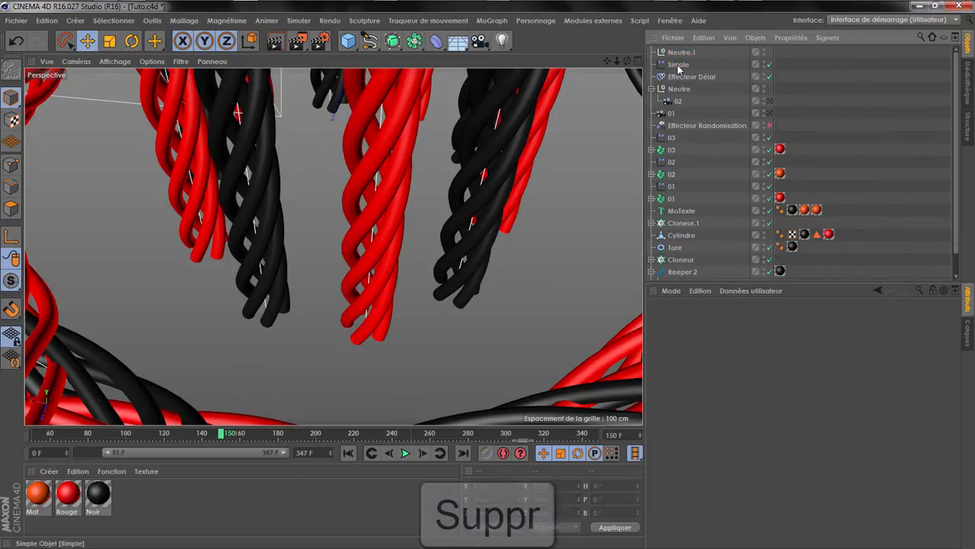
click(479, 40)
drag(682, 65, 683, 65)
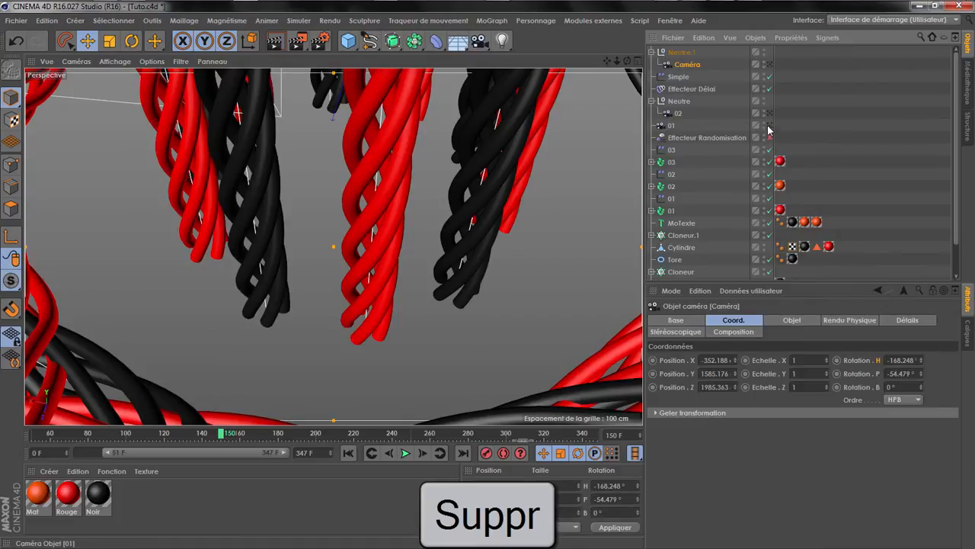
- Set the new camera's focal length to Super grand angle (15 mm) and look through it
click(791, 320)
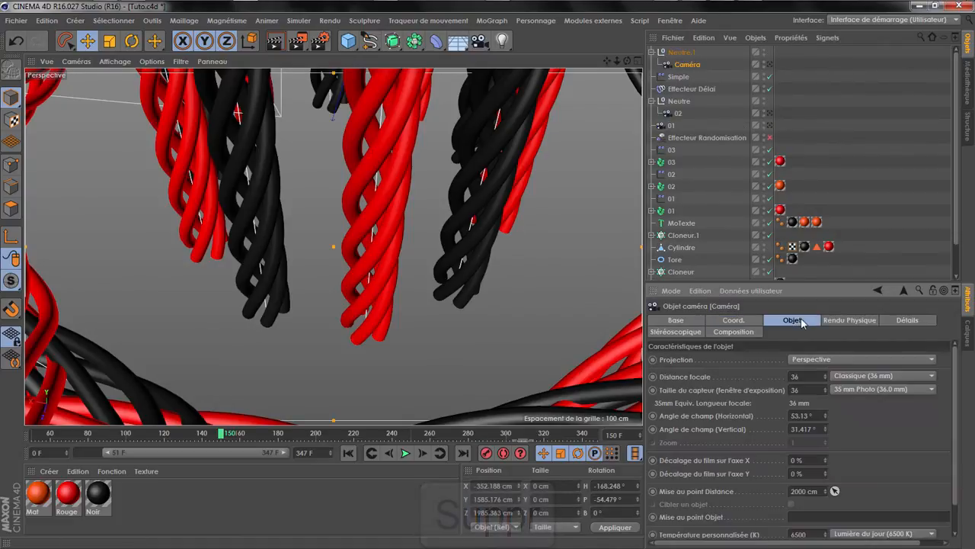
click(884, 375)
click(855, 403)
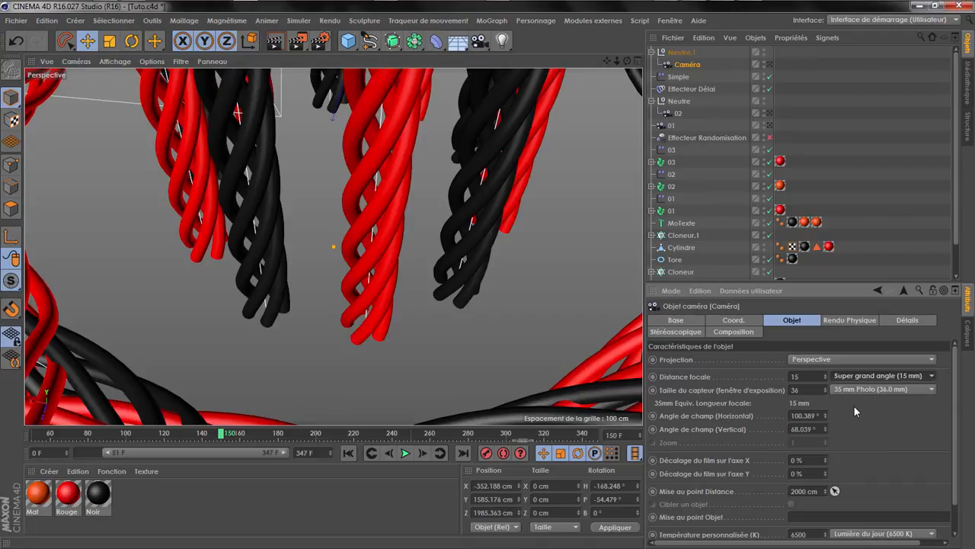
click(769, 65)
click(769, 65)
click(769, 64)
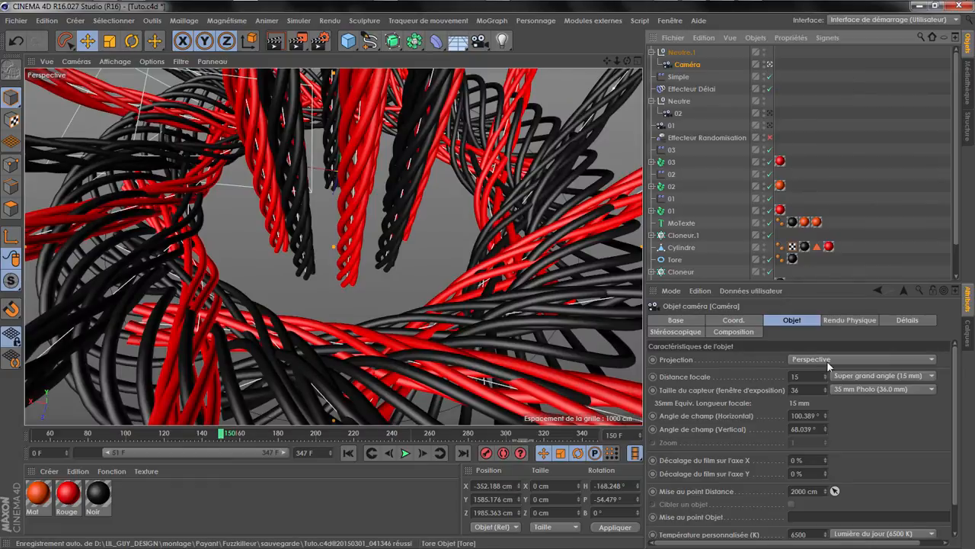
- Try the Grand angle (25 mm) focal length on the new camera, revert it and step back through the earlier views
click(851, 377)
click(852, 414)
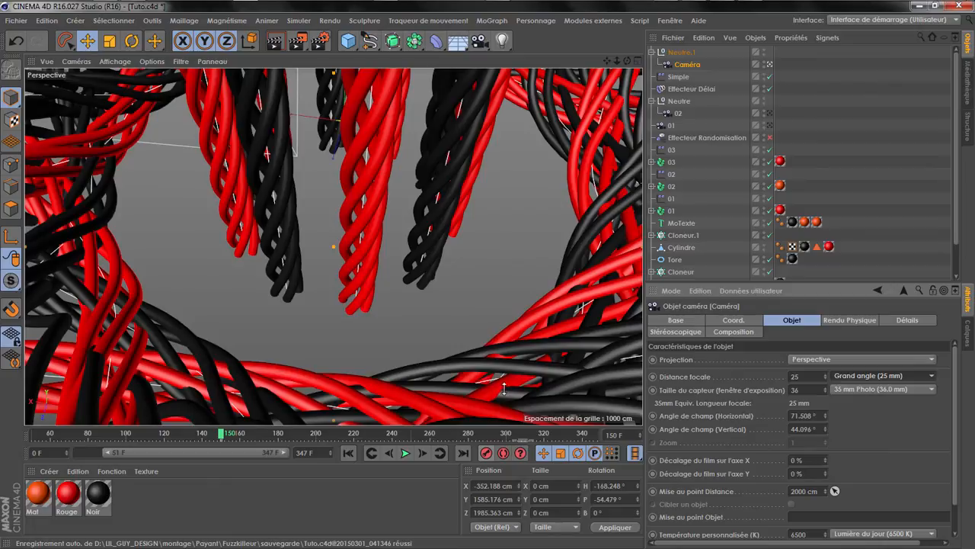
key(ctrl+shift+z)
key(ctrl+shift+z)
key(ctrl+shift+z)
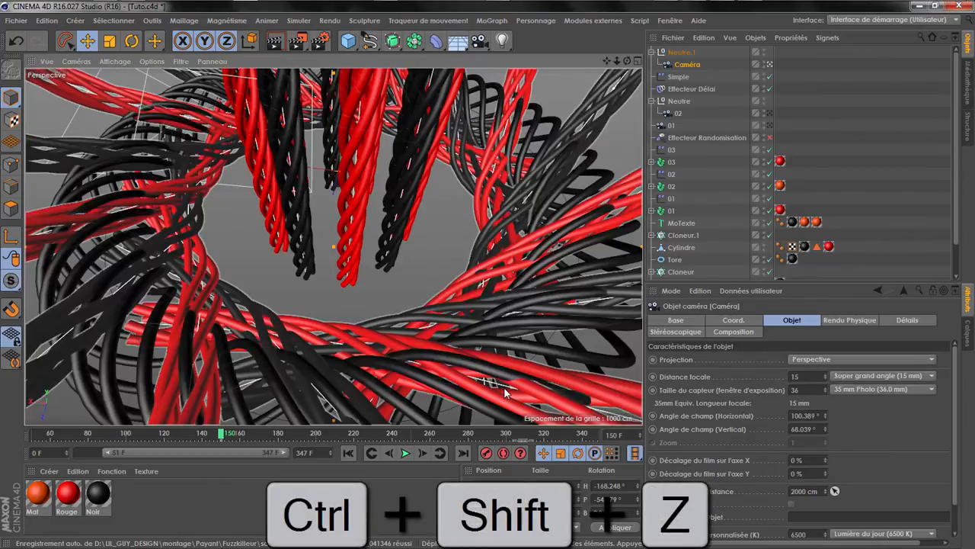
key(ctrl+shift+z)
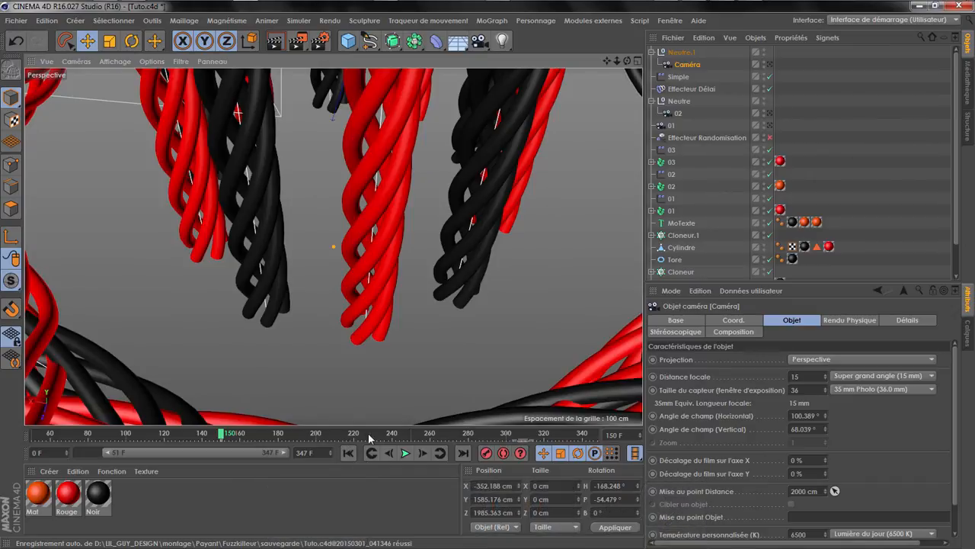
- Try restoring the oblique overhead view at frame 225, check it at frame 150, and undo the changes back to the new camera's view
click(381, 434)
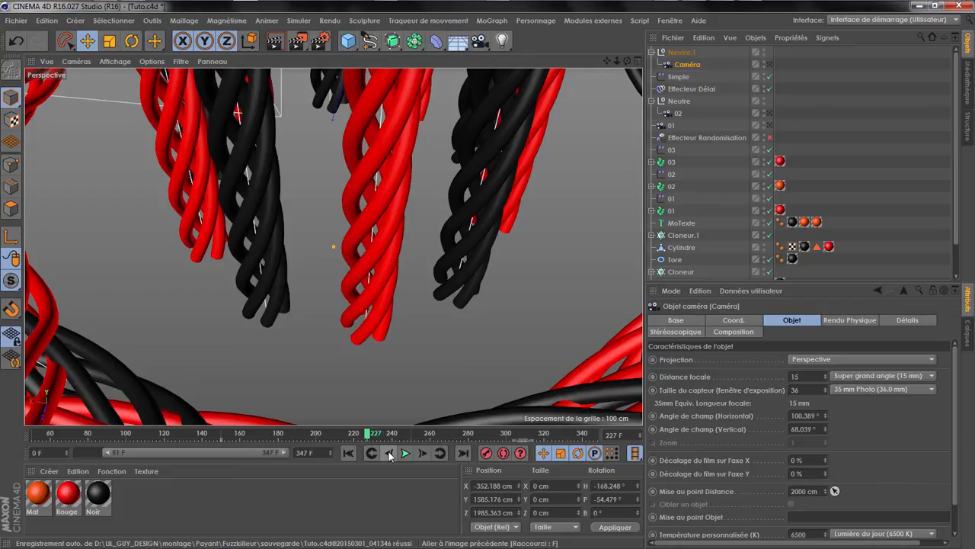
key(ctrl+shift+z)
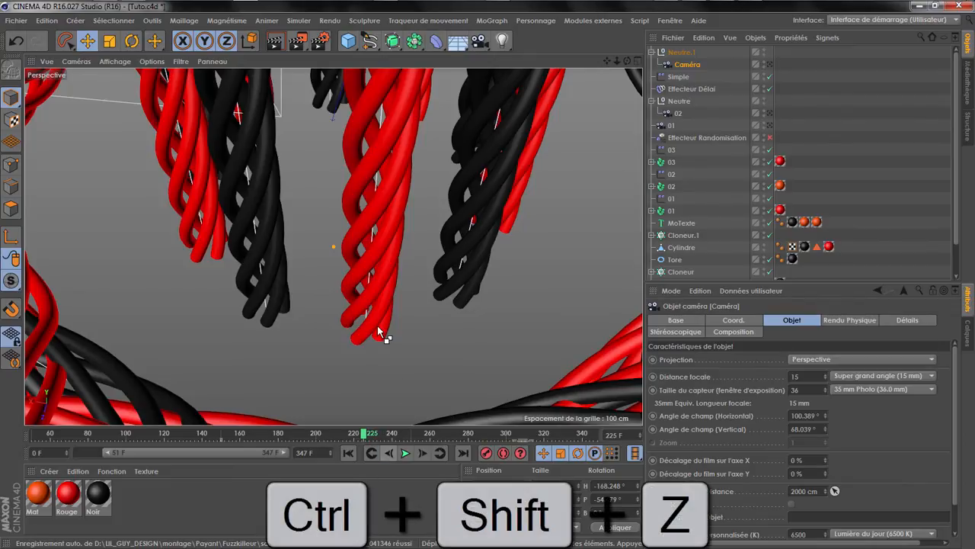
key(ctrl+shift+z)
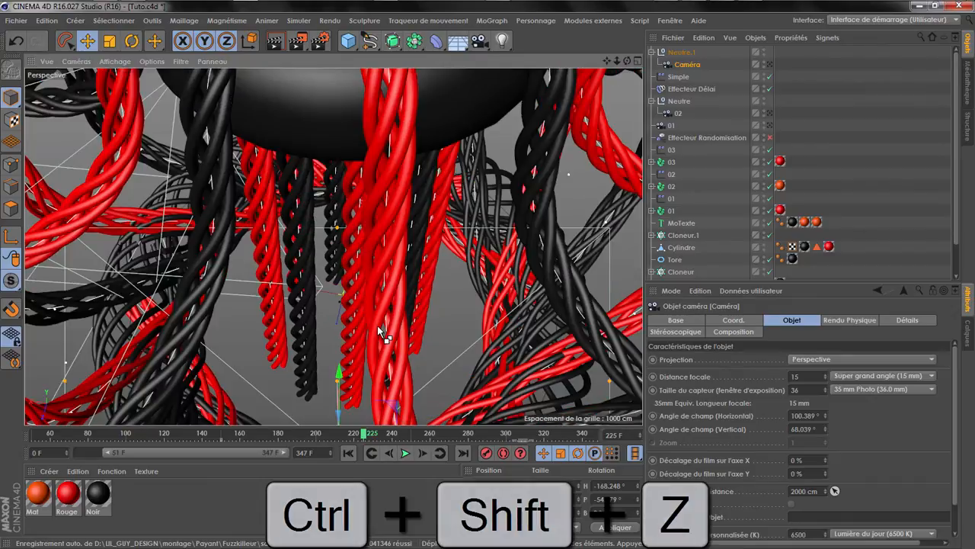
key(ctrl+shift+z)
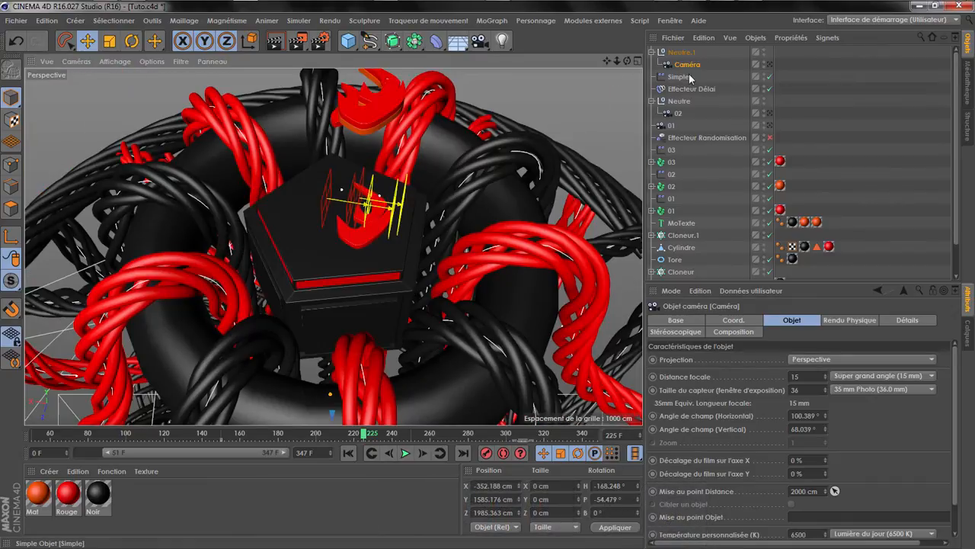
click(372, 453)
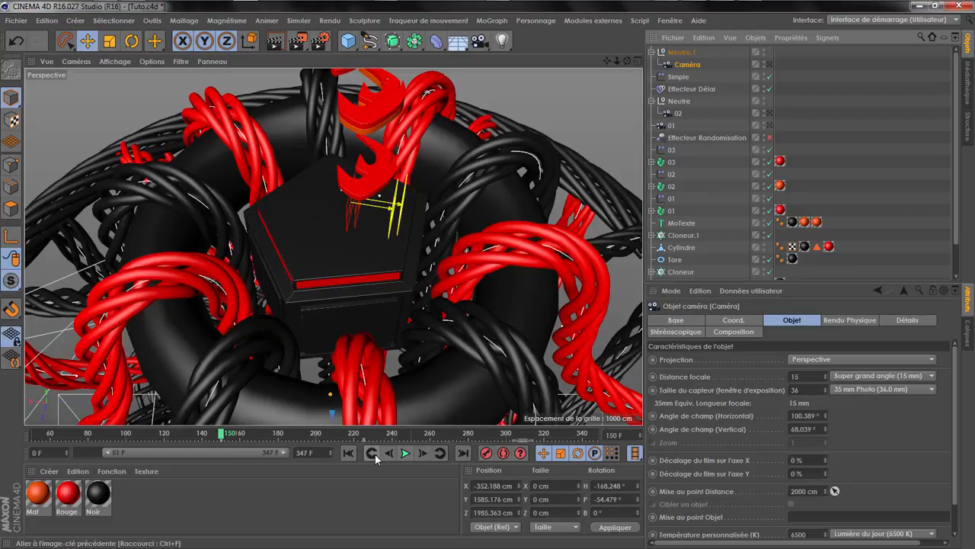
key(ctrl+z)
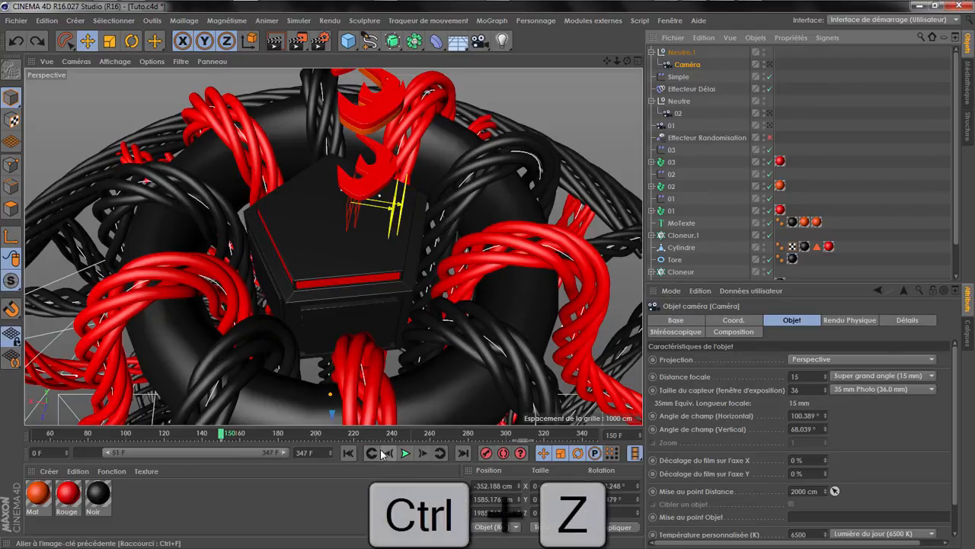
key(ctrl+z)
key(ctrl+z)
key(ctrl+z)
key(ctrl+z)
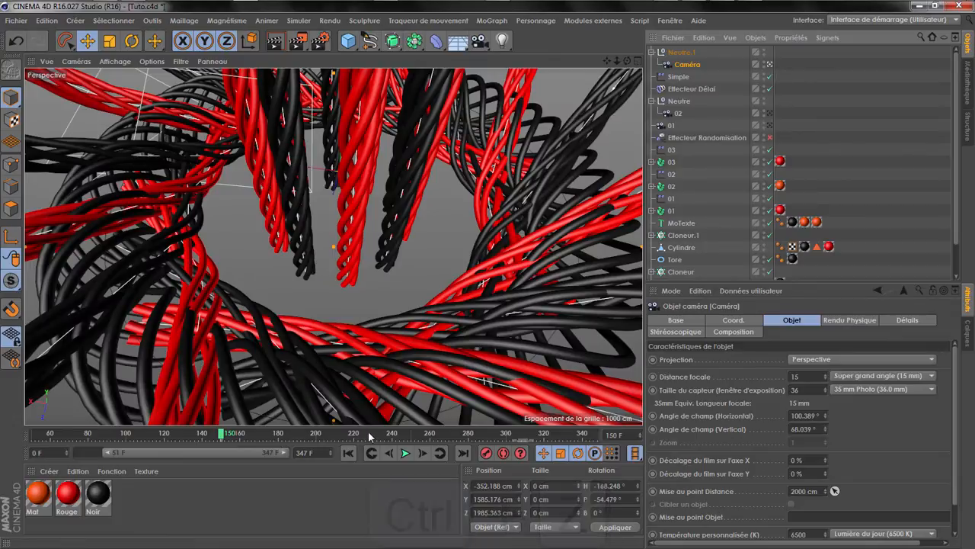
- Go to frame 225 and step the view back to the oblique overhead framing of the pedestal
click(368, 432)
click(390, 453)
click(390, 454)
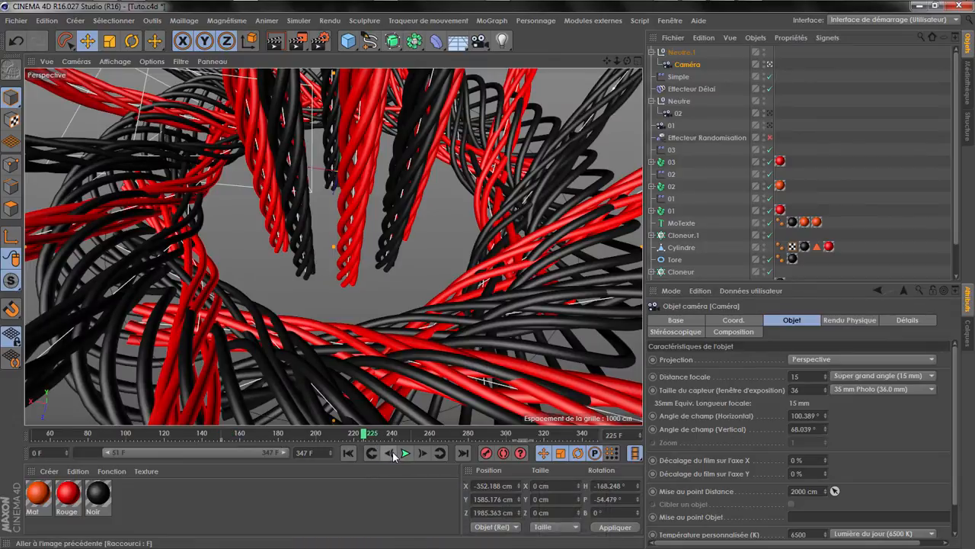
key(ctrl+shift+z)
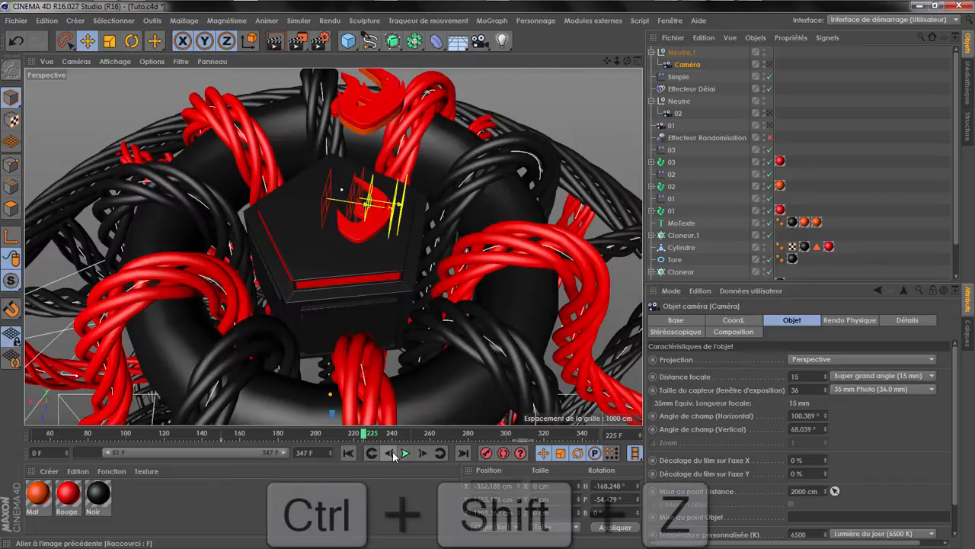
- Try looking through the camera under Neutre.1, undo it and restore the oblique overhead view of the pedestal
click(770, 66)
click(770, 65)
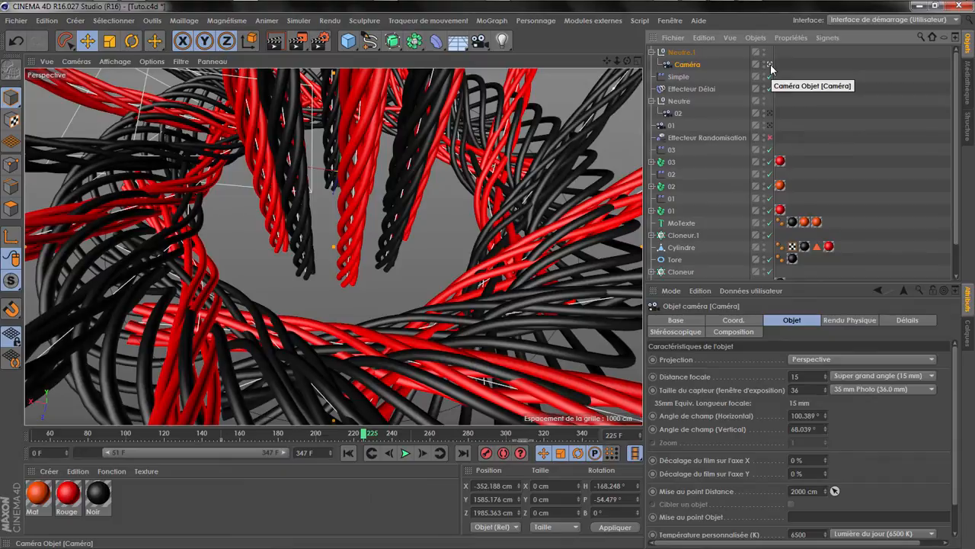
key(ctrl+z)
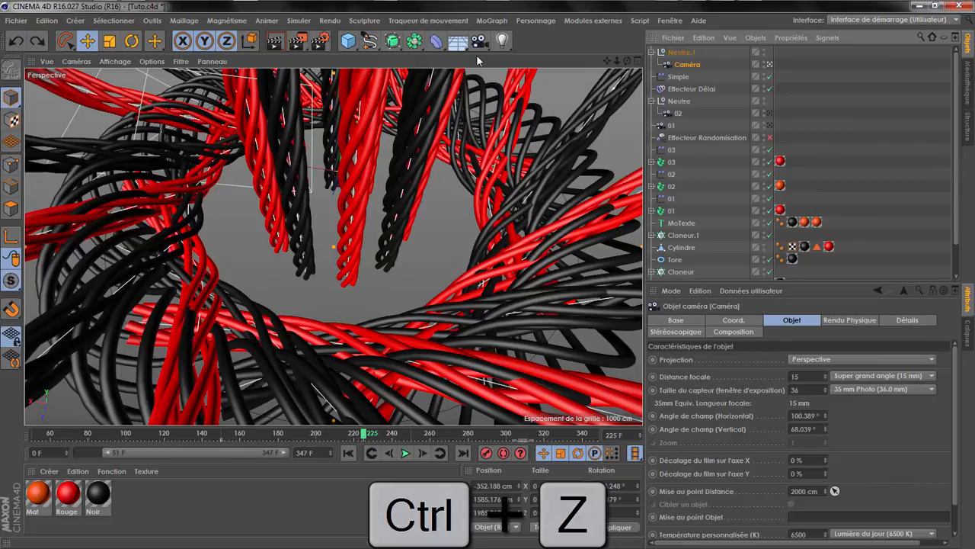
key(ctrl+shift+z)
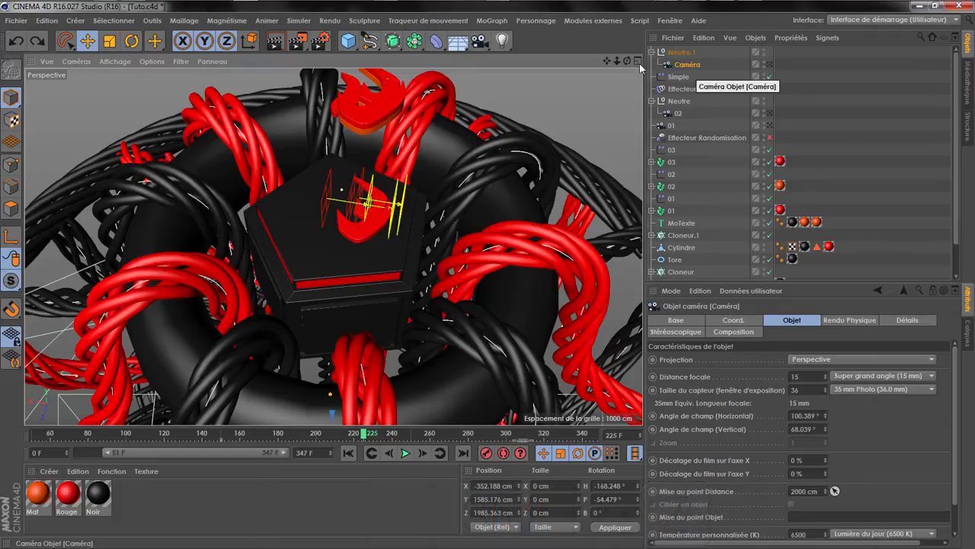
- Add a separate camera from the current overhead view, set its focal length to Grand angle (25 mm) and look through it
click(479, 40)
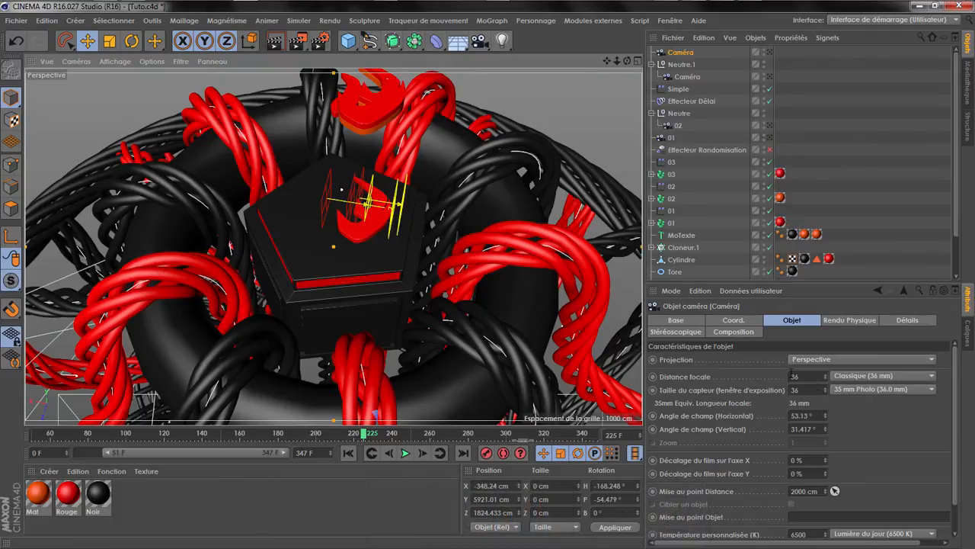
click(852, 377)
click(848, 415)
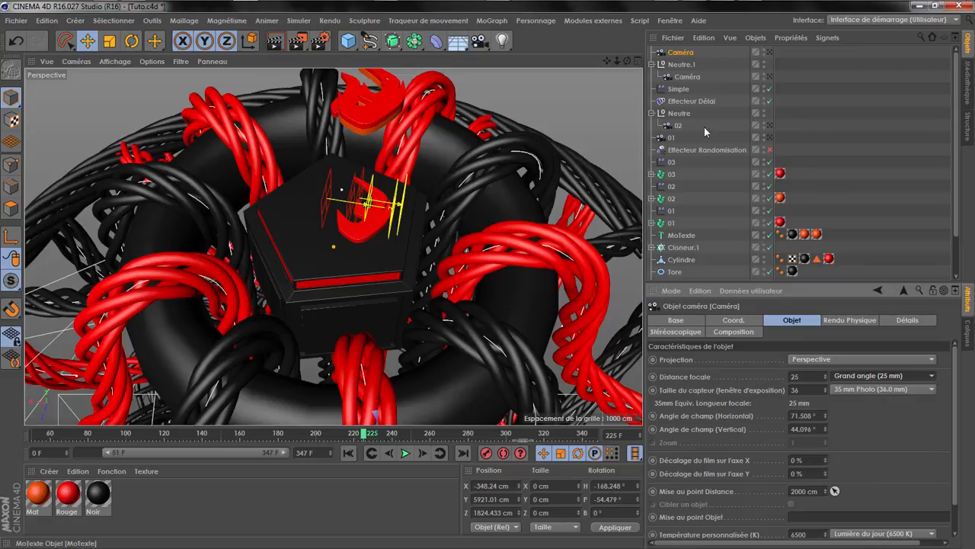
click(769, 52)
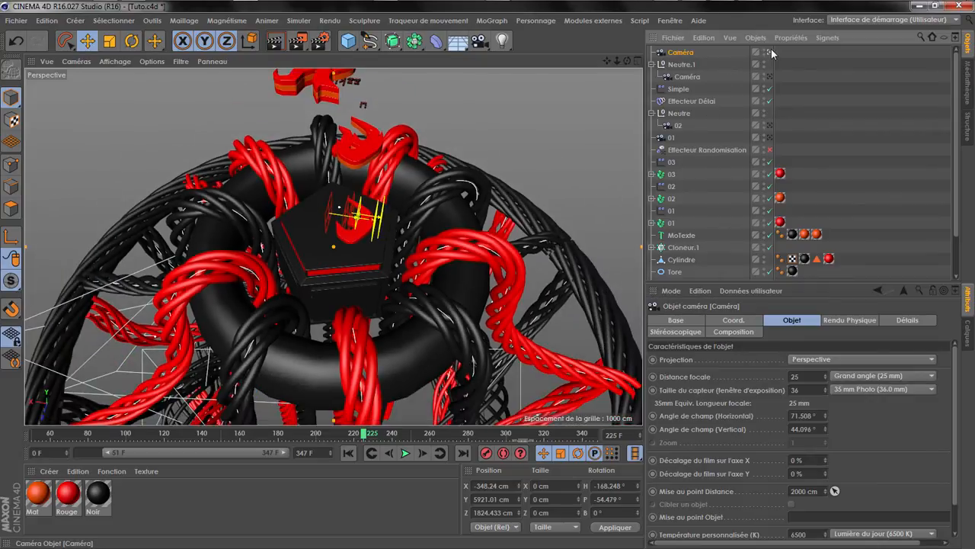
- Copy the new camera's Position X of -348.24 cm to the camera under Neutre.1
click(733, 319)
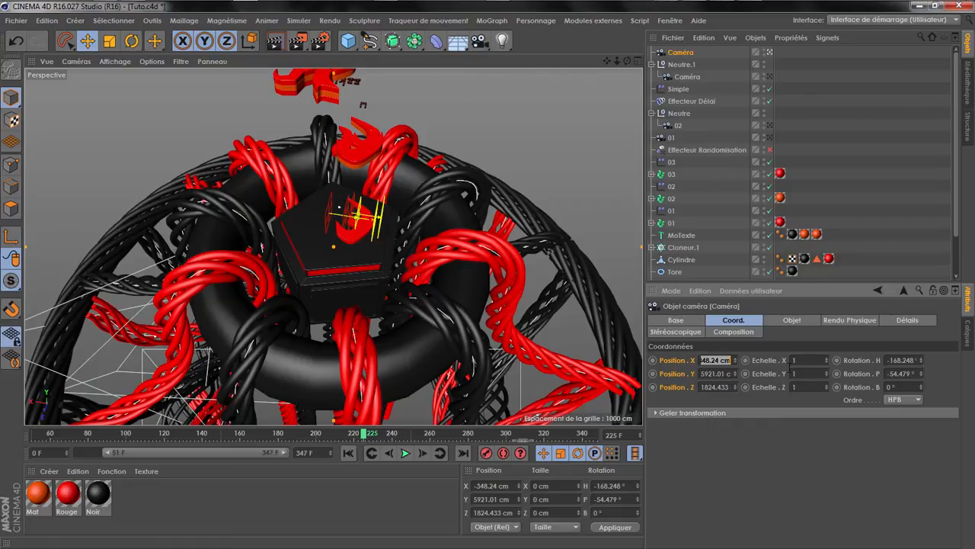
key(ctrl+c)
click(688, 77)
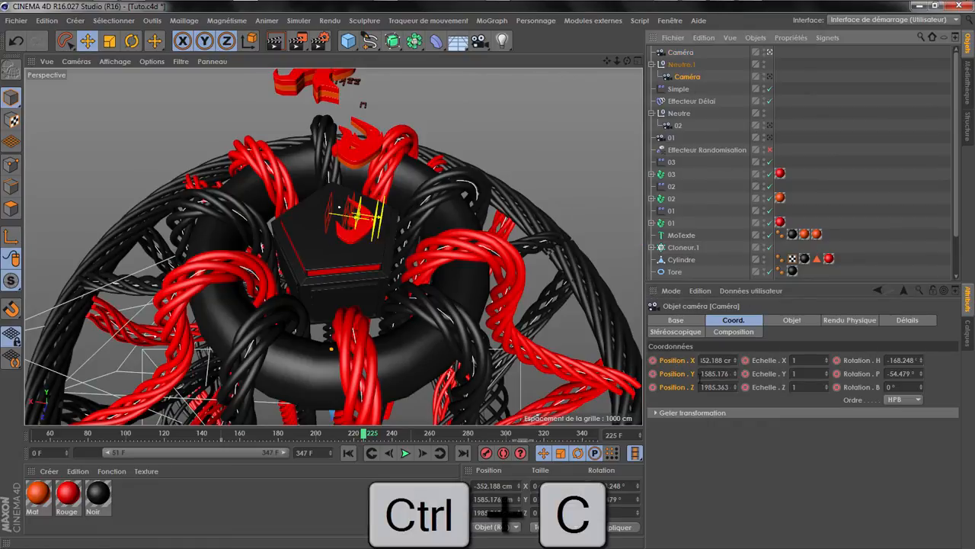
click(703, 359)
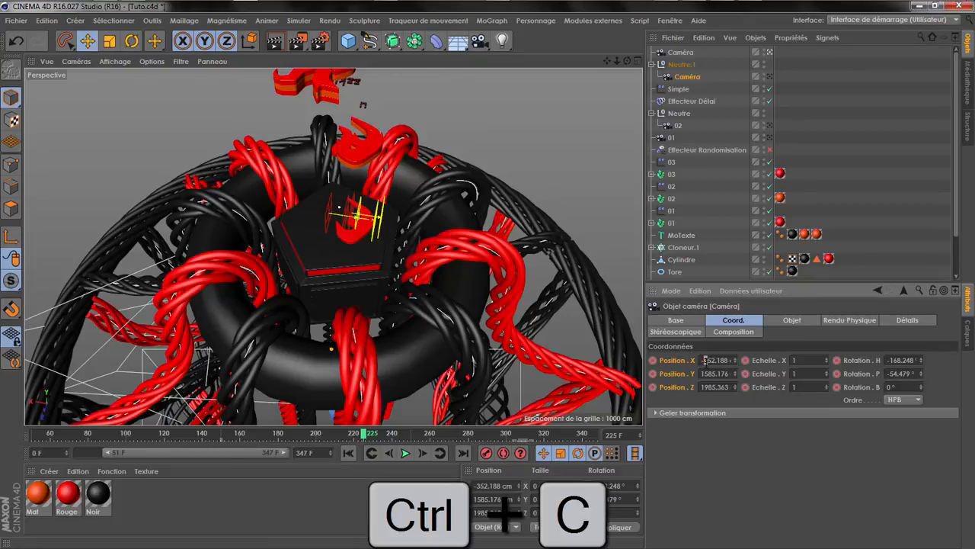
key(ctrl+v)
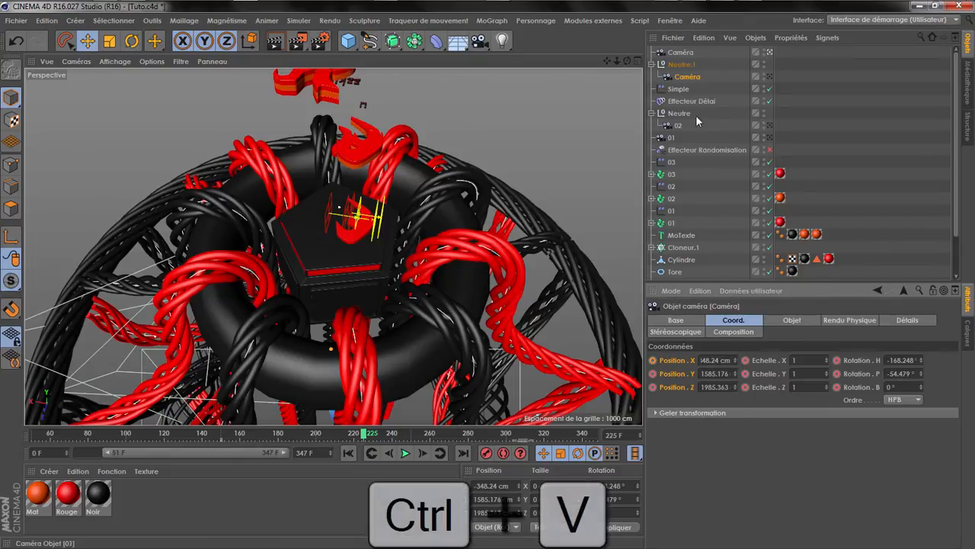
- Copy the separate camera's Position Y of 5921.01 cm to the camera under Neutre.1
click(680, 51)
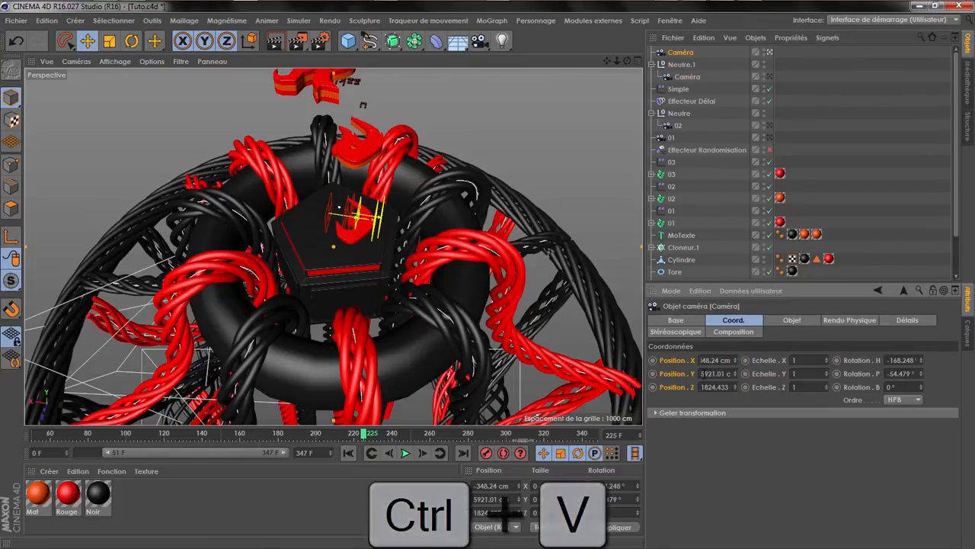
key(ctrl+c)
click(686, 76)
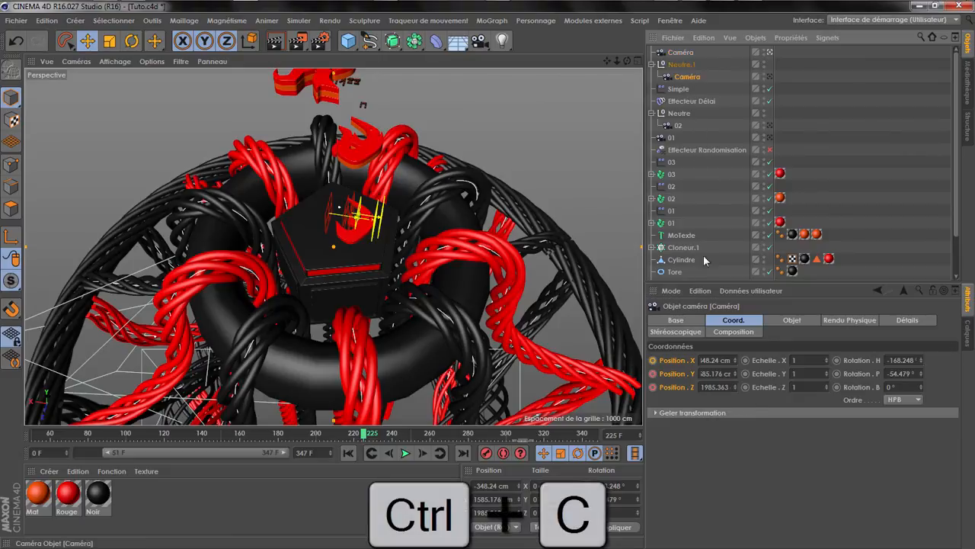
click(733, 373)
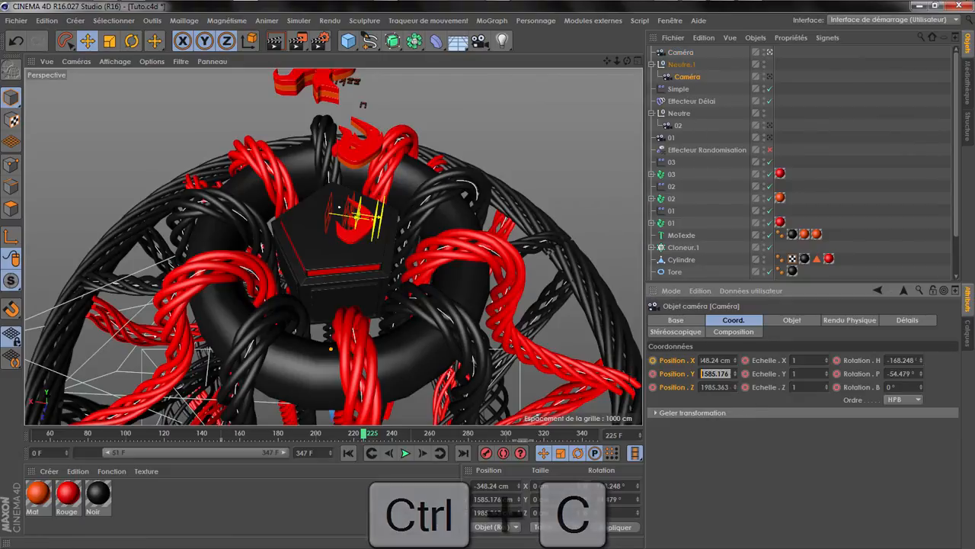
key(Delete)
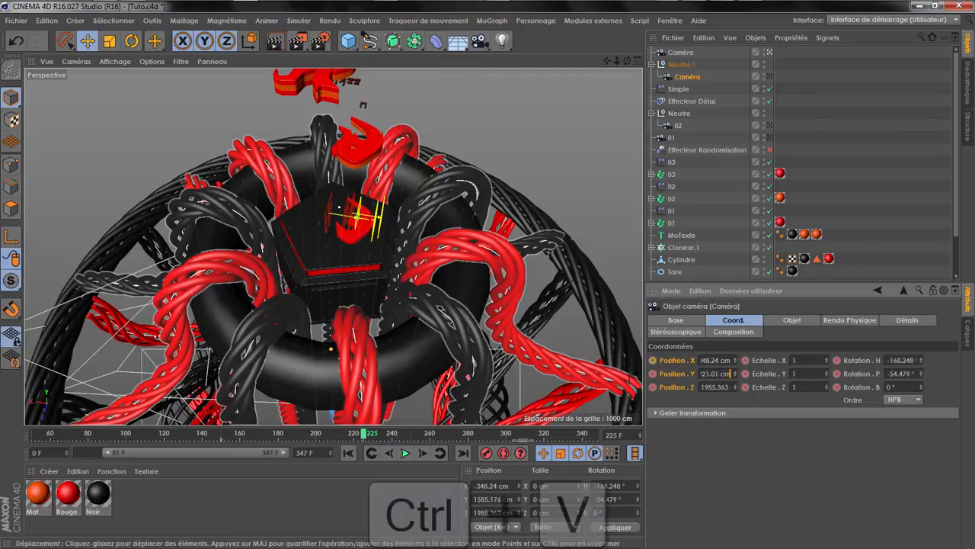
- Replace the Position Z of the camera under Neutre.1 with the separate camera's 1824.433 cm
click(680, 52)
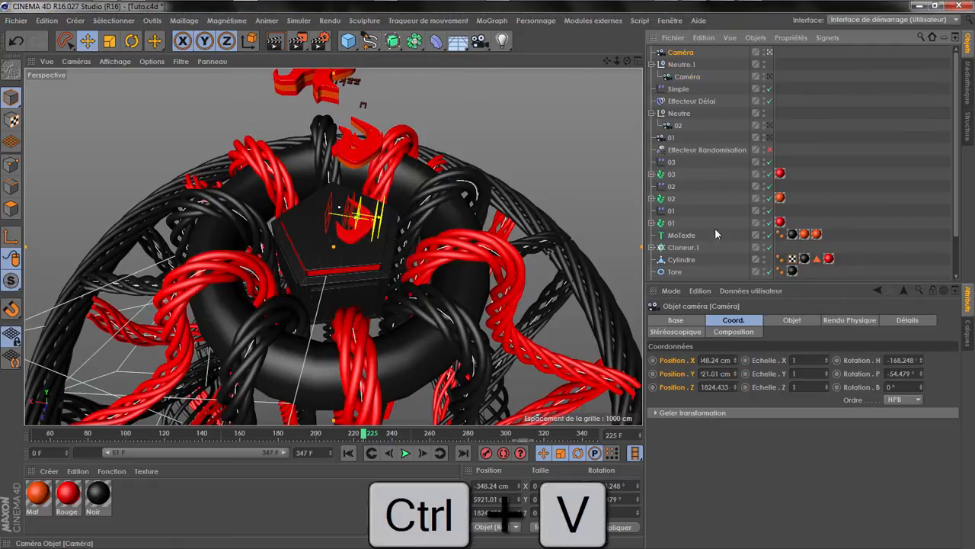
key(ctrl+c)
click(687, 77)
double_click(725, 388)
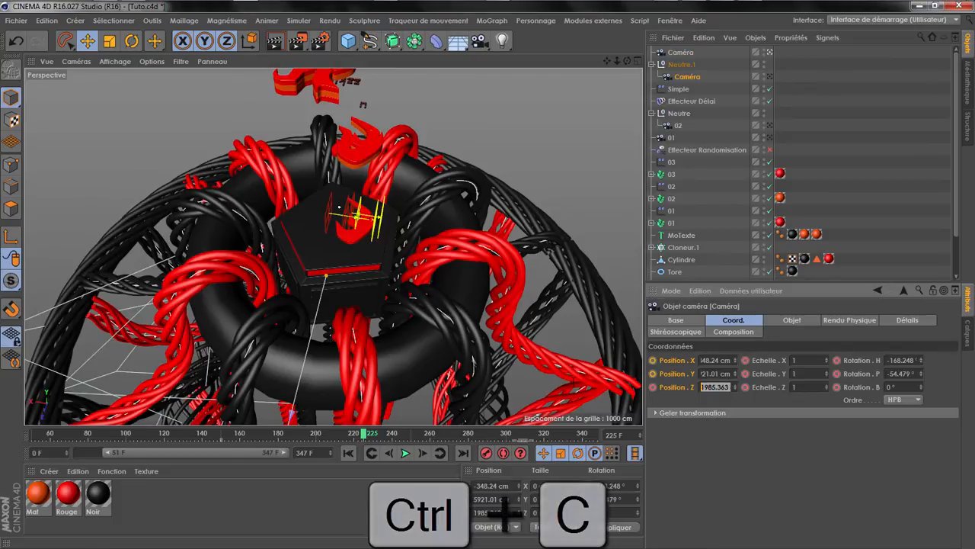
key(ctrl+c)
key(Delete)
key(ctrl+v)
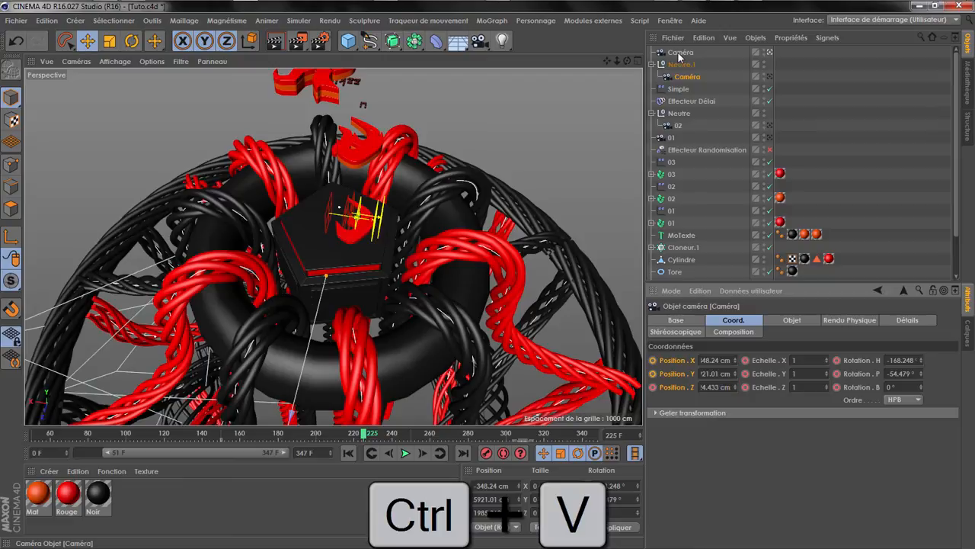
- Copy the separate camera's heading rotation of -168.248° to the camera under Neutre.1
click(680, 52)
double_click(901, 359)
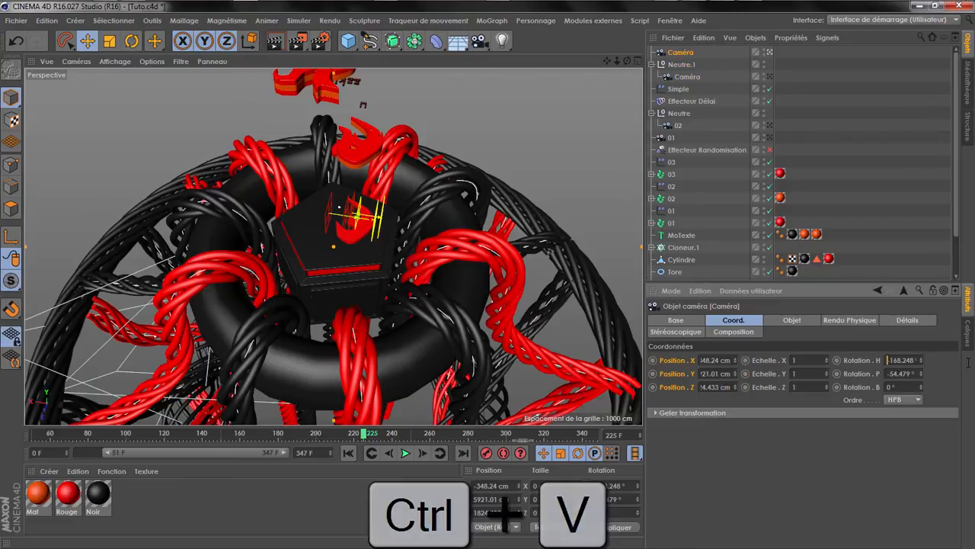
key(ctrl+c)
click(683, 79)
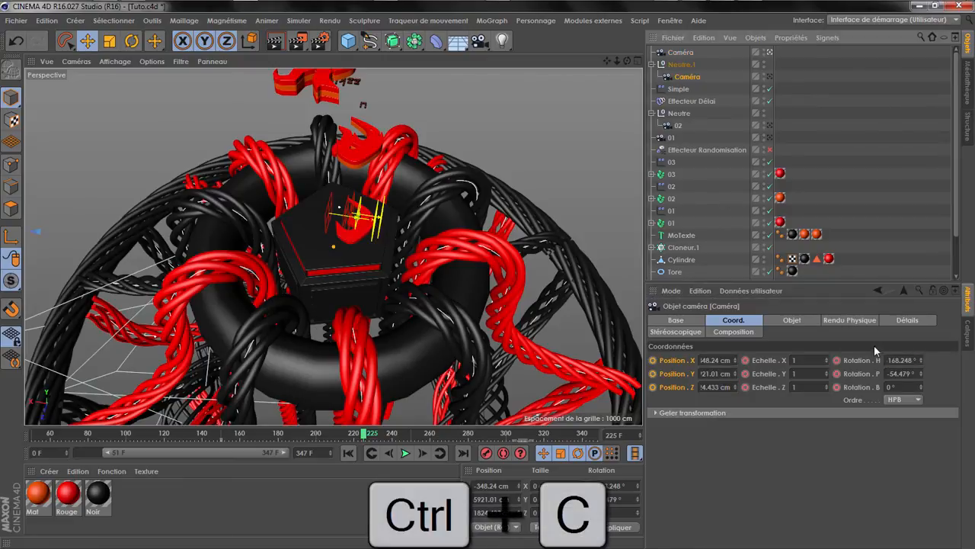
drag(887, 360, 968, 367)
key(ctrl+v)
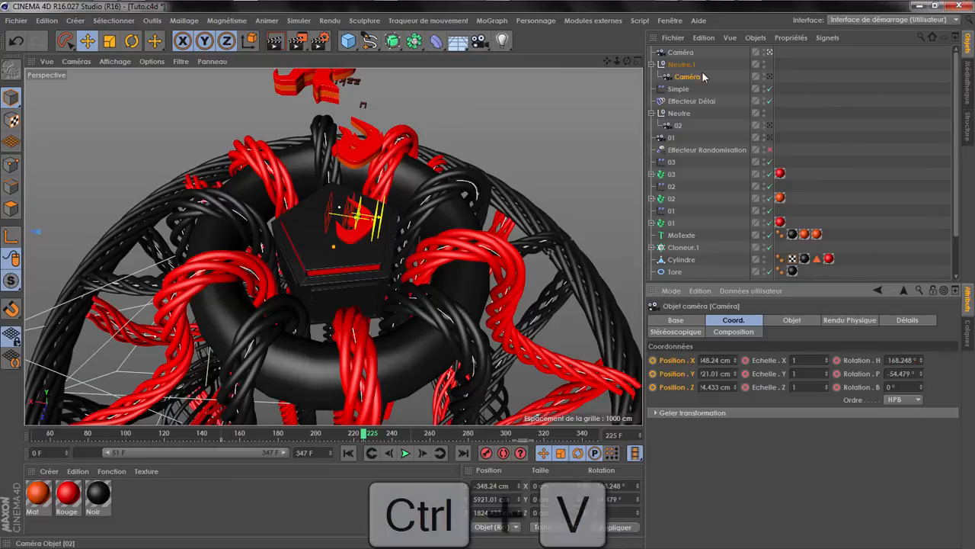
- Record a keyframe for the camera under Neutre.1 at frame 225 with its new coordinates
click(682, 54)
click(686, 76)
click(488, 453)
click(489, 455)
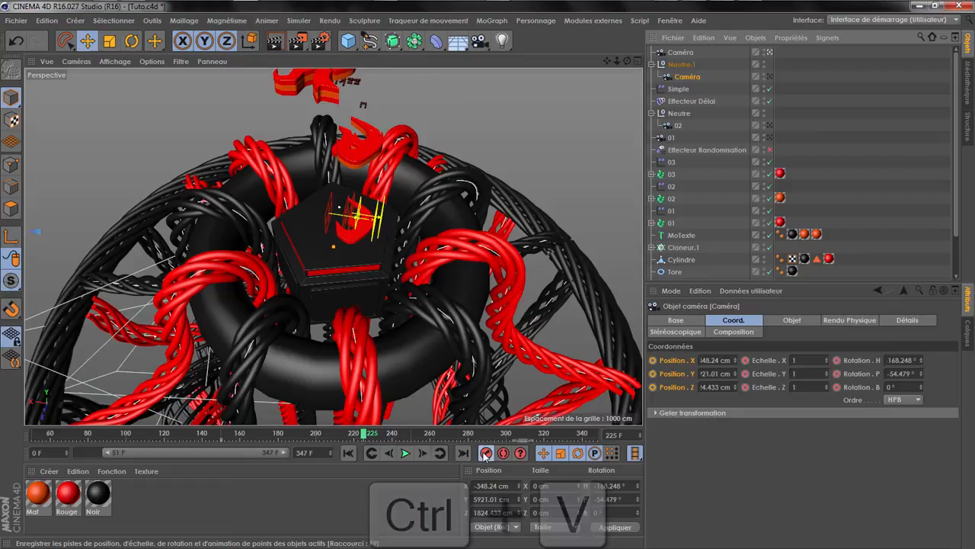
- Look through the camera under Neutre.1 and delete the separate reference camera
click(770, 77)
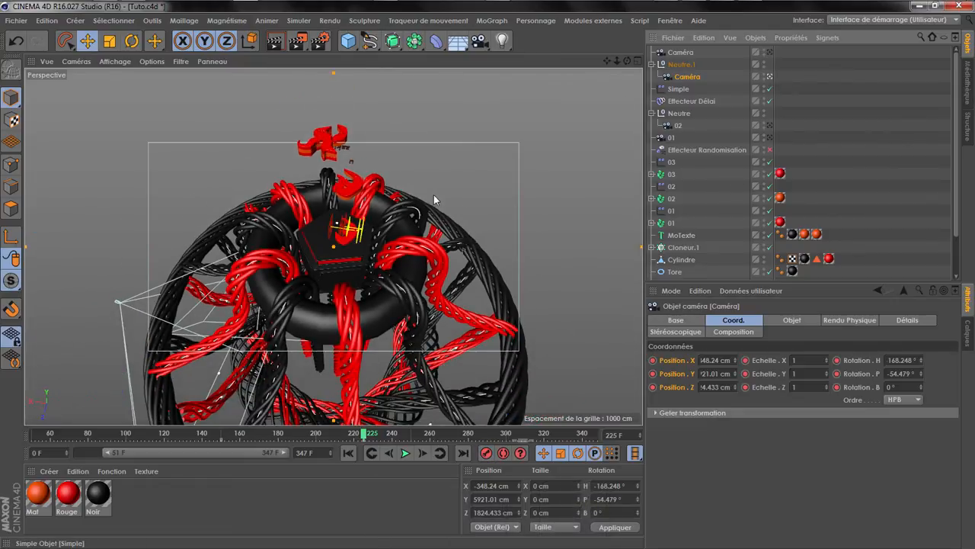
key(Delete)
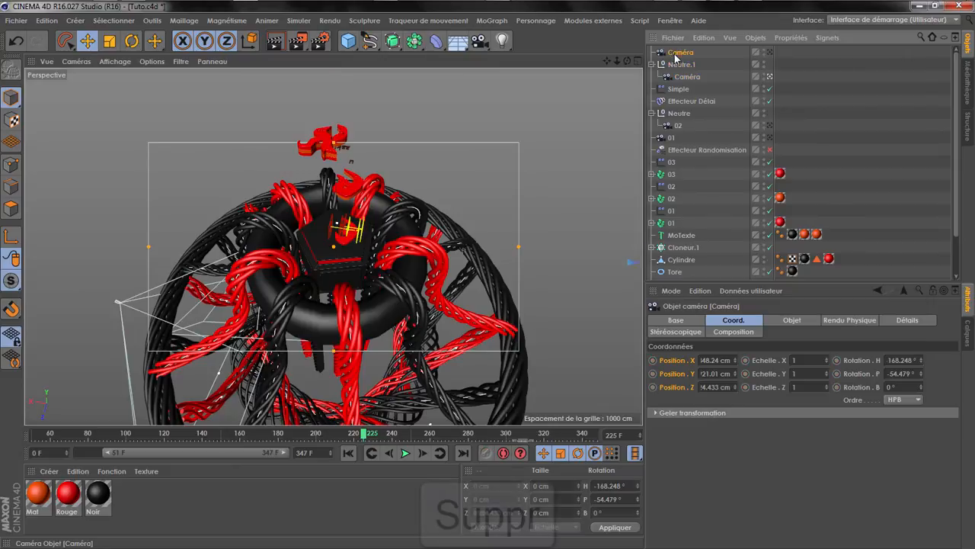
- Animate the camera's focal length from 15 mm at its earlier keyframe to Grand angle (25 mm) at frame 225
click(796, 320)
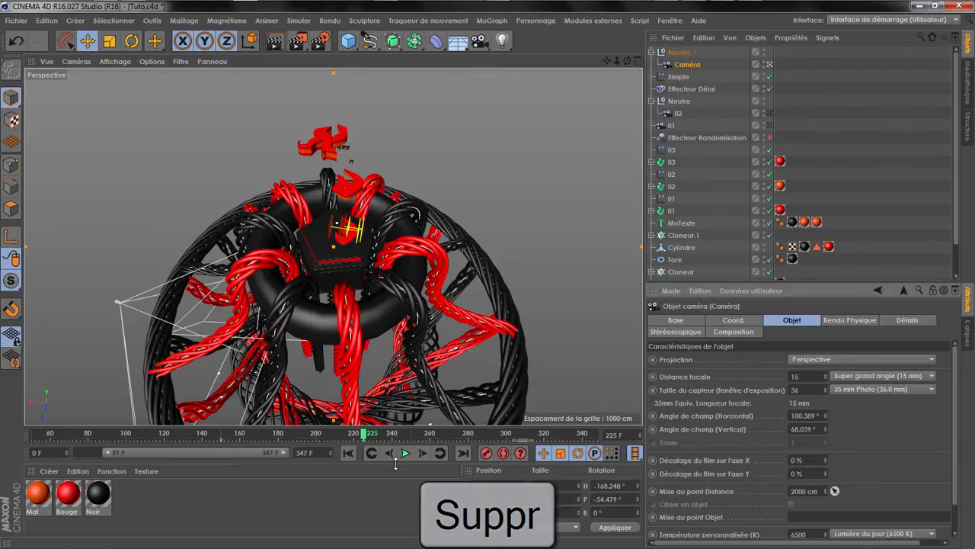
click(373, 454)
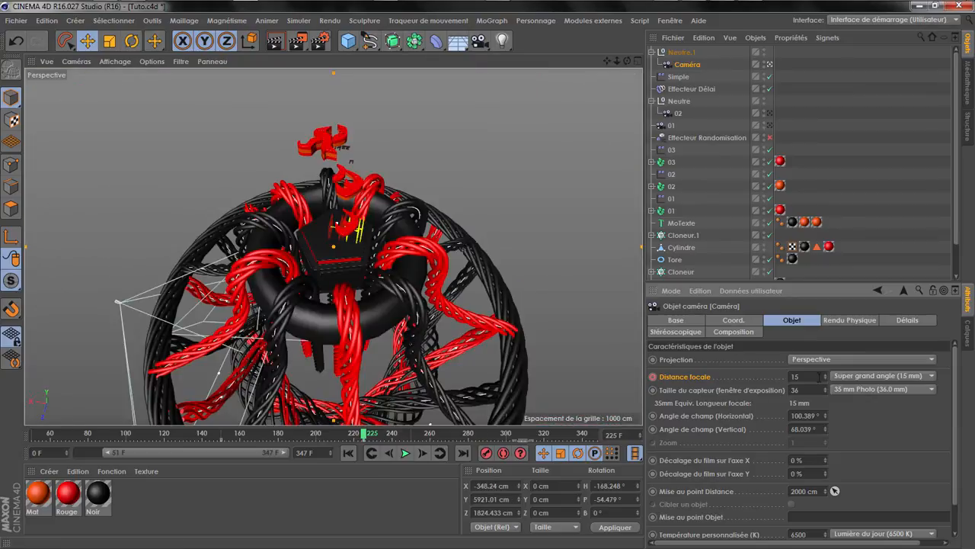
click(845, 376)
click(859, 416)
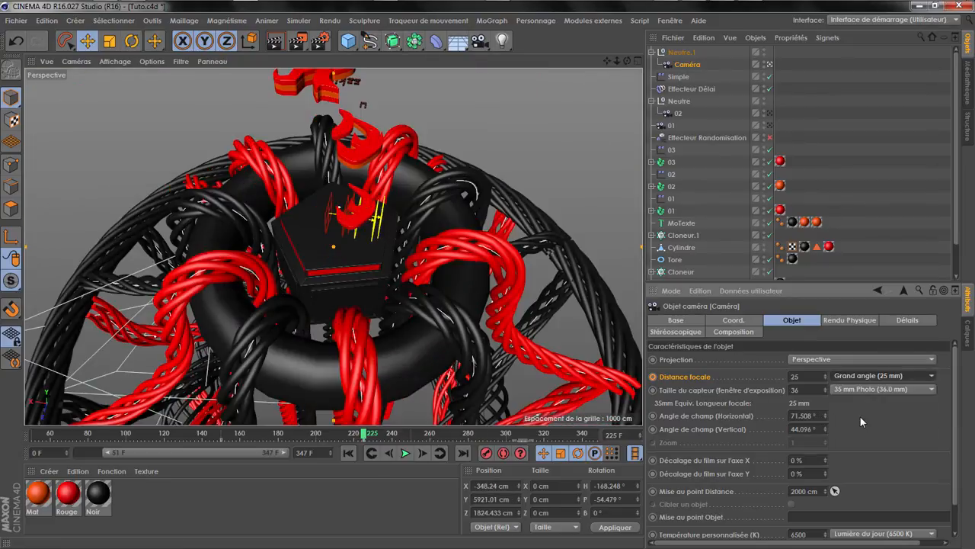
- Play the animation from about frame 150 to check the camera's move and focal length change
click(224, 439)
click(406, 452)
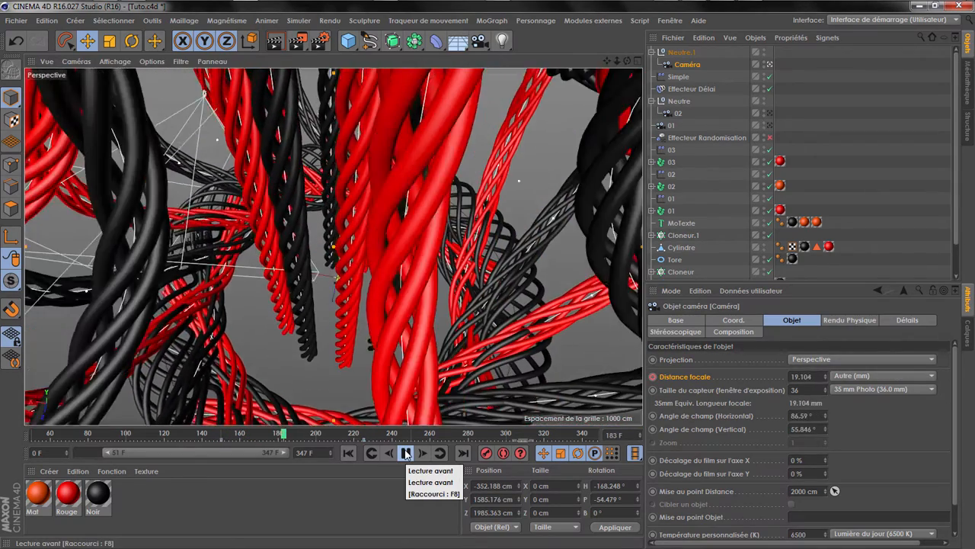
click(406, 453)
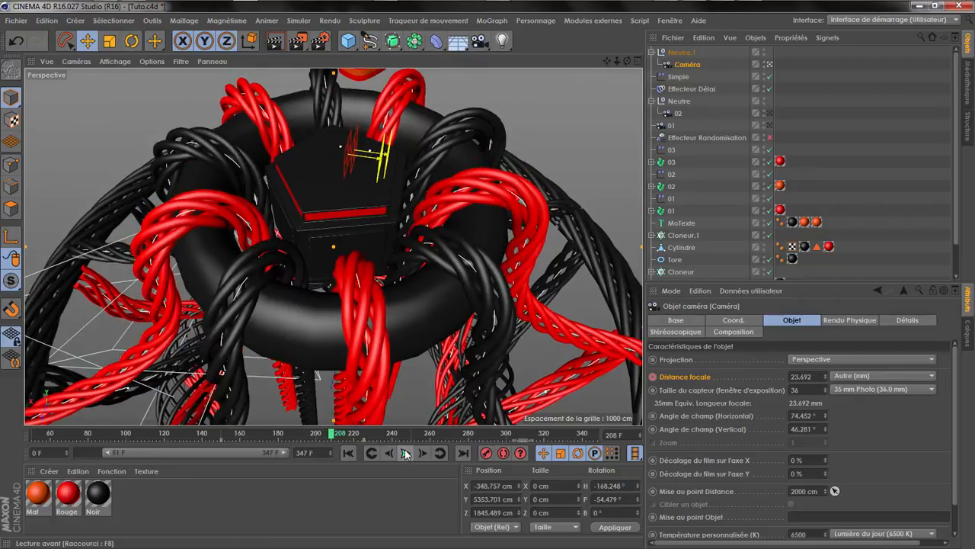
click(406, 453)
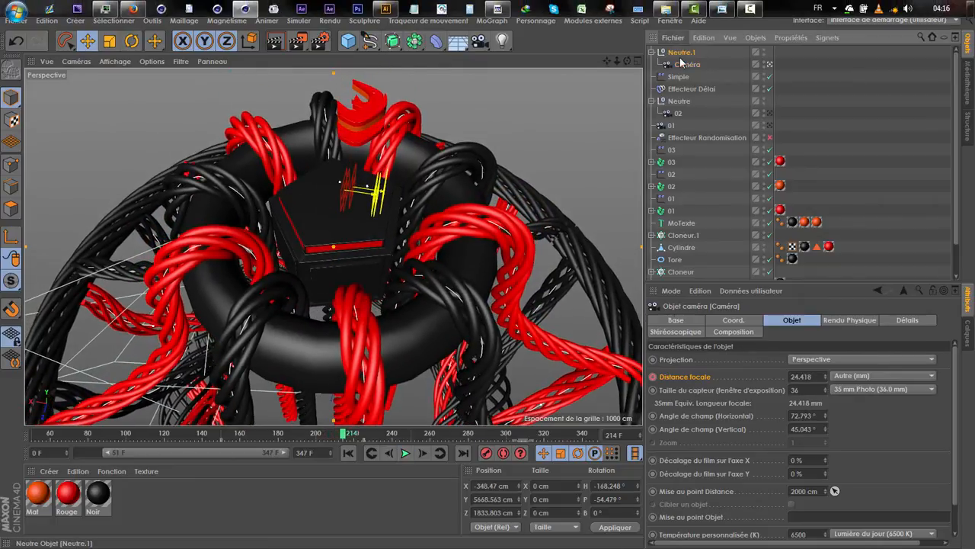
- Set the heading rotation of the null Neutre.1 to -180° at frame 150
click(681, 53)
click(440, 453)
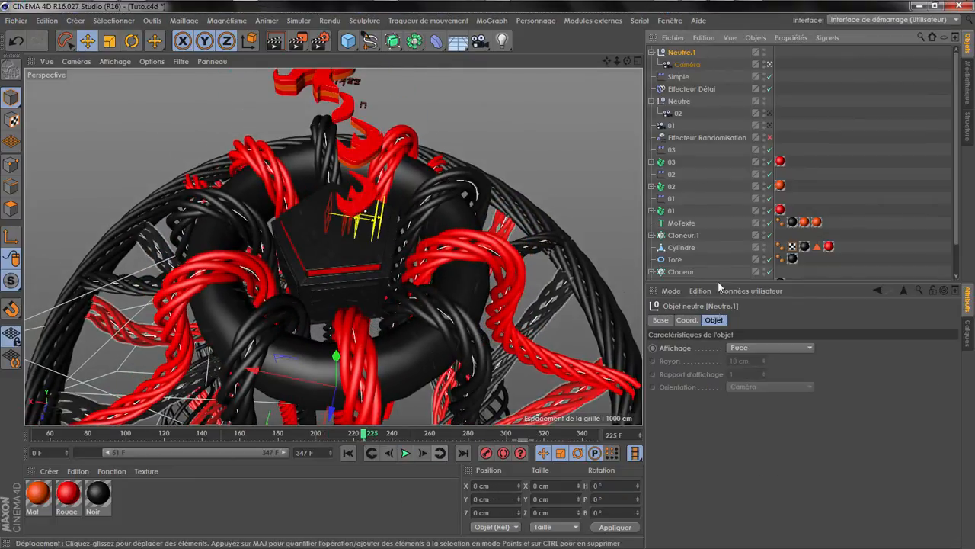
click(687, 320)
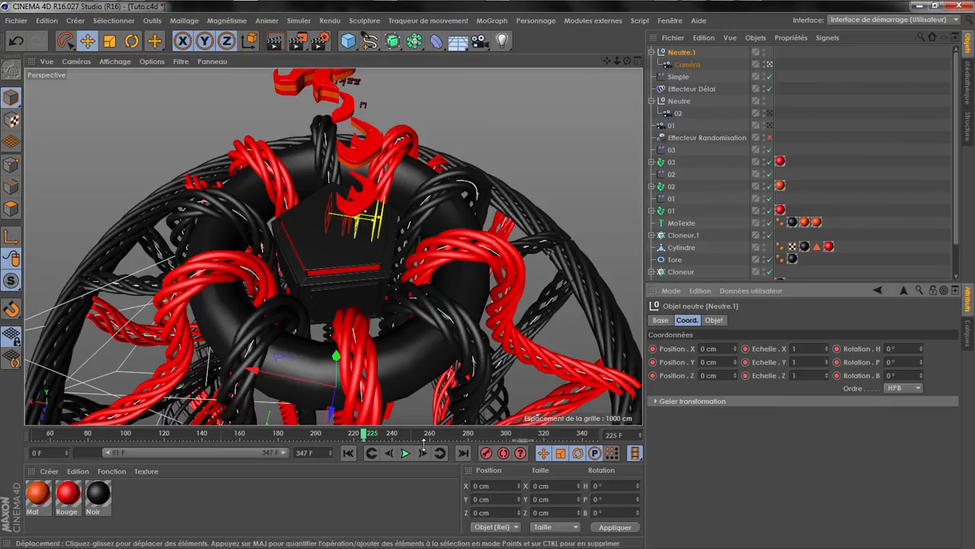
click(221, 436)
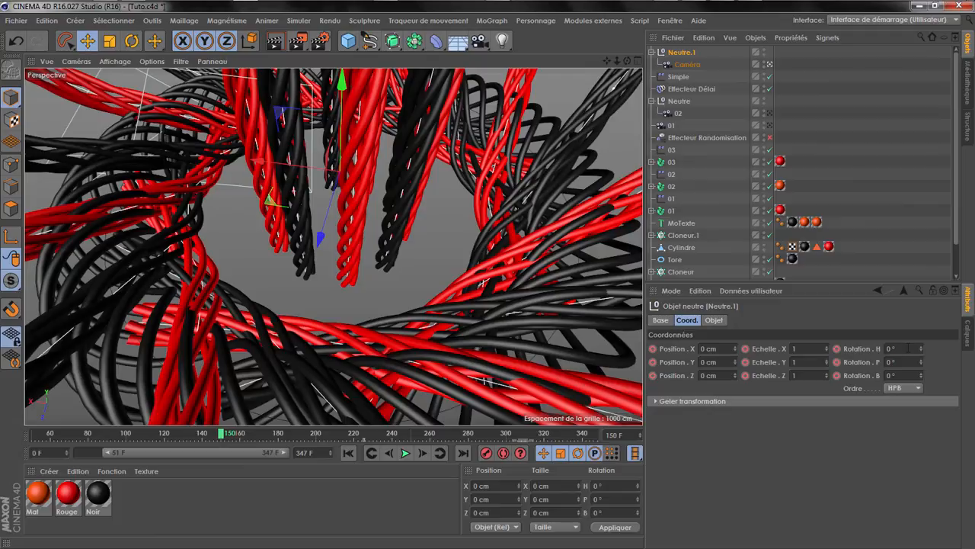
click(906, 348)
text(-180)
key(Return)
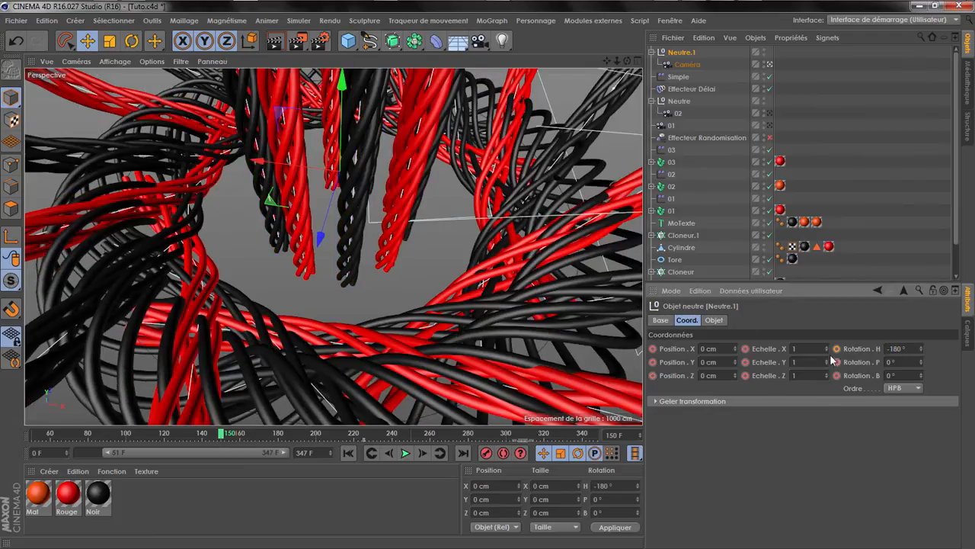
- Play the animation past frame 225 to review the camera's rotating move around the pedestal
click(406, 453)
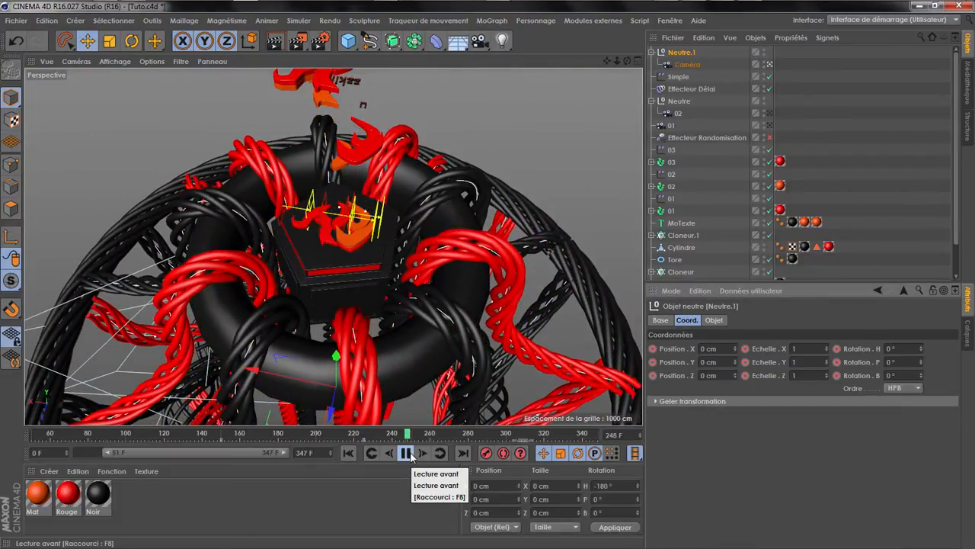
click(411, 454)
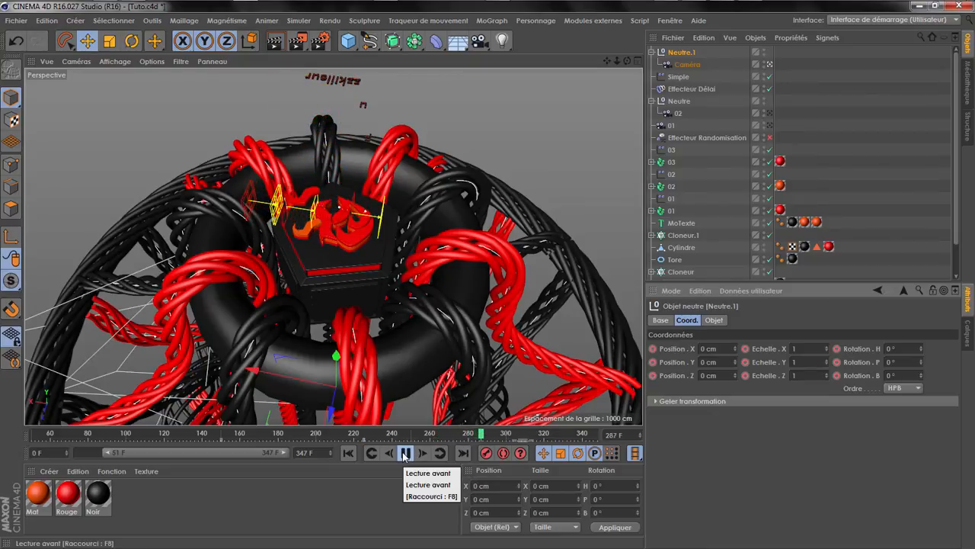
- Set the heading rotation of the null Neutre.1 to 134° at frame 293 and keyframe it
click(405, 453)
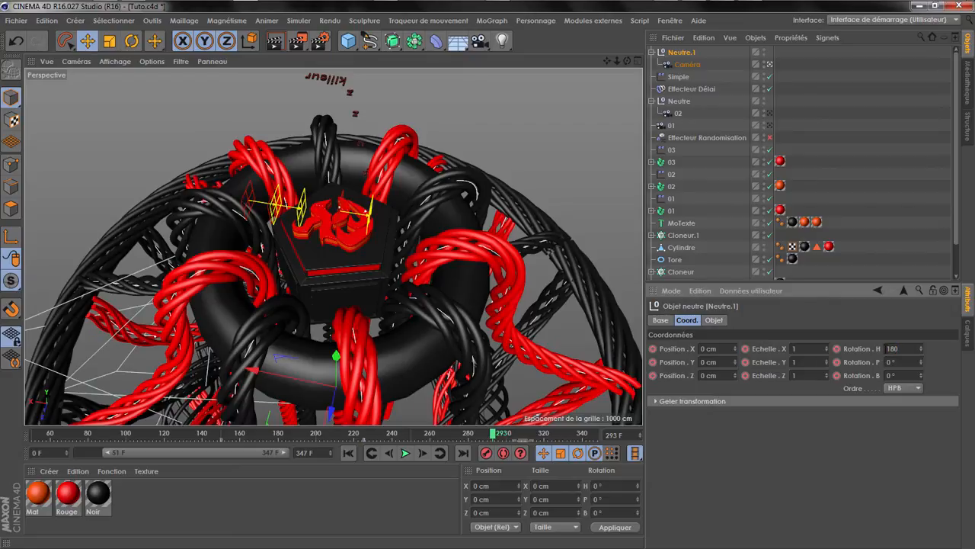
key(Return)
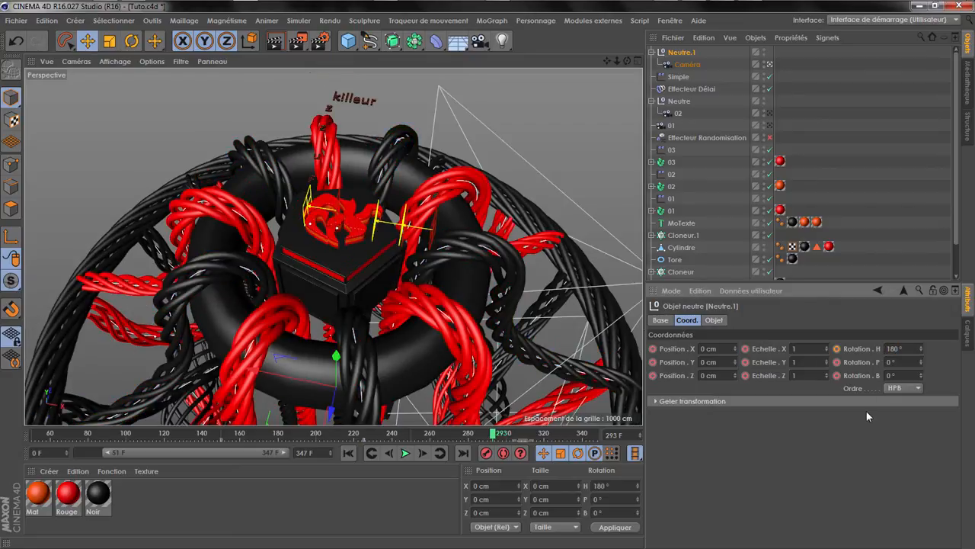
drag(921, 352, 920, 373)
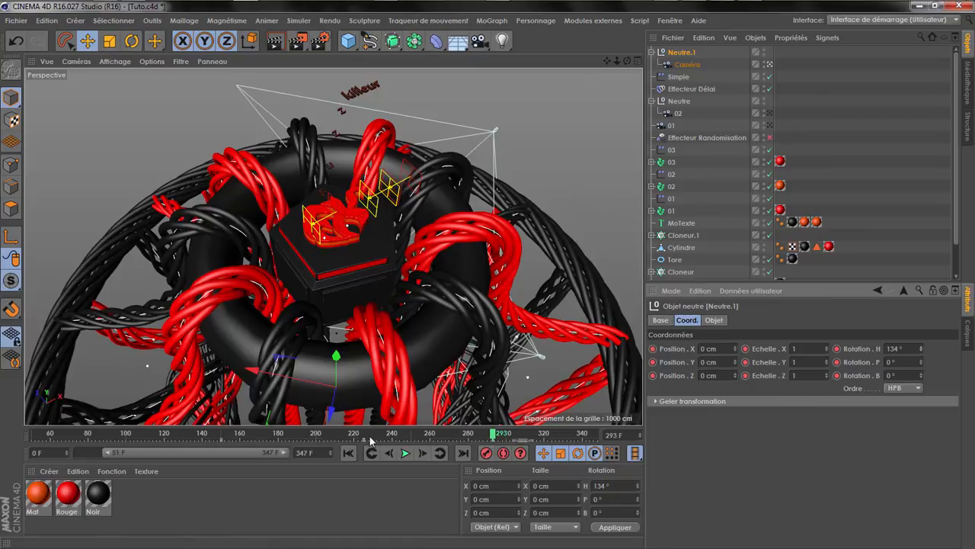
- Play the beginning of the null's rotation up to frame 172 to check how the turn progresses
click(336, 437)
click(408, 455)
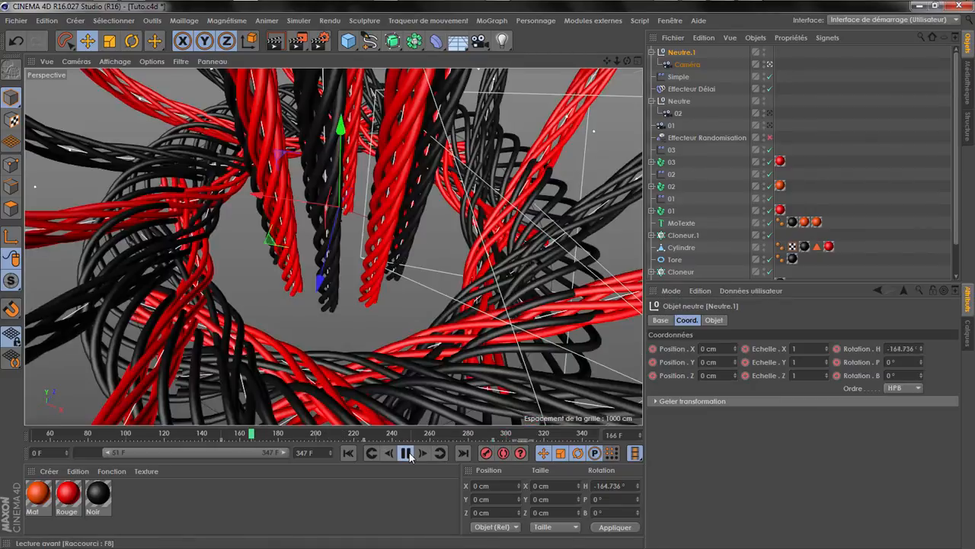
click(408, 455)
- Edit the Rotation.H F-curve of Neutre.1, steepening the tangents at the frame 225 key to smooth the curve
right_click(881, 341)
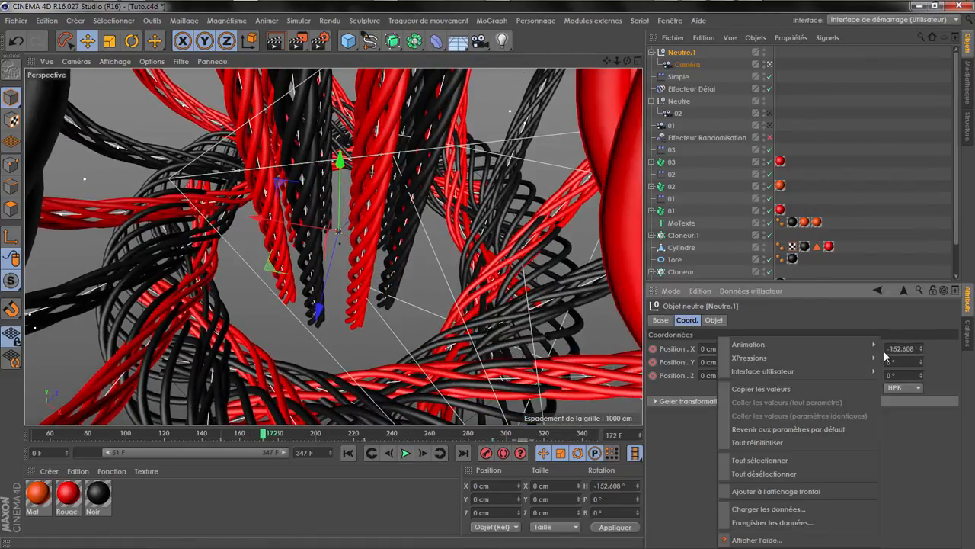
mouse_move(876, 345)
click(653, 474)
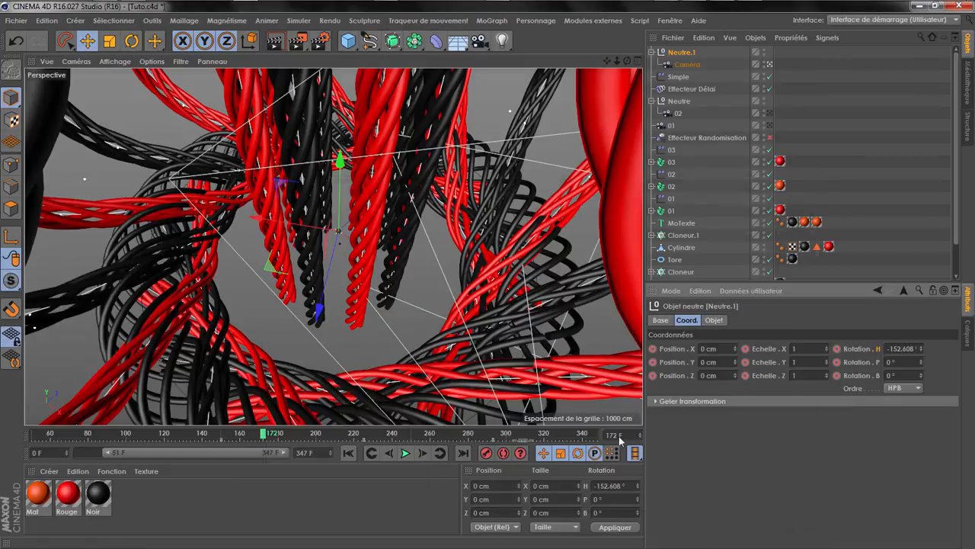
drag(566, 332, 567, 332)
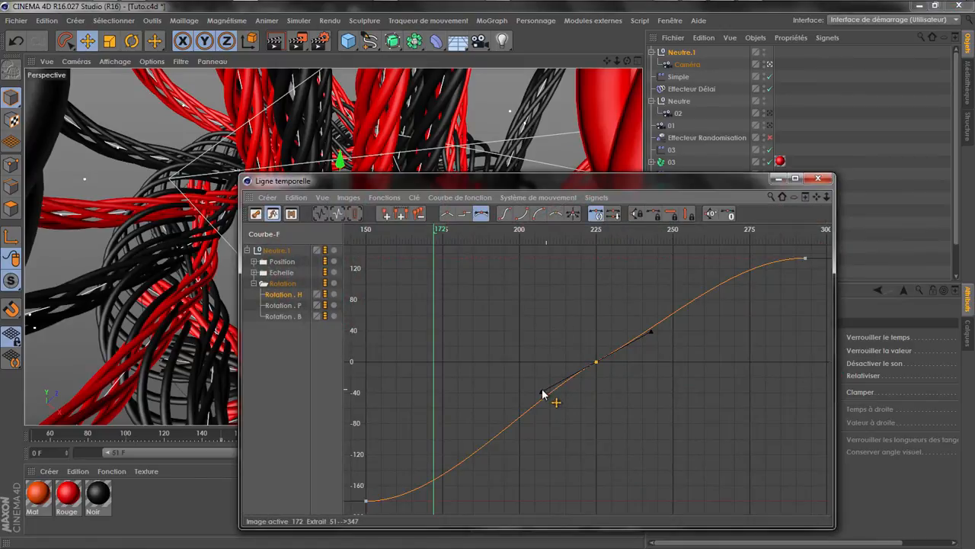
drag(545, 397, 558, 402)
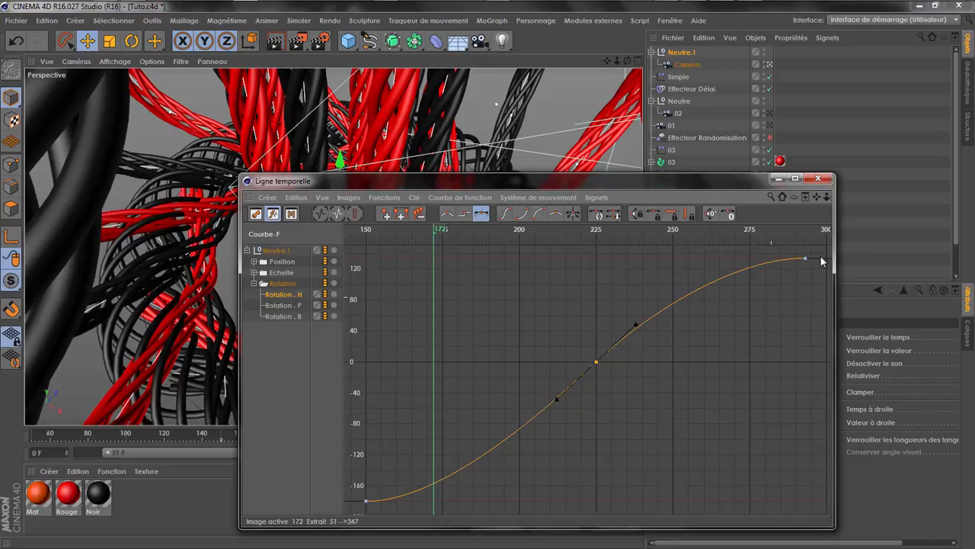
click(820, 180)
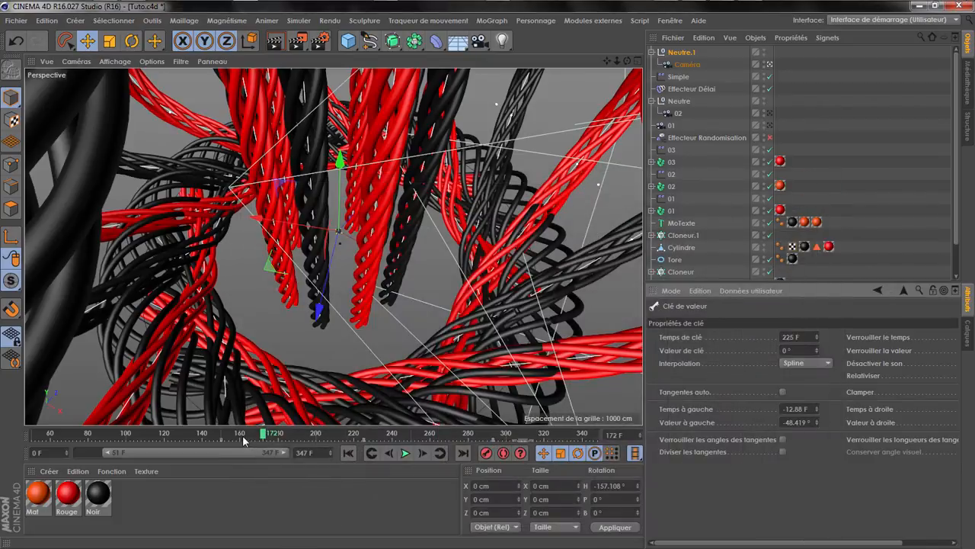
- Play the animation from frame 150 past the last rotation key to check the smoothed camera turn
click(220, 435)
click(406, 452)
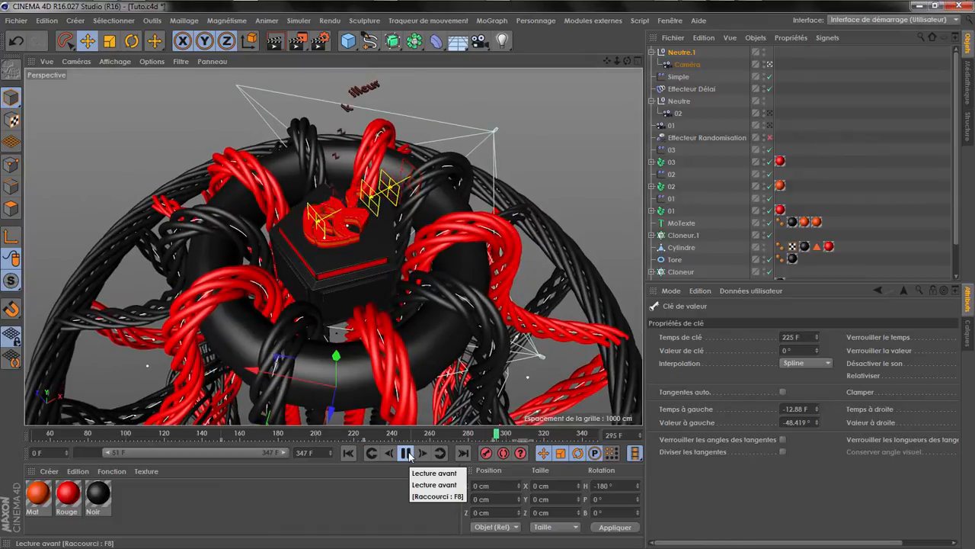
click(407, 454)
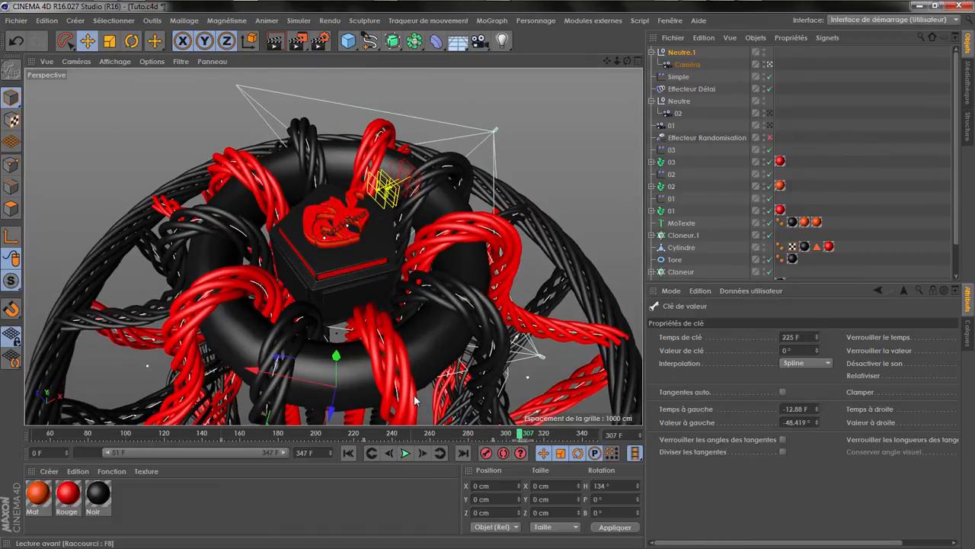
- Set the focal length of the camera under Neutre.1 to Classique (36 mm) at frame 293
click(671, 65)
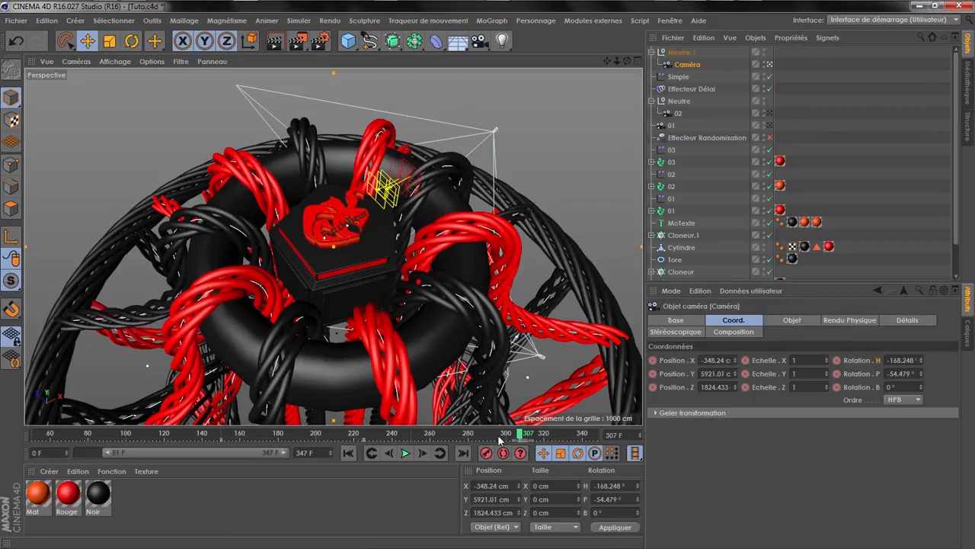
drag(424, 440, 267, 439)
click(796, 320)
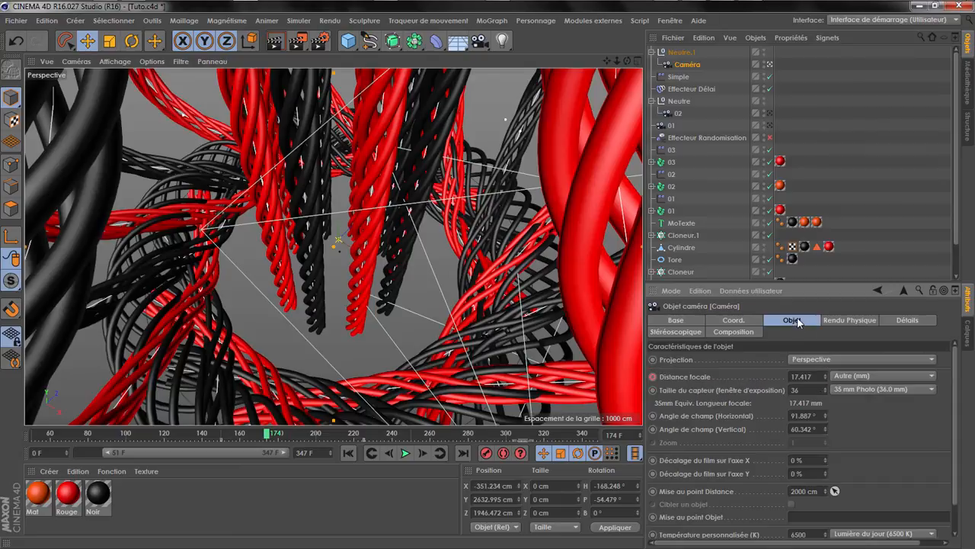
click(371, 454)
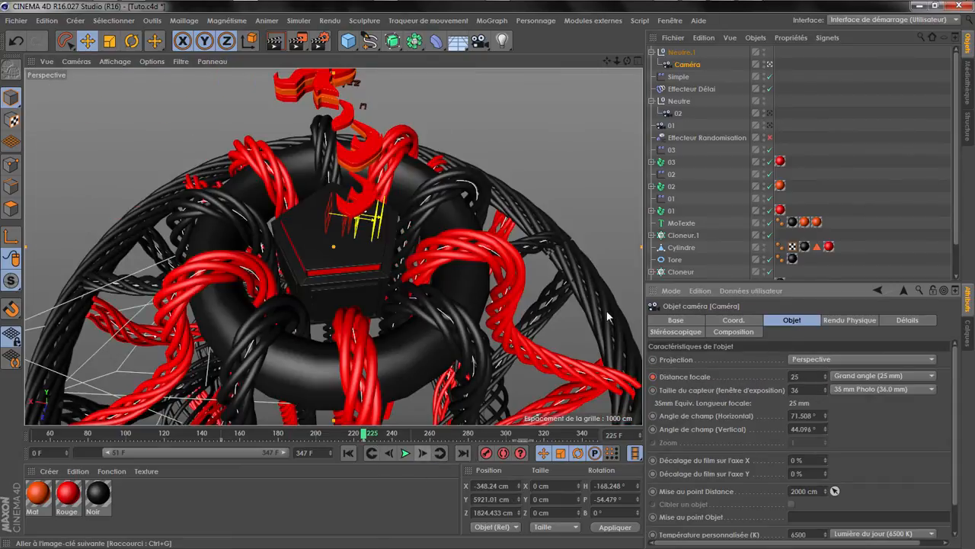
click(680, 51)
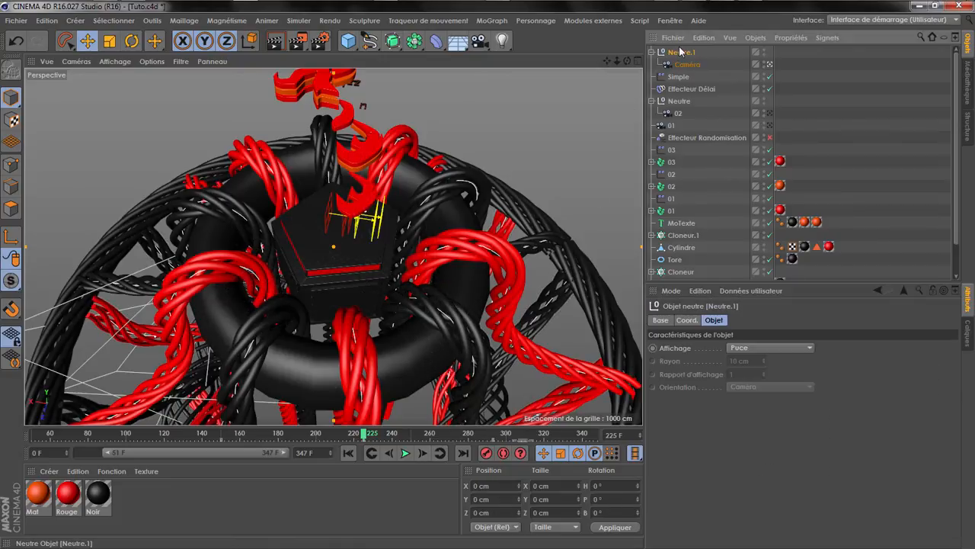
click(440, 453)
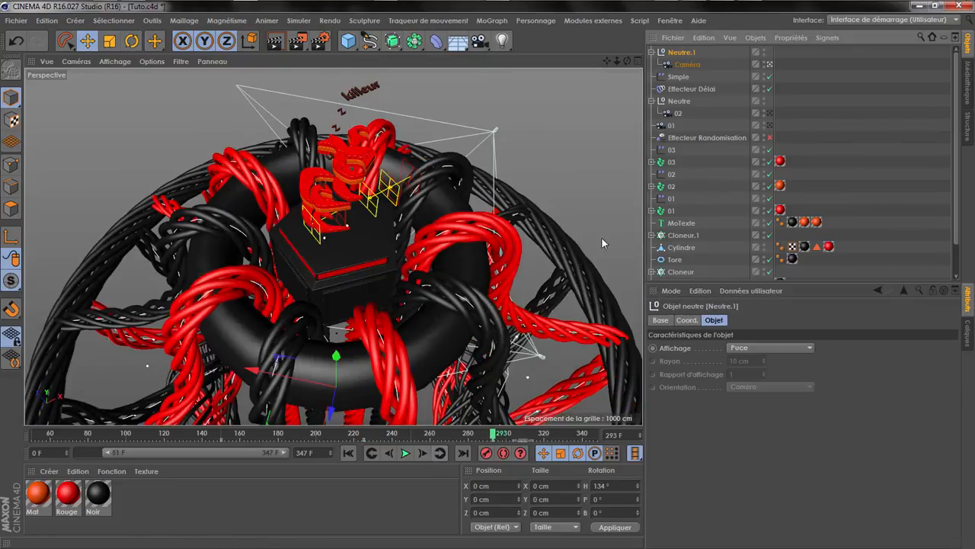
click(686, 64)
click(876, 376)
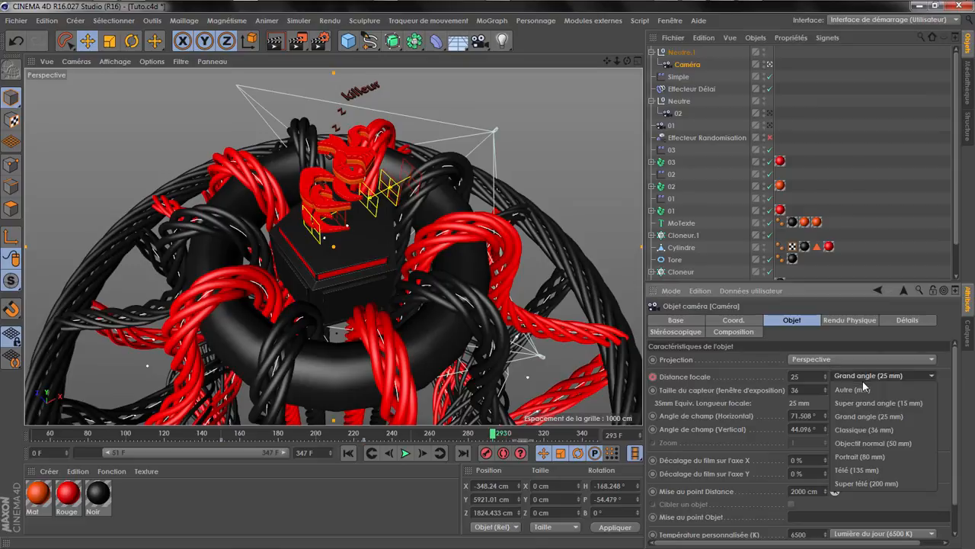
click(864, 428)
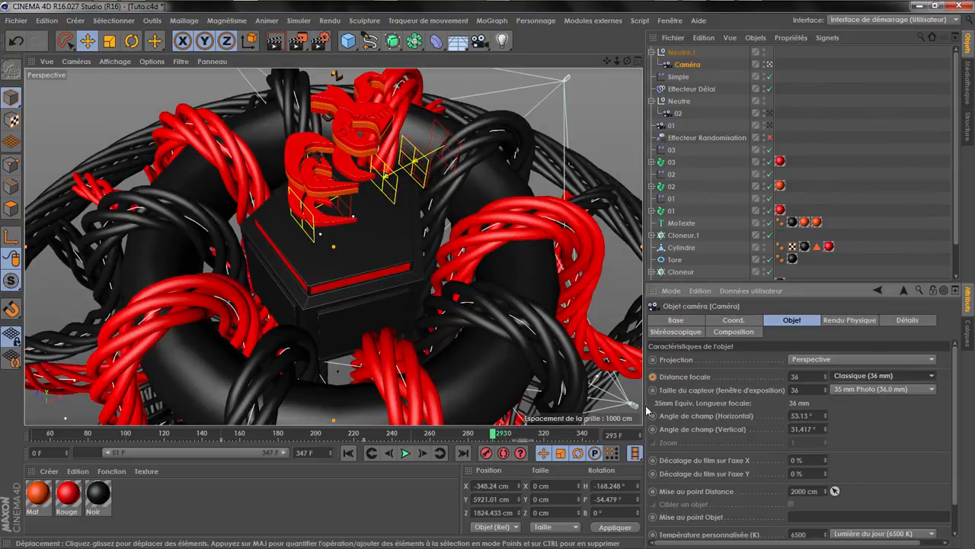
- Play the animation from about frame 225 to frame 343 to check the focal length change
click(359, 433)
click(406, 454)
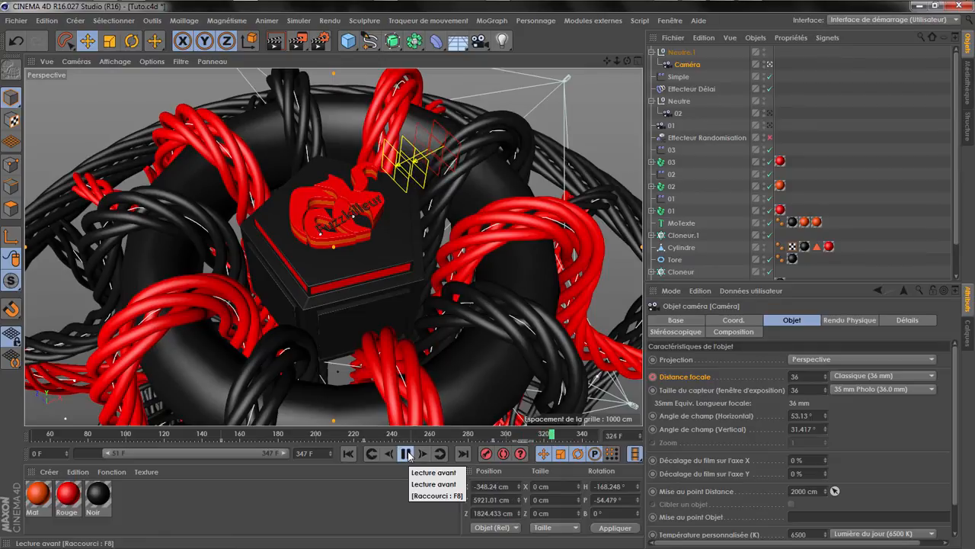
click(408, 454)
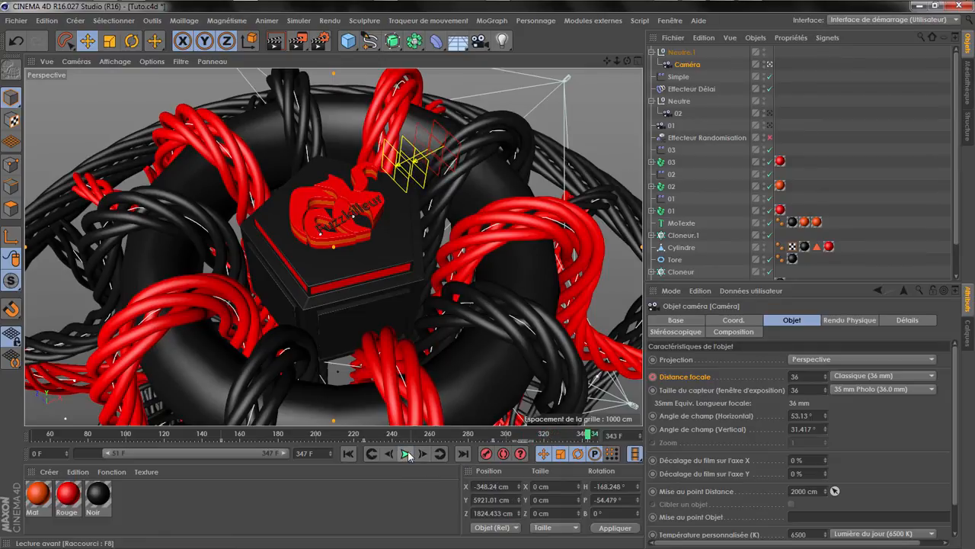
- Move the camera in close above the logo and Fuzzkilleur text at frame 343, and play back the approach
mouse_move(621, 64)
mouse_down()
mouse_move(614, 46)
mouse_move(608, 63)
mouse_move(622, 61)
mouse_move(613, 61)
mouse_move(614, 80)
mouse_up()
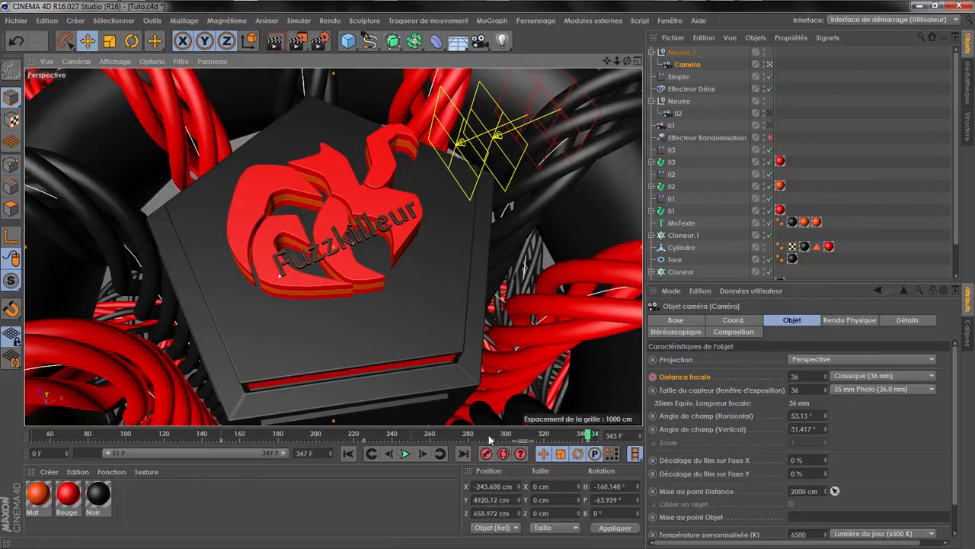
click(405, 454)
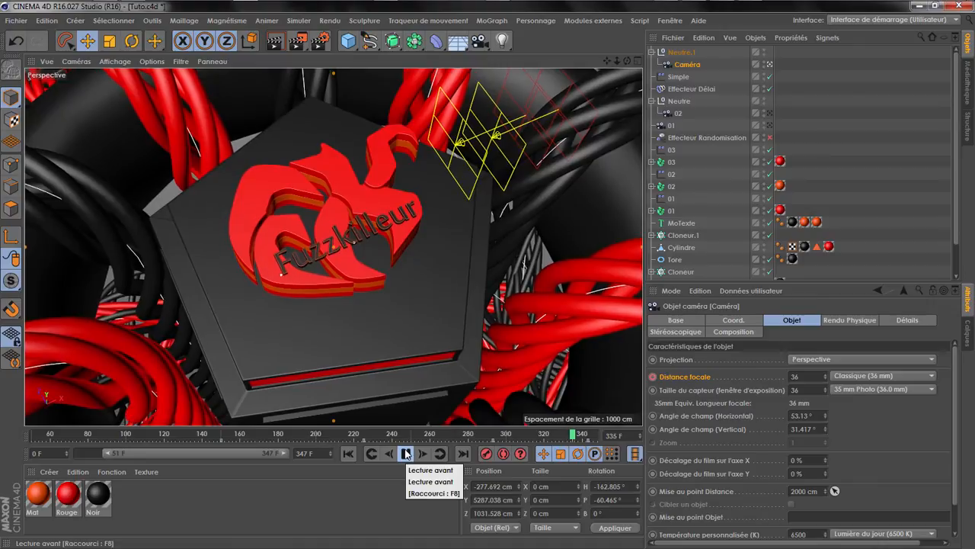
click(406, 454)
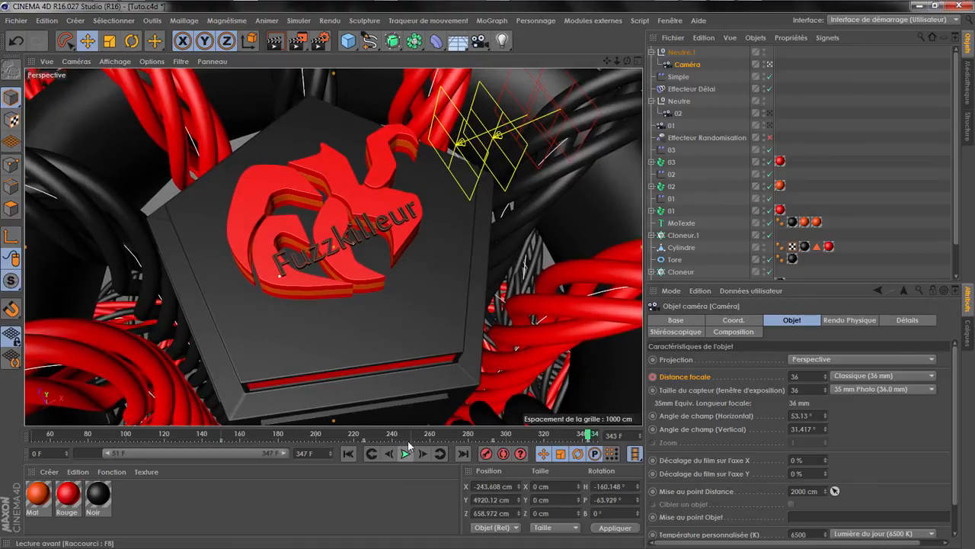
- Extend the animation to 412 frames and stretch the preview range to that end
click(678, 53)
drag(331, 454, 330, 450)
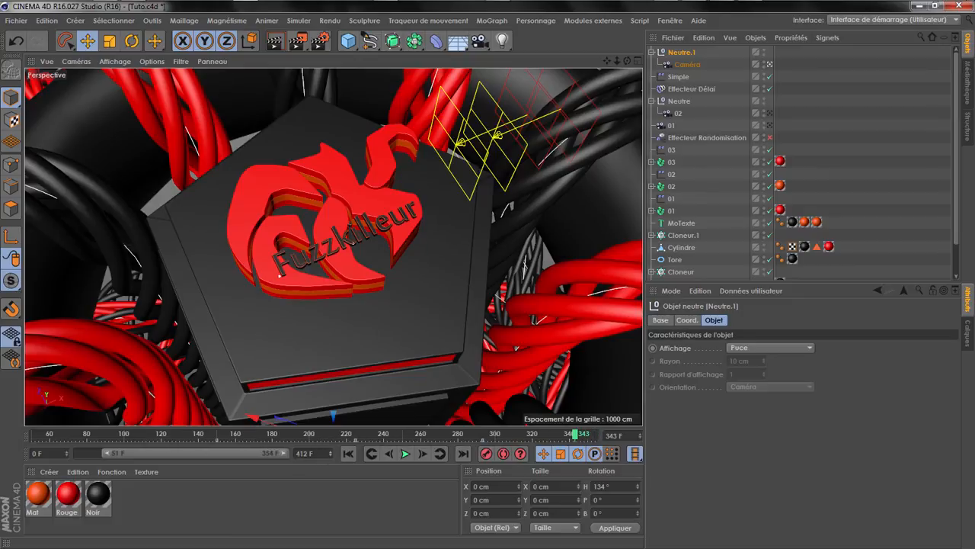
drag(261, 451, 284, 452)
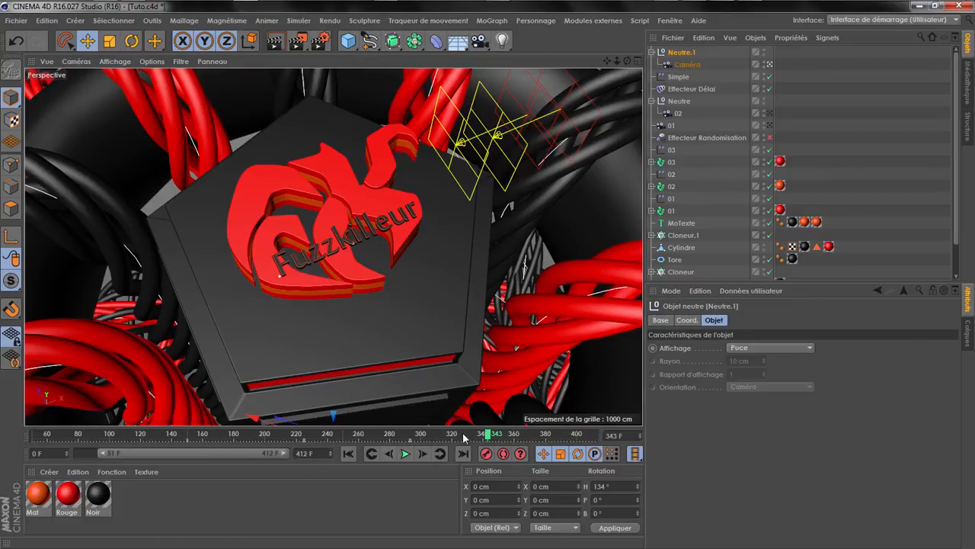
- Set the heading rotation of the null Neutre.1 to 162° at frame 360
drag(496, 435, 512, 435)
click(688, 320)
drag(921, 349, 922, 329)
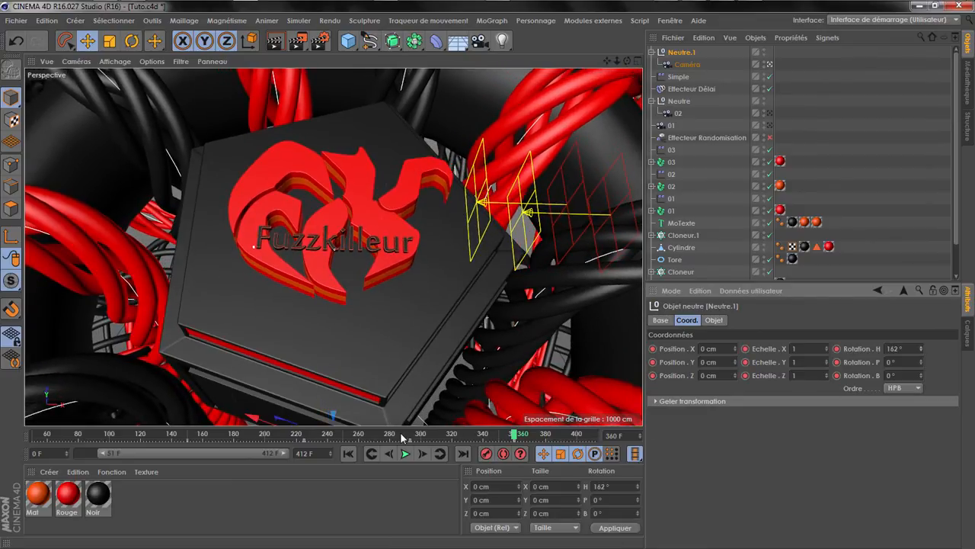
- Play the animation through frame 354 to check the extended rotation over the logo
click(406, 453)
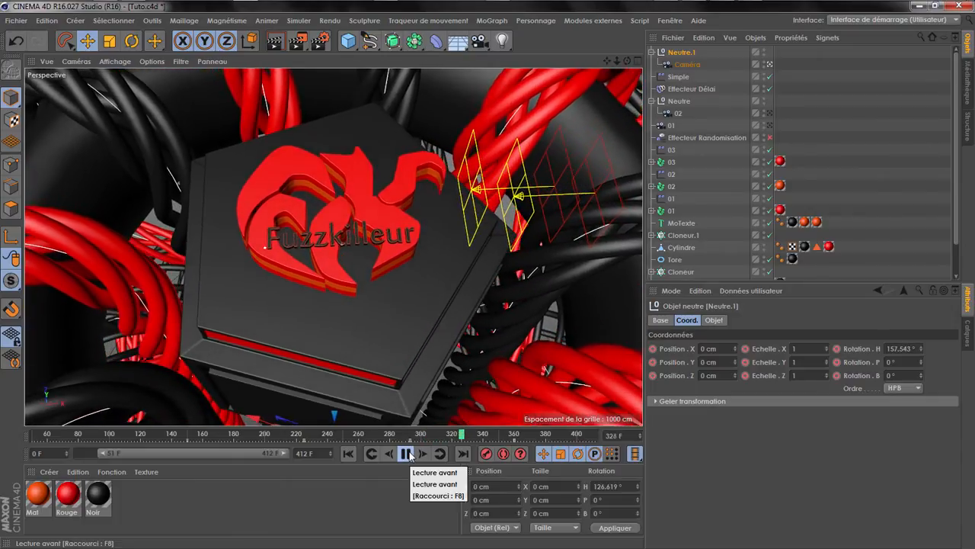
click(406, 454)
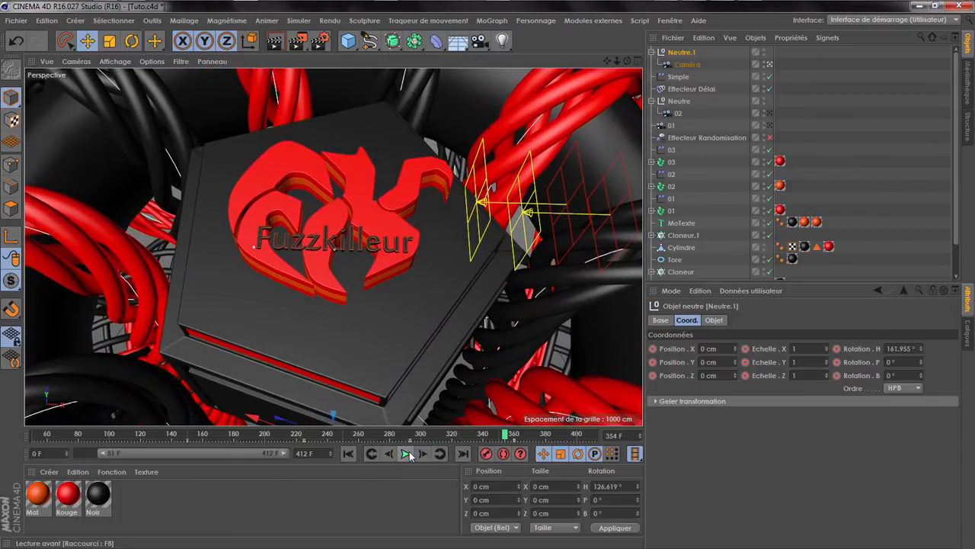
drag(503, 437, 492, 438)
- Keyframe the camera's 36 mm focal length at frame 343
click(689, 65)
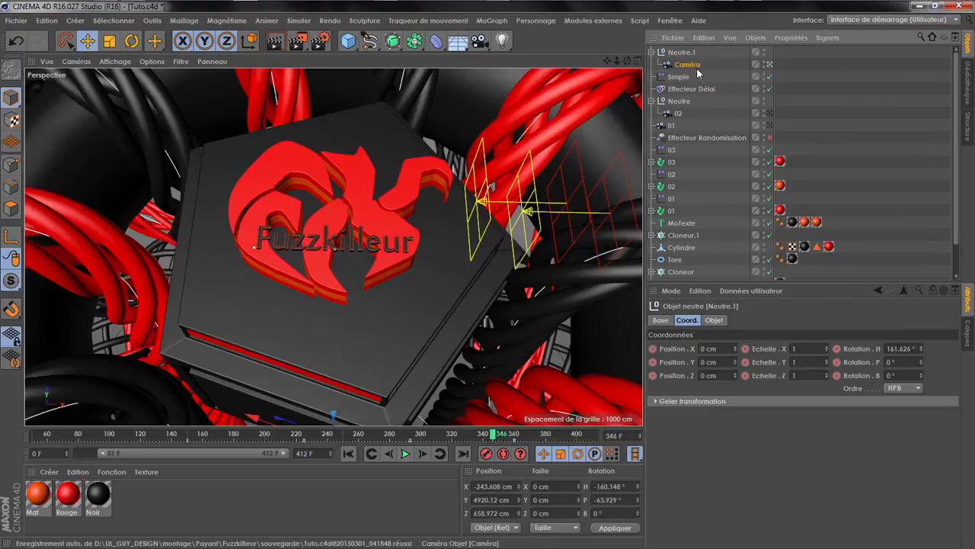
drag(496, 440, 512, 437)
drag(617, 61, 503, 61)
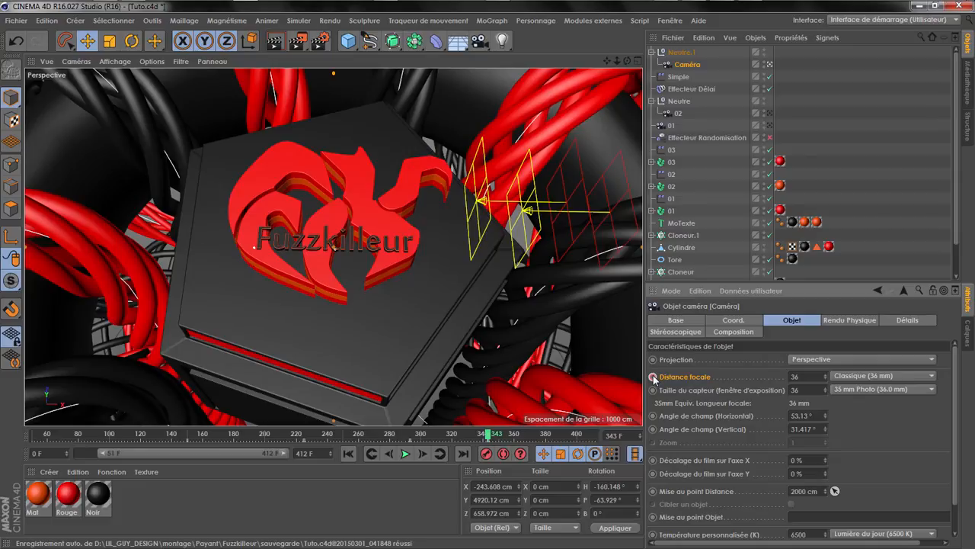
- Set the camera's focal length to Super grand angle (15 mm) at frame 356, comparing it with Grand angle (25 mm)
drag(489, 433, 508, 434)
click(846, 373)
click(860, 403)
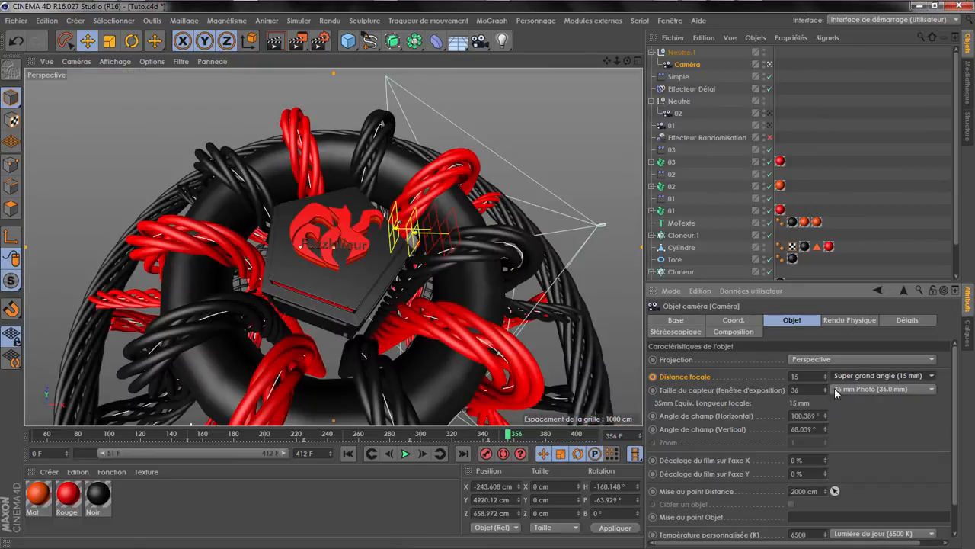
click(873, 376)
click(875, 414)
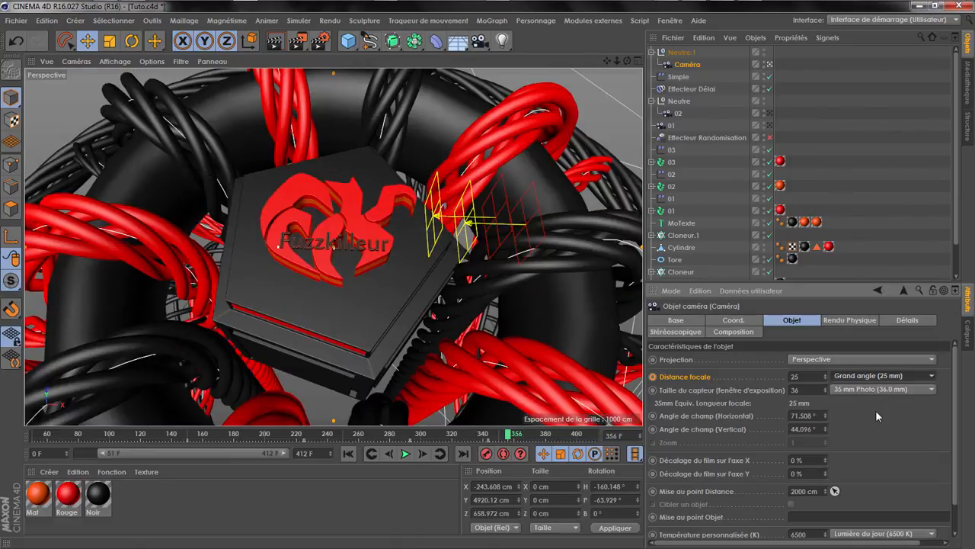
click(873, 378)
click(875, 401)
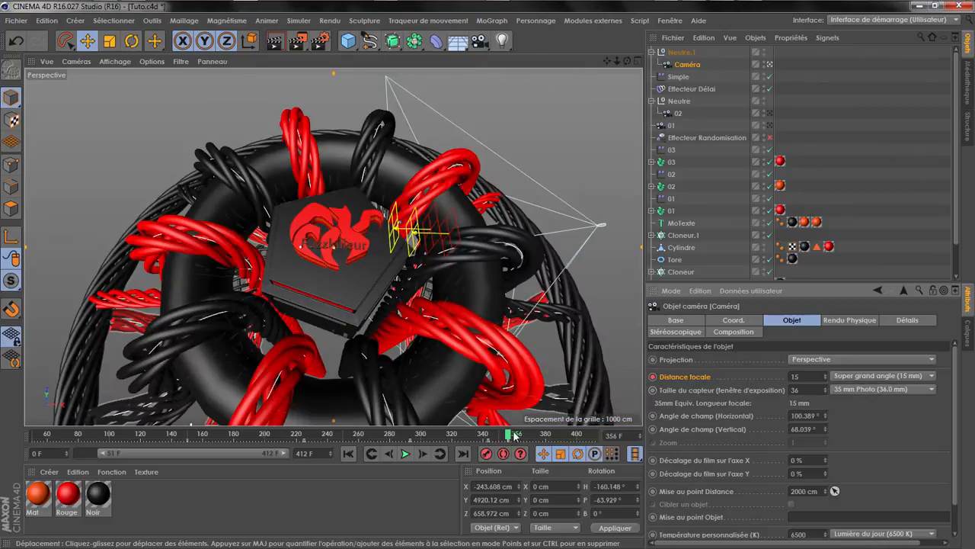
- Lower the camera past the logo, keyframing its position at Y about 4646 cm on frame 381 and about 320 cm on frame 401
drag(513, 436, 546, 434)
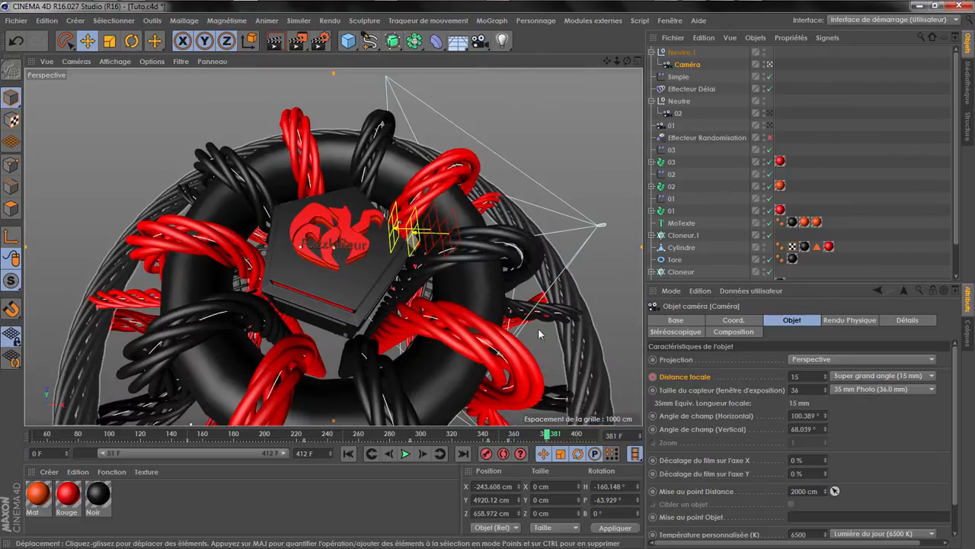
drag(607, 61, 607, 65)
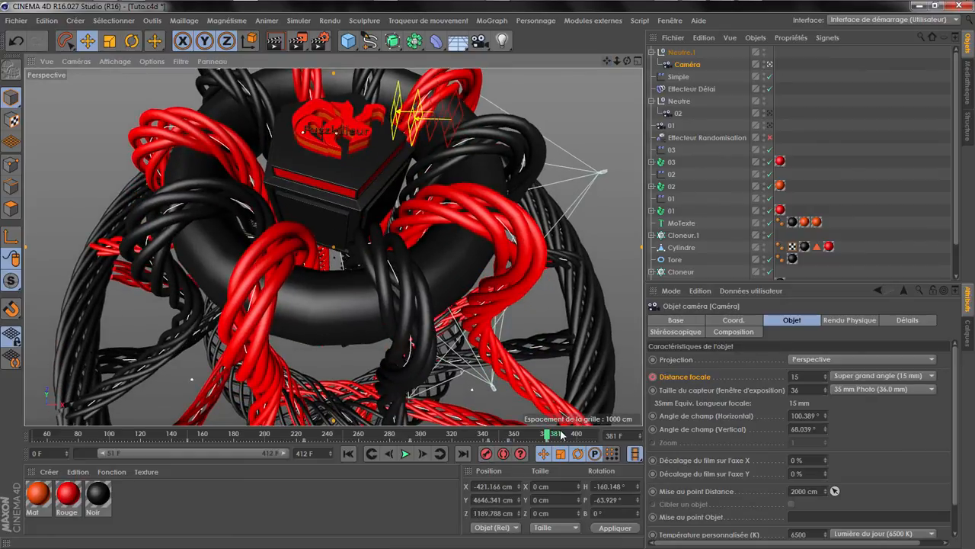
drag(560, 435, 577, 434)
drag(616, 61, 617, 61)
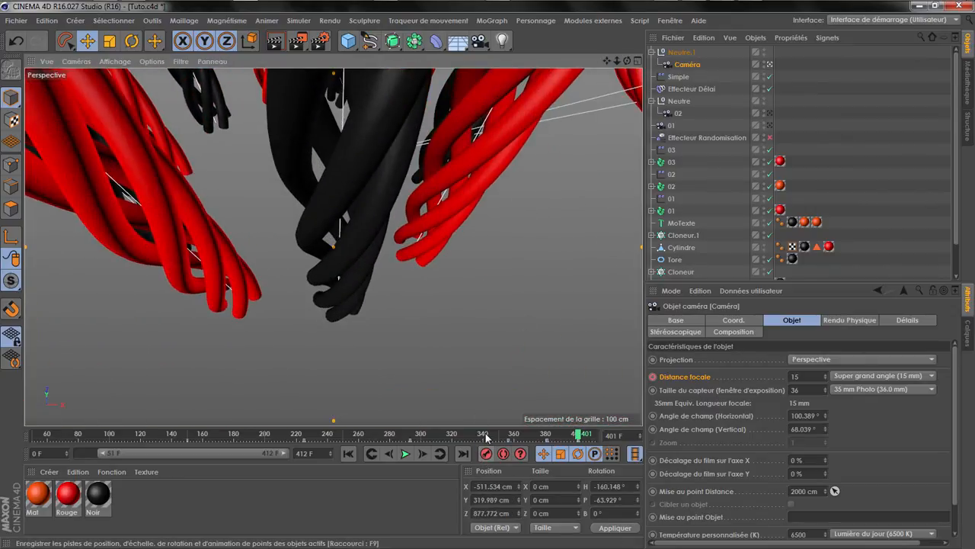
- Play the camera's descent from about frame 340 and adjust the camera's framing at frame 381
click(486, 436)
click(406, 453)
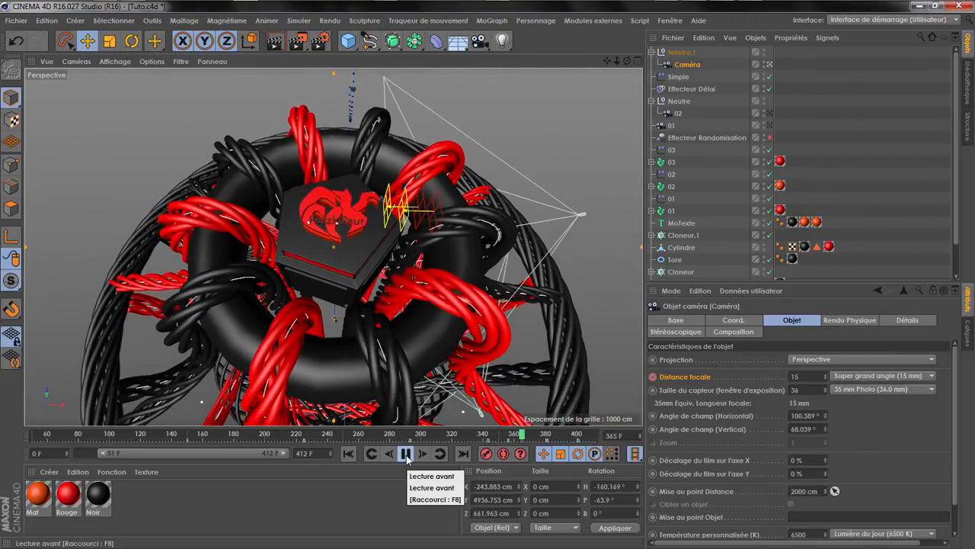
click(406, 454)
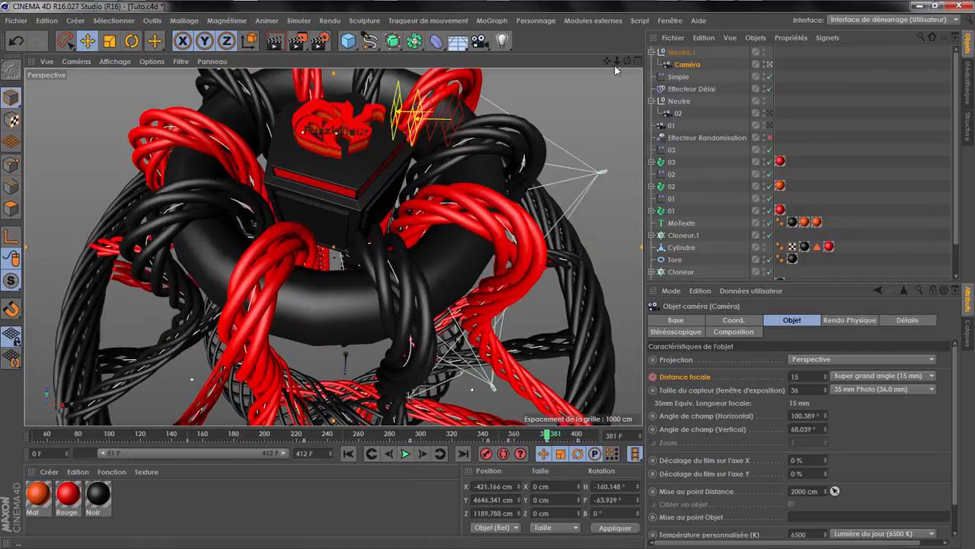
drag(607, 60, 605, 73)
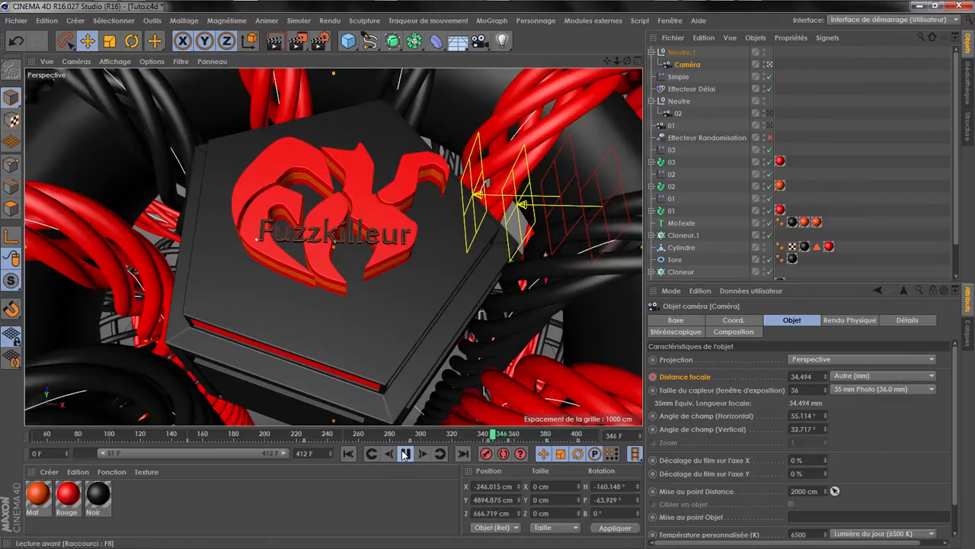
- Replay the animation from about frame 340 to check the camera's descent and focal length change
click(404, 454)
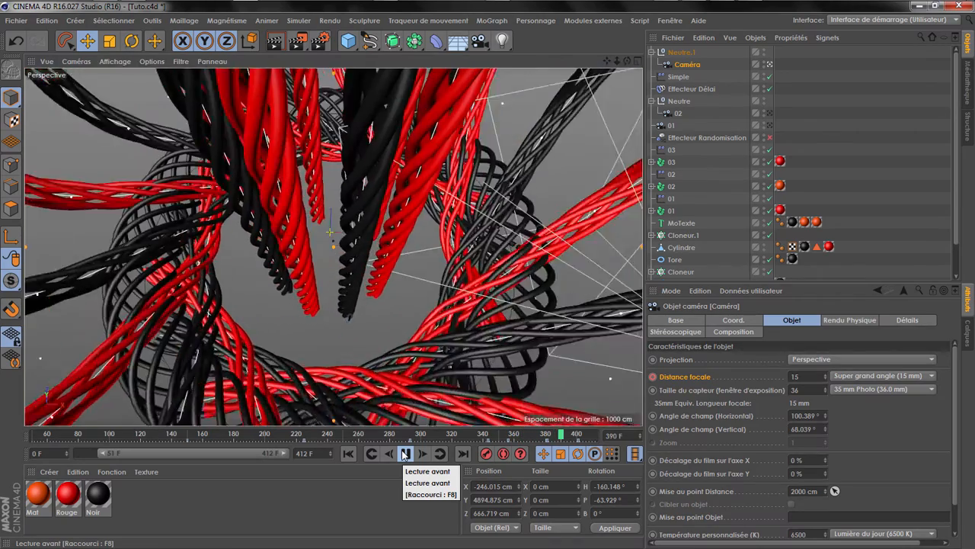
click(490, 436)
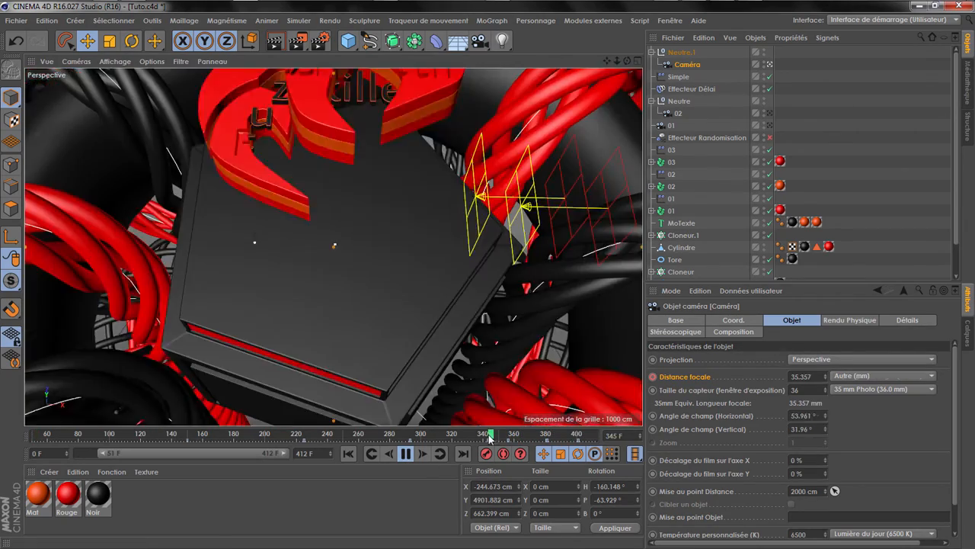
click(406, 455)
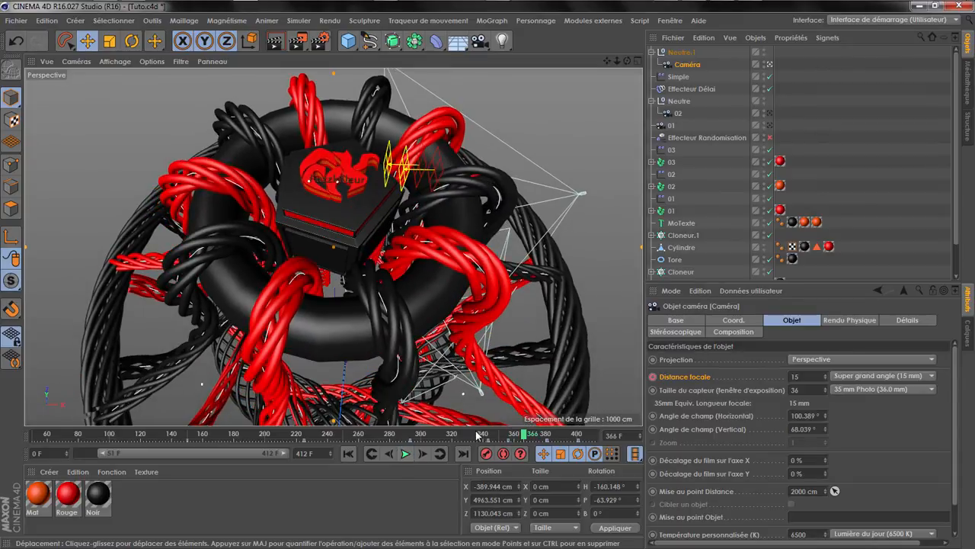
click(478, 434)
click(406, 454)
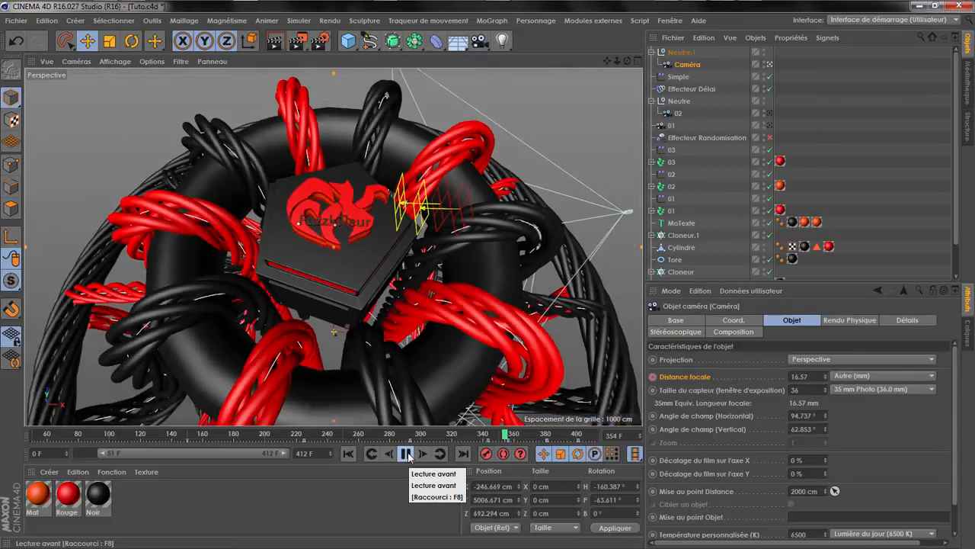
click(406, 454)
- Ease the camera's focal length F-curve into the frame 356 keyframe by lengthening its incoming tangent, and play back the result
right_click(708, 376)
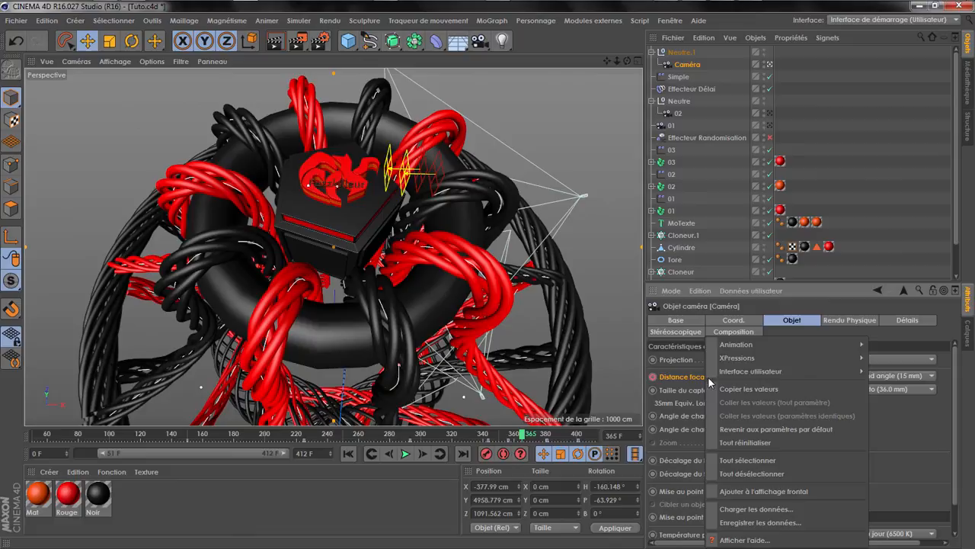
mouse_move(736, 345)
click(608, 468)
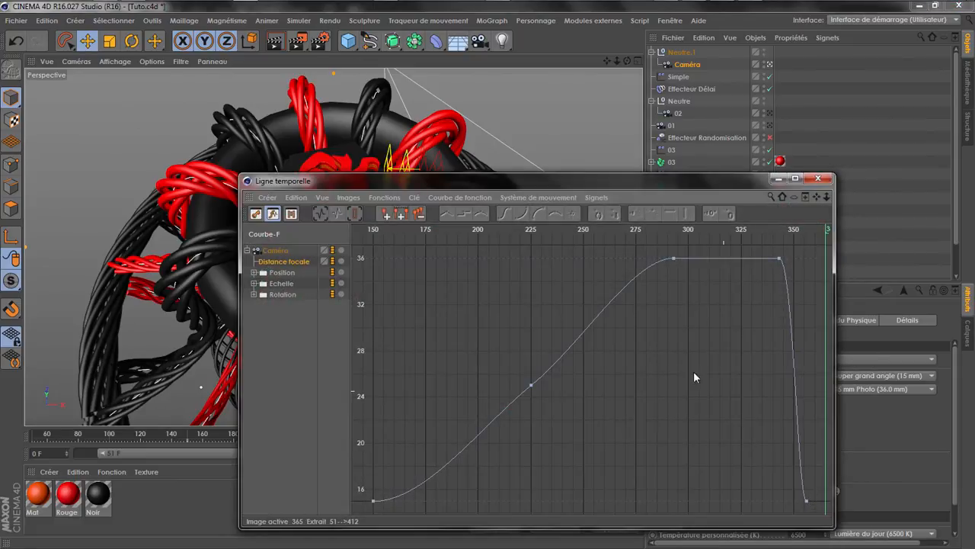
click(531, 385)
drag(568, 360, 564, 355)
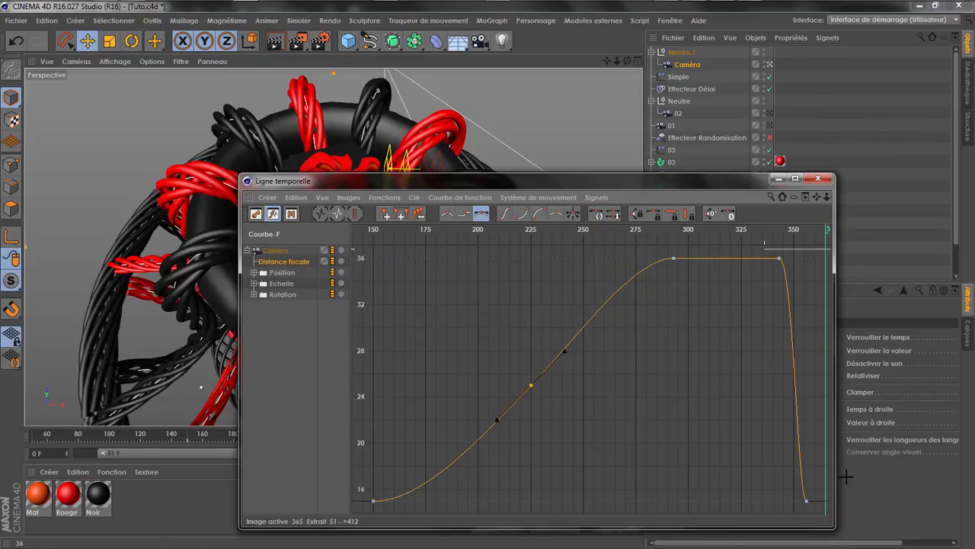
drag(842, 515, 838, 513)
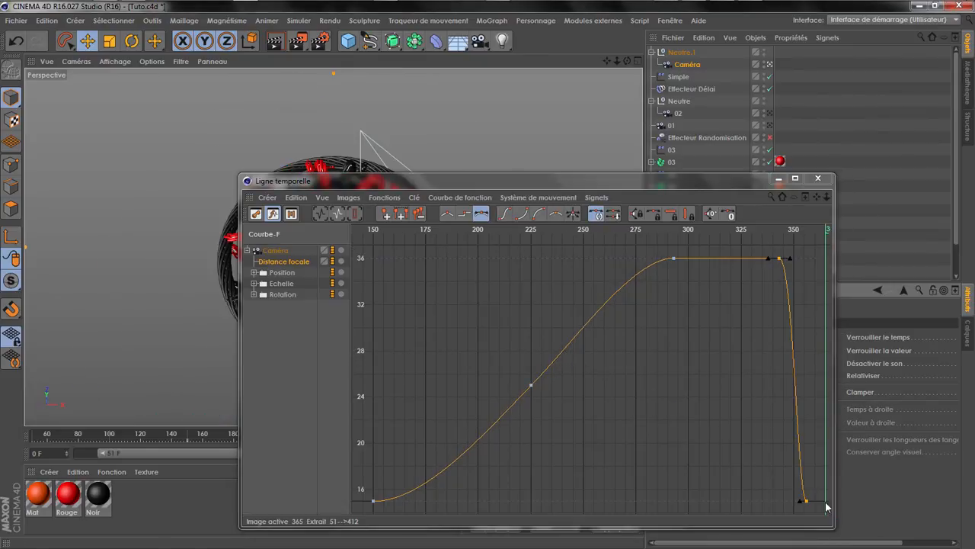
click(806, 508)
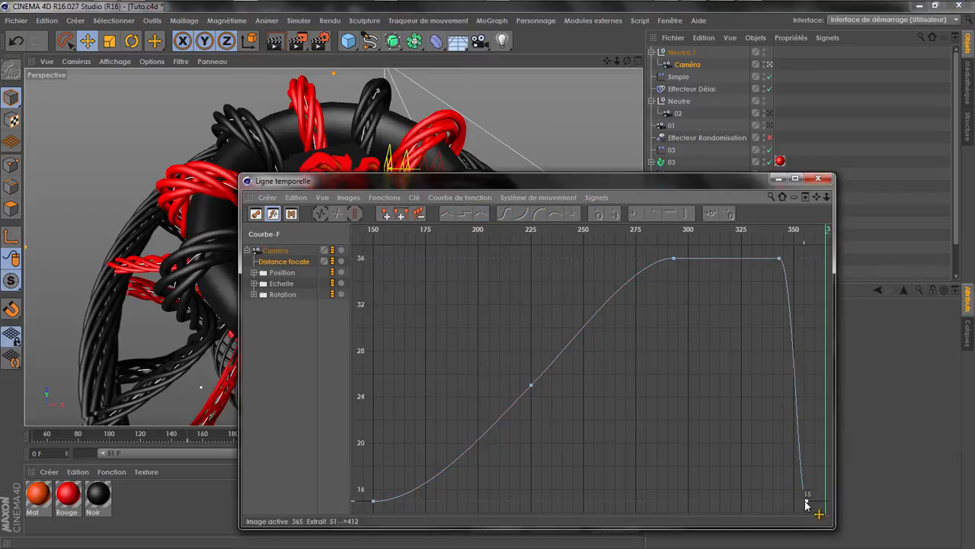
click(804, 501)
drag(801, 502, 792, 503)
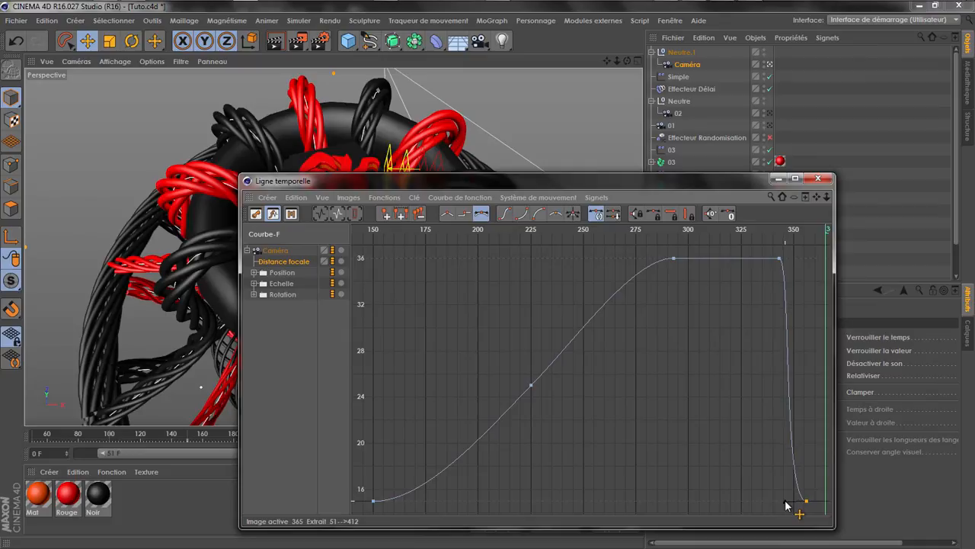
click(823, 483)
click(819, 180)
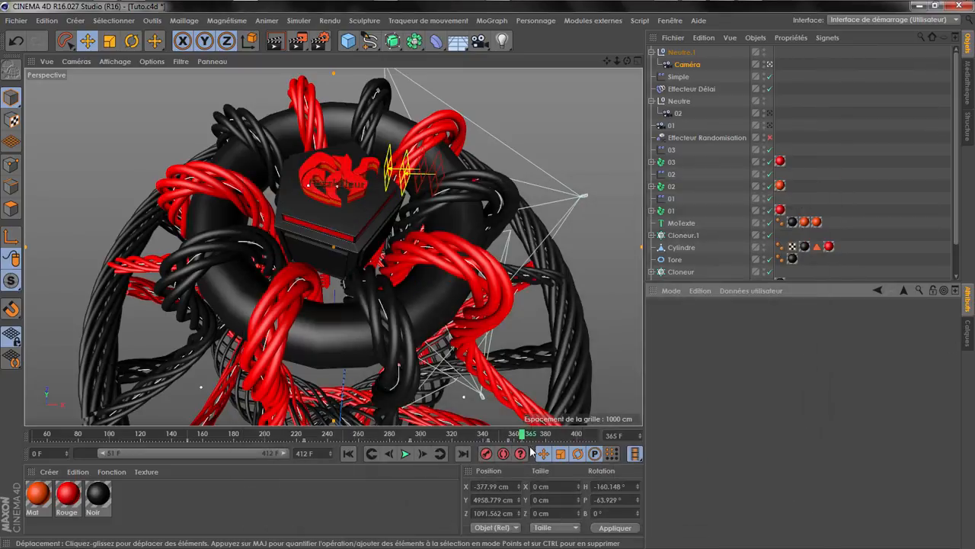
click(406, 453)
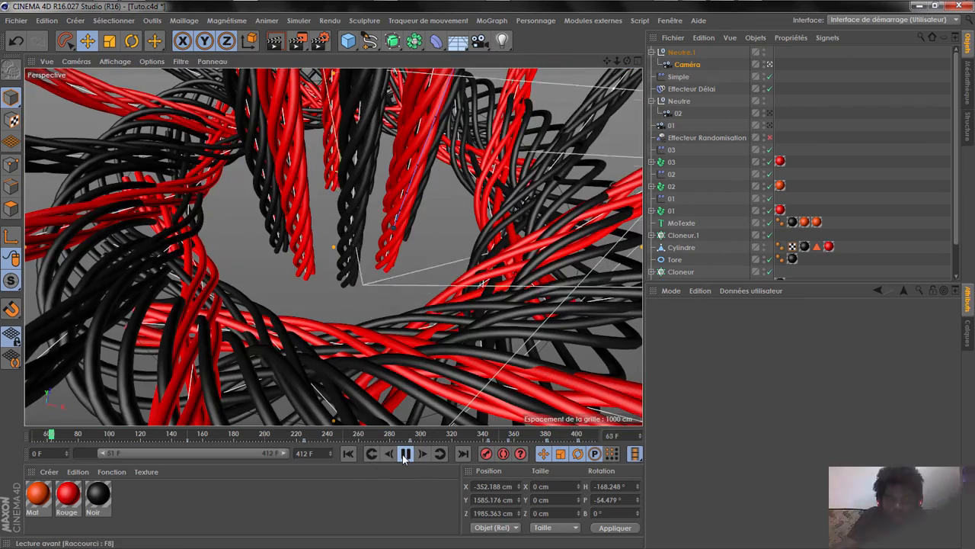
click(404, 454)
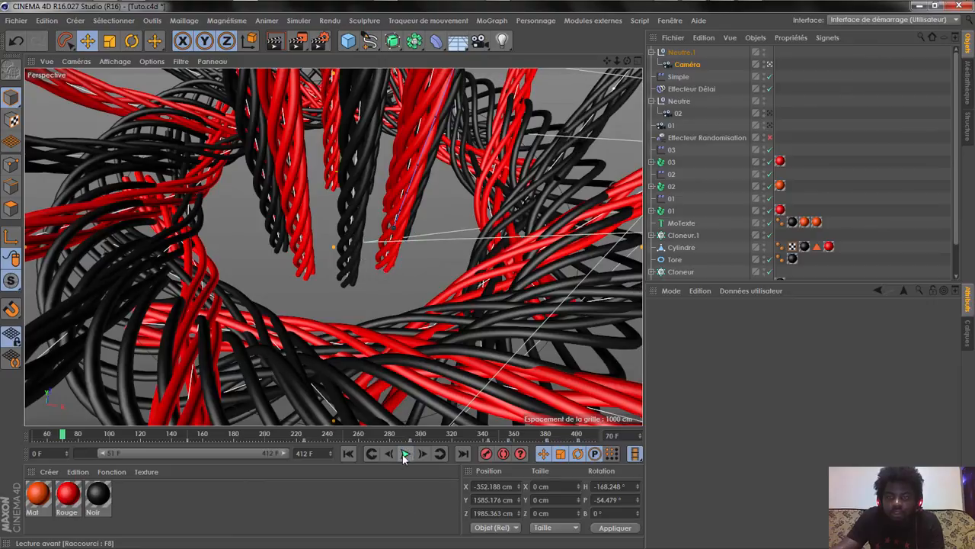
- Rename the camera under the null Neutre.1 as 03 and clear the object selection
double_click(690, 66)
text(03)
key(Return)
click(804, 74)
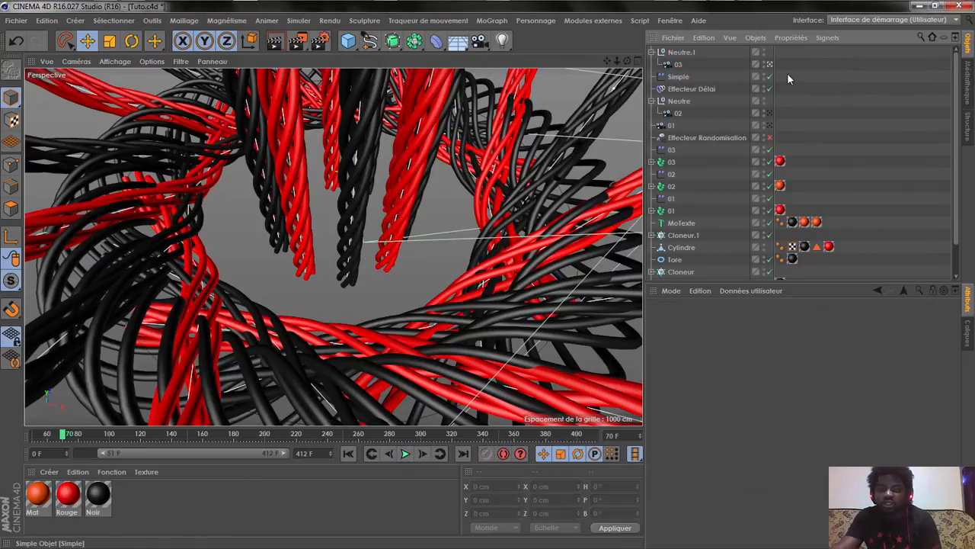